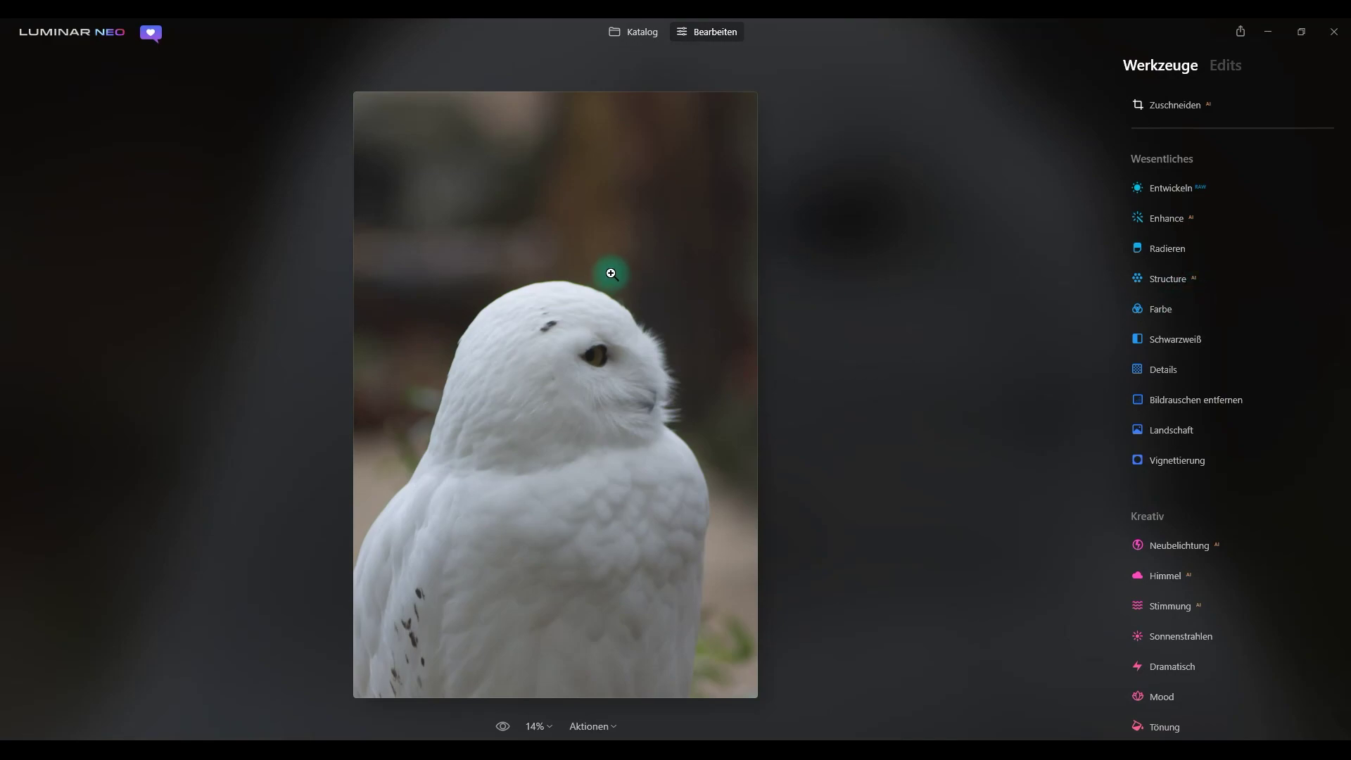
Crop the owl photo at a Frei ratio, trimming the top to a 4000 × 4555 frame
click(1160, 107)
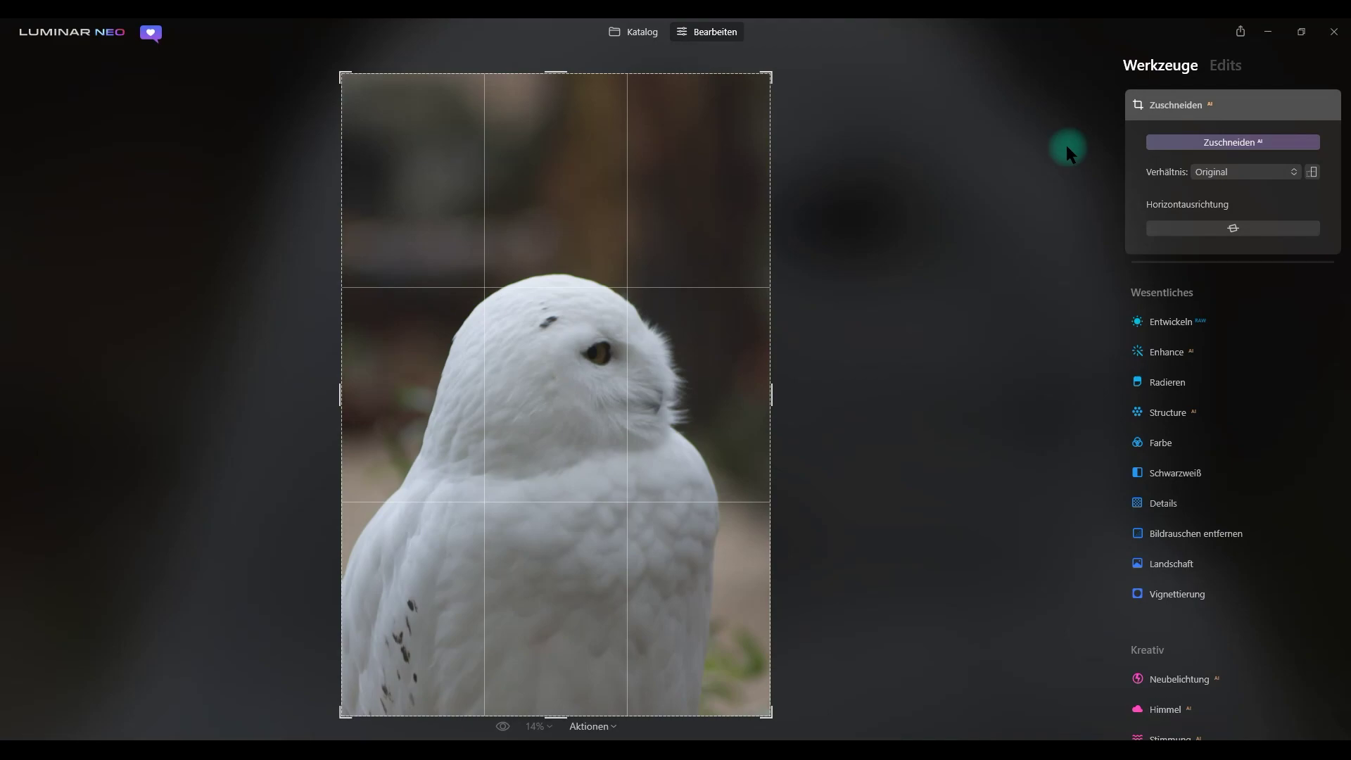
click(1265, 169)
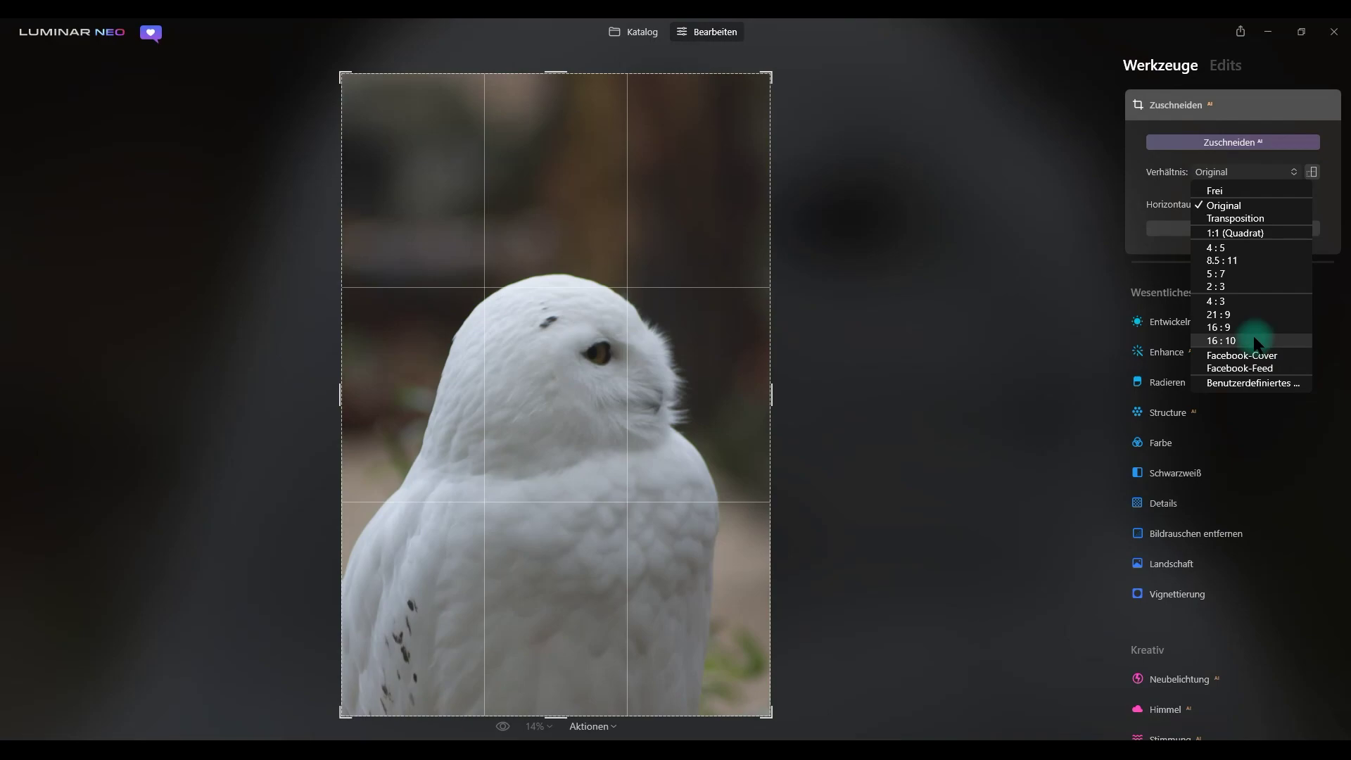
click(1248, 193)
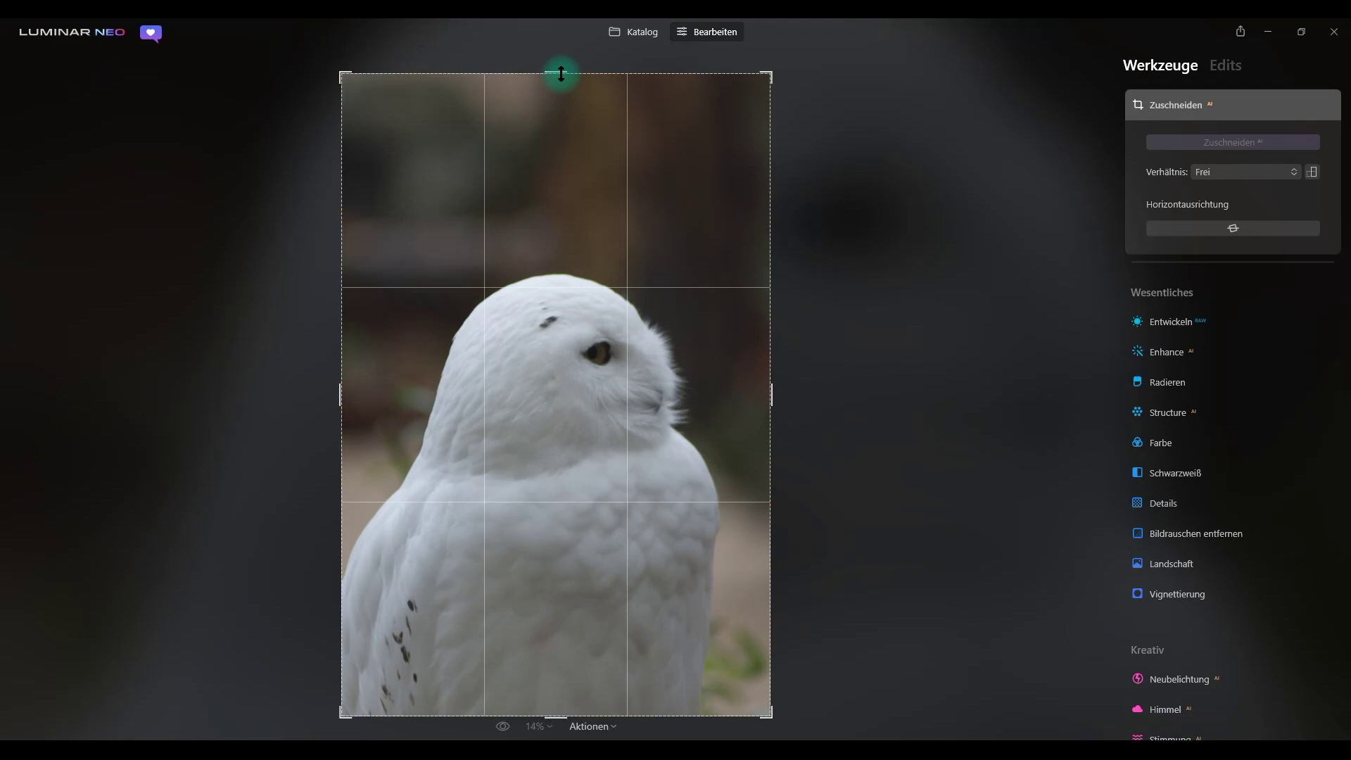
drag(561, 73, 556, 150)
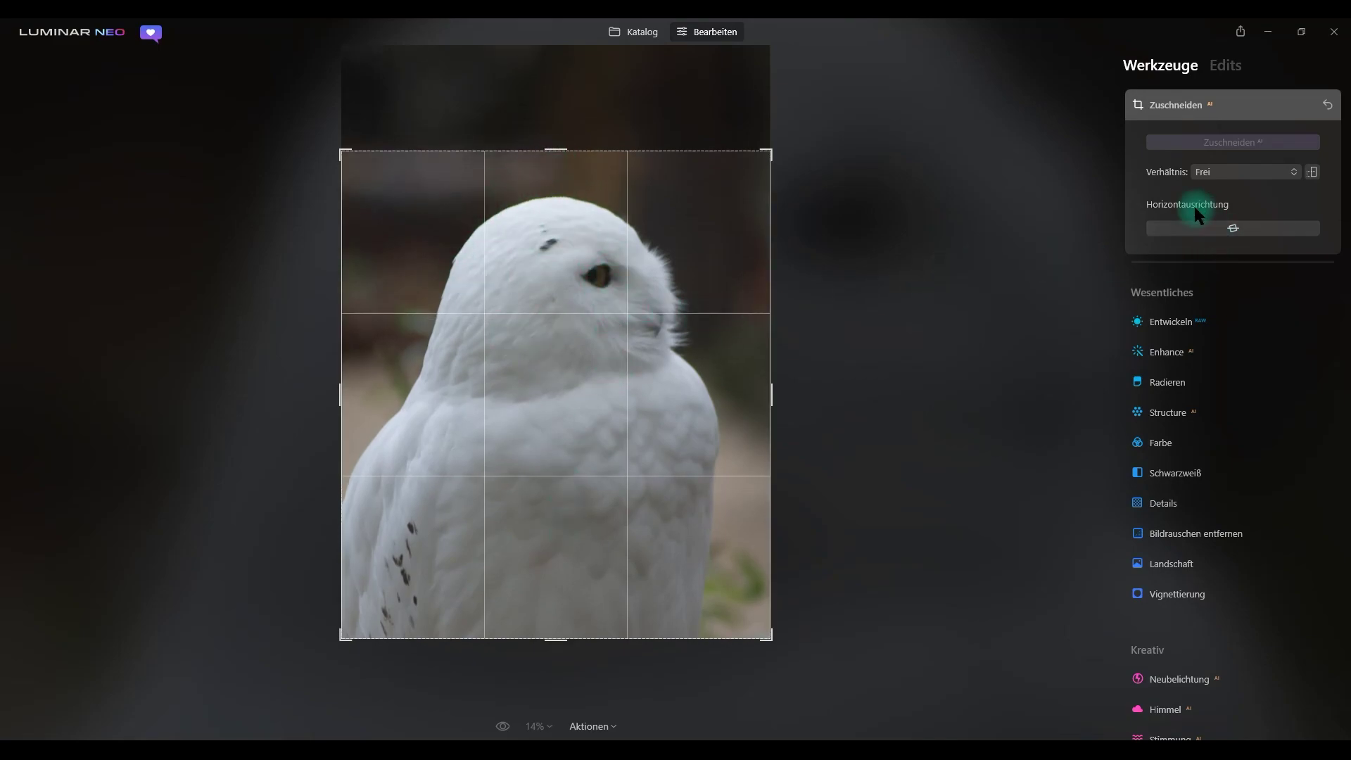
click(1160, 106)
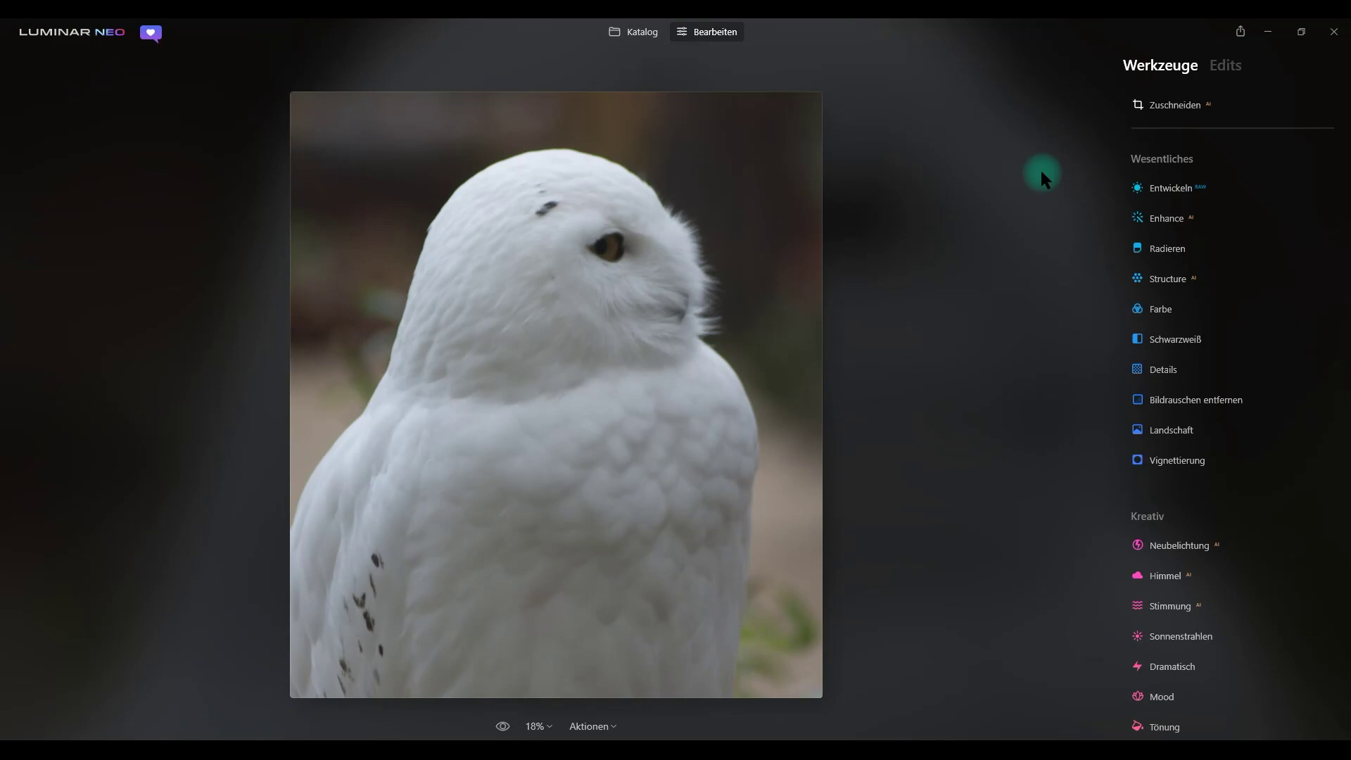
click(1171, 190)
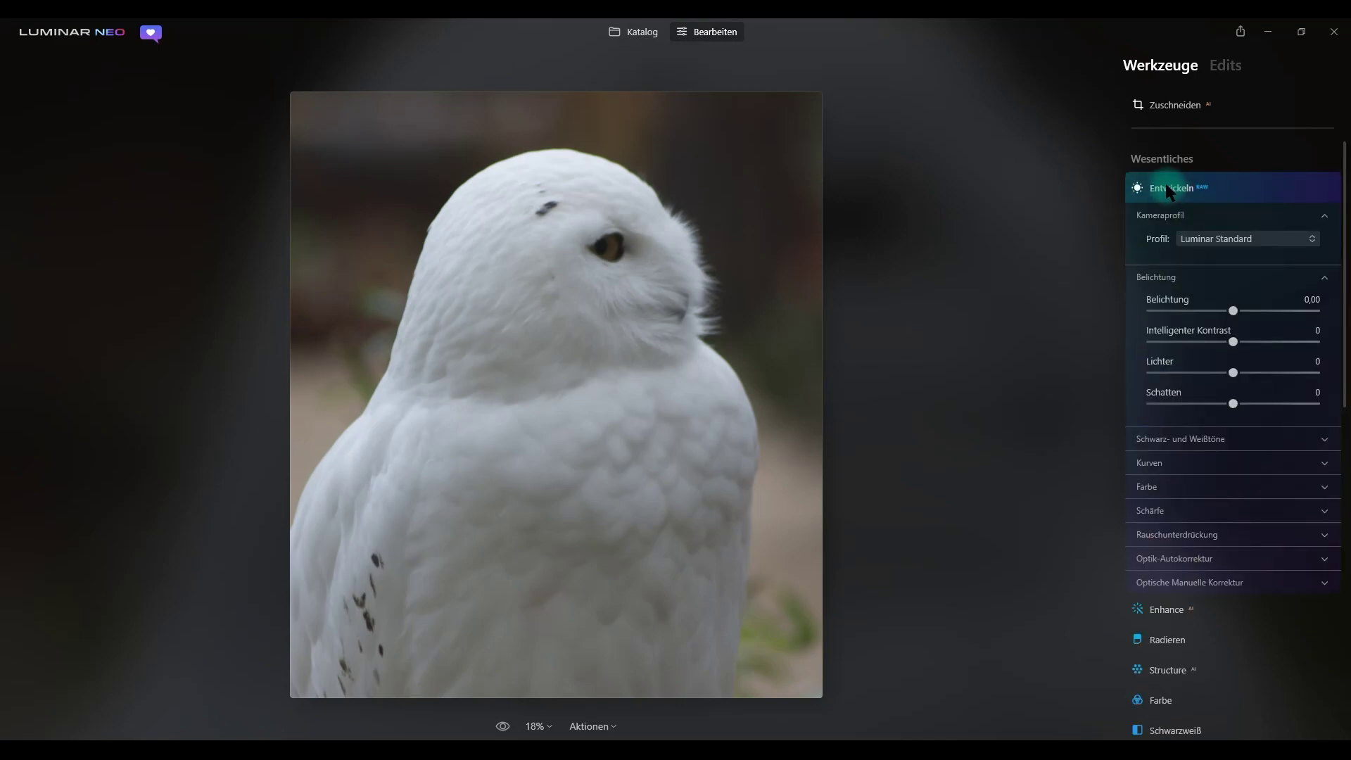
click(1229, 240)
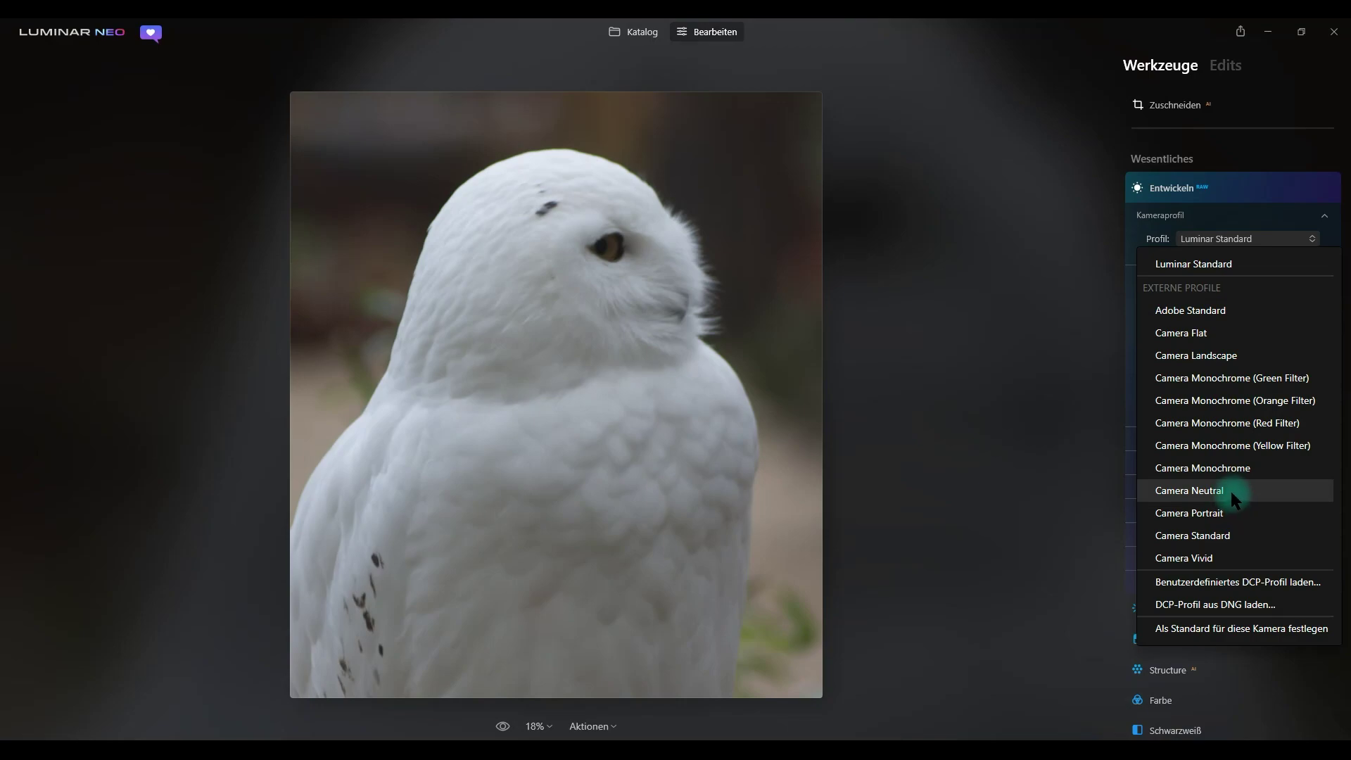
click(1231, 491)
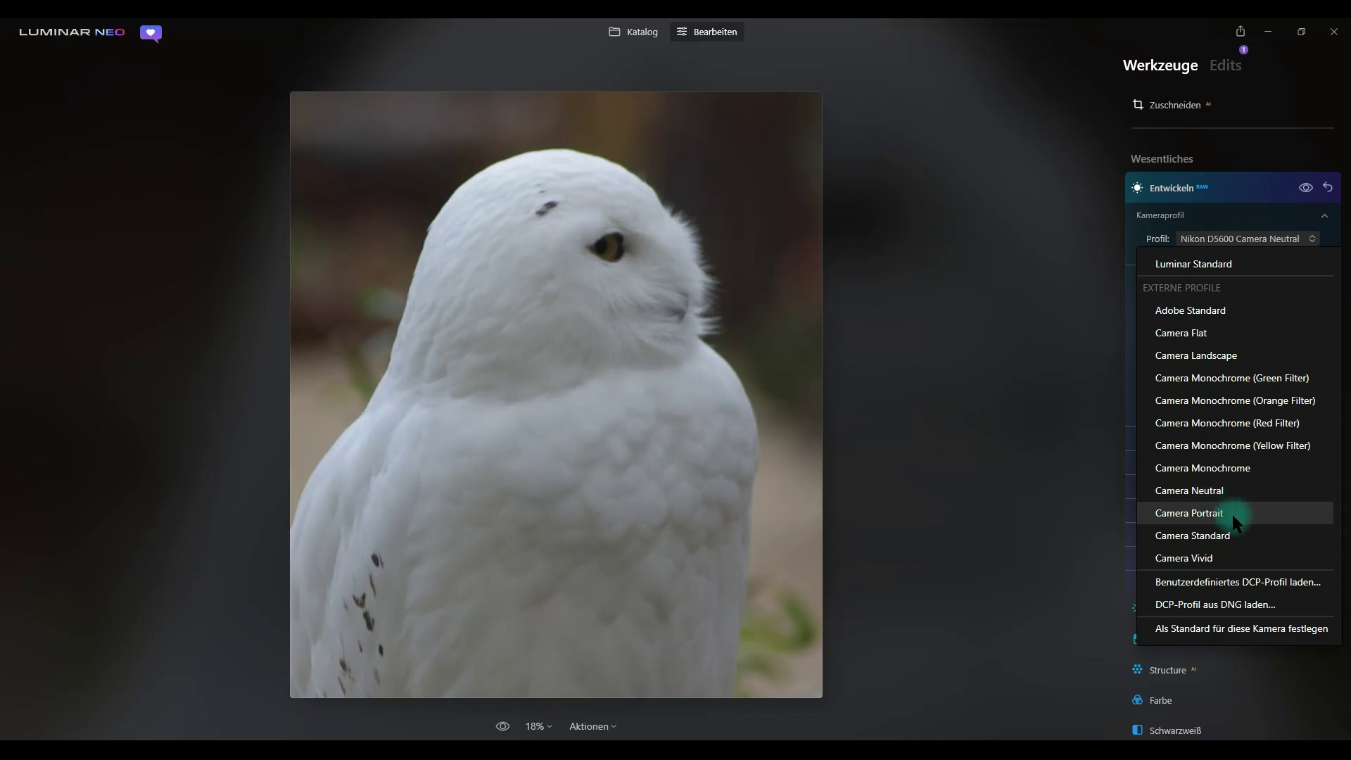
click(1233, 189)
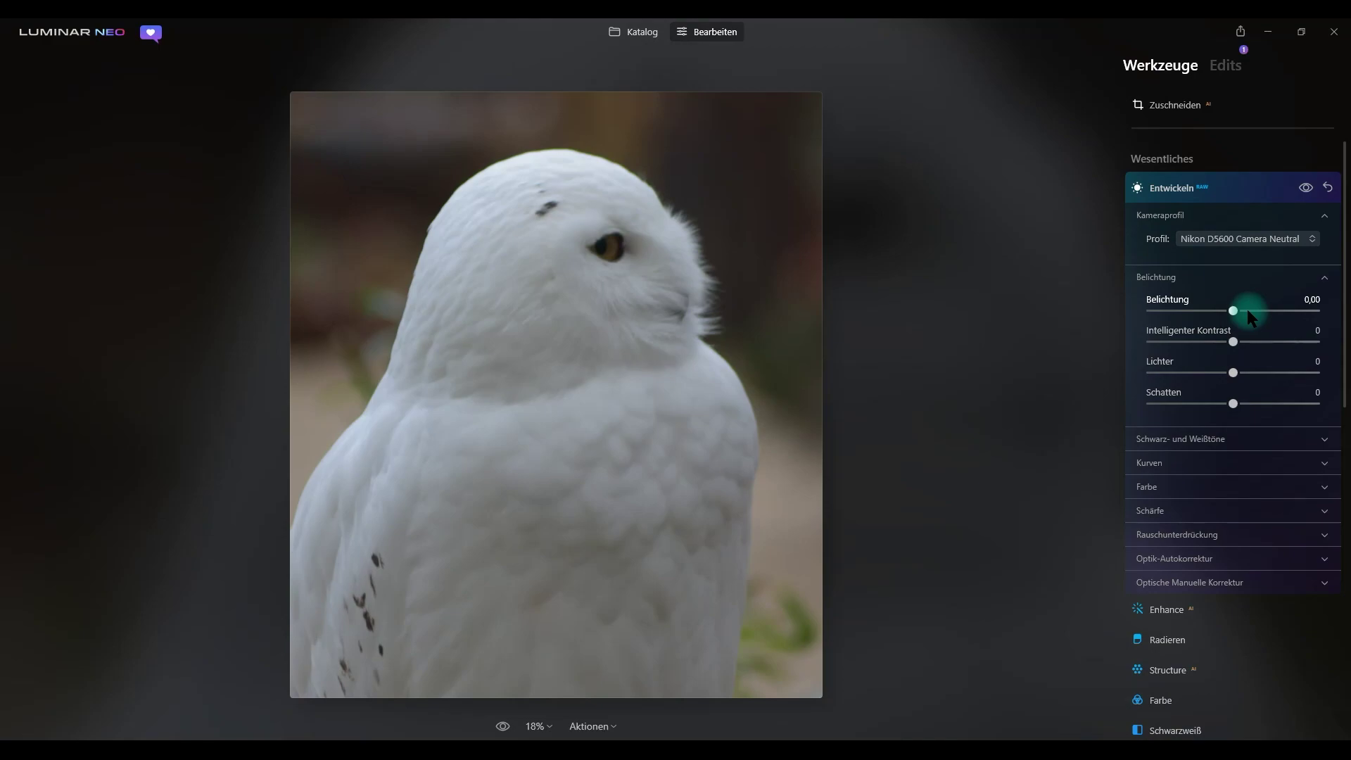
drag(1236, 312, 1240, 315)
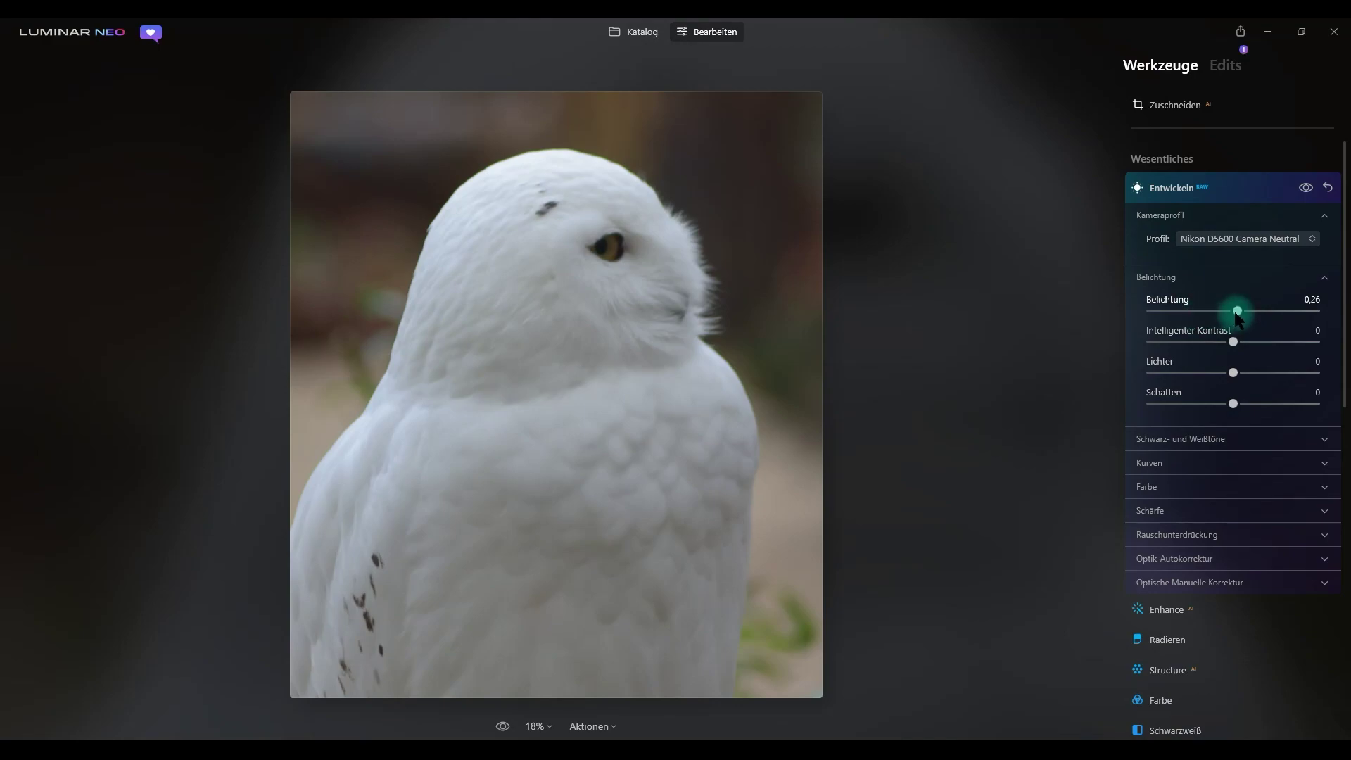
click(1306, 188)
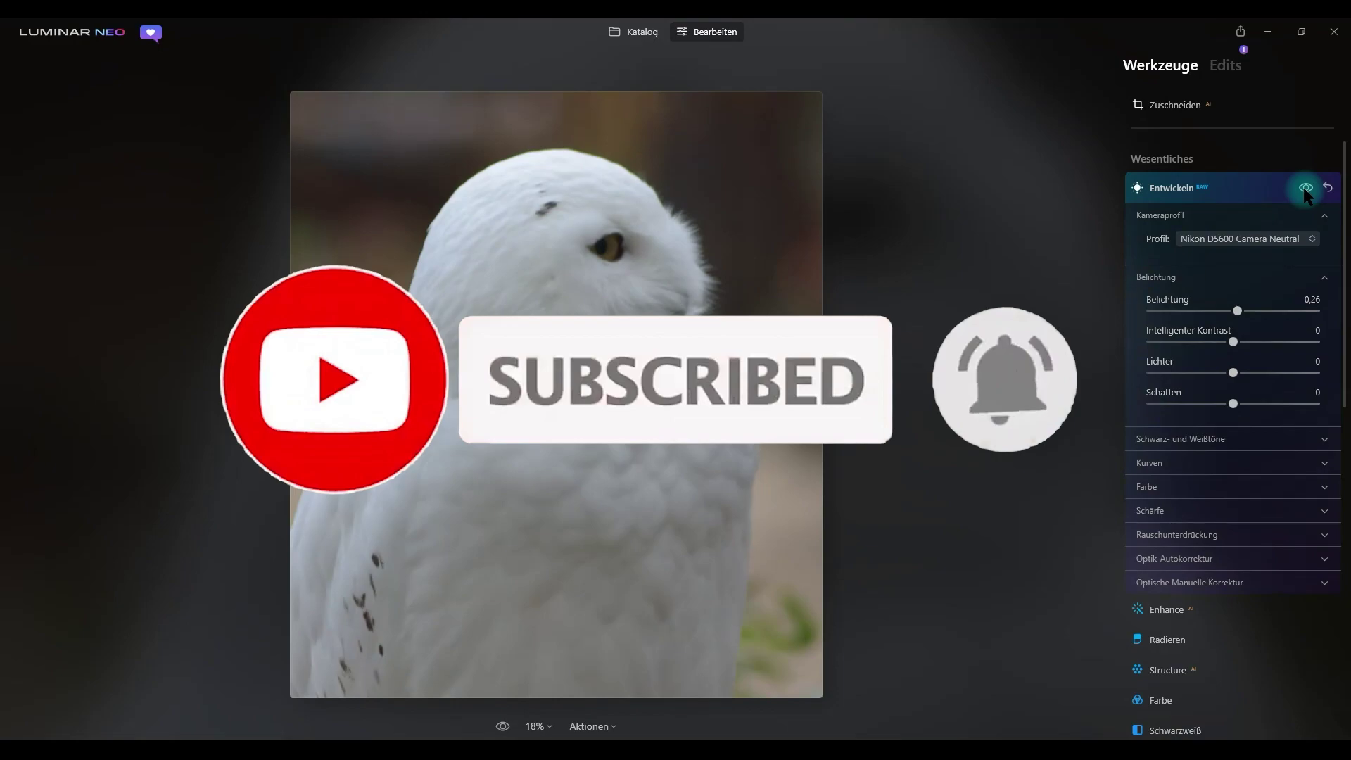
click(1305, 189)
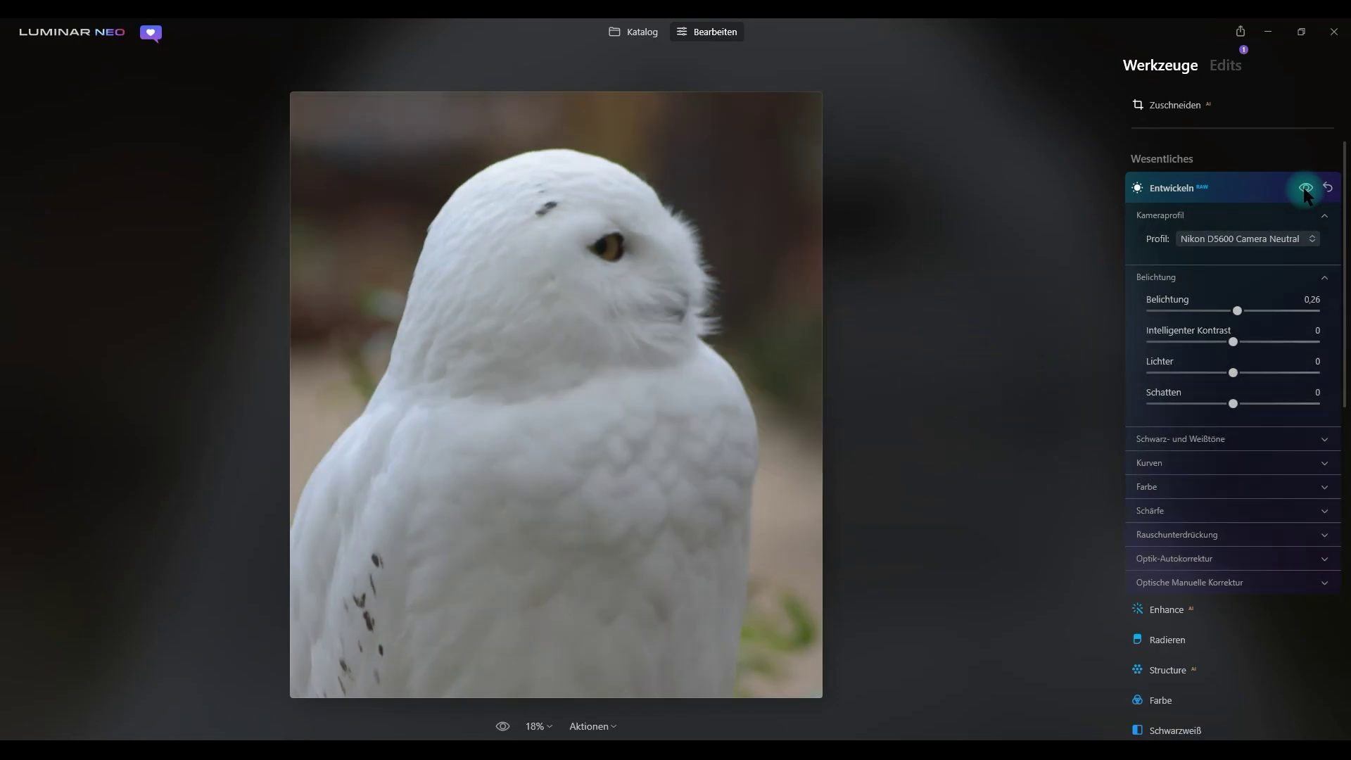
click(1328, 187)
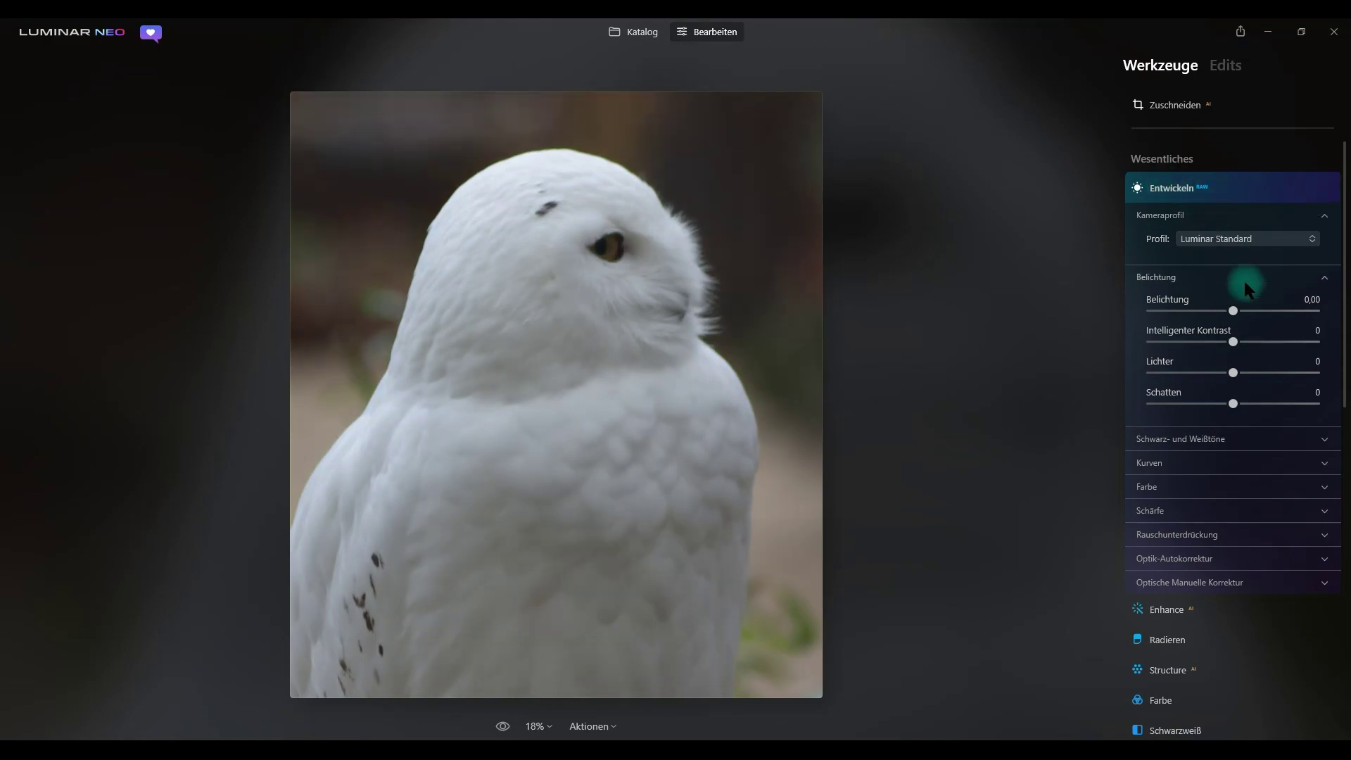
click(1177, 189)
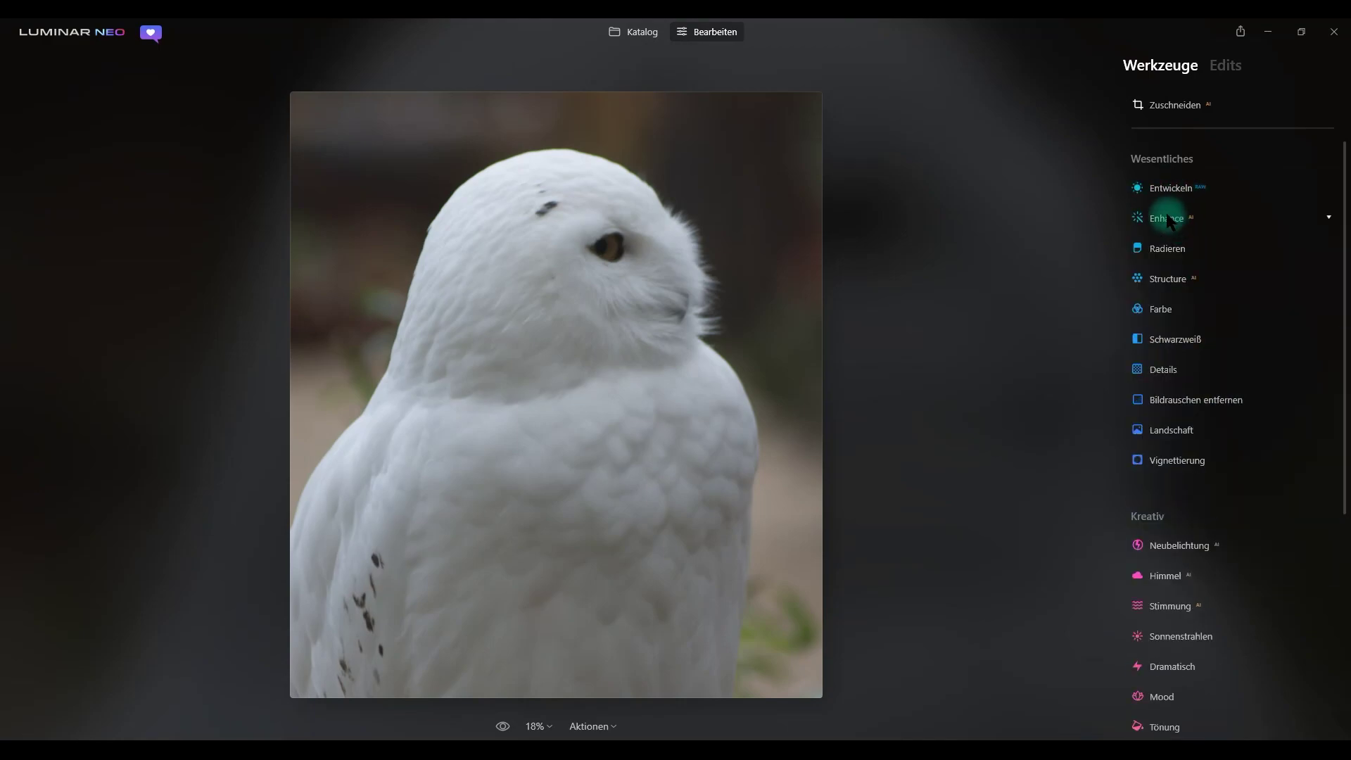
Apply Enhance with the Hervorhebung accent set to 50
click(1167, 220)
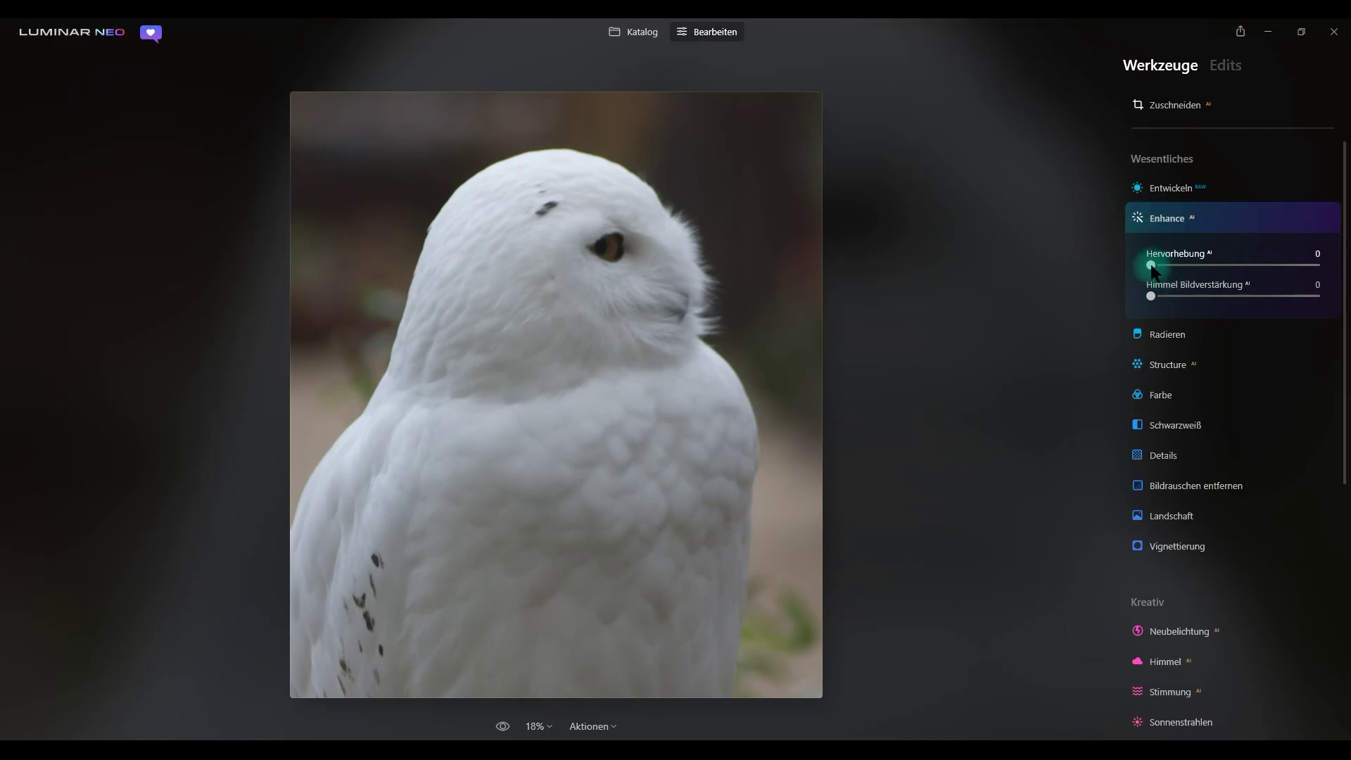
drag(1151, 268, 1189, 265)
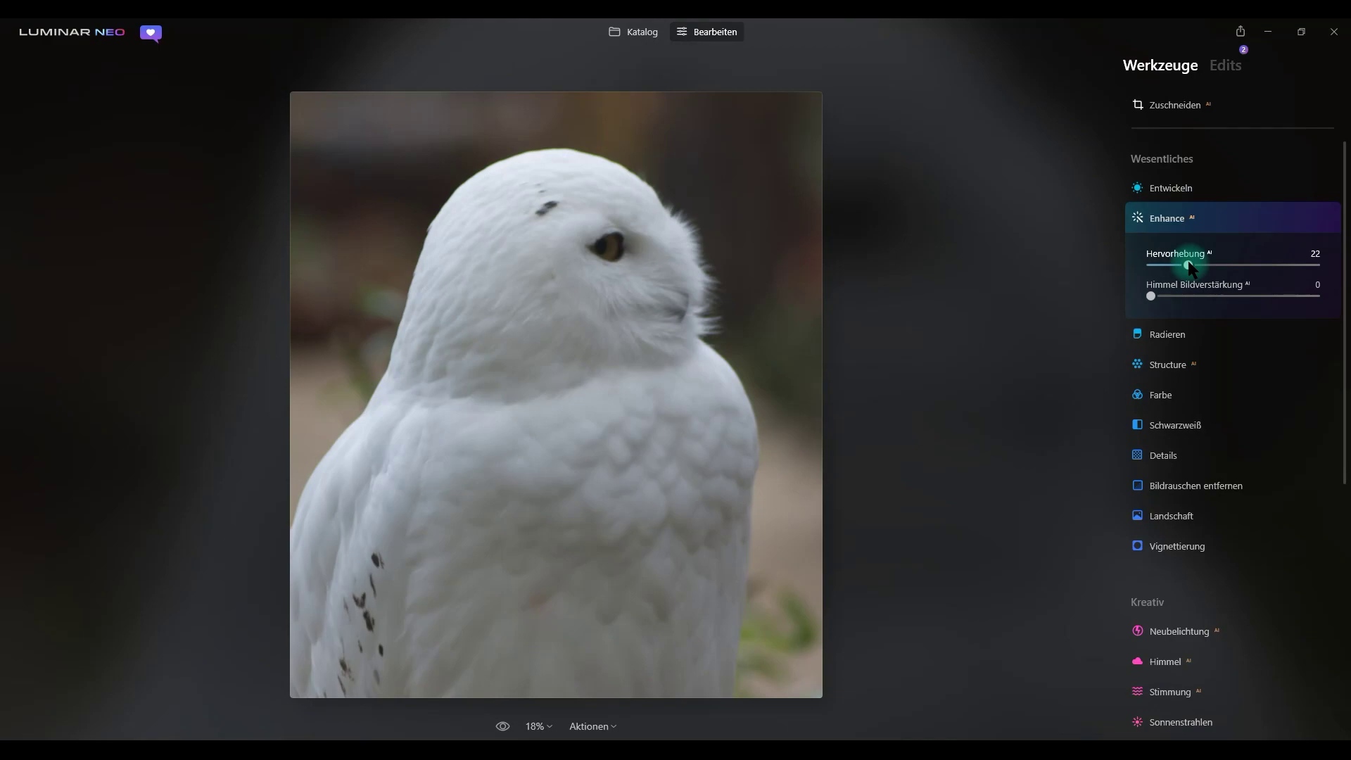
mouse_move(1189, 266)
mouse_down()
mouse_move(1348, 271)
mouse_move(1235, 275)
mouse_up()
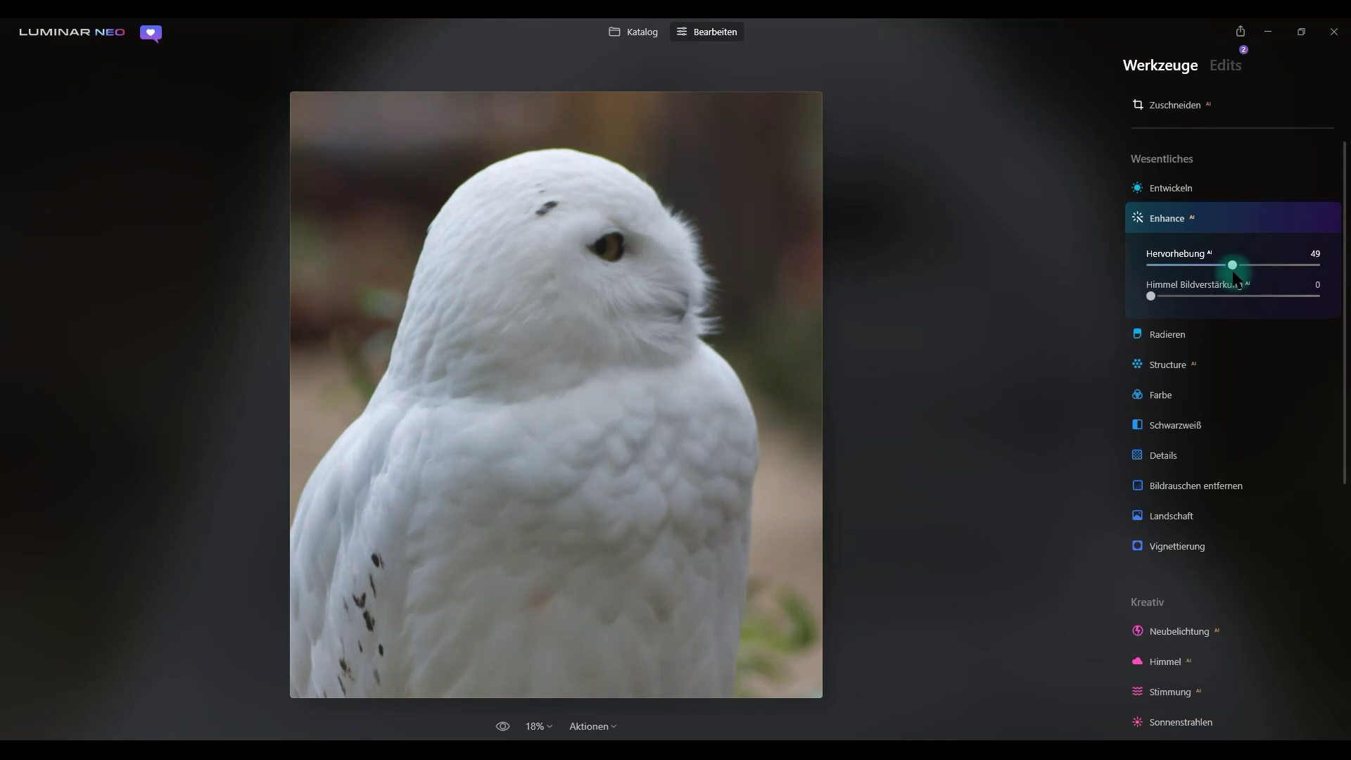
drag(1237, 278, 1238, 275)
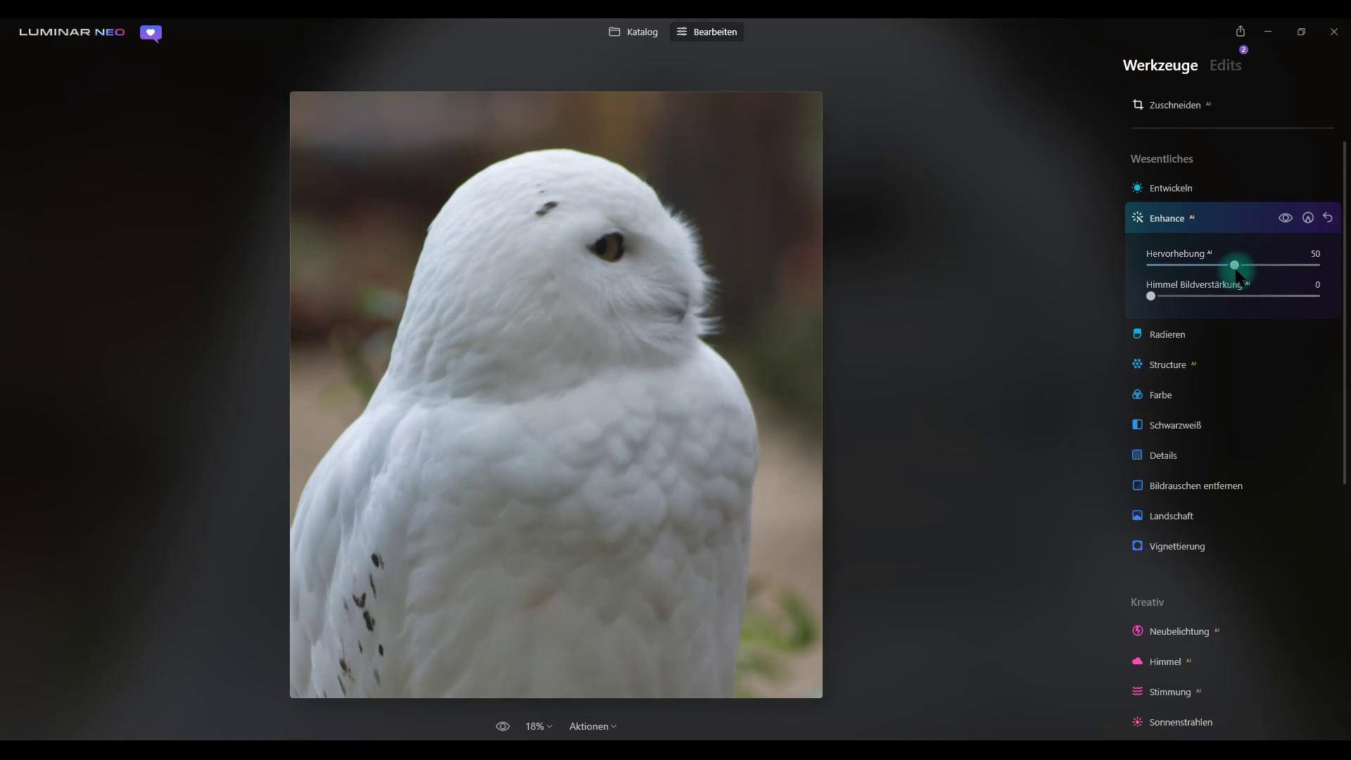
Compare the photo with and without Enhance, leaving it on, and collapse its settings
click(1285, 218)
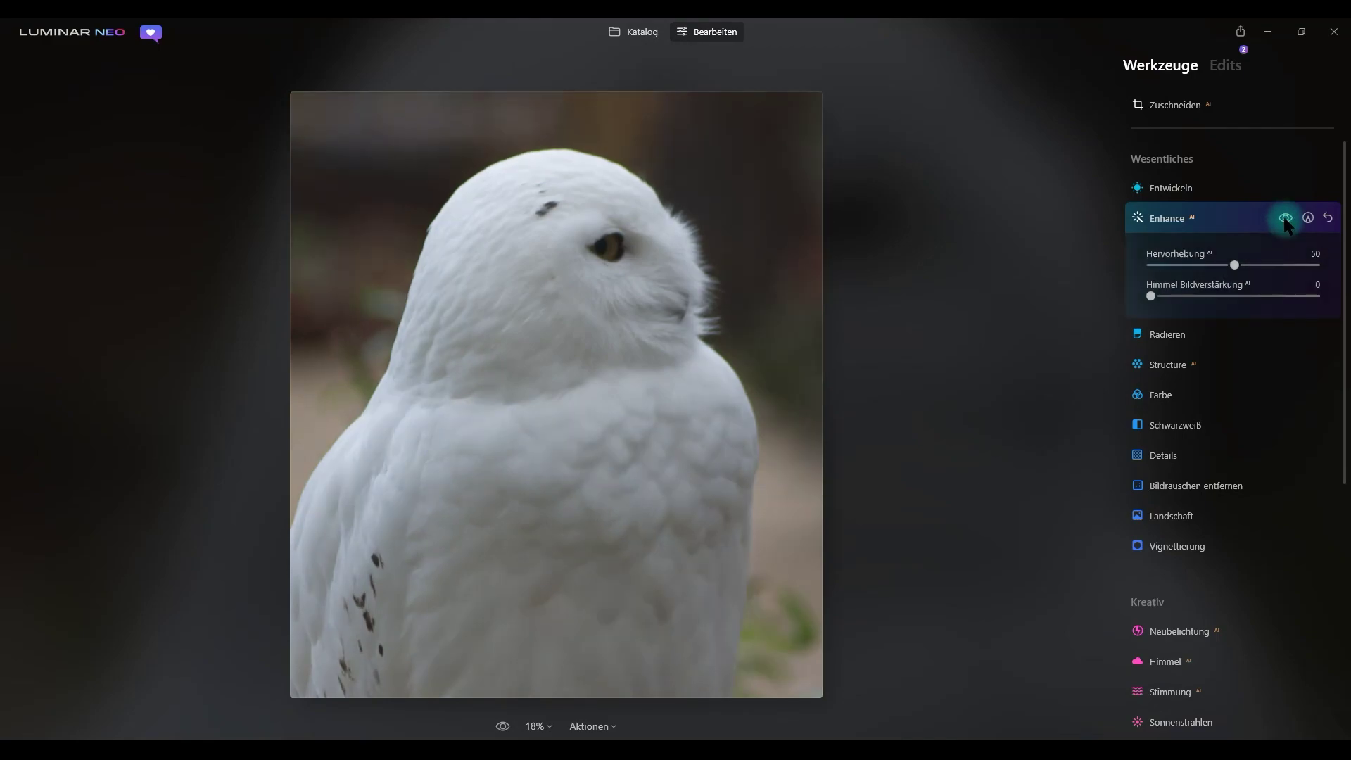
click(1285, 218)
click(1285, 218)
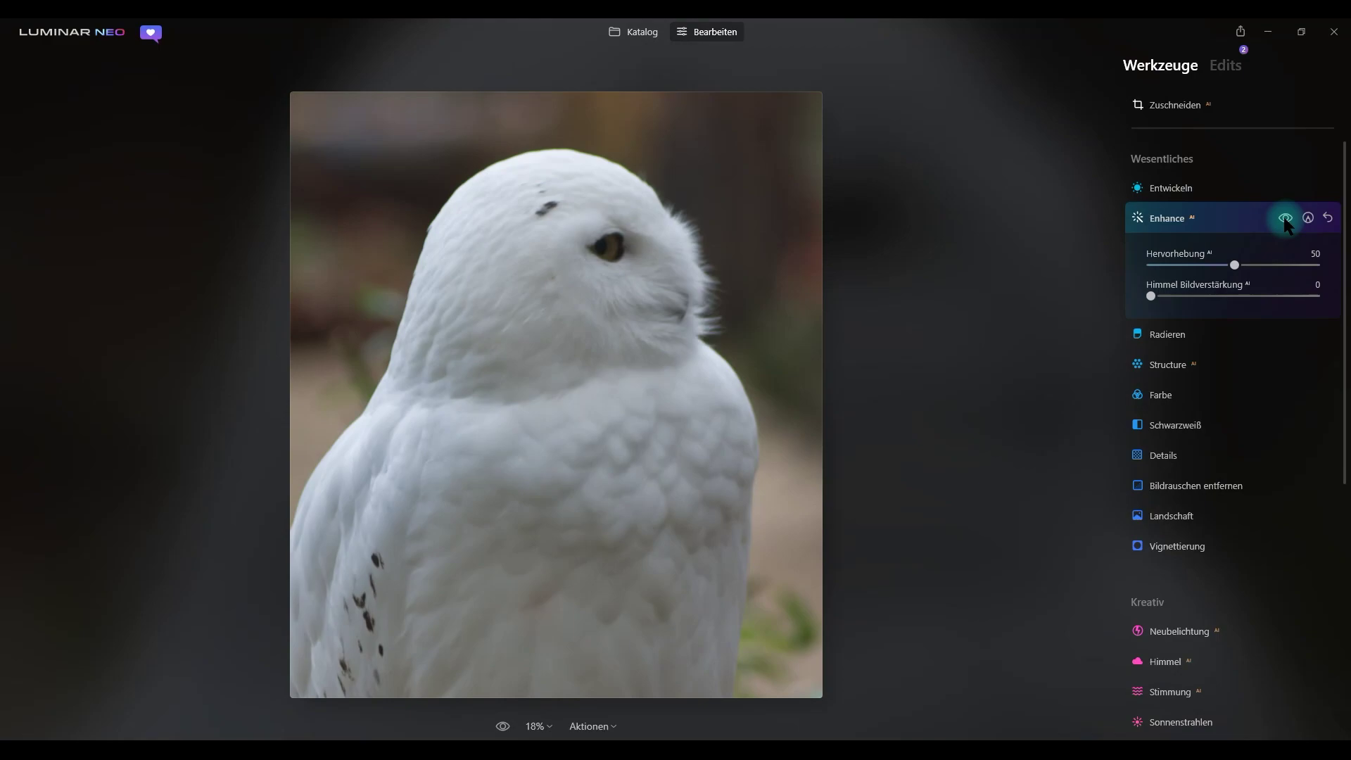
click(1285, 218)
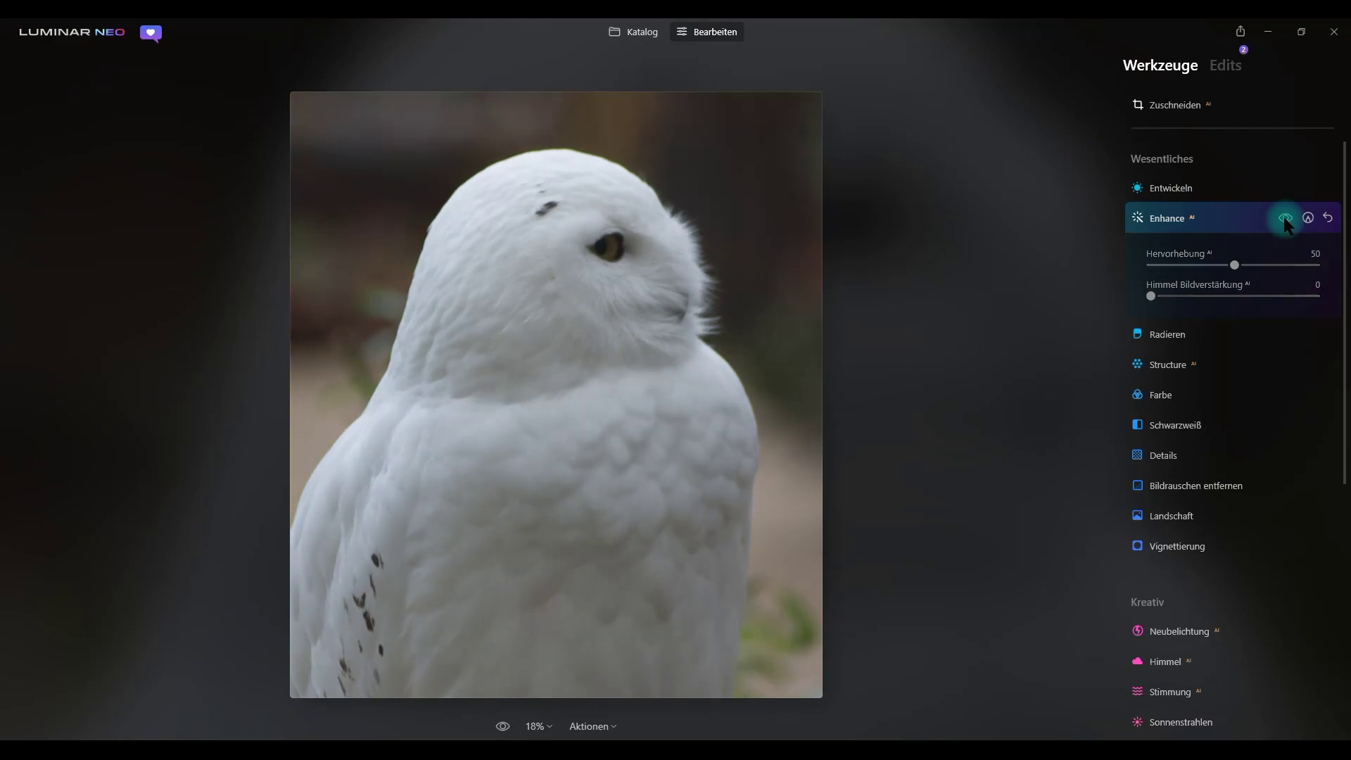
click(1285, 218)
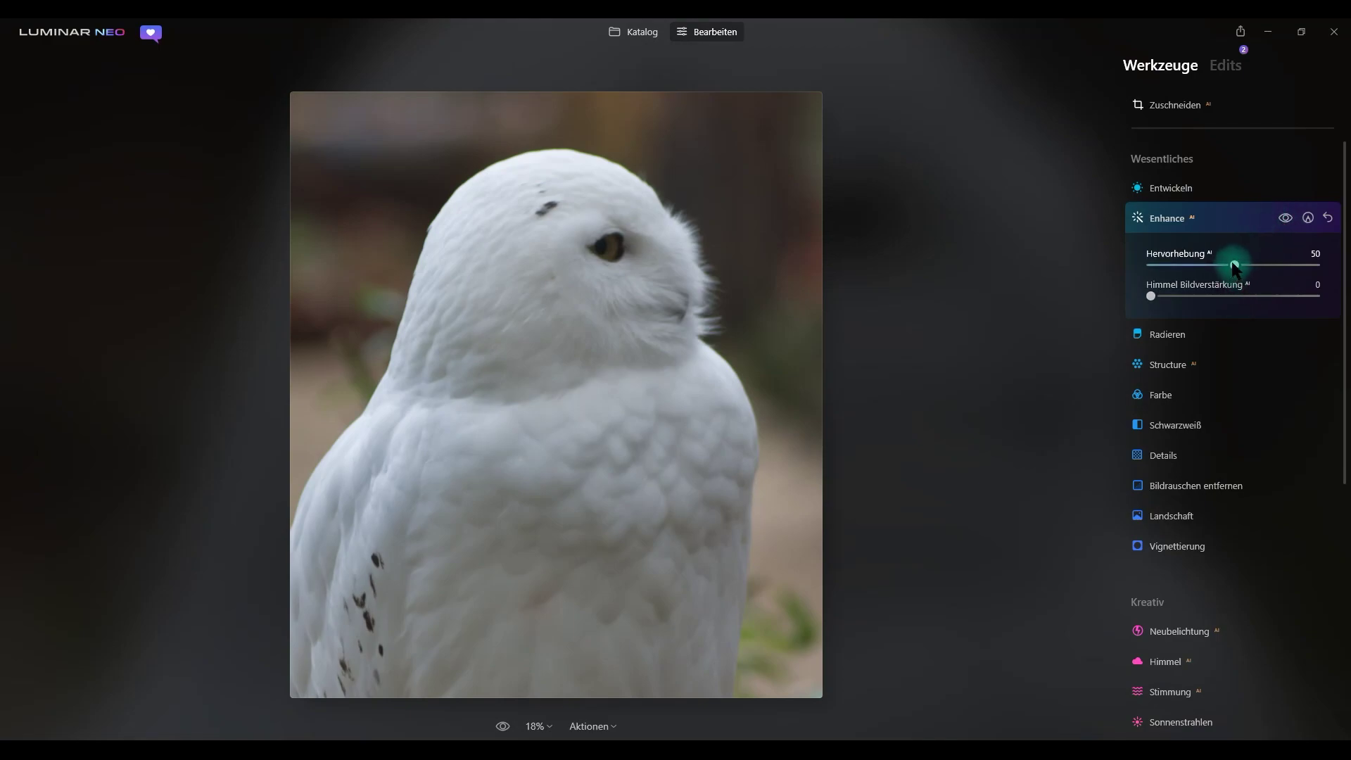
click(1177, 223)
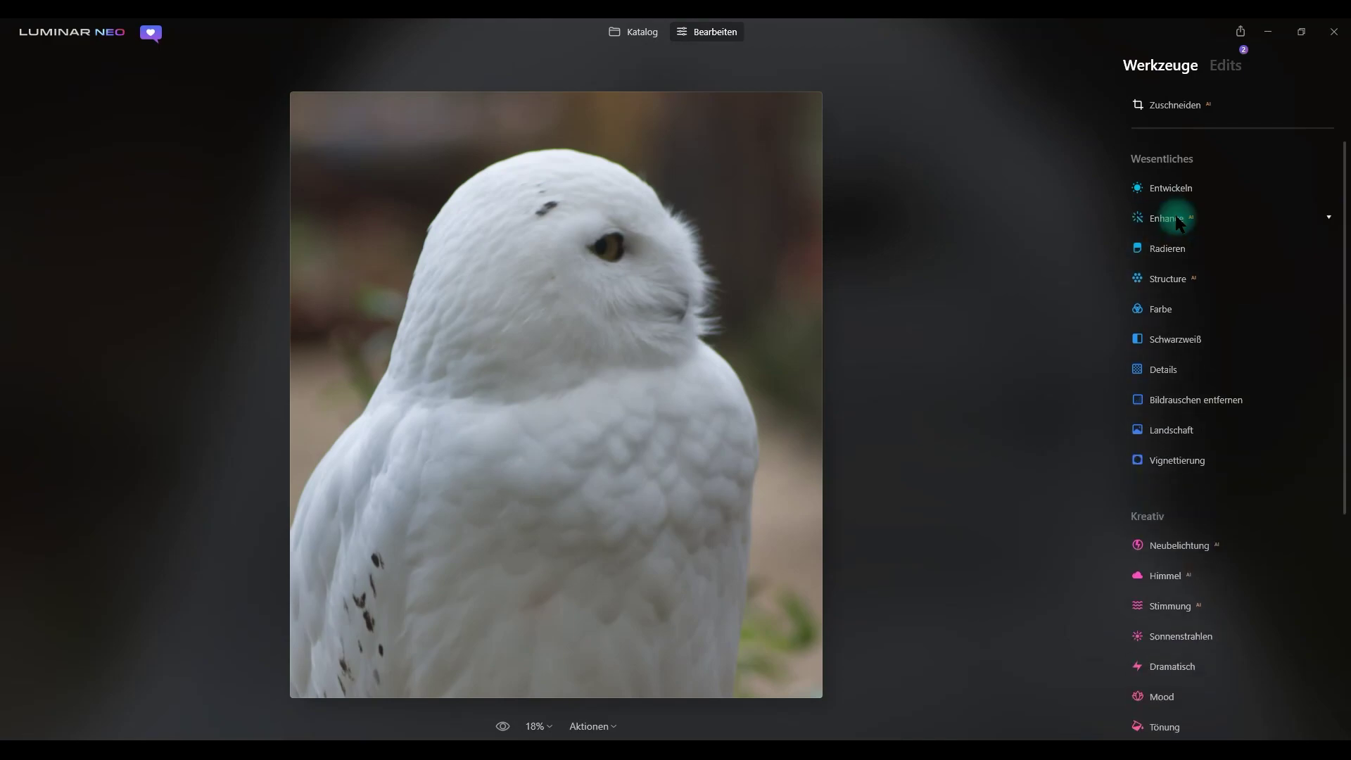
In Entwickeln, set Intelligenter Kontrast to 25 and Schatten to -33, checking against the original
click(1183, 190)
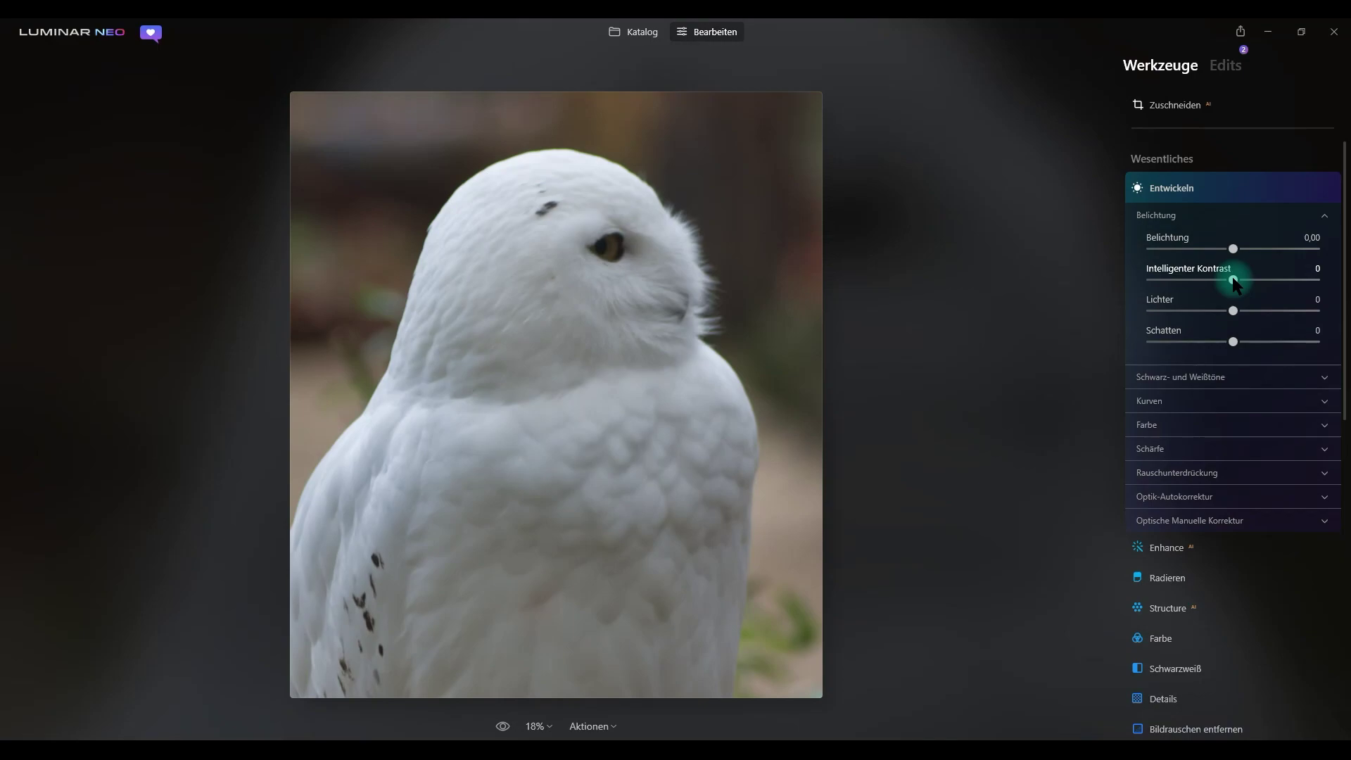
mouse_move(1234, 280)
mouse_down()
mouse_move(1263, 280)
mouse_move(1246, 280)
mouse_up()
drag(1246, 280, 1256, 280)
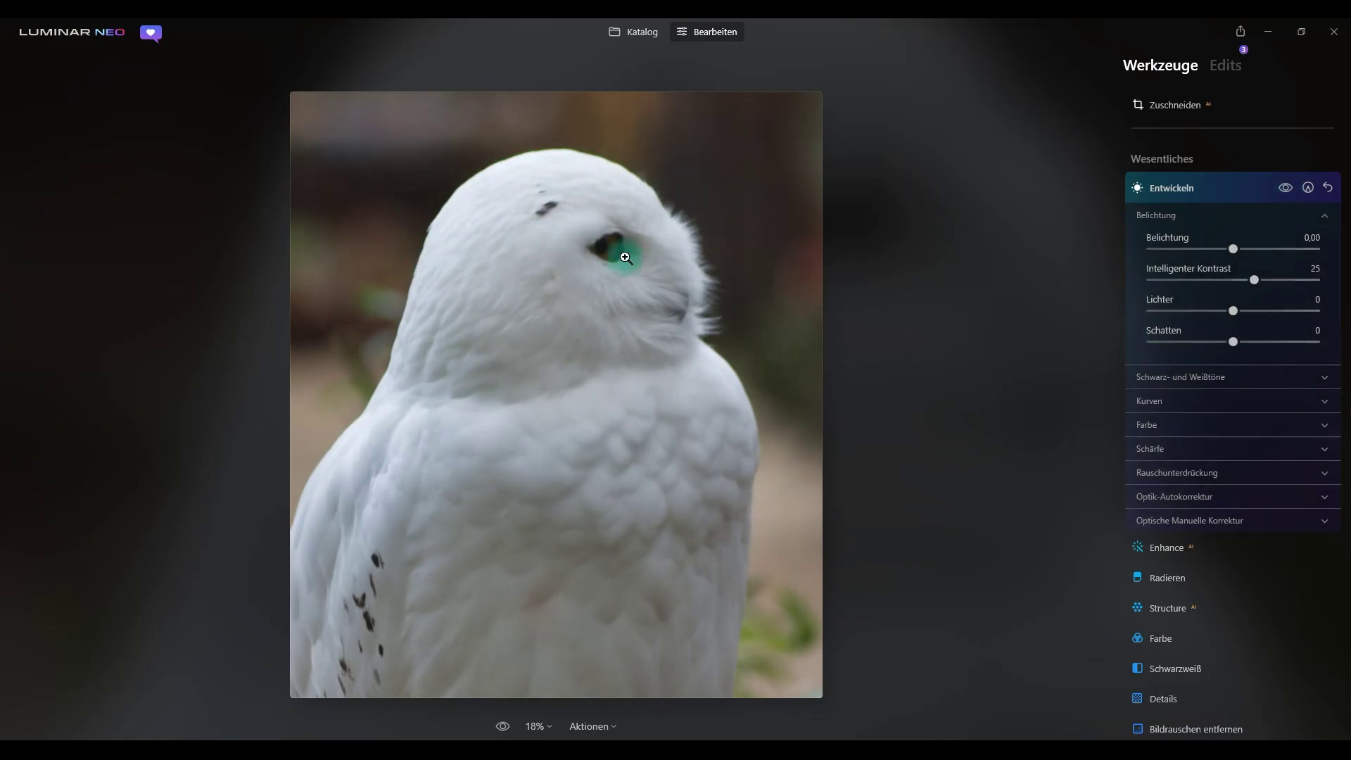
click(502, 727)
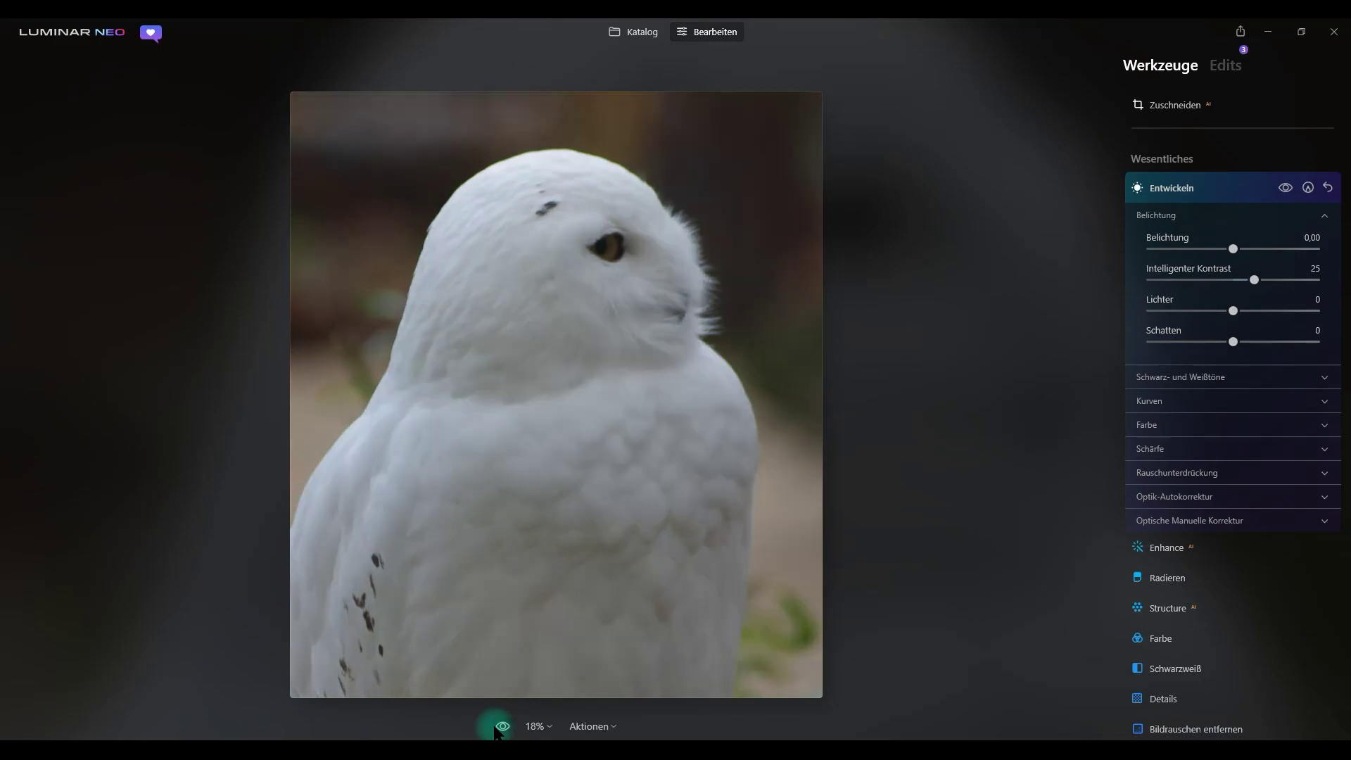
click(501, 727)
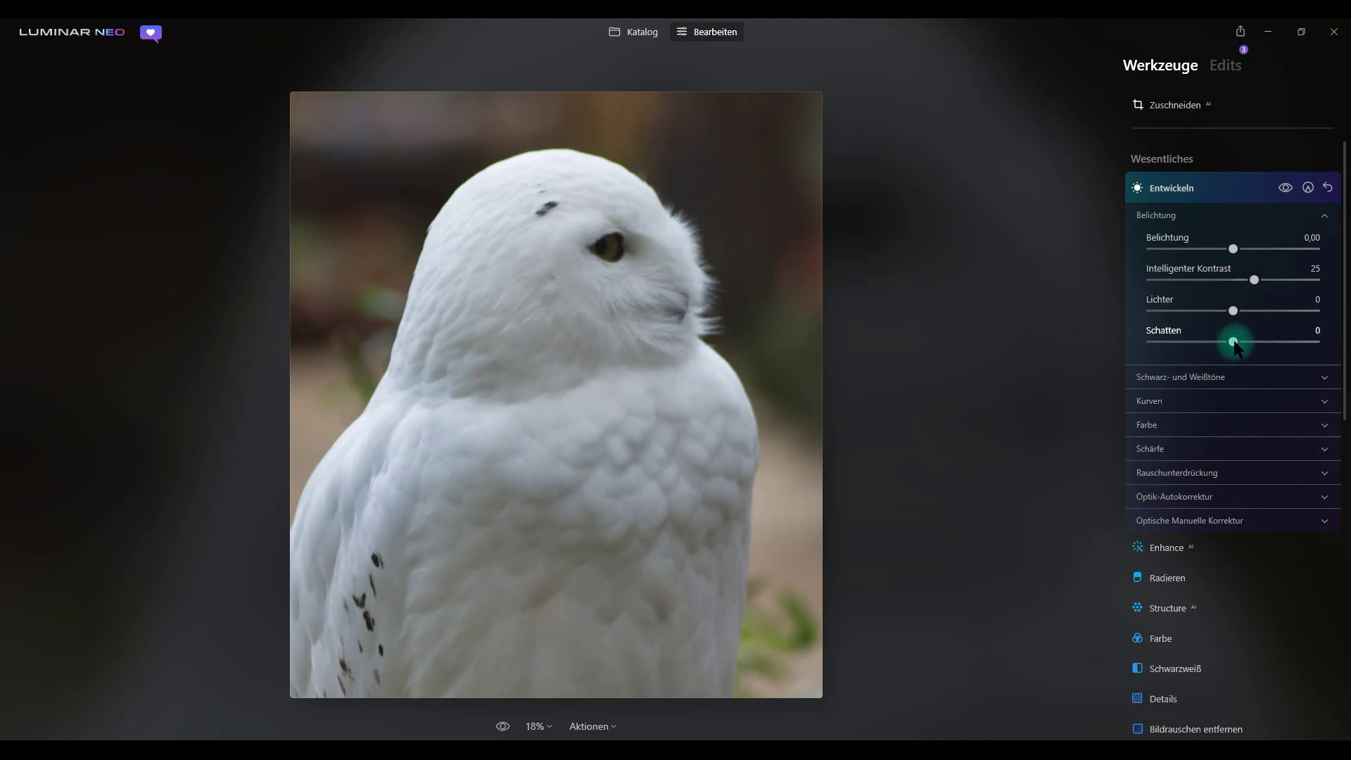
mouse_move(1234, 342)
mouse_down()
mouse_move(1167, 342)
mouse_move(1297, 342)
mouse_move(1205, 343)
mouse_up()
click(1286, 189)
Under Schwarz- und Weißtöne, set Weißtöne to 50 and Schwarztöne to -30
click(1216, 378)
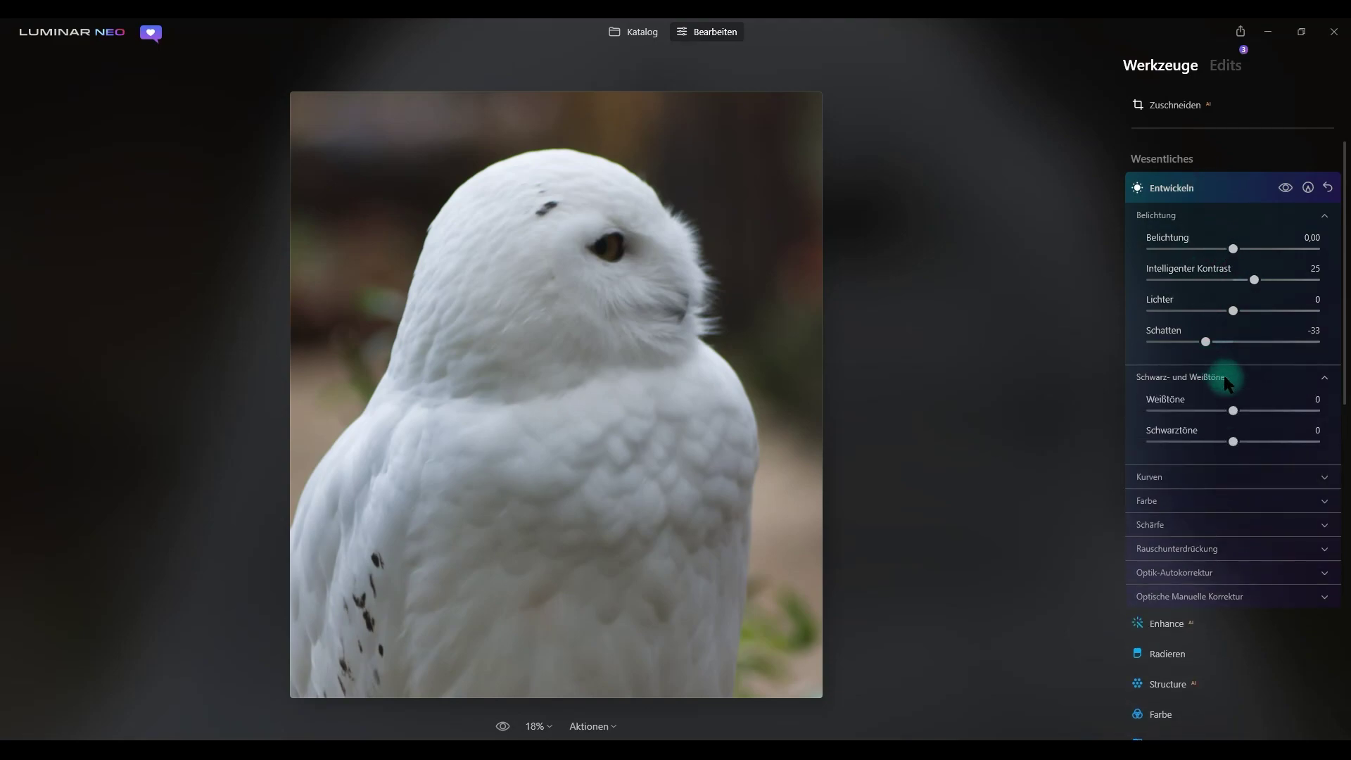
scroll(1226, 374, down, 2)
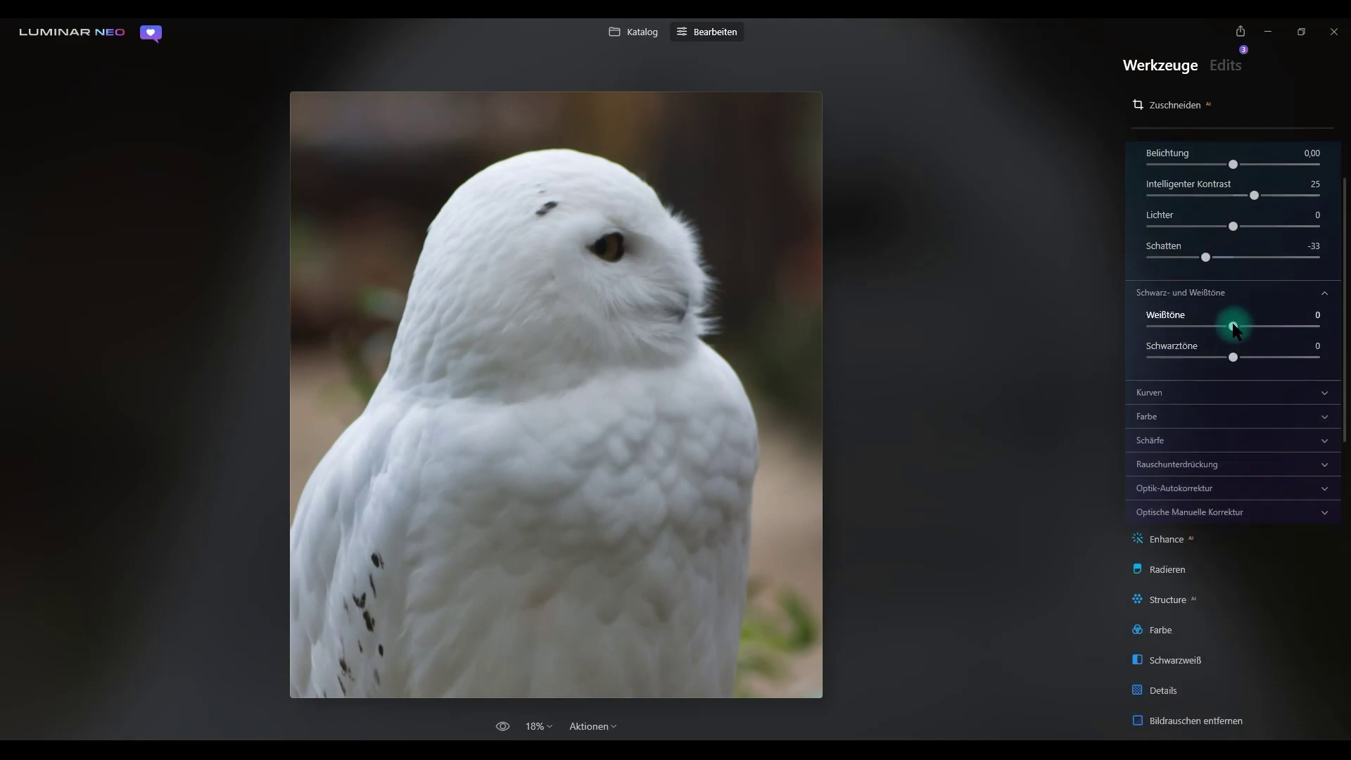
drag(1235, 328, 1277, 327)
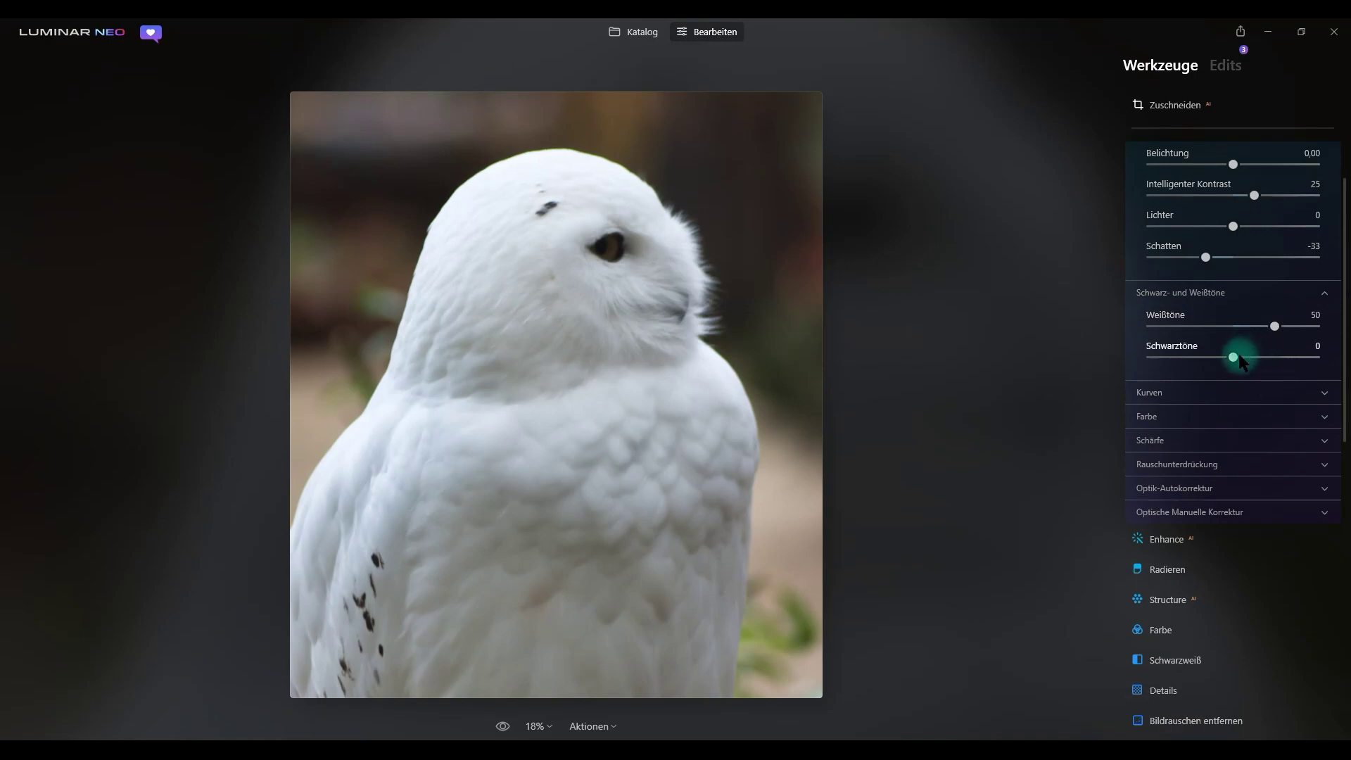
mouse_move(1233, 357)
mouse_down()
mouse_move(1192, 358)
mouse_move(1209, 358)
mouse_up()
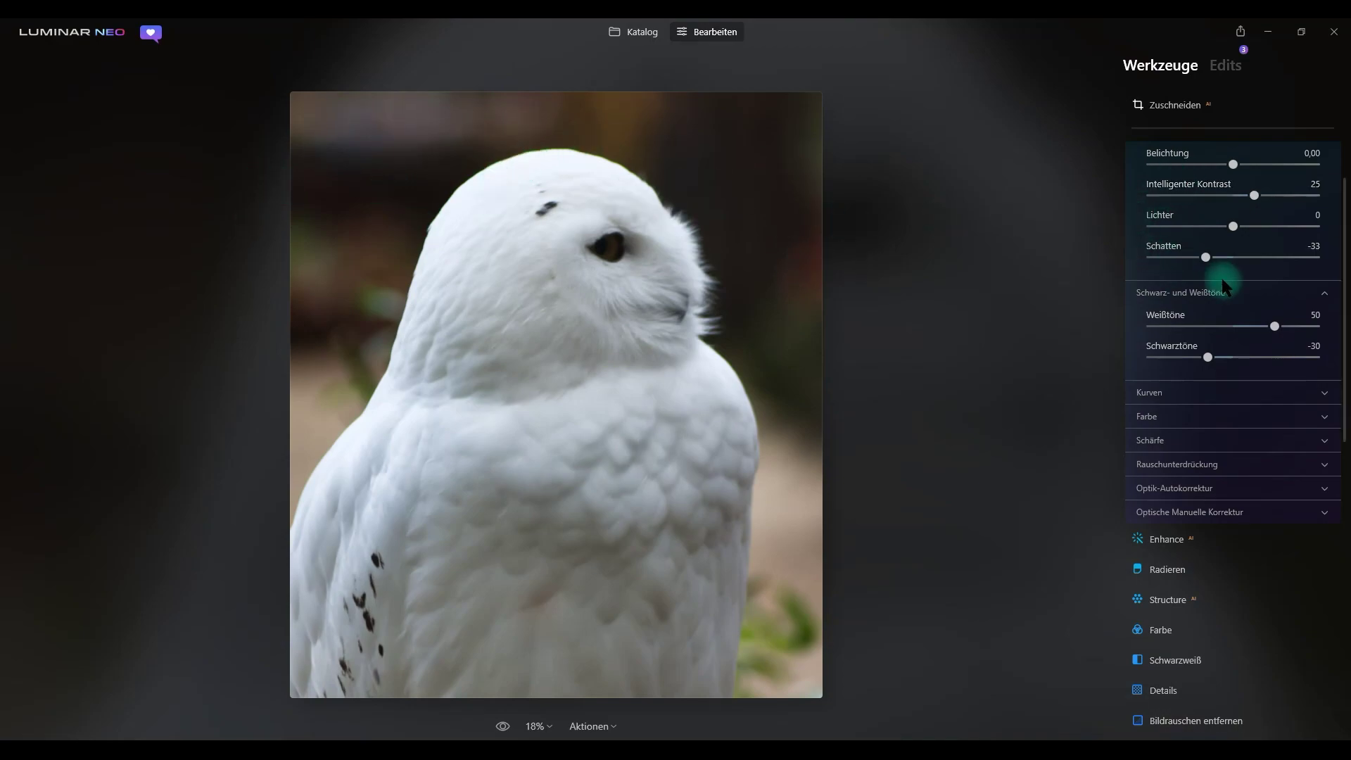
scroll(1223, 285, up, 2)
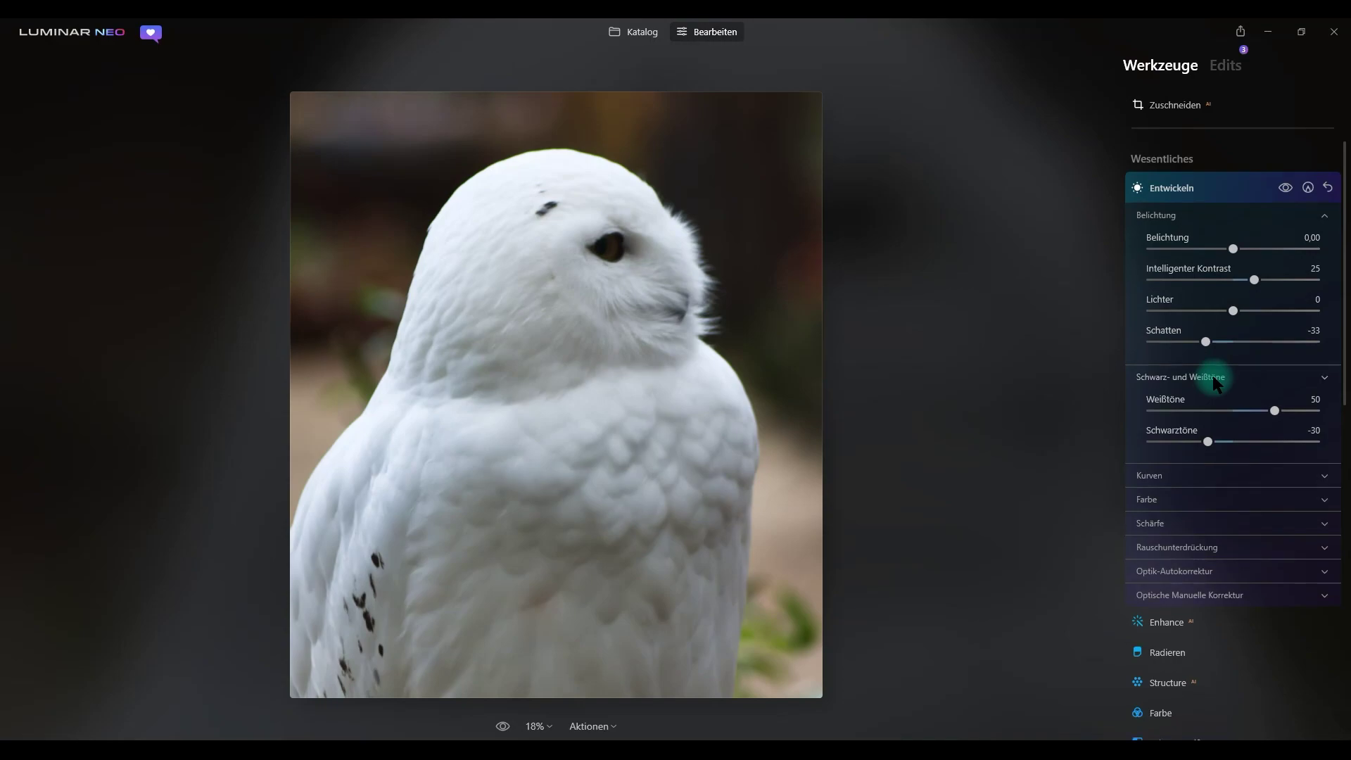
In the Farbe settings, cool Temperatur to -5, switching Weißabgleich to Eigene
click(1217, 380)
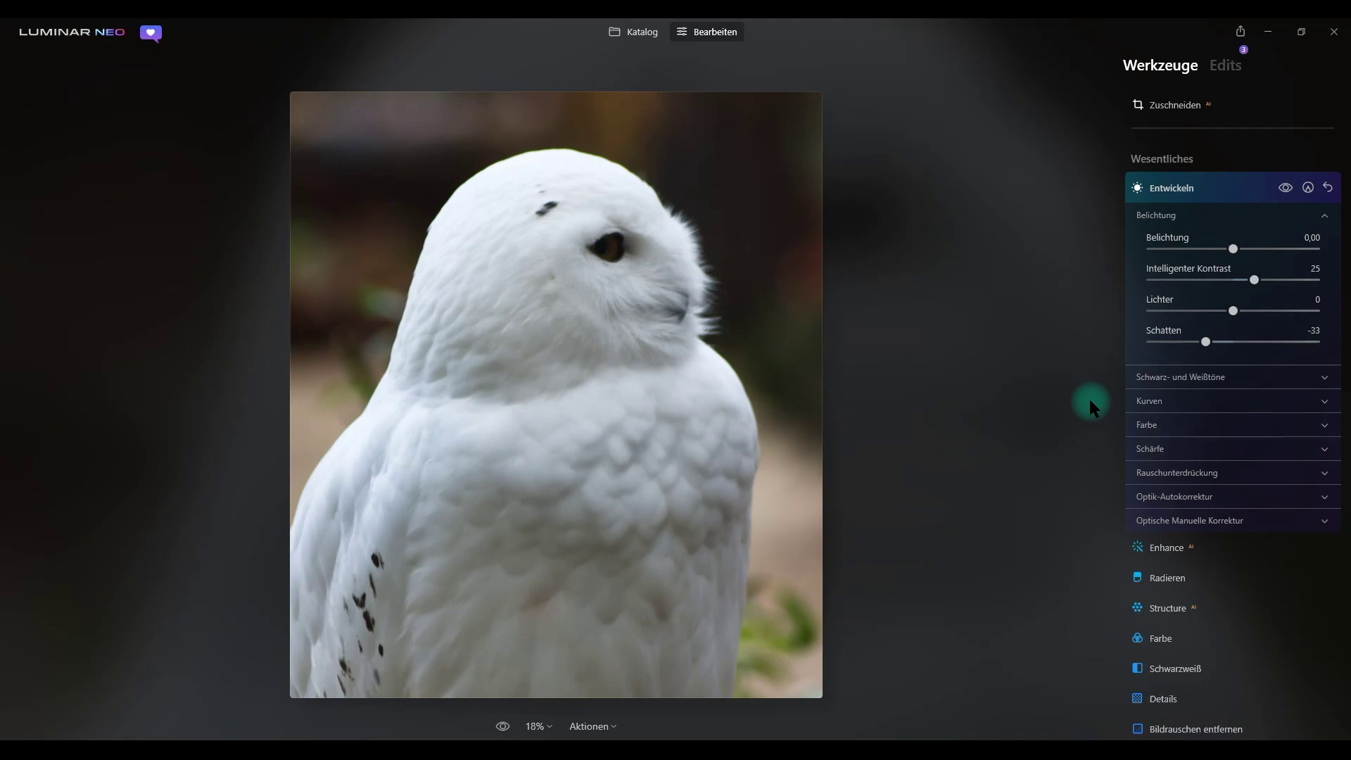
scroll(1208, 341, down, 2)
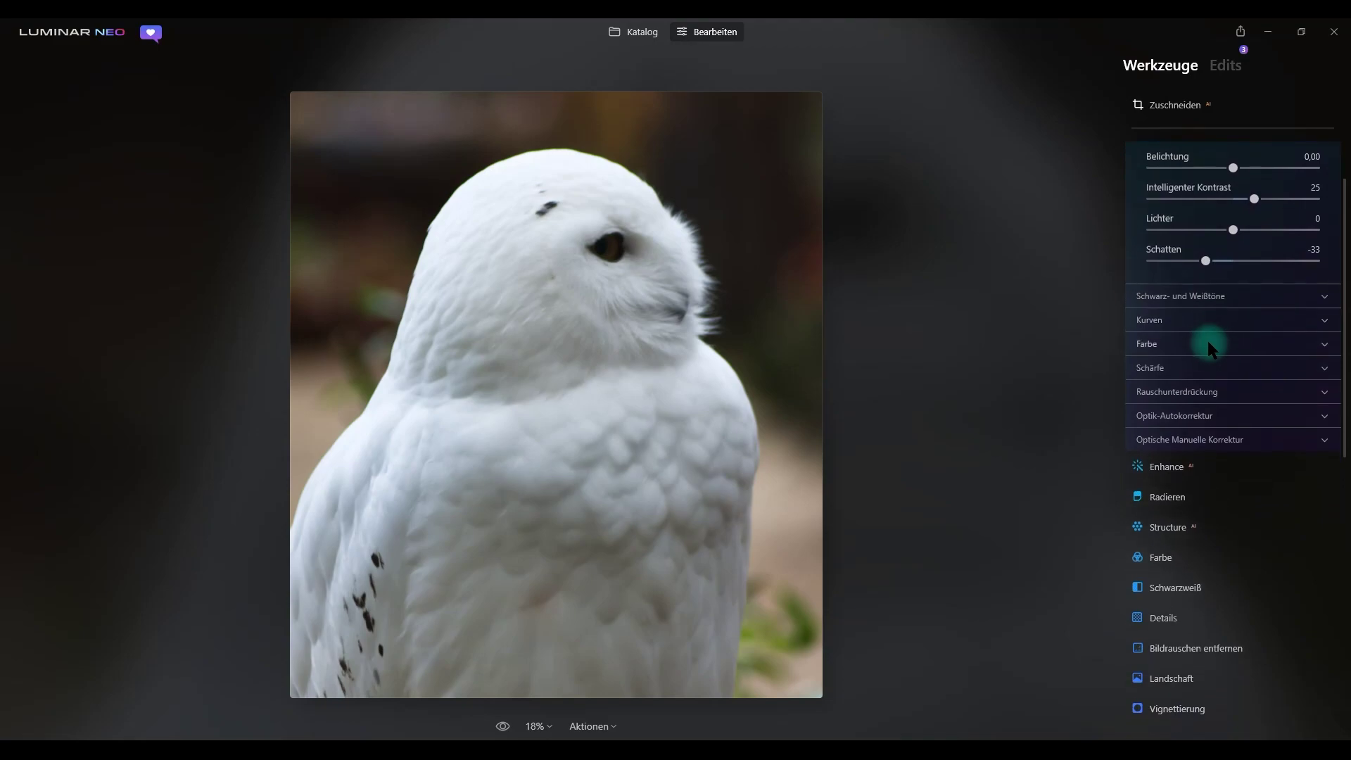
scroll(1194, 315, down, 2)
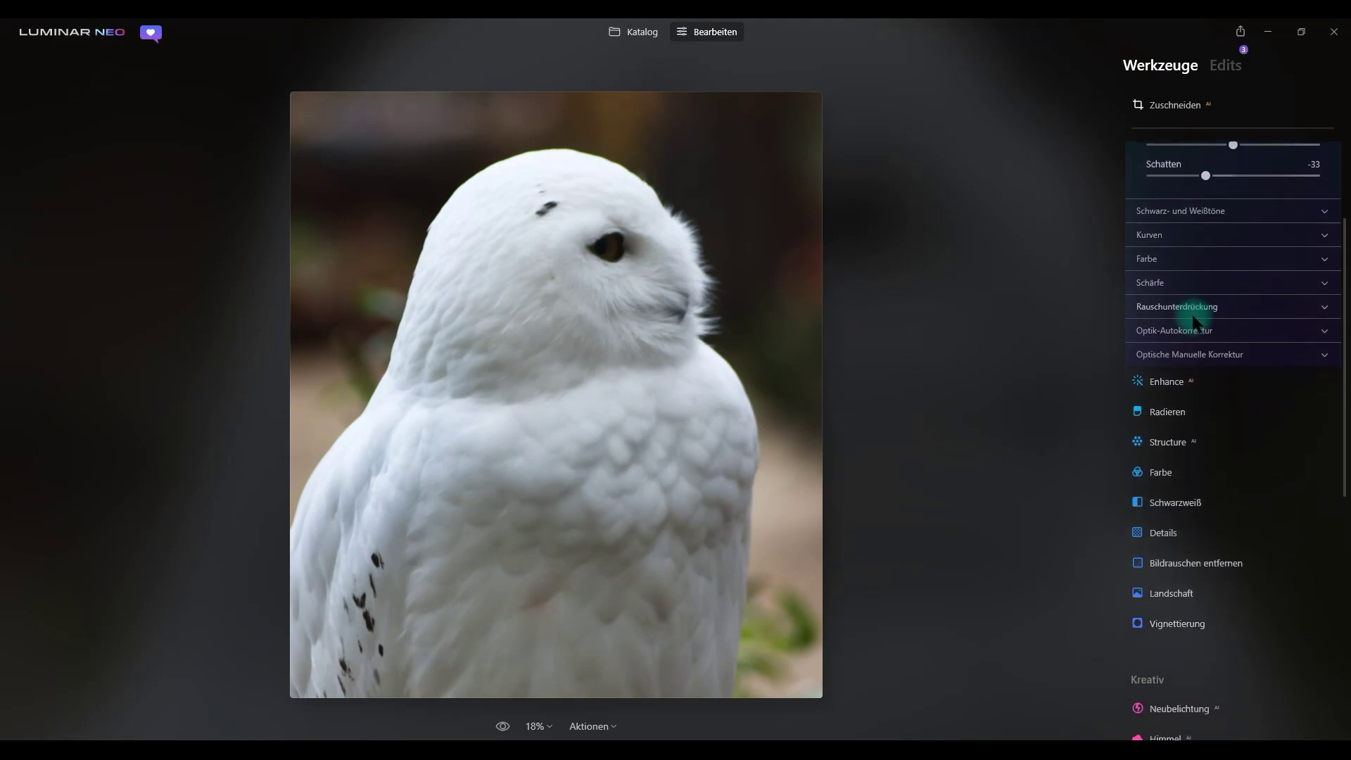
click(1158, 263)
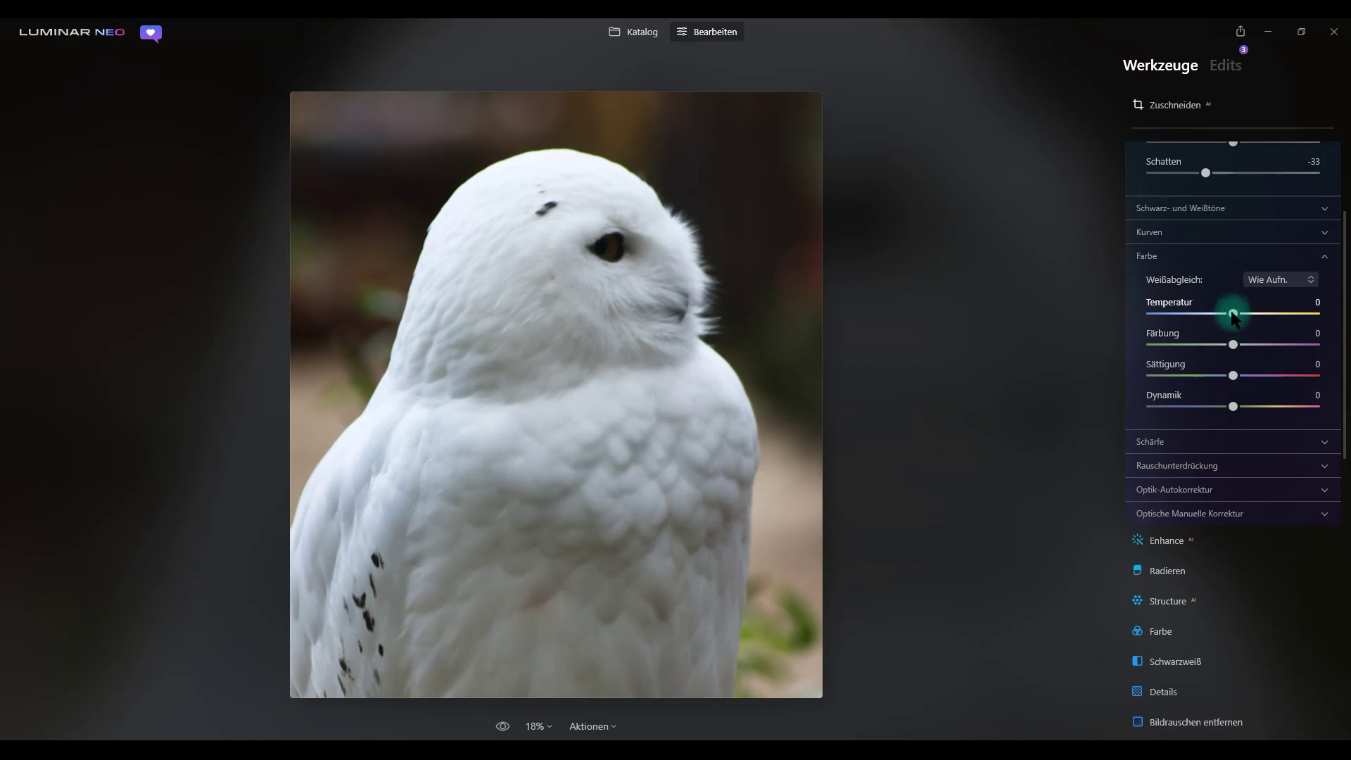
drag(1233, 313, 1236, 313)
drag(1236, 313, 1233, 314)
drag(1233, 314, 1228, 314)
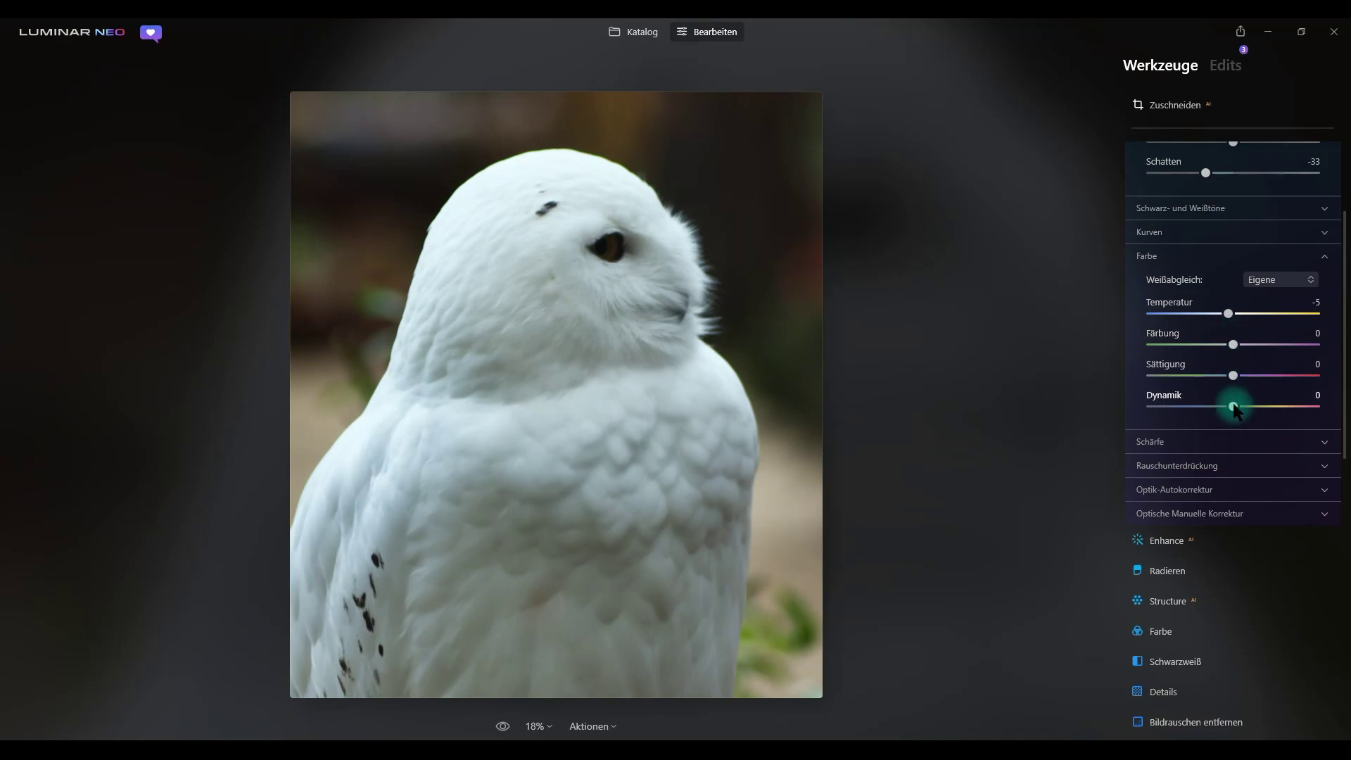
Set Dynamik to 50, Färbung to 16 and lower Sättigung slightly to -11
mouse_move(1236, 410)
mouse_down()
mouse_move(1203, 413)
mouse_move(1275, 408)
mouse_up()
drag(1274, 407, 1134, 409)
drag(1154, 409, 1319, 409)
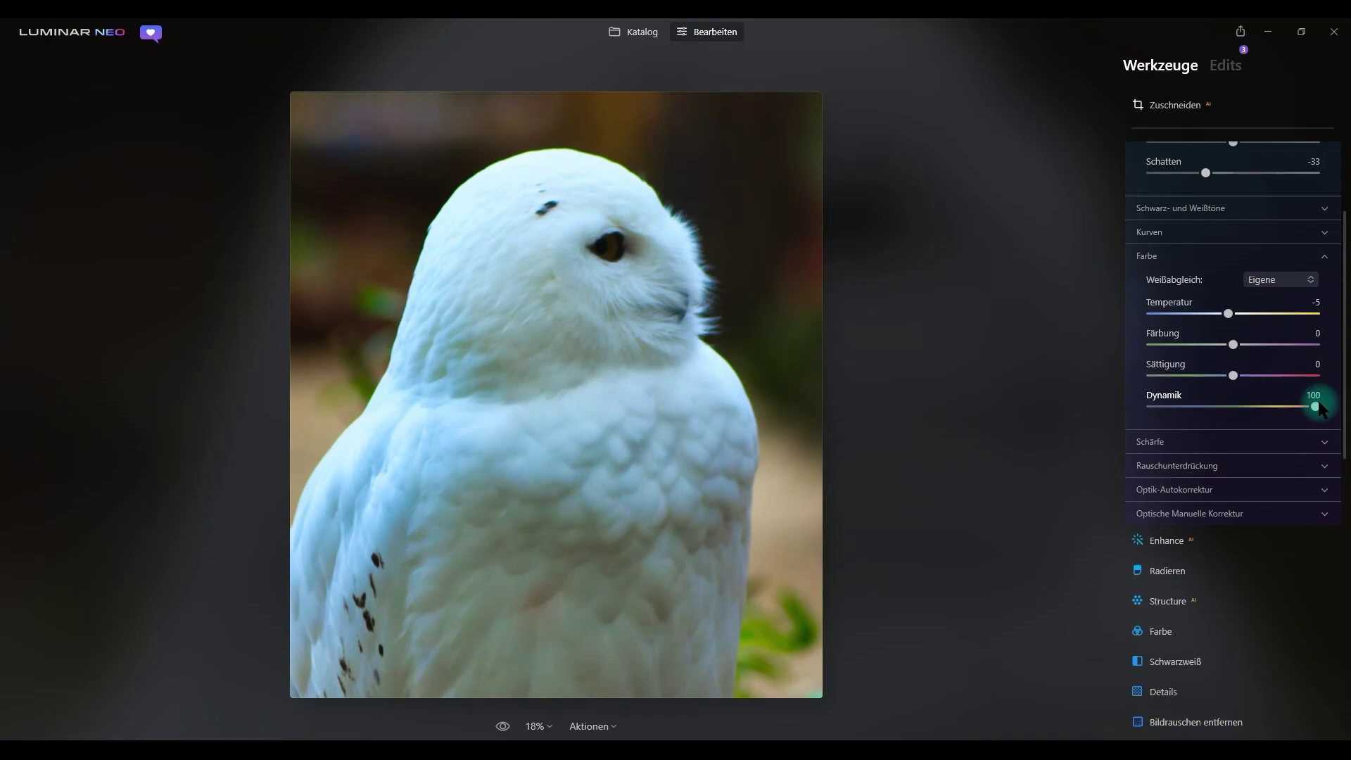
drag(1318, 407, 1273, 407)
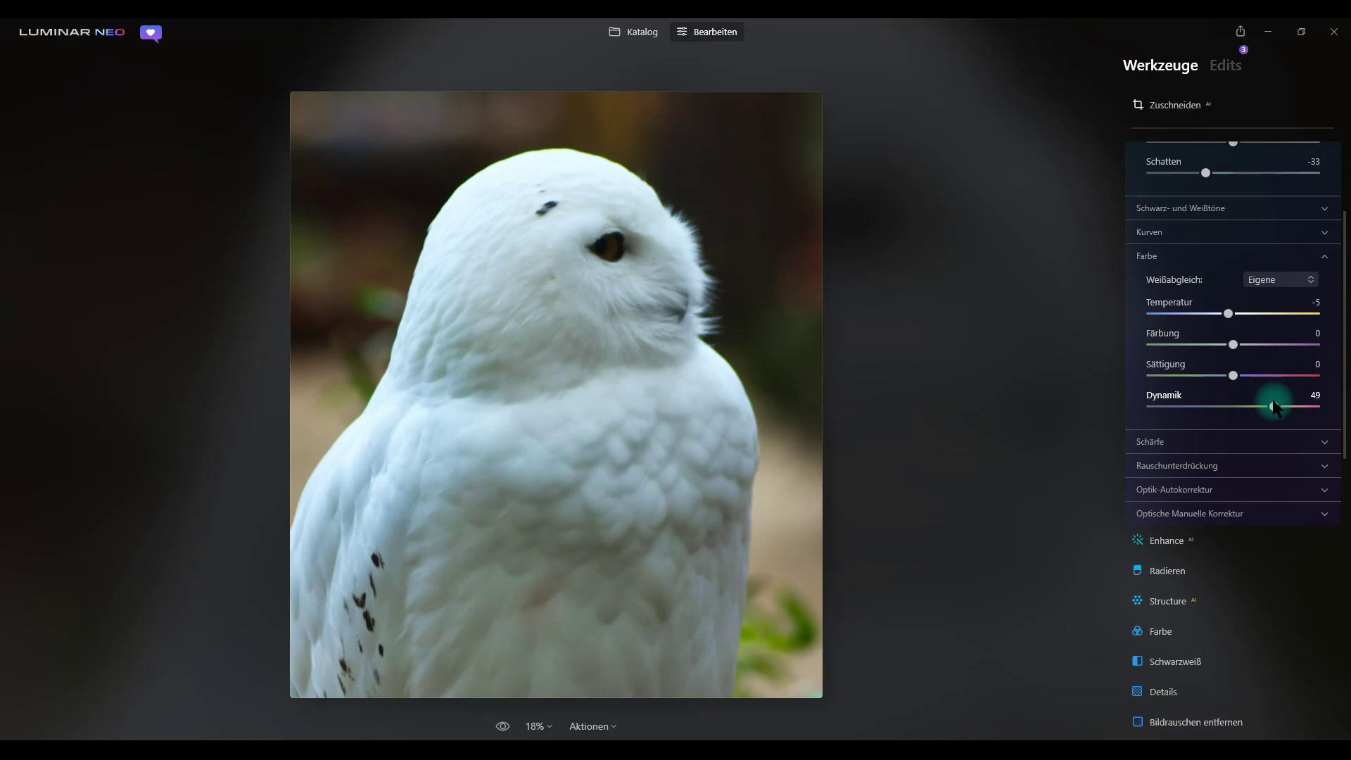
drag(1274, 407, 1276, 408)
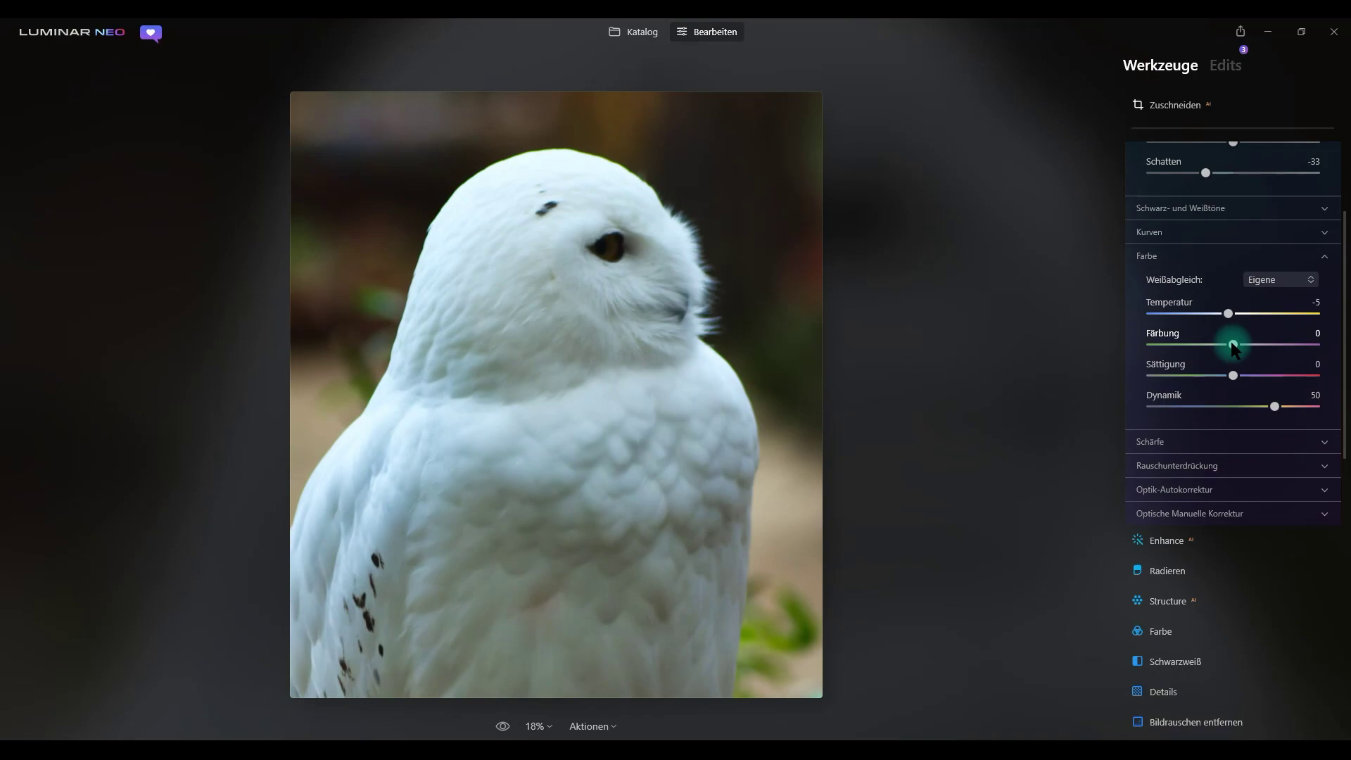
mouse_move(1233, 345)
mouse_down()
mouse_move(1215, 345)
mouse_move(1246, 345)
mouse_up()
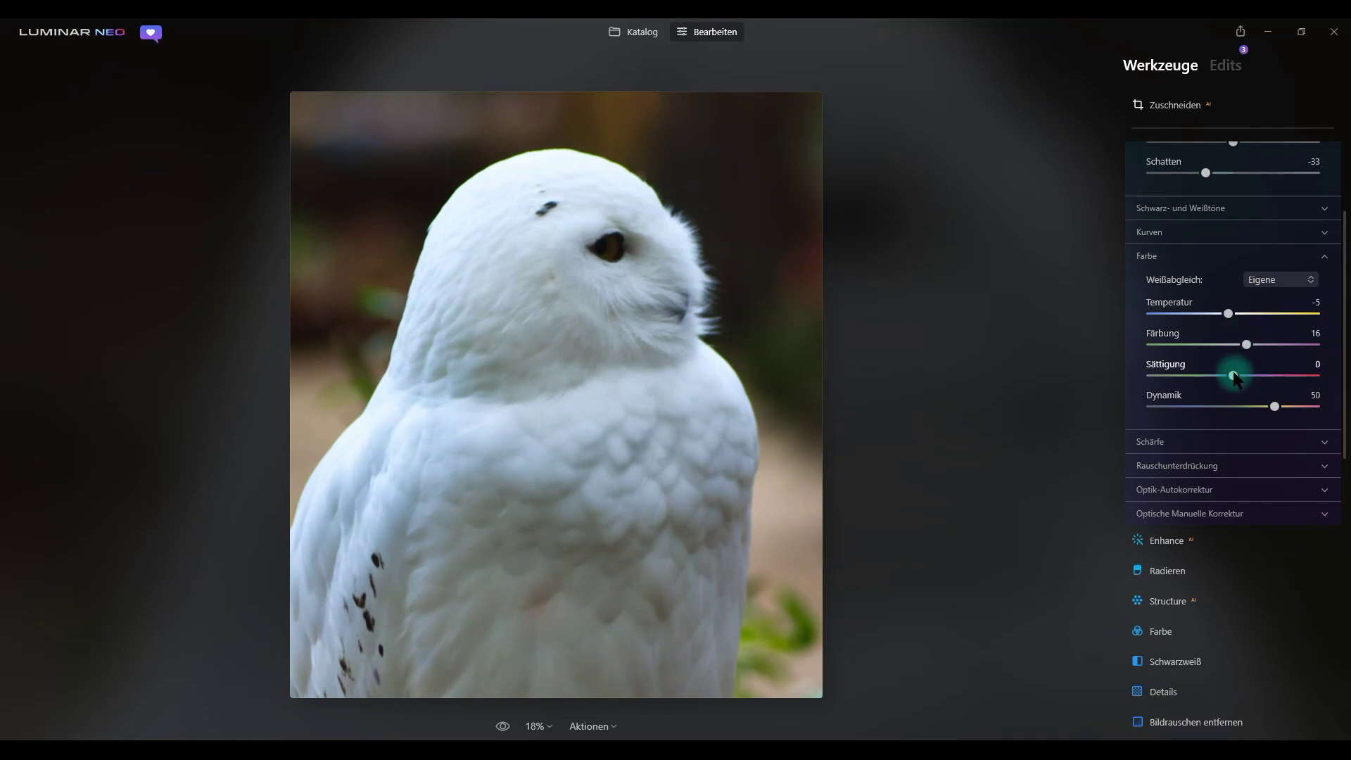
drag(1237, 378, 1226, 380)
Collapse Farbe, toggle Entwickeln off and on to compare, then collapse Entwickeln
click(1172, 254)
scroll(1171, 253, up, 5)
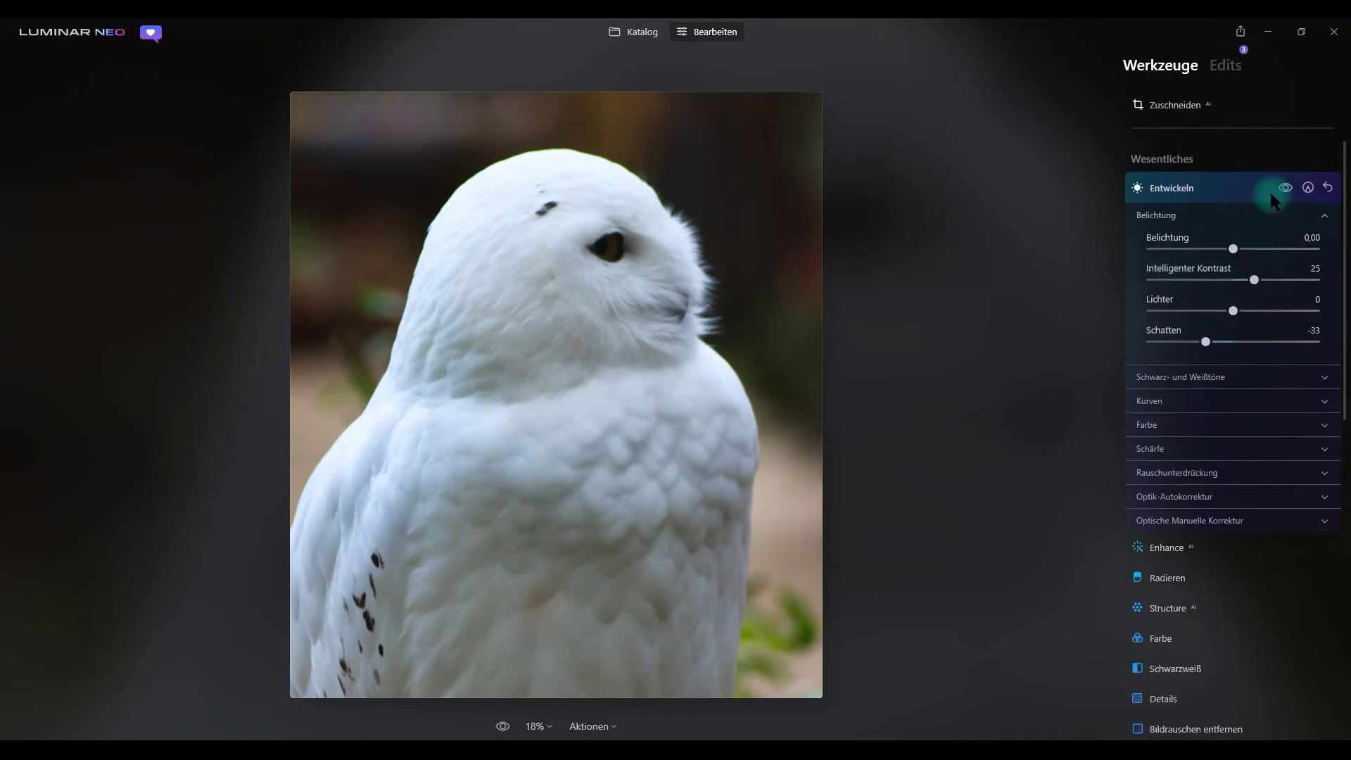
click(1286, 189)
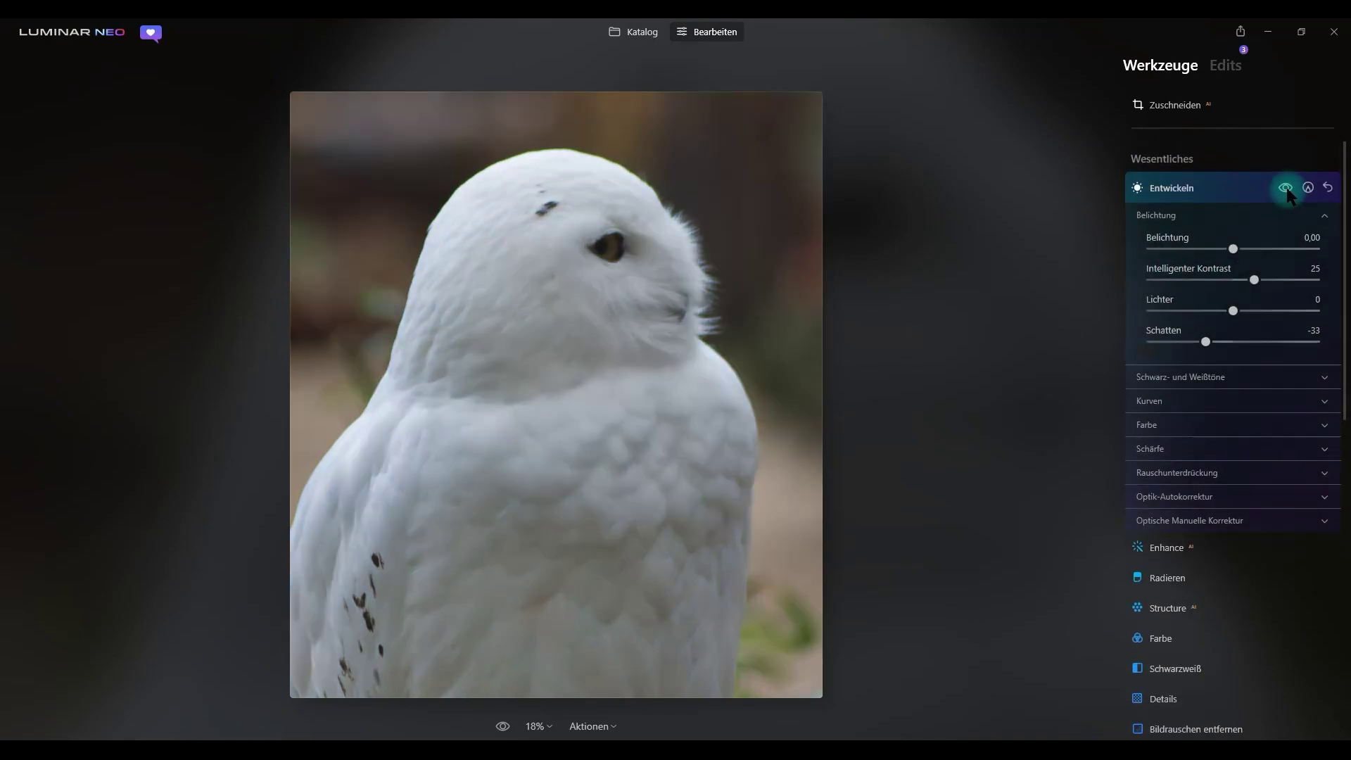
click(1286, 189)
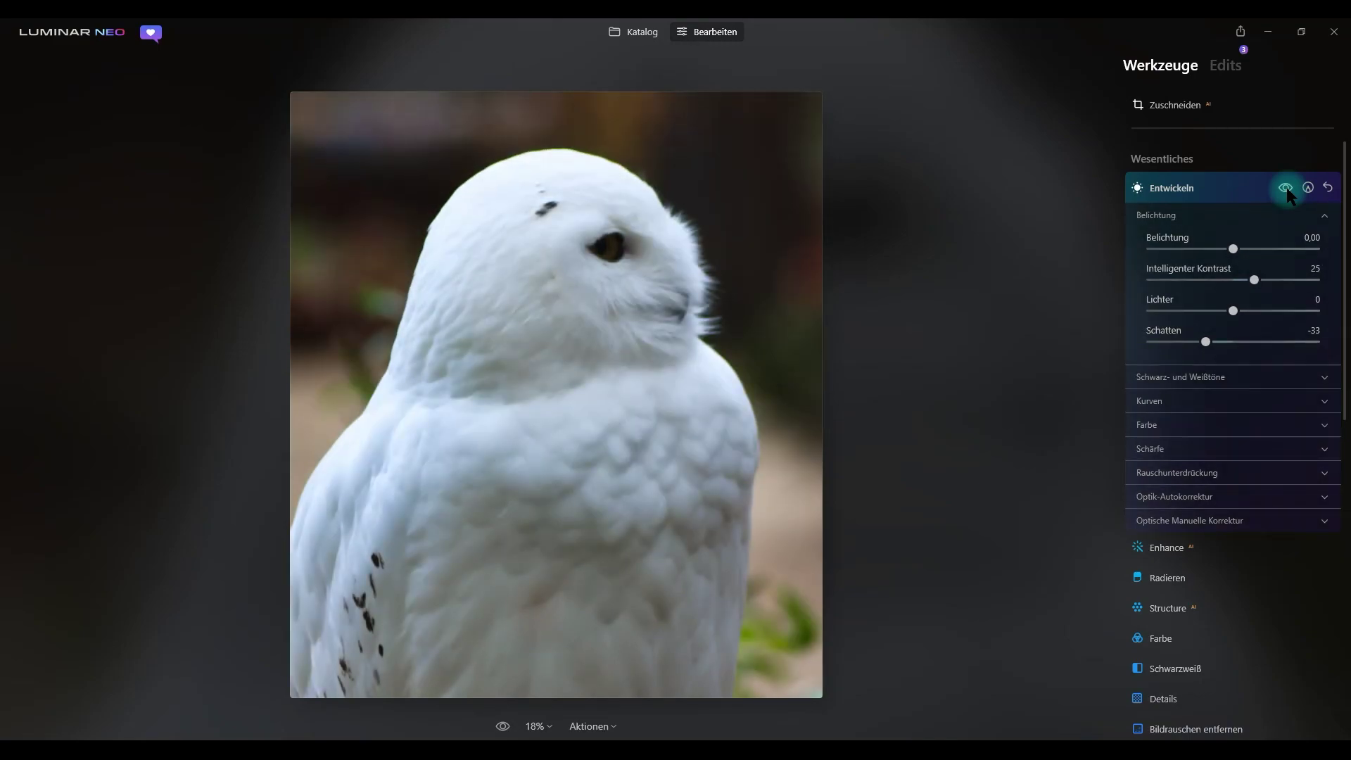
scroll(1248, 348, down, 2)
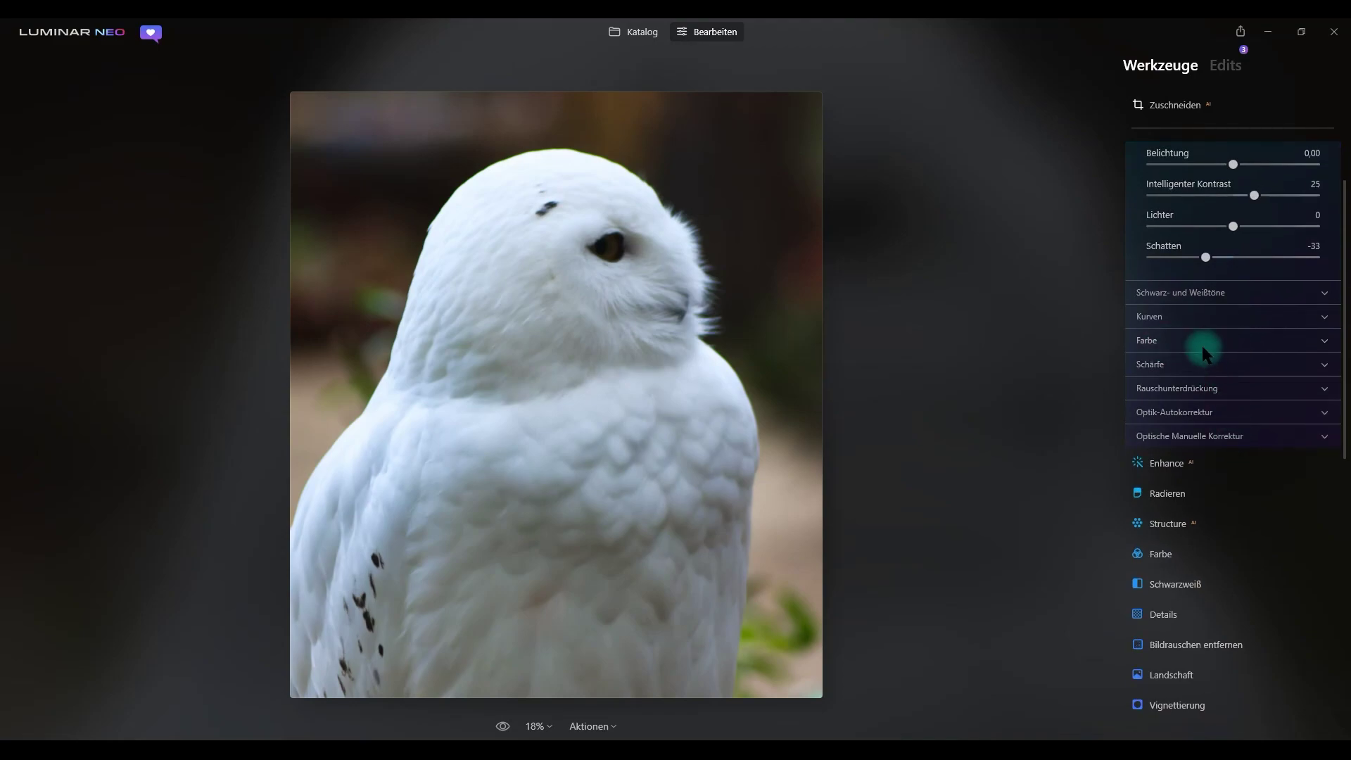
scroll(1209, 383, up, 3)
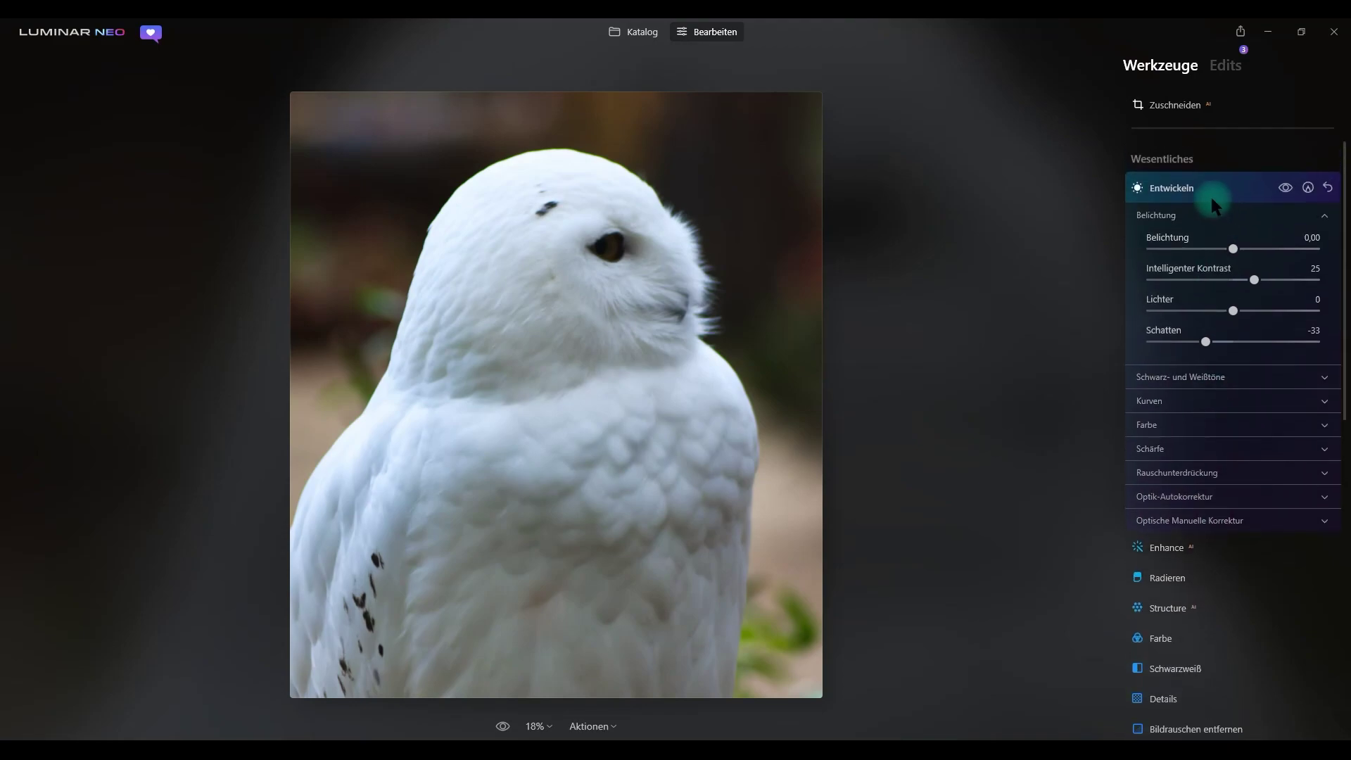
click(1195, 184)
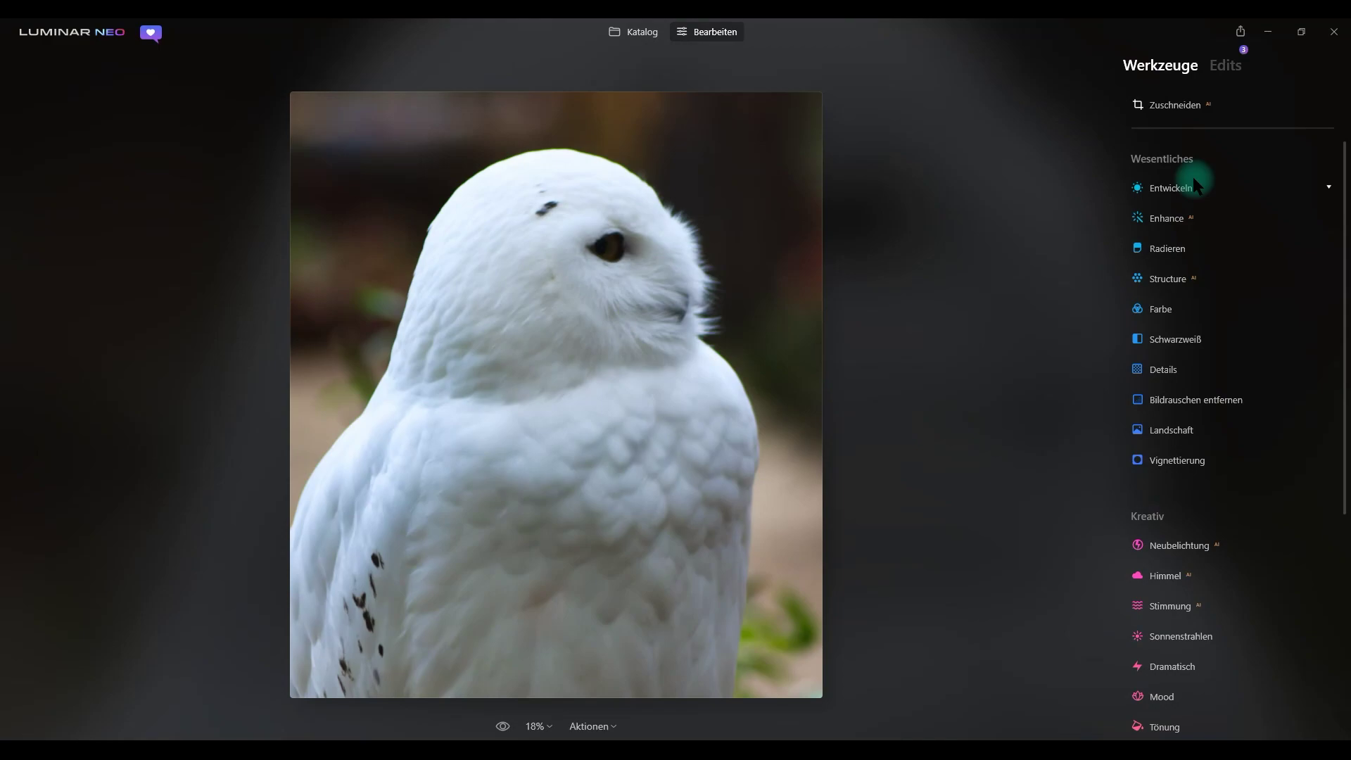
click(1165, 248)
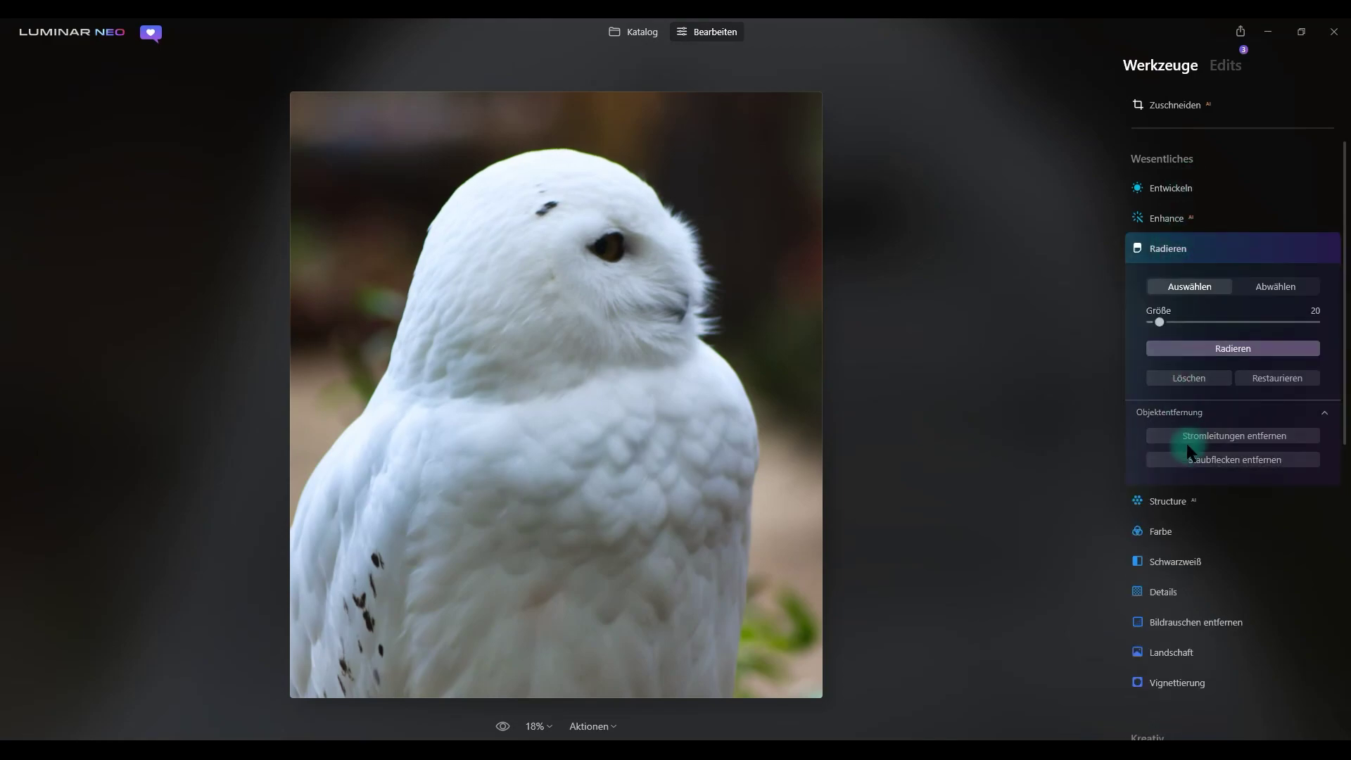
click(1171, 459)
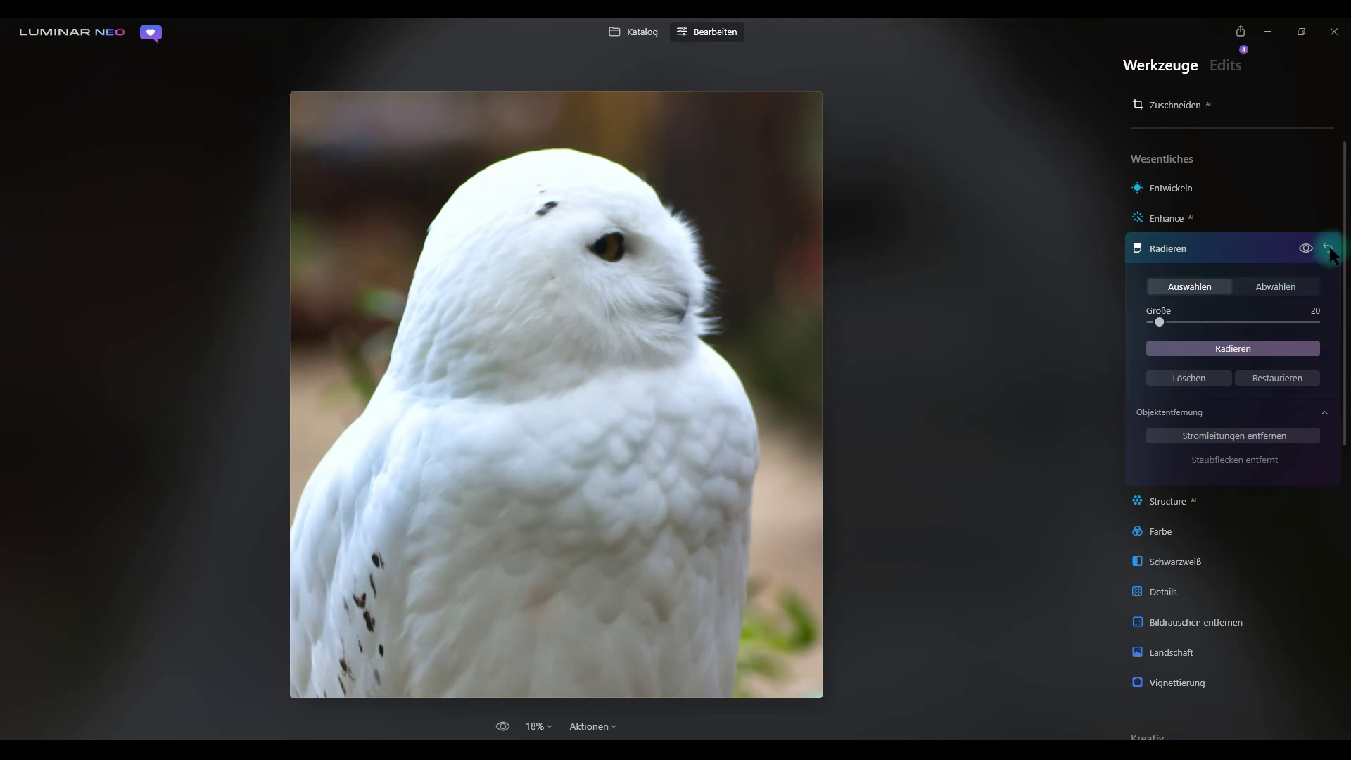
click(1307, 242)
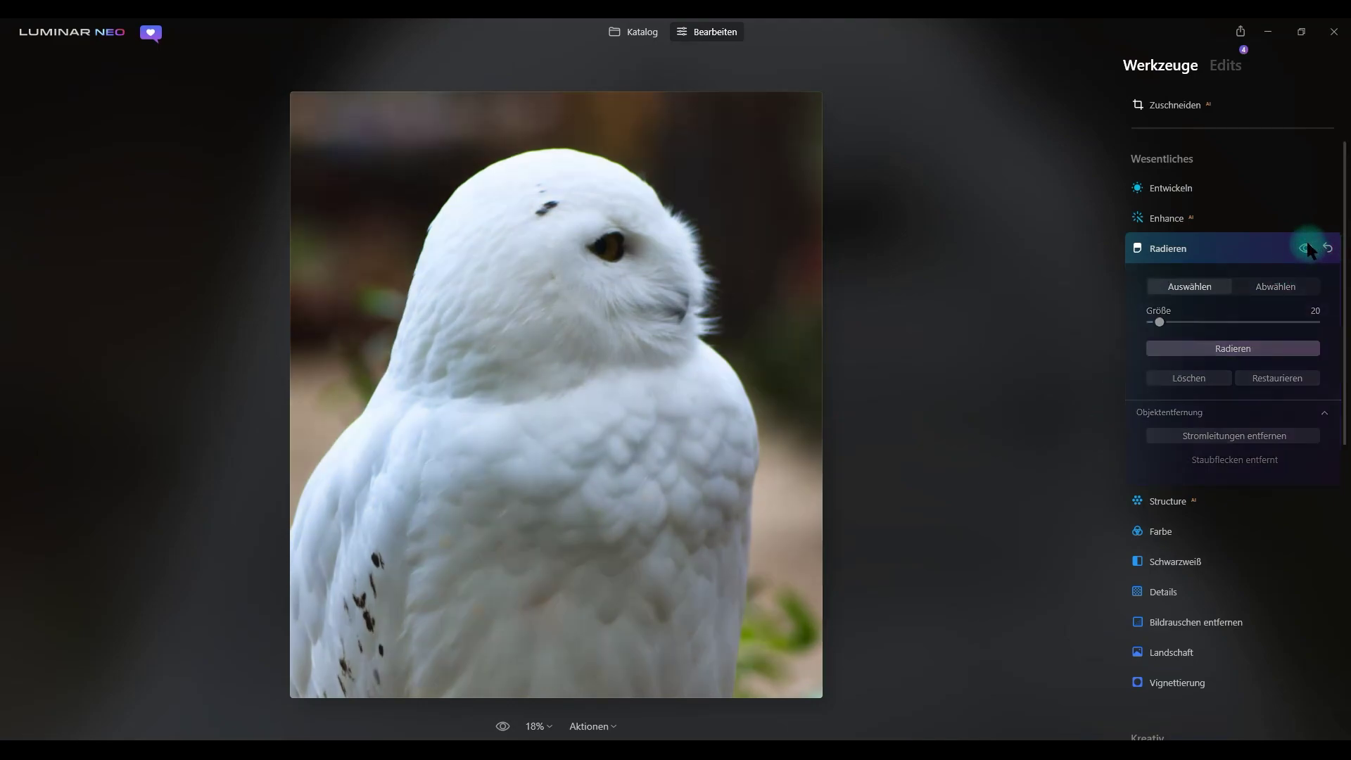
click(1307, 242)
click(1307, 242)
click(1307, 242)
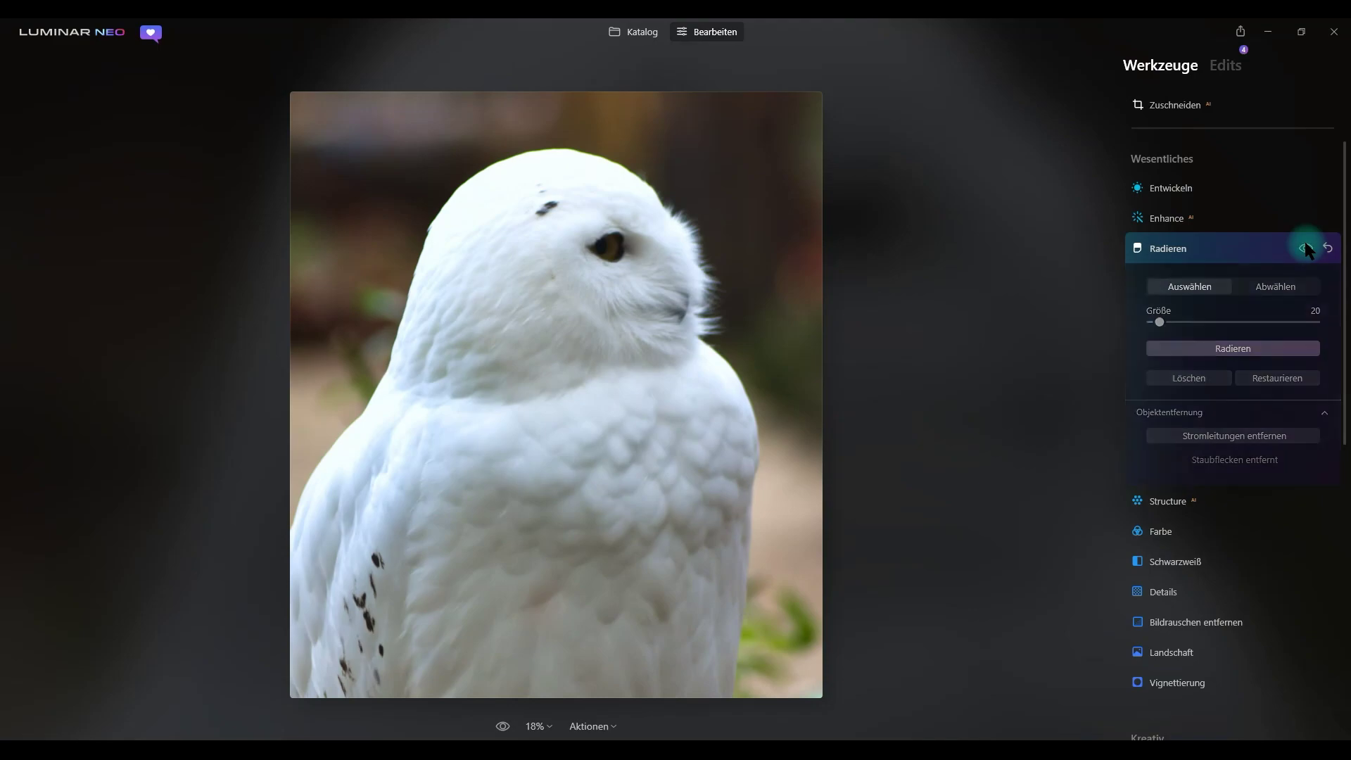
click(1307, 248)
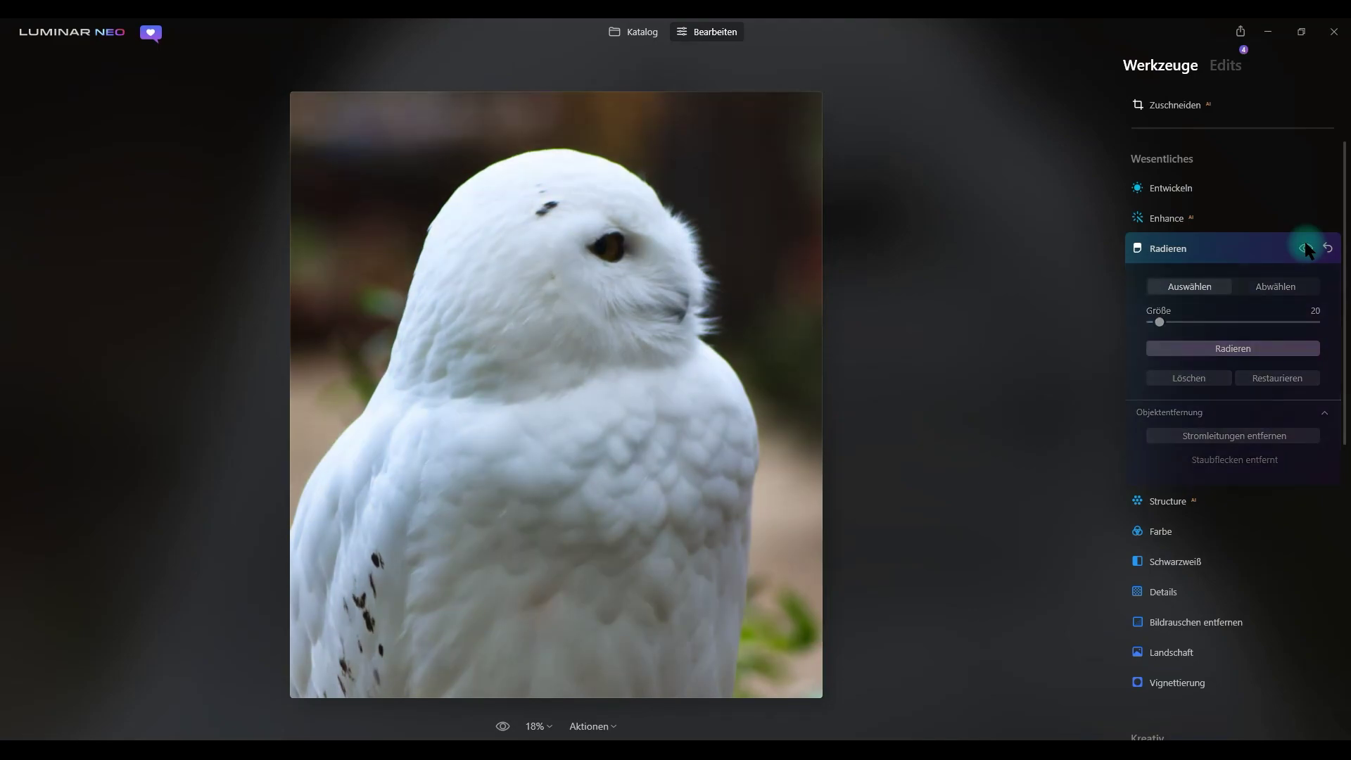
click(1307, 248)
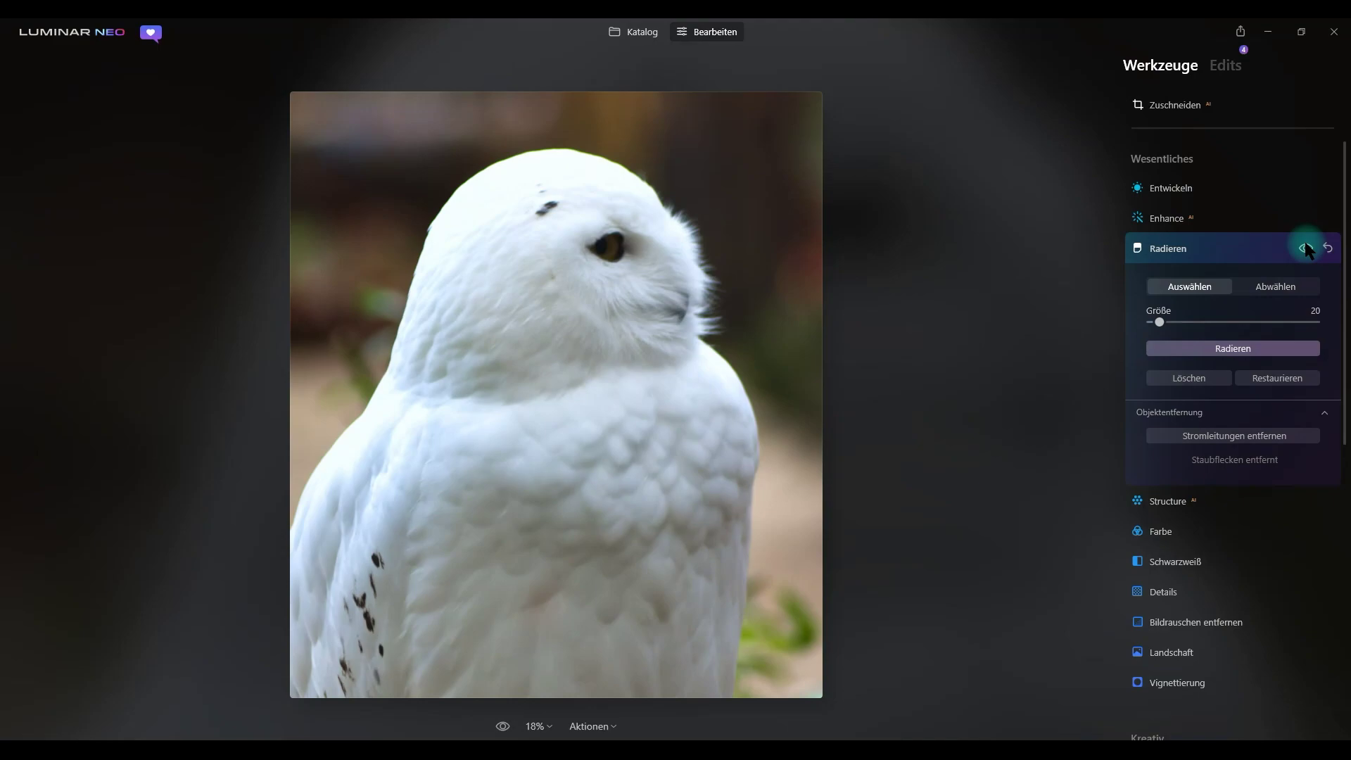
click(1306, 248)
click(1307, 248)
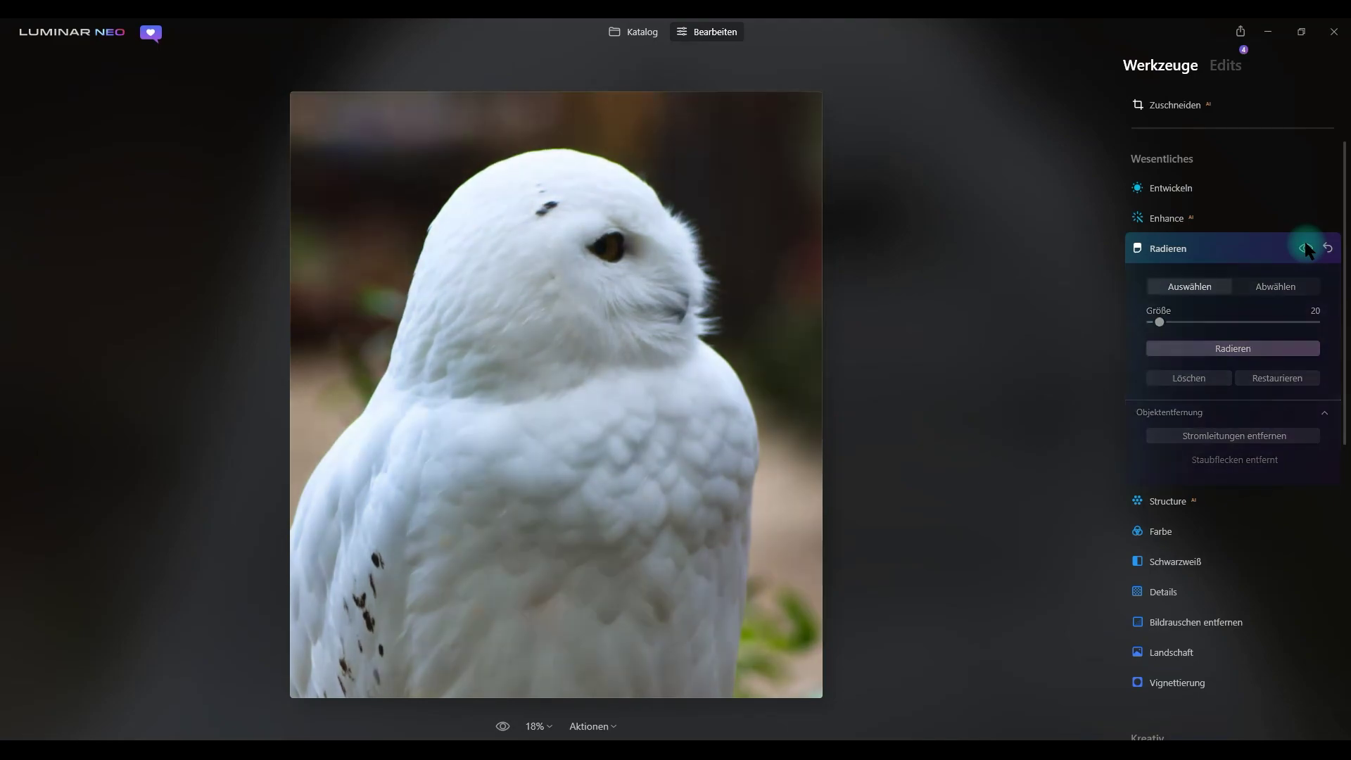
click(1307, 247)
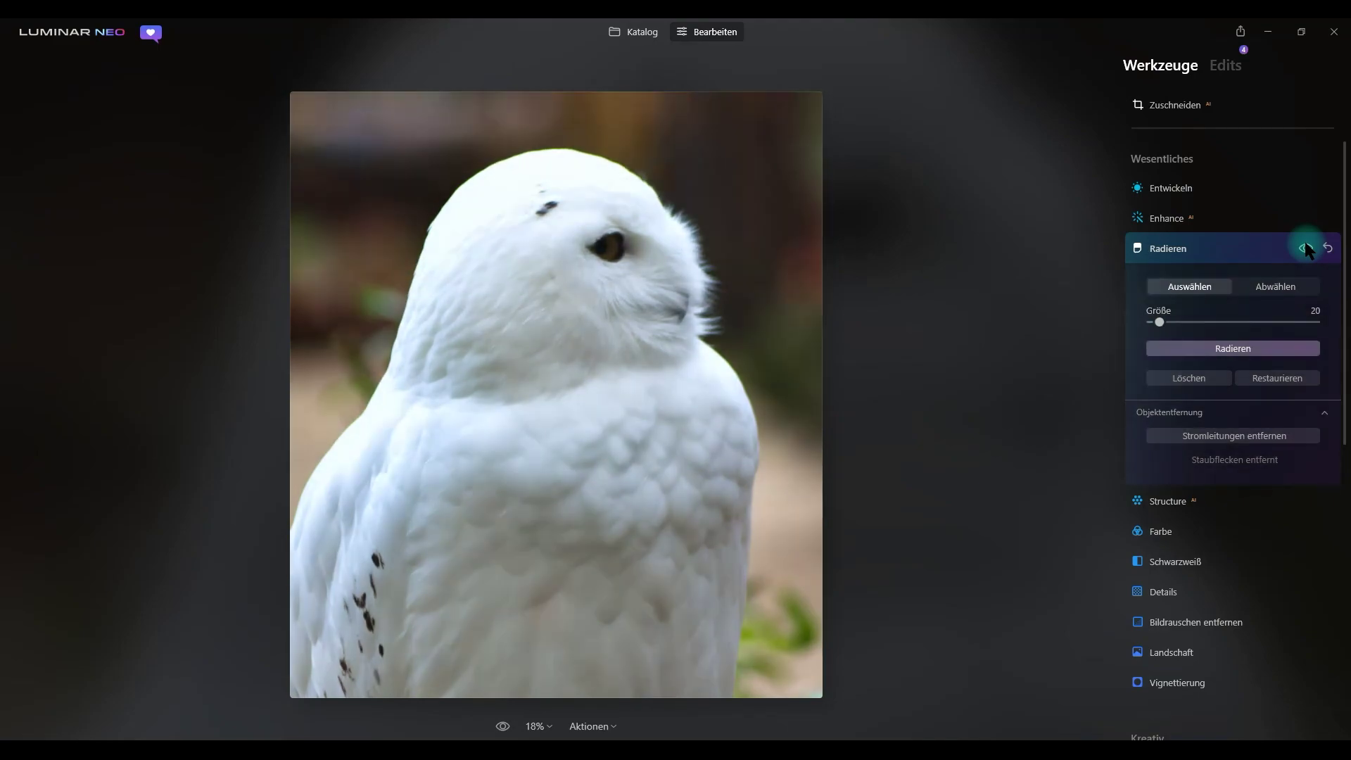
click(1307, 248)
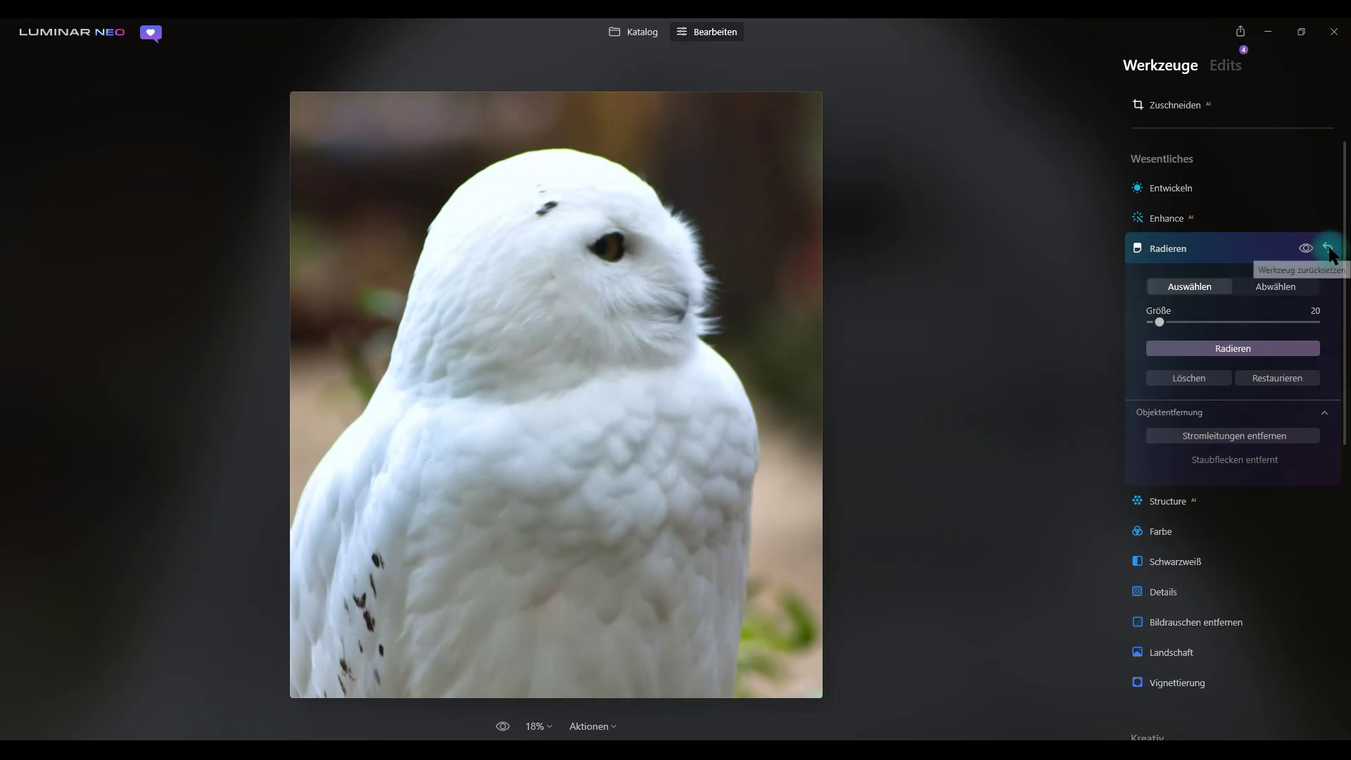
click(1327, 248)
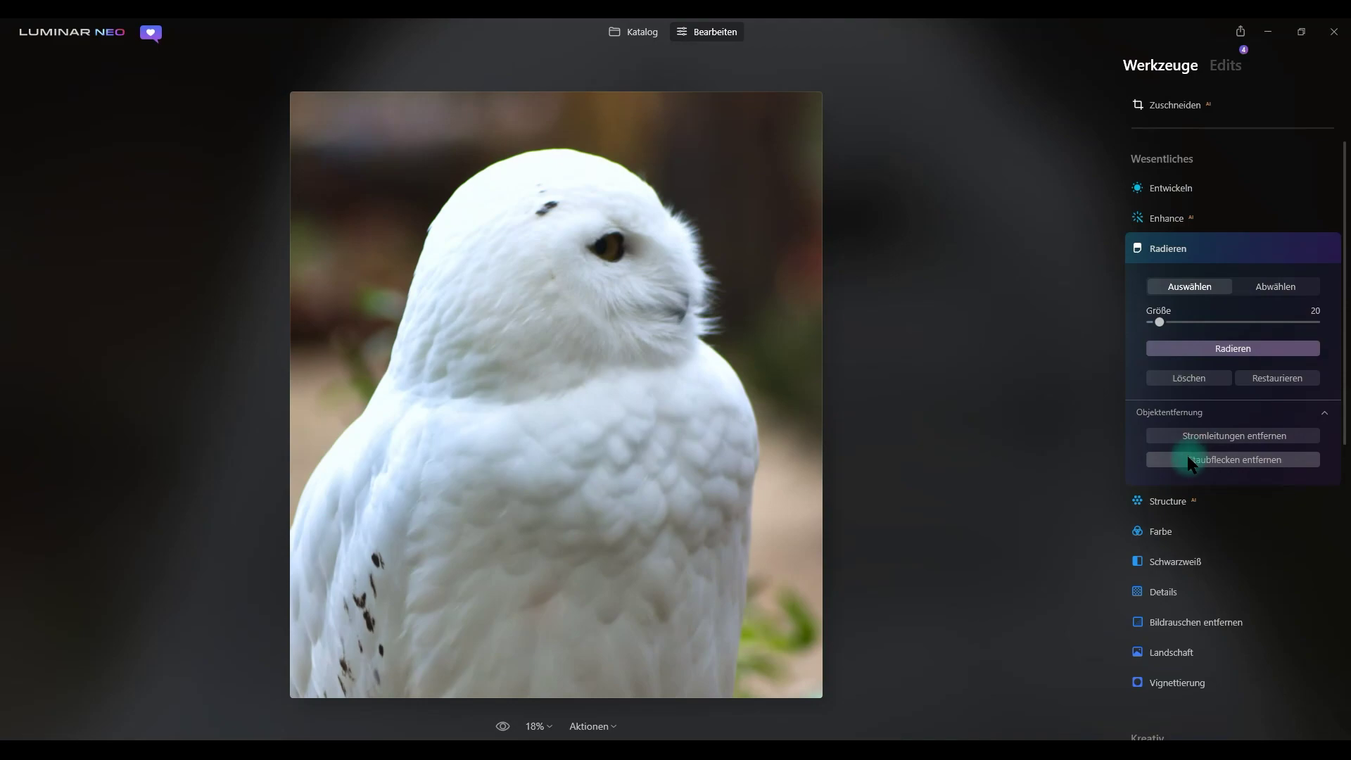
click(1184, 247)
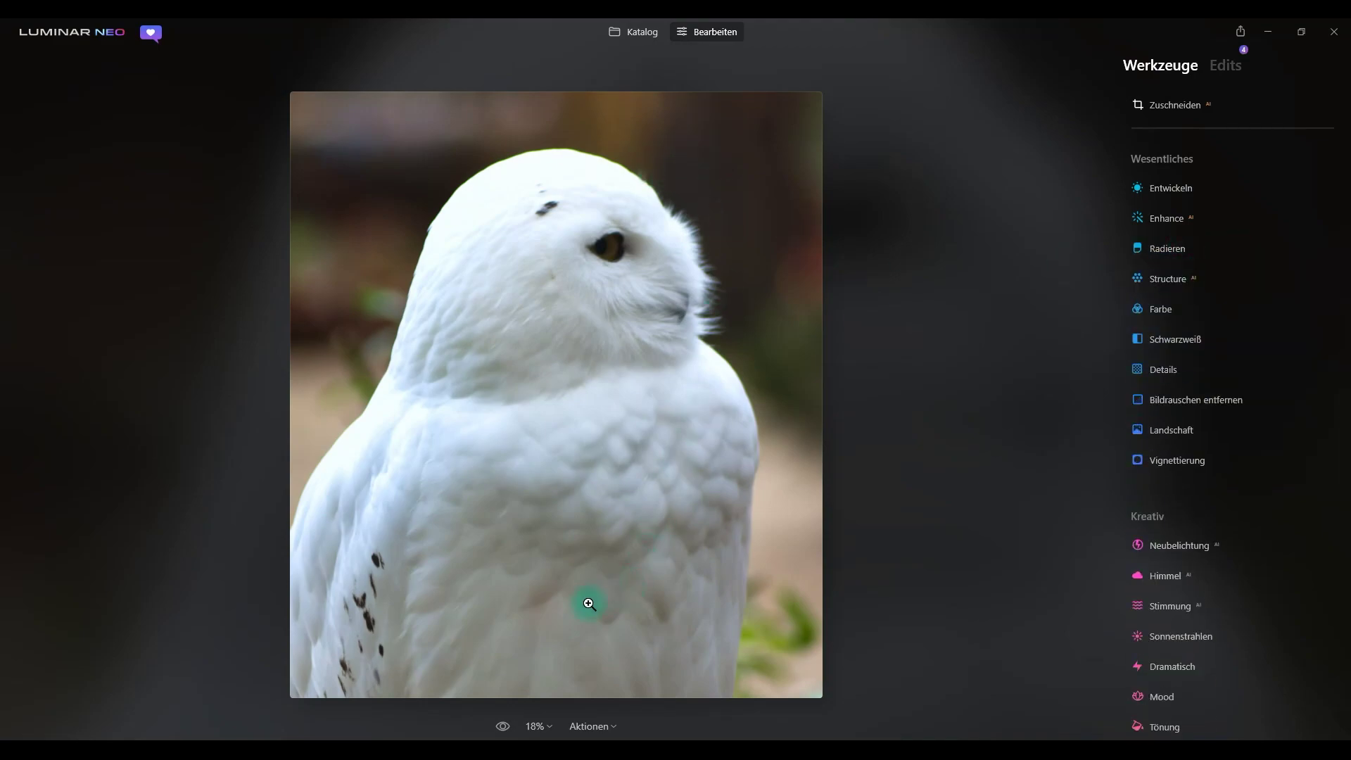
click(503, 727)
click(503, 728)
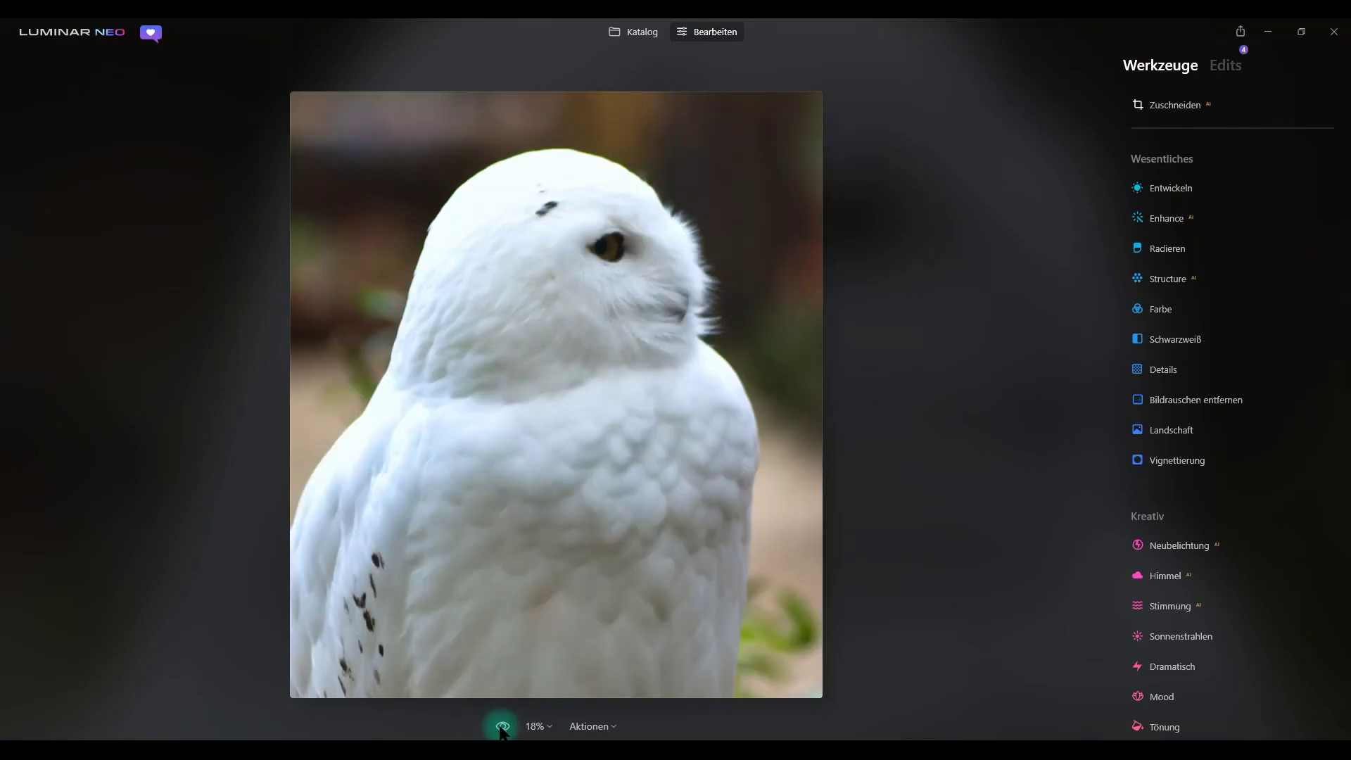
click(649, 303)
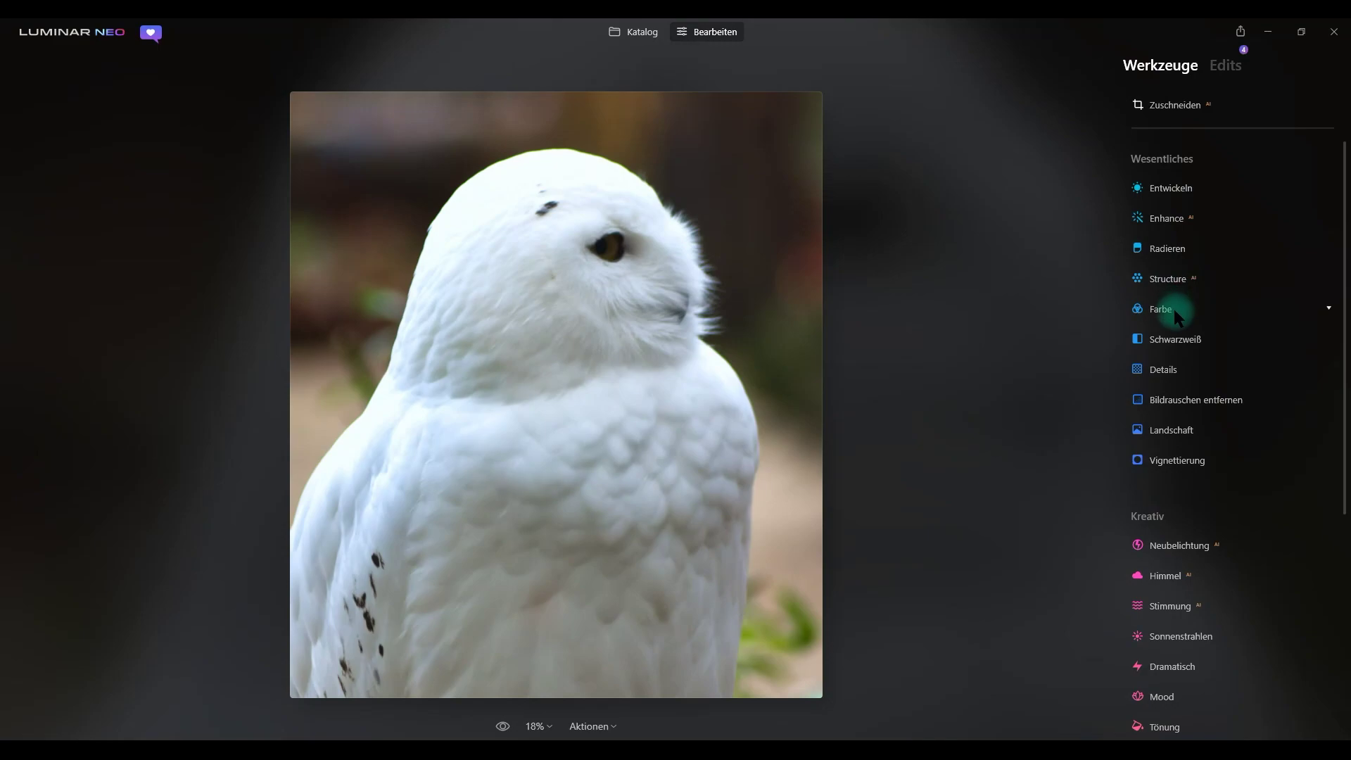
Set Details to Kleine Details 20, Mittlere Details 10 and Große Details 5
click(1177, 372)
text(20)
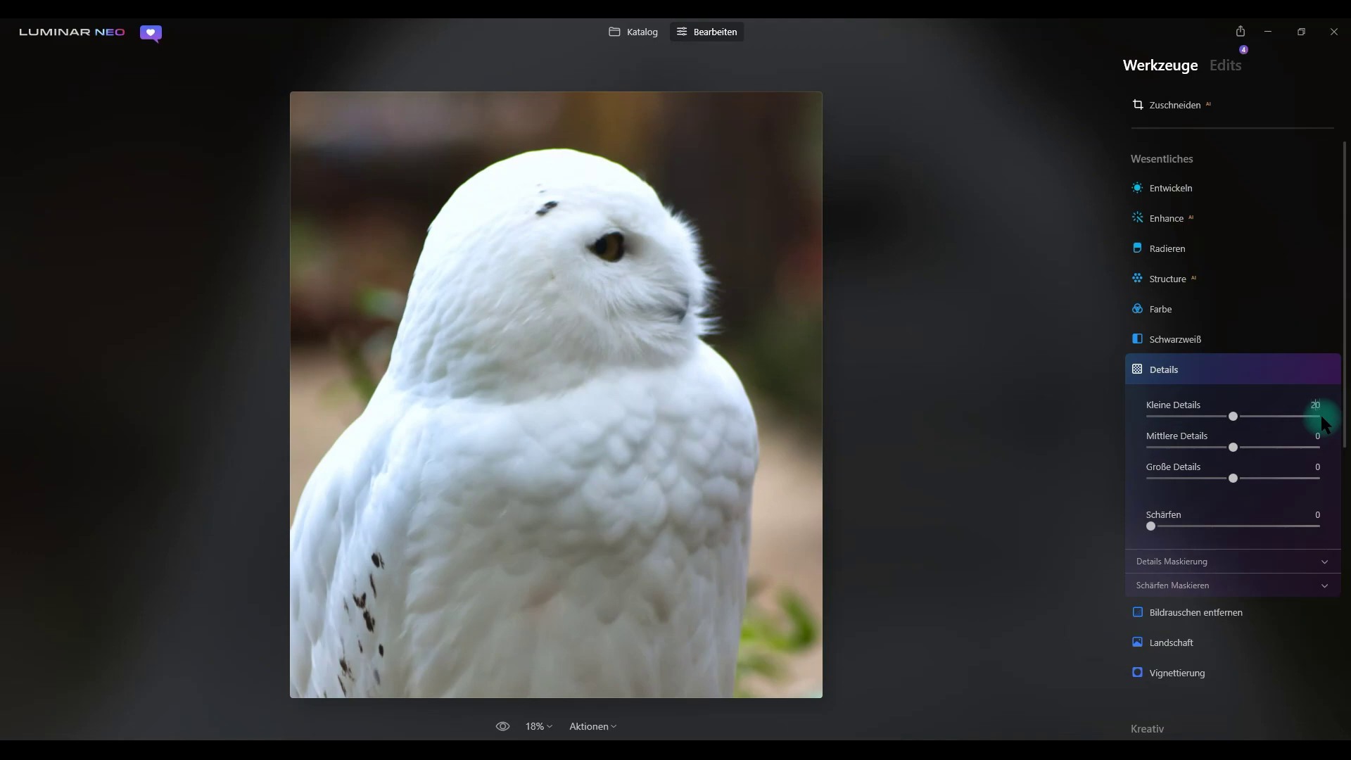
key(Return)
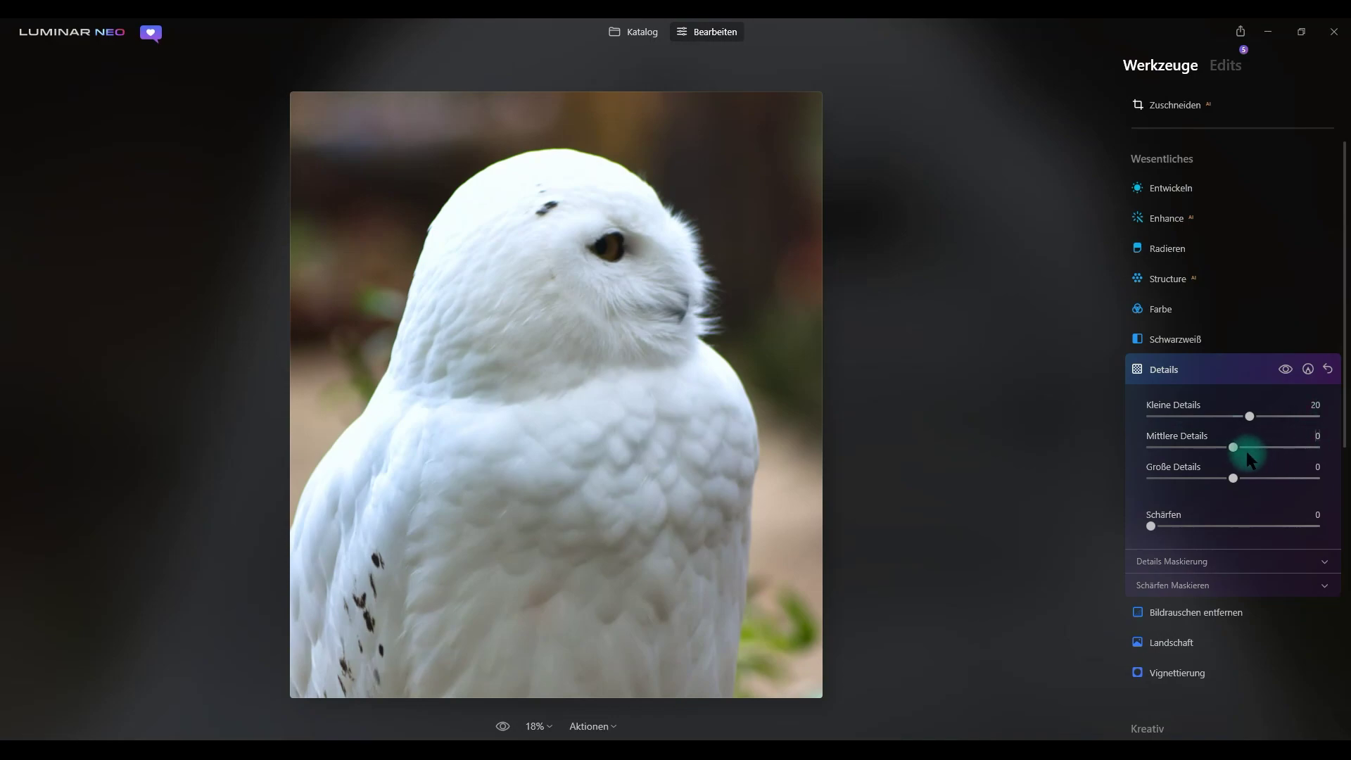
text(1)
key(Return)
key(Tab)
Inspect the feathers at 100% with Details toggled, then raise Schärfen to 20
click(1285, 370)
click(594, 317)
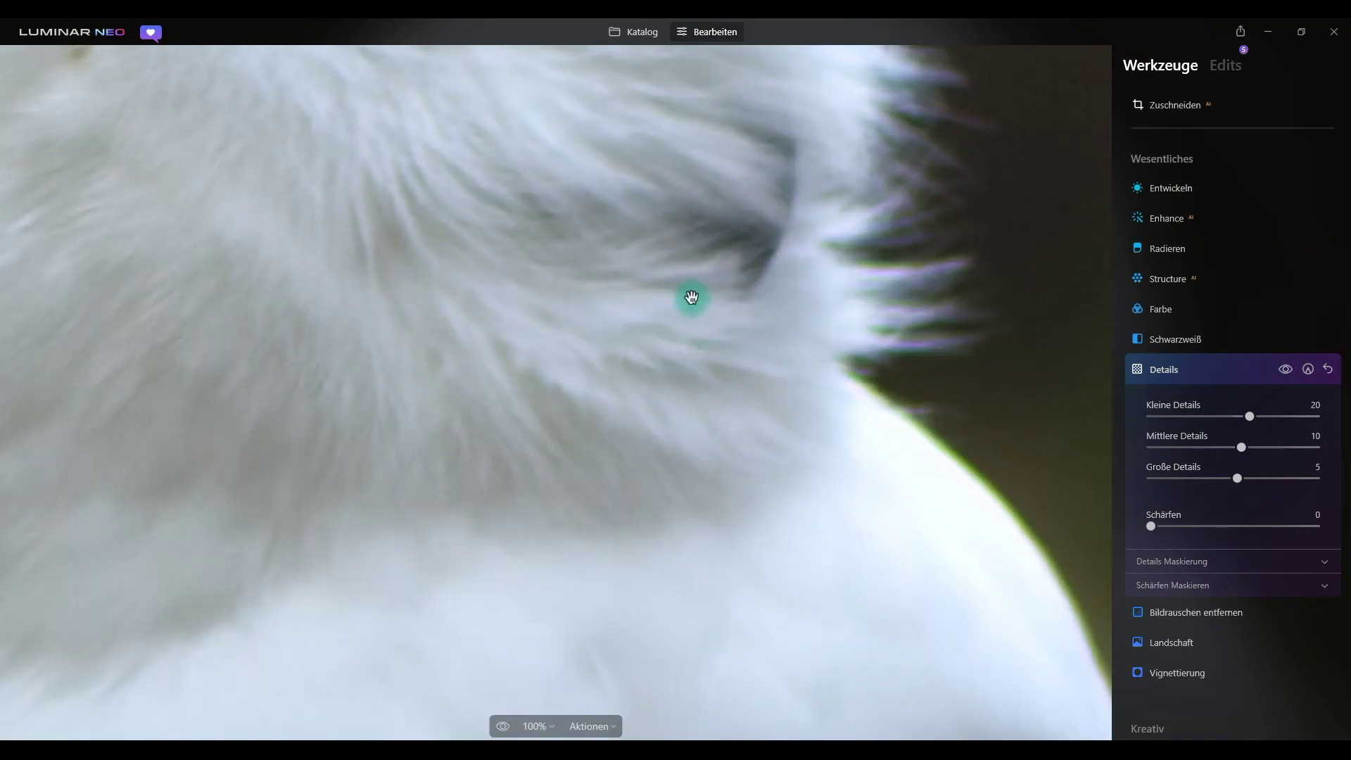
drag(576, 374, 504, 293)
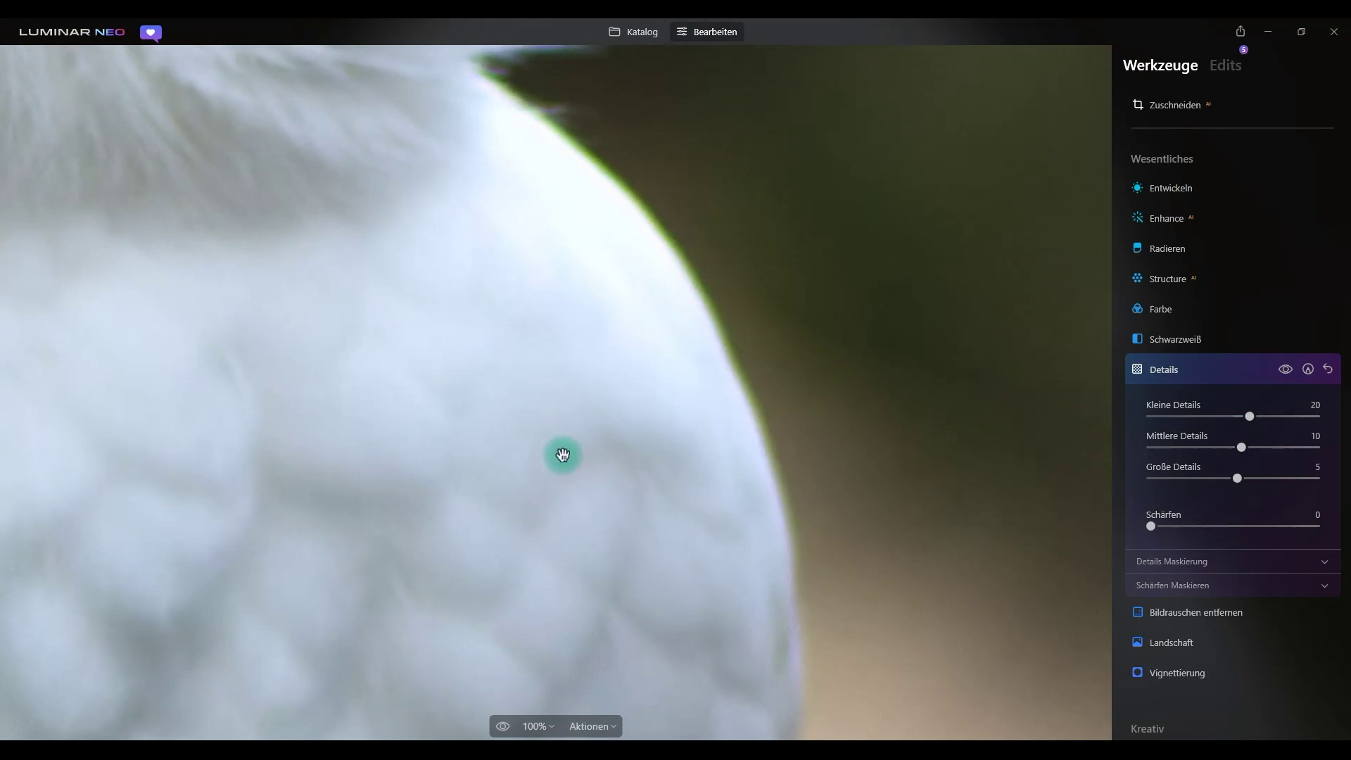
drag(567, 459, 655, 208)
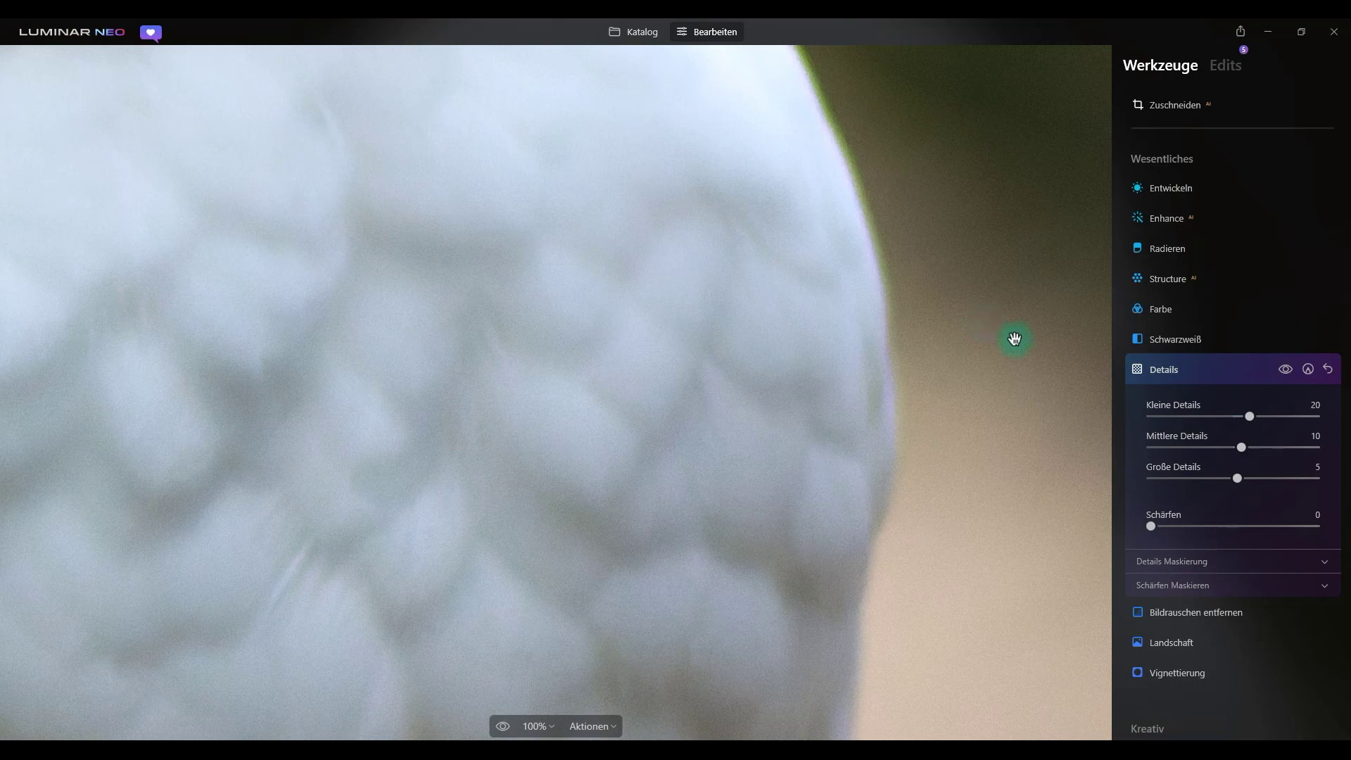
click(1280, 367)
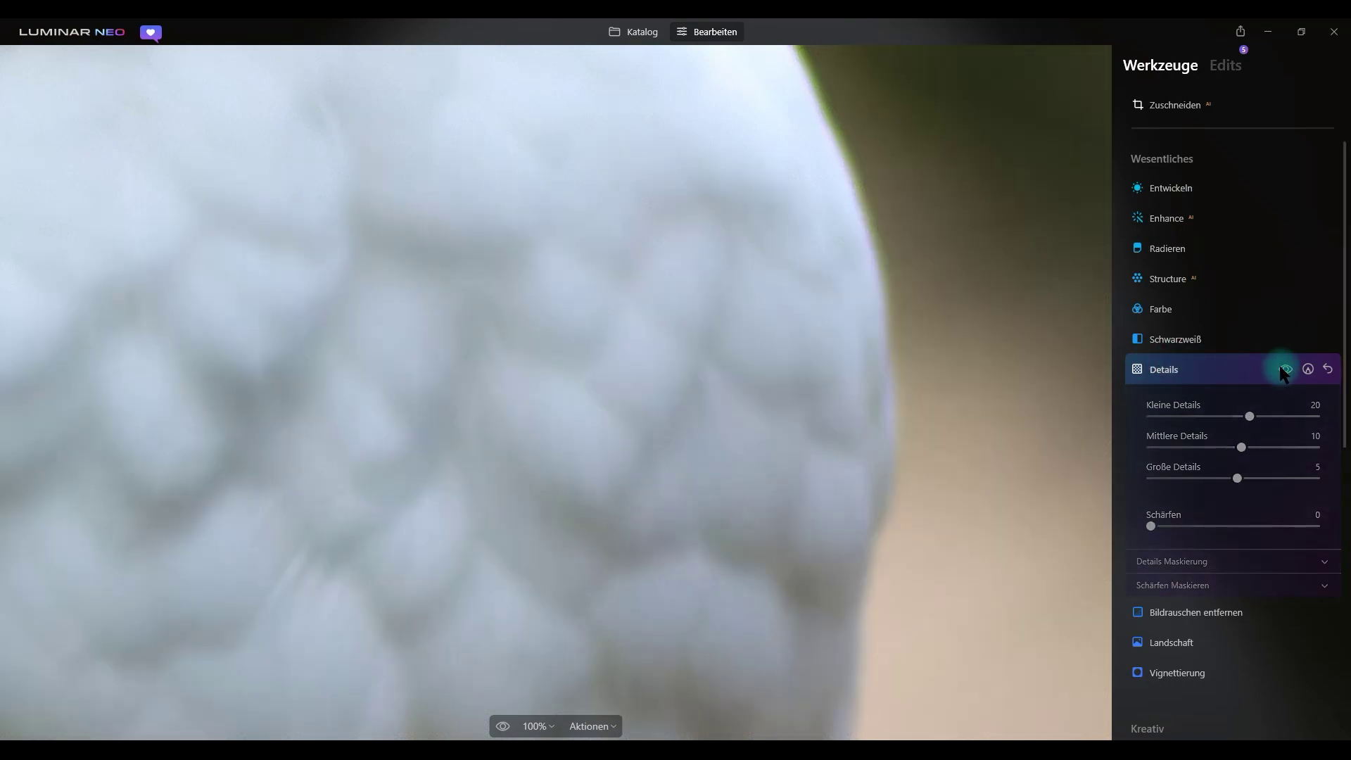
click(1280, 366)
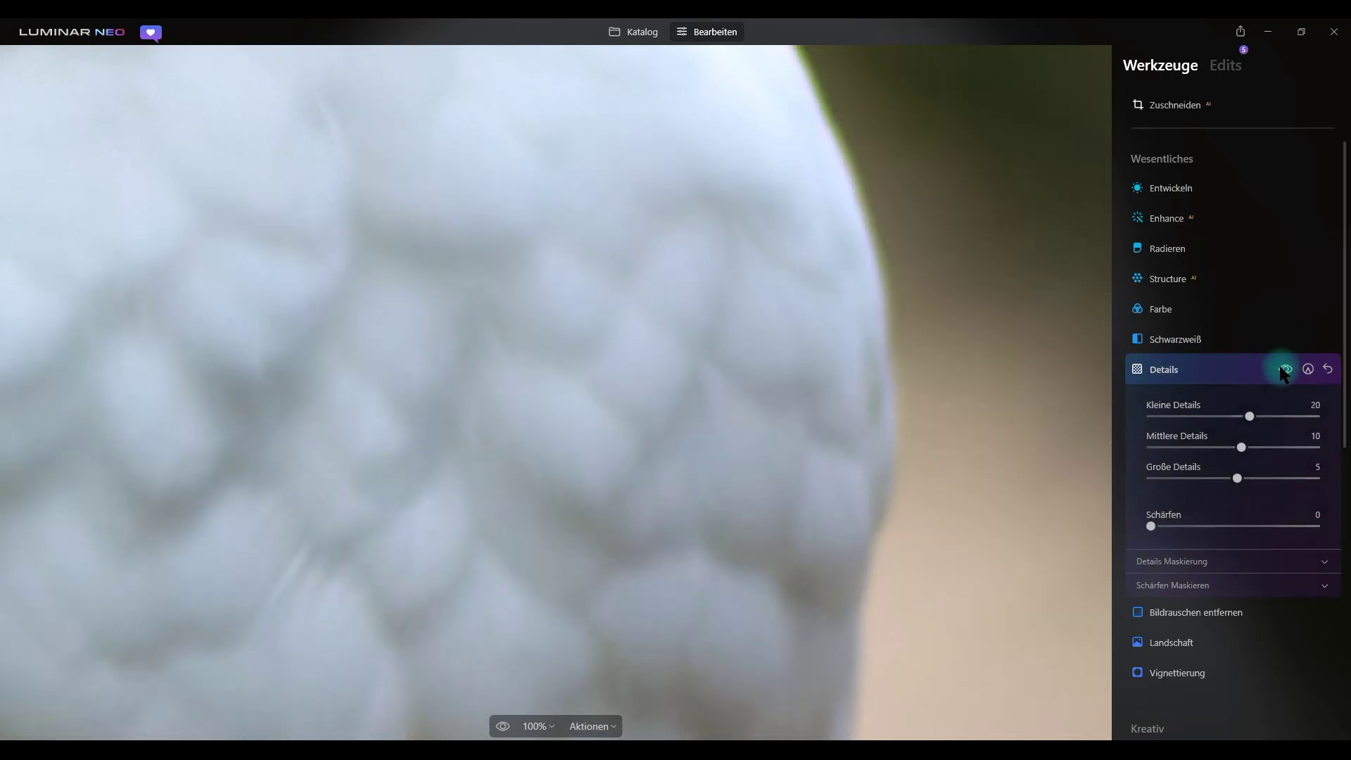
click(696, 324)
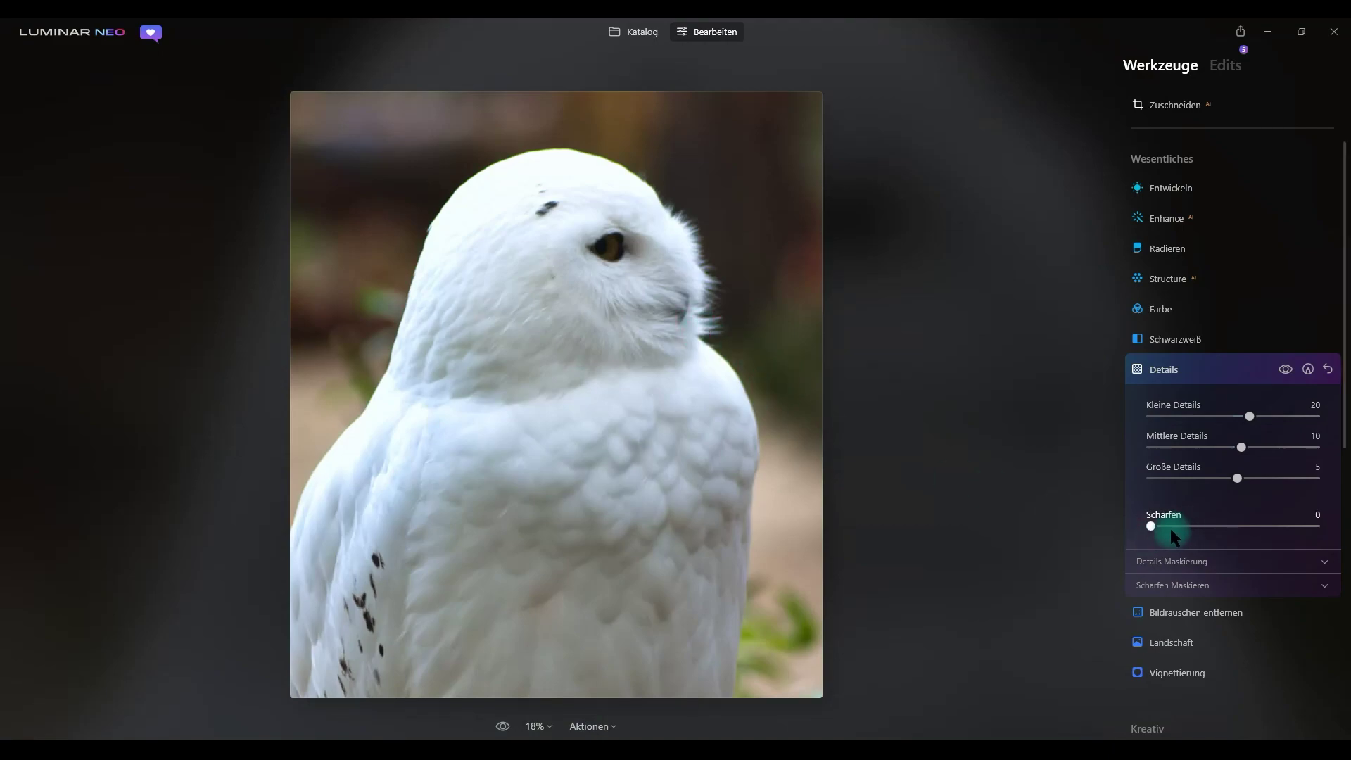
drag(1152, 526, 1186, 531)
From the applied Edits list, lower the Entwickeln highlights (Lichter) to -23
click(1174, 378)
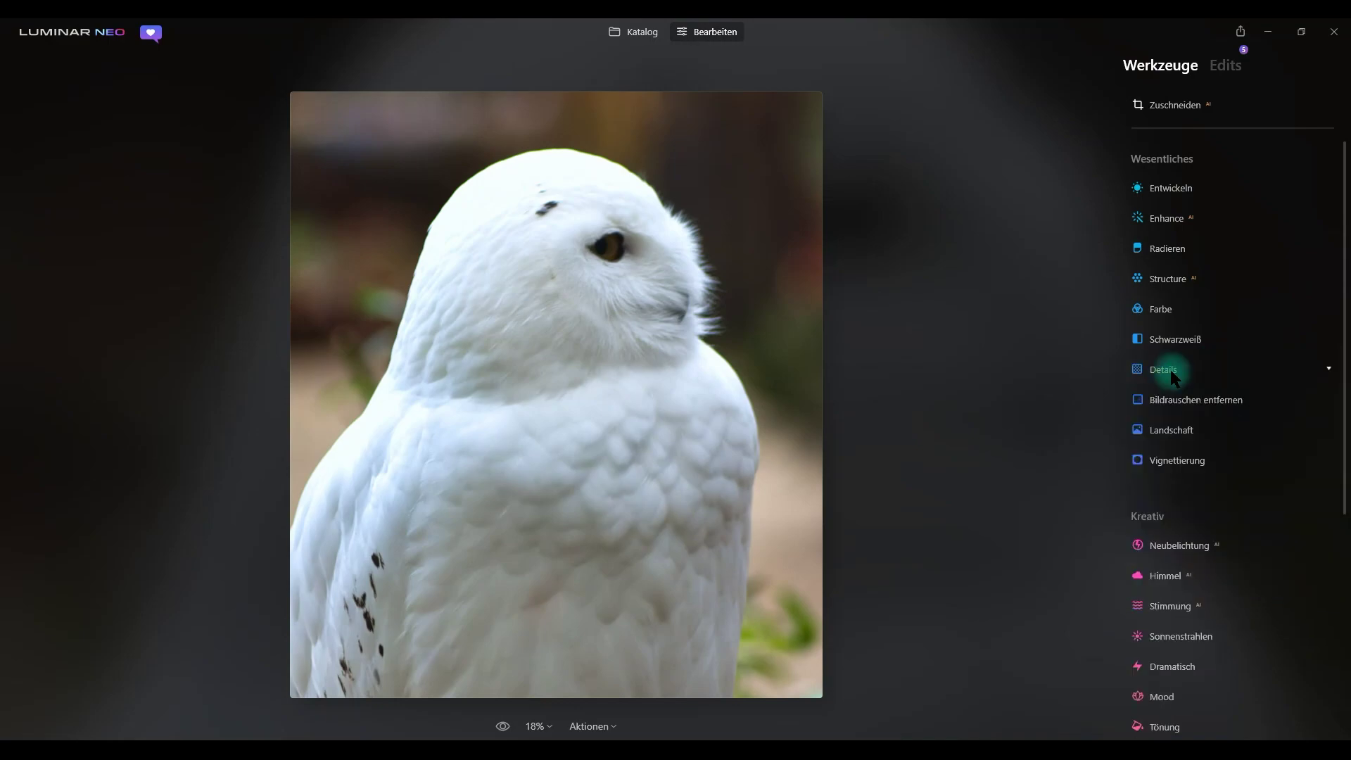
click(1239, 65)
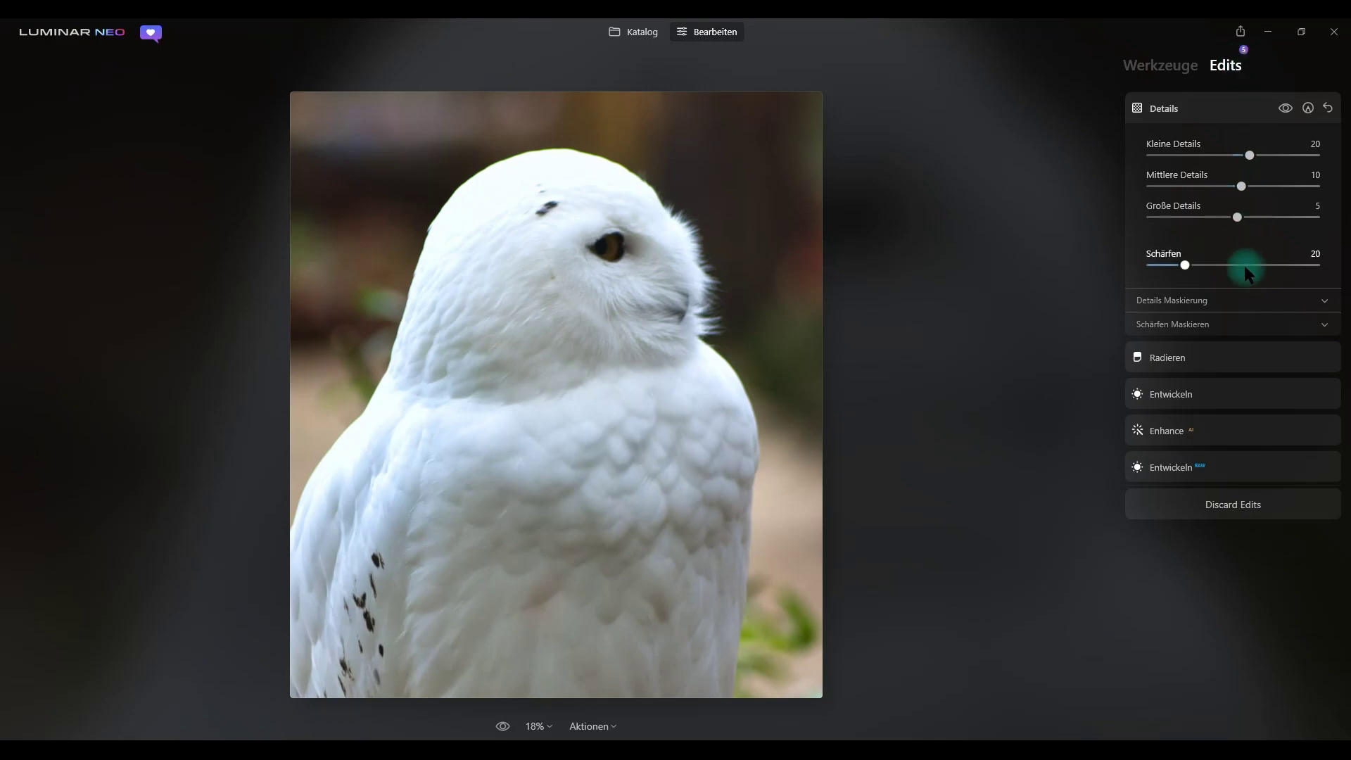
click(1220, 466)
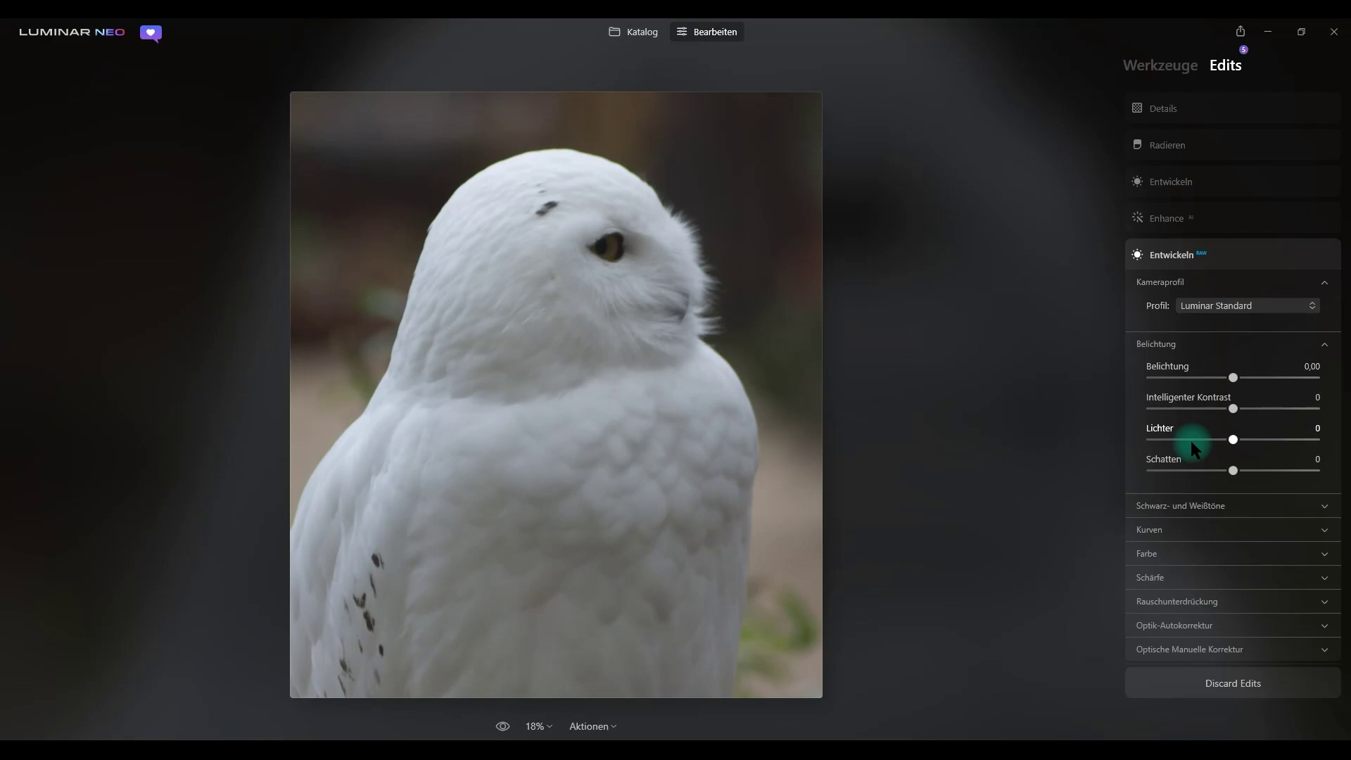
click(1212, 216)
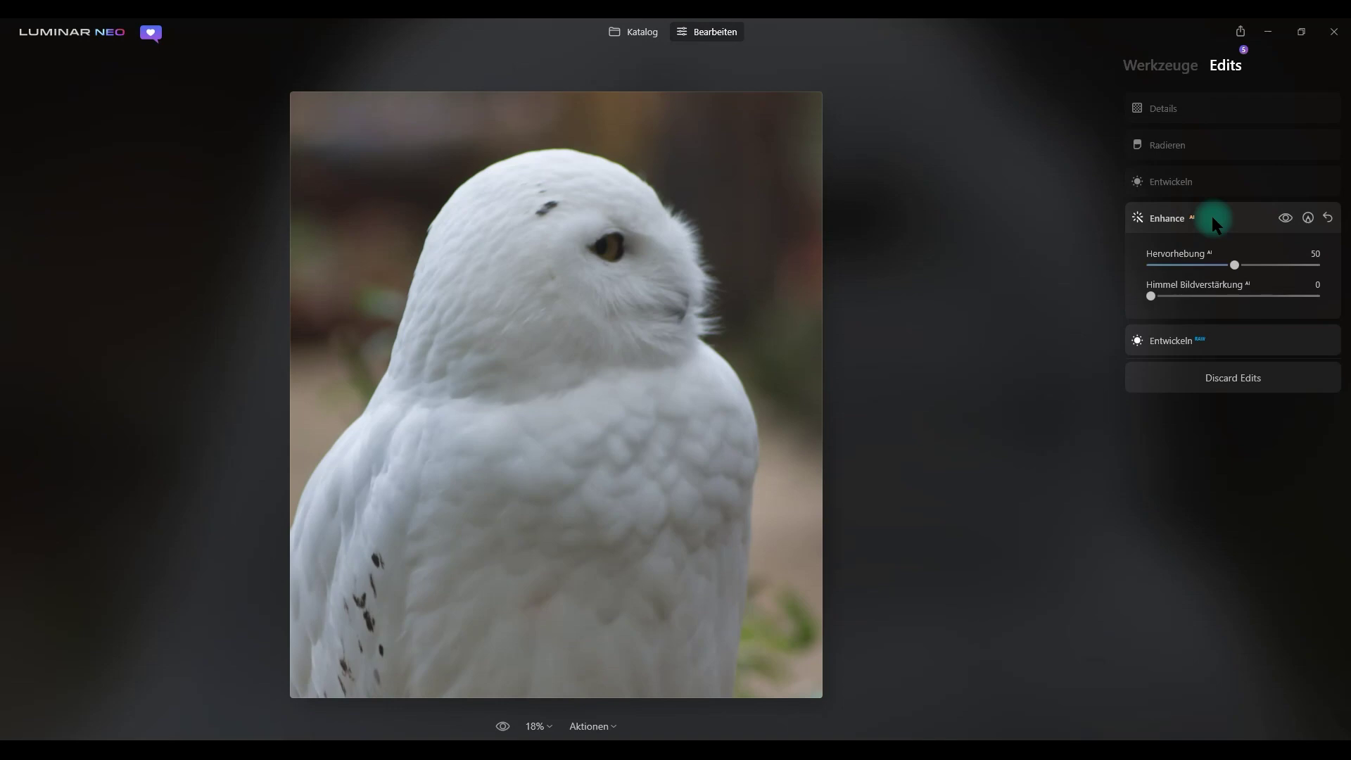
click(1201, 180)
click(1200, 180)
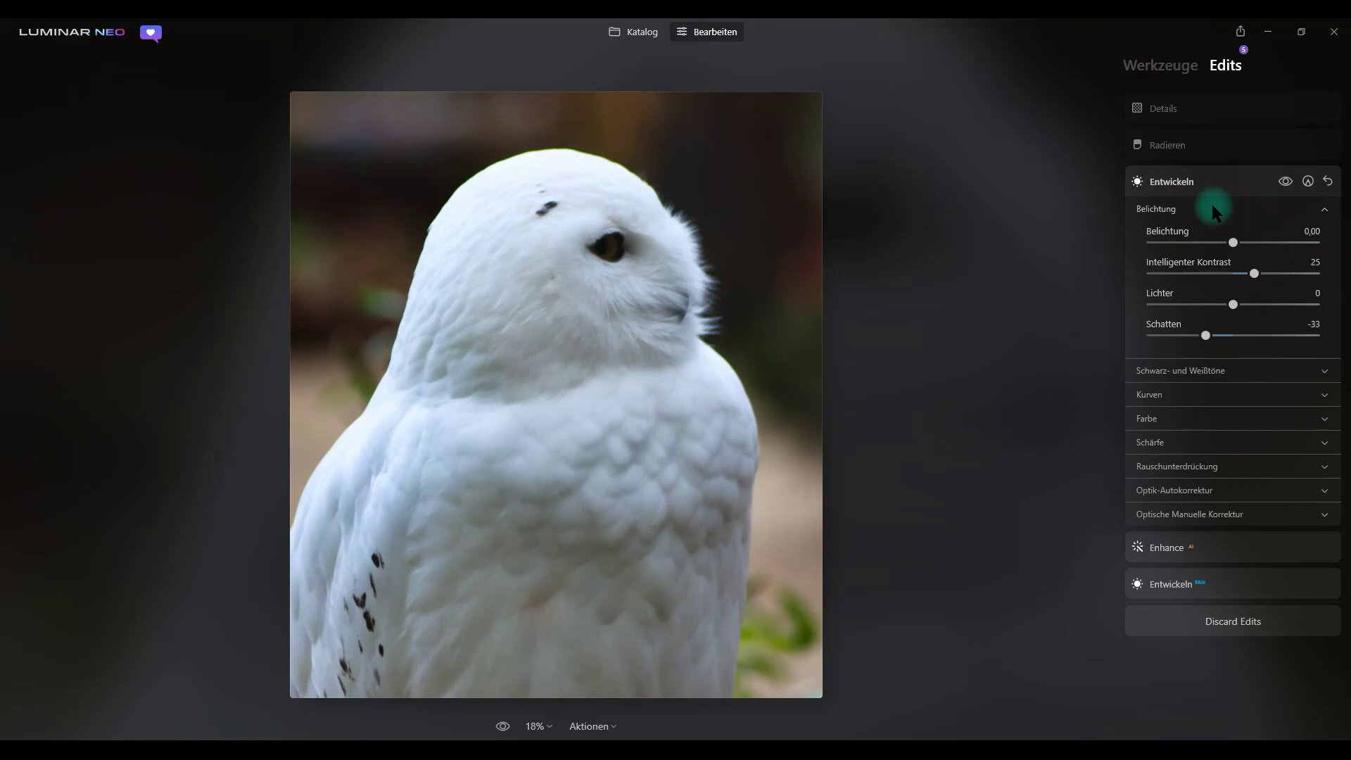
click(1216, 304)
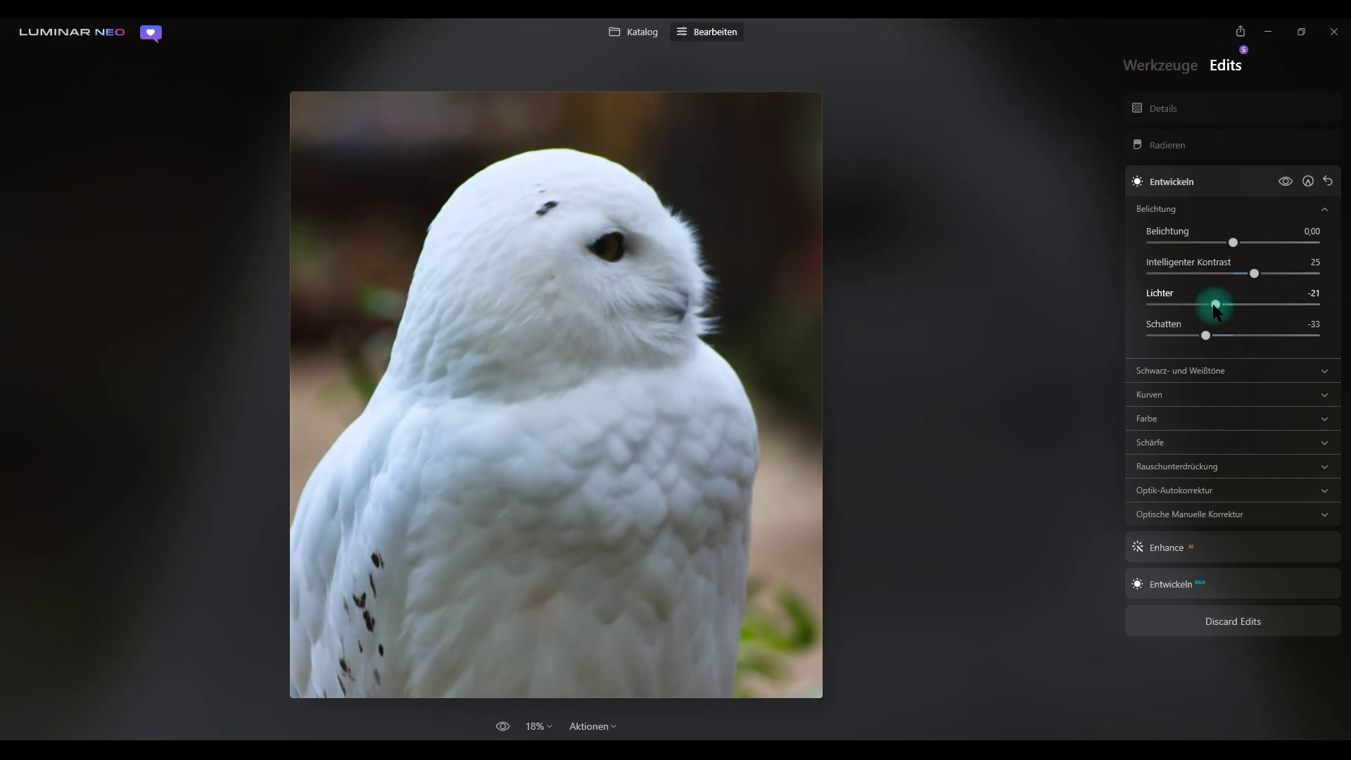
mouse_move(1217, 305)
mouse_down()
mouse_move(1188, 305)
mouse_move(1214, 305)
mouse_up()
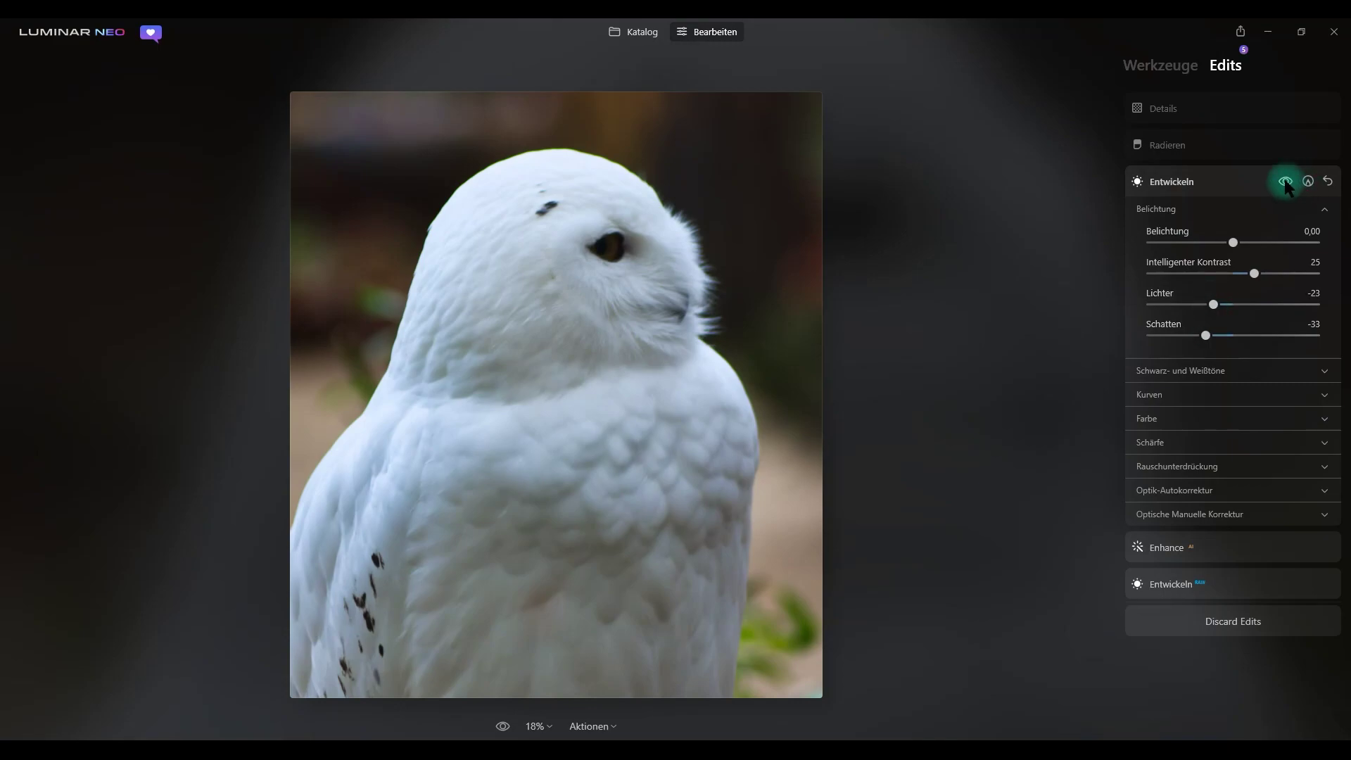
click(1159, 66)
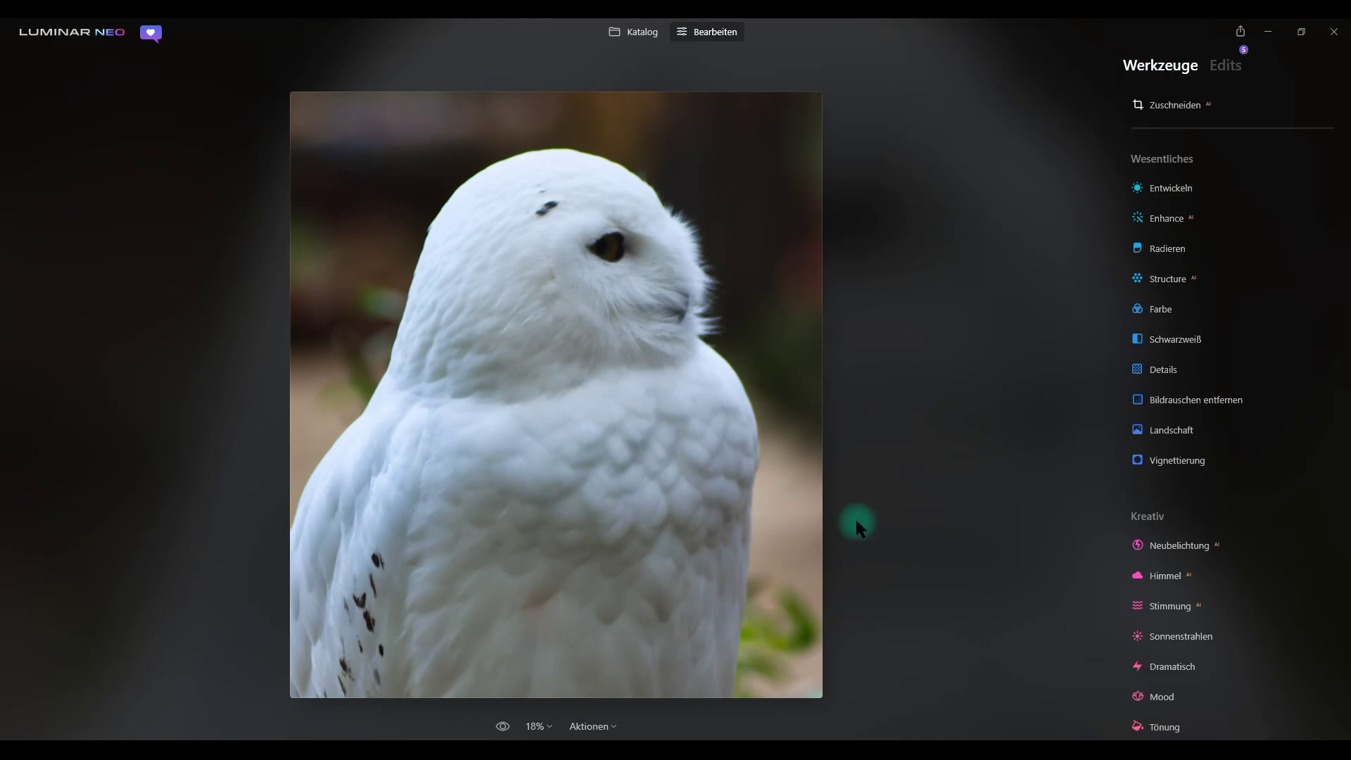
Toggle before/after to compare the edited owl with the original, then show the applied-edits list
click(503, 726)
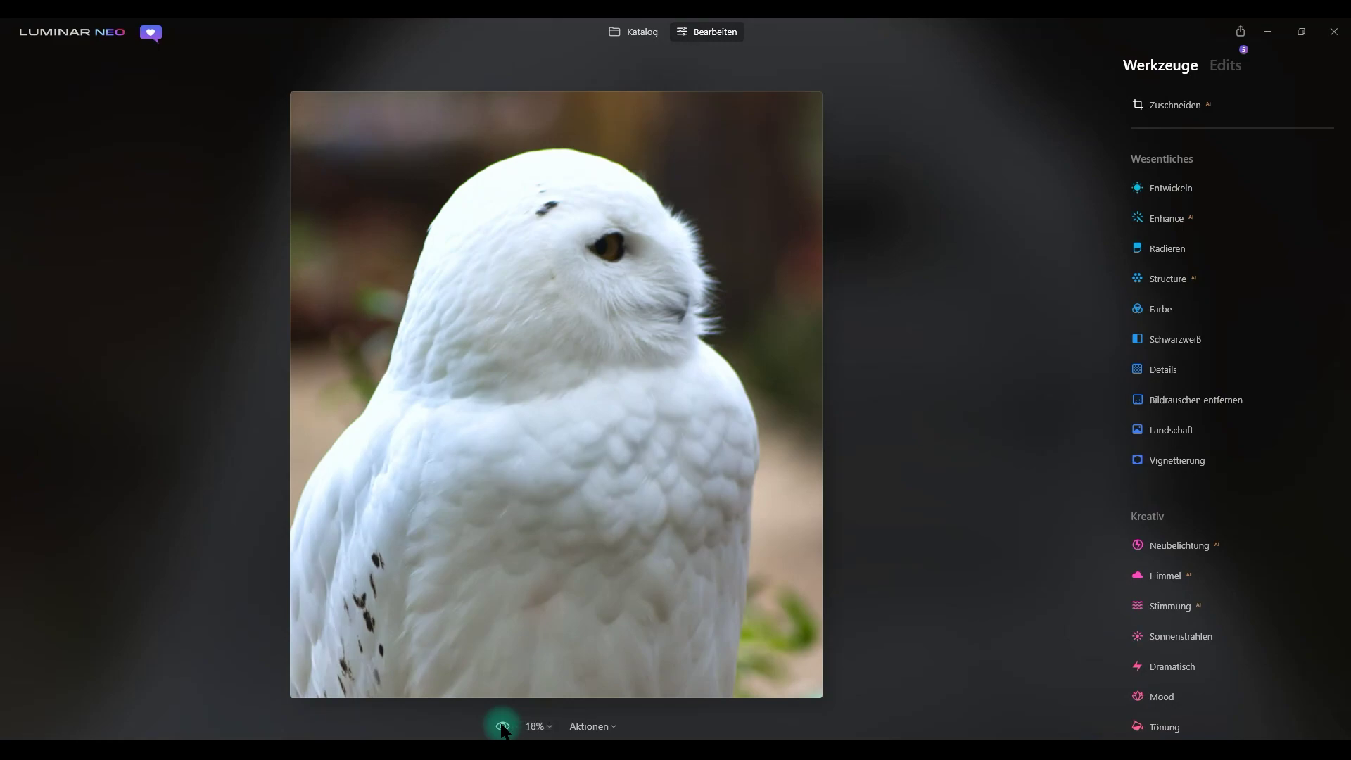
click(503, 726)
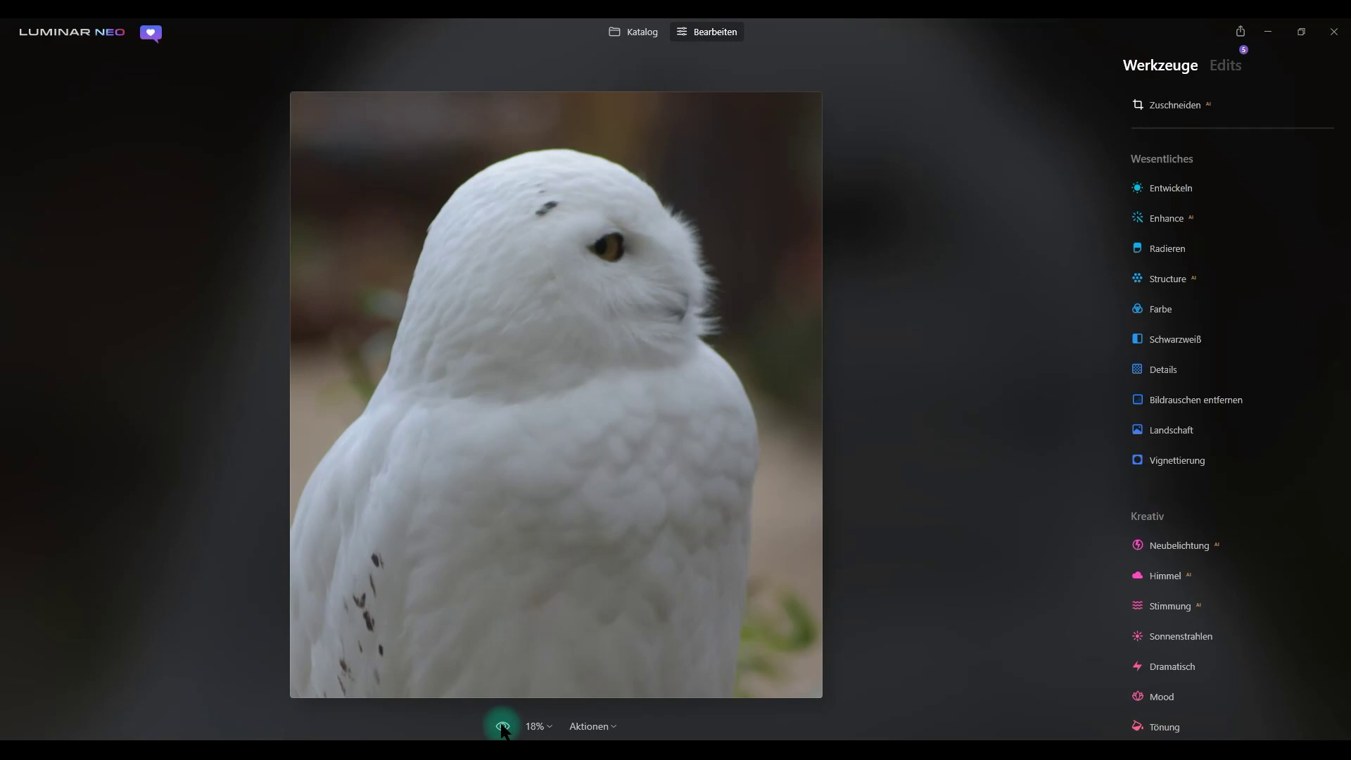
click(503, 726)
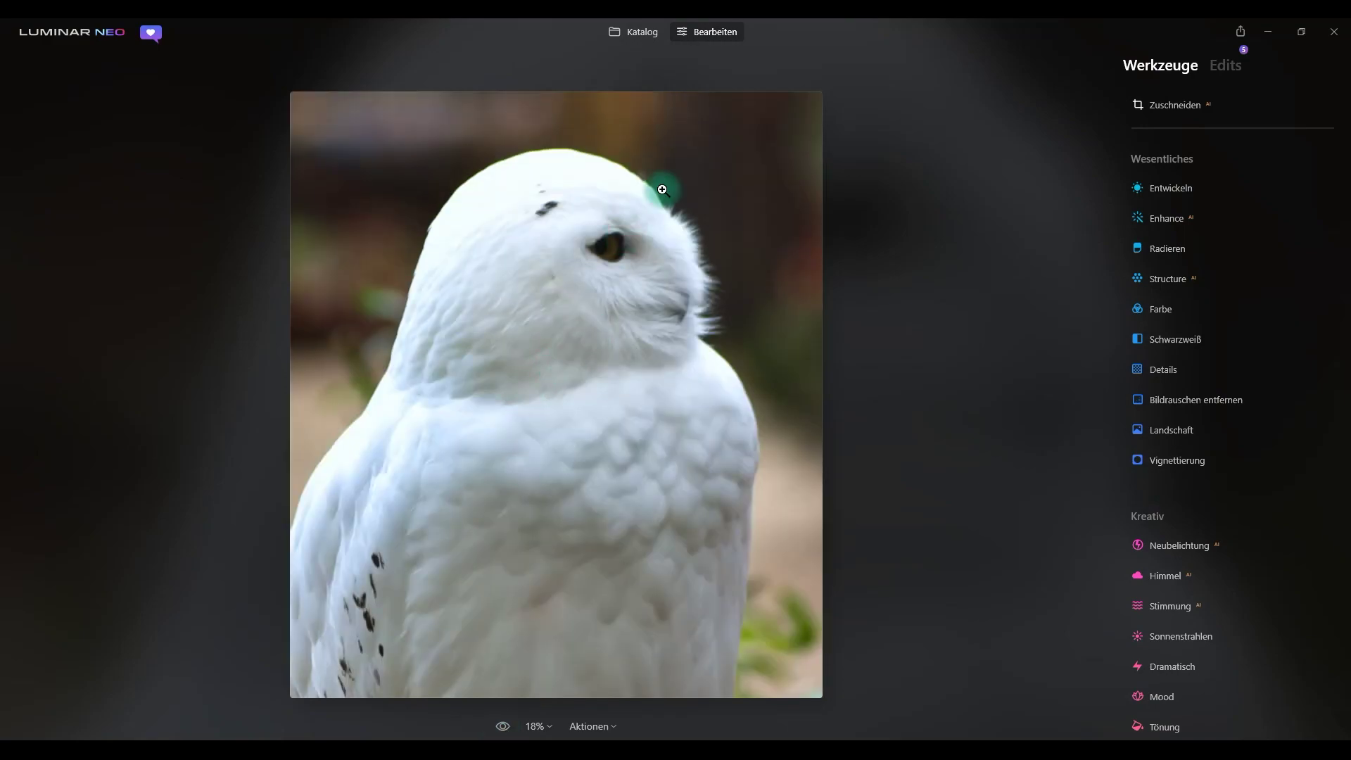
click(1226, 65)
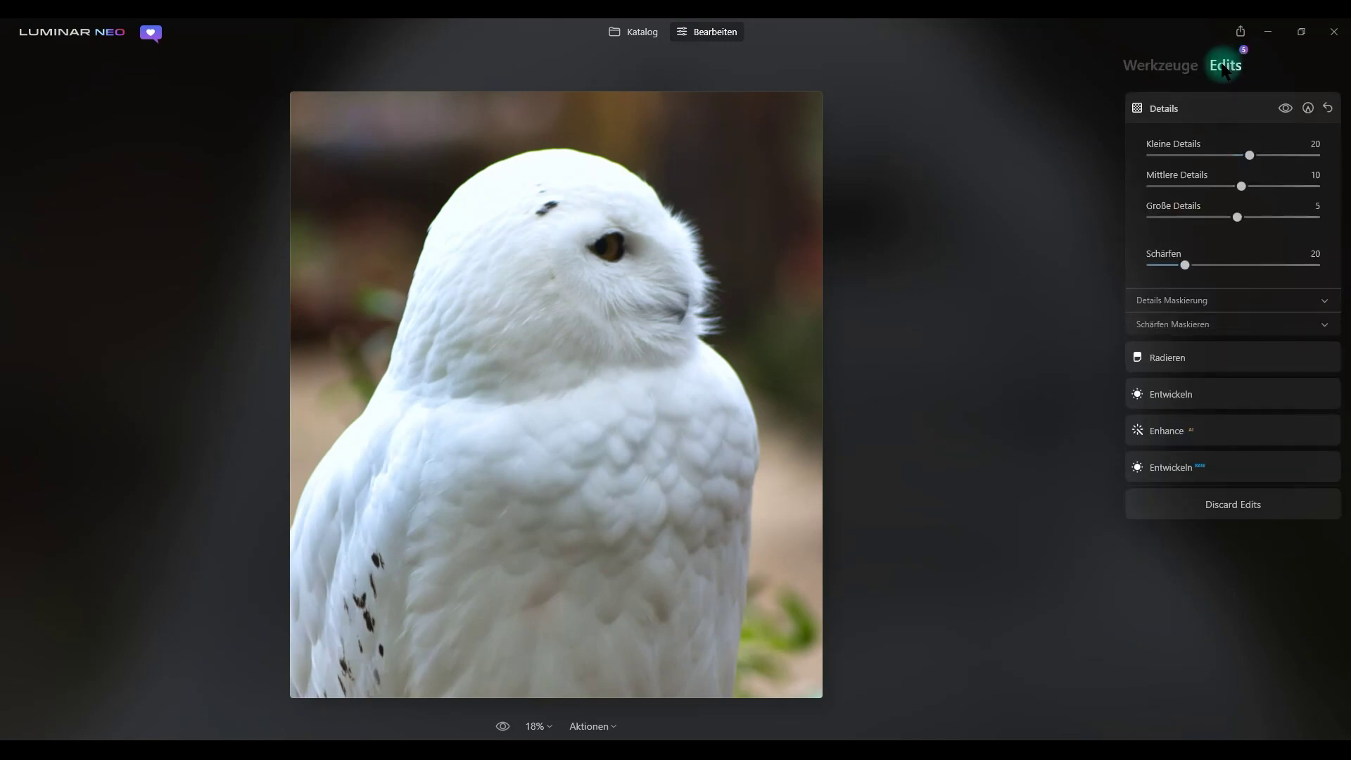
Try Entwickeln Lichter at -42 then -20, glance at Details, and return to the edits list
click(1203, 392)
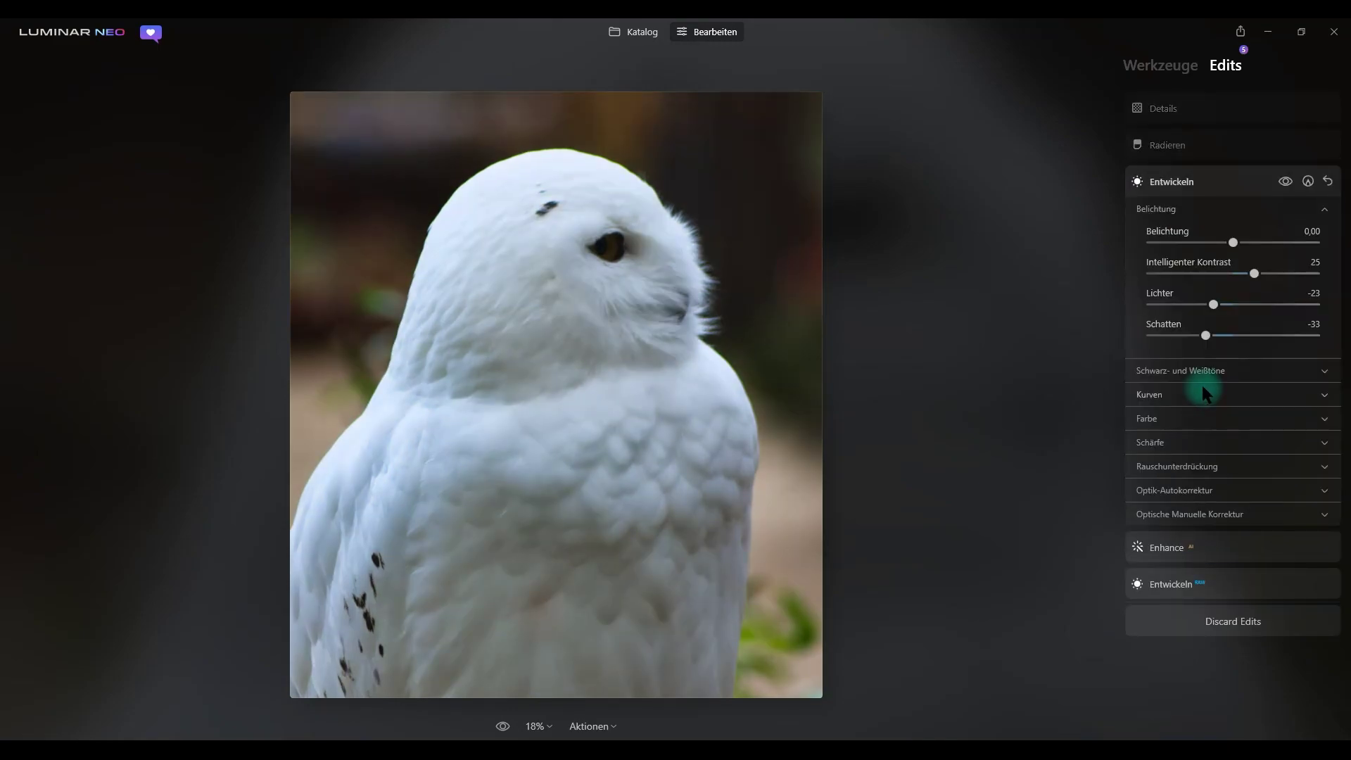
click(1198, 304)
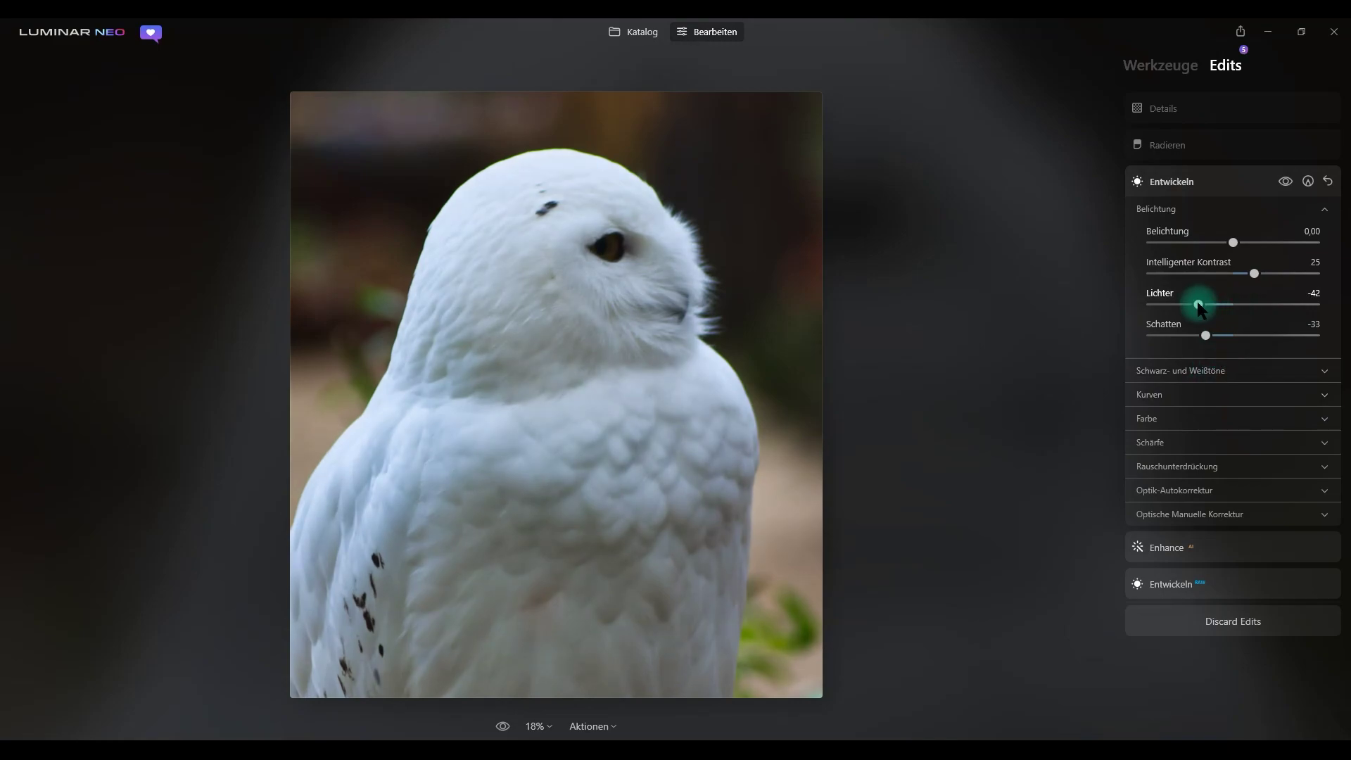
click(1217, 304)
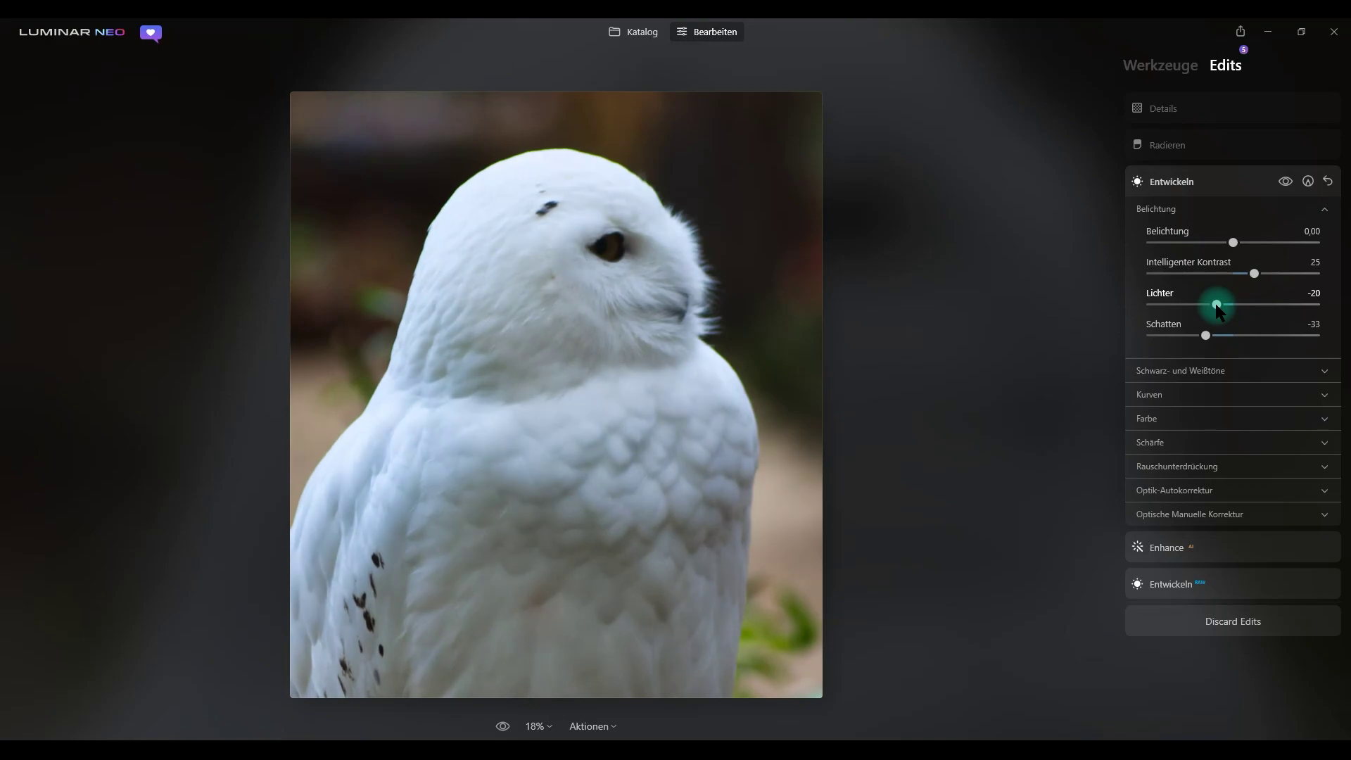
click(1168, 108)
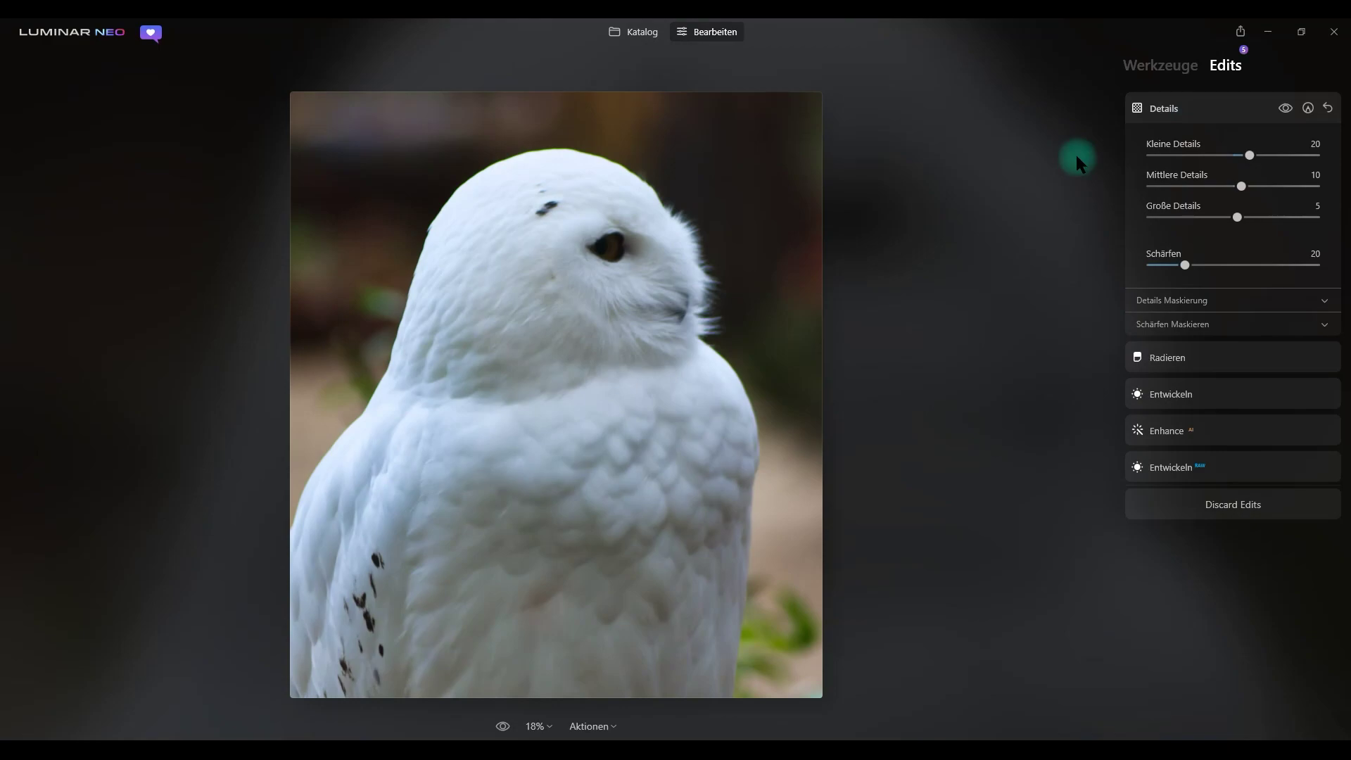
click(1169, 69)
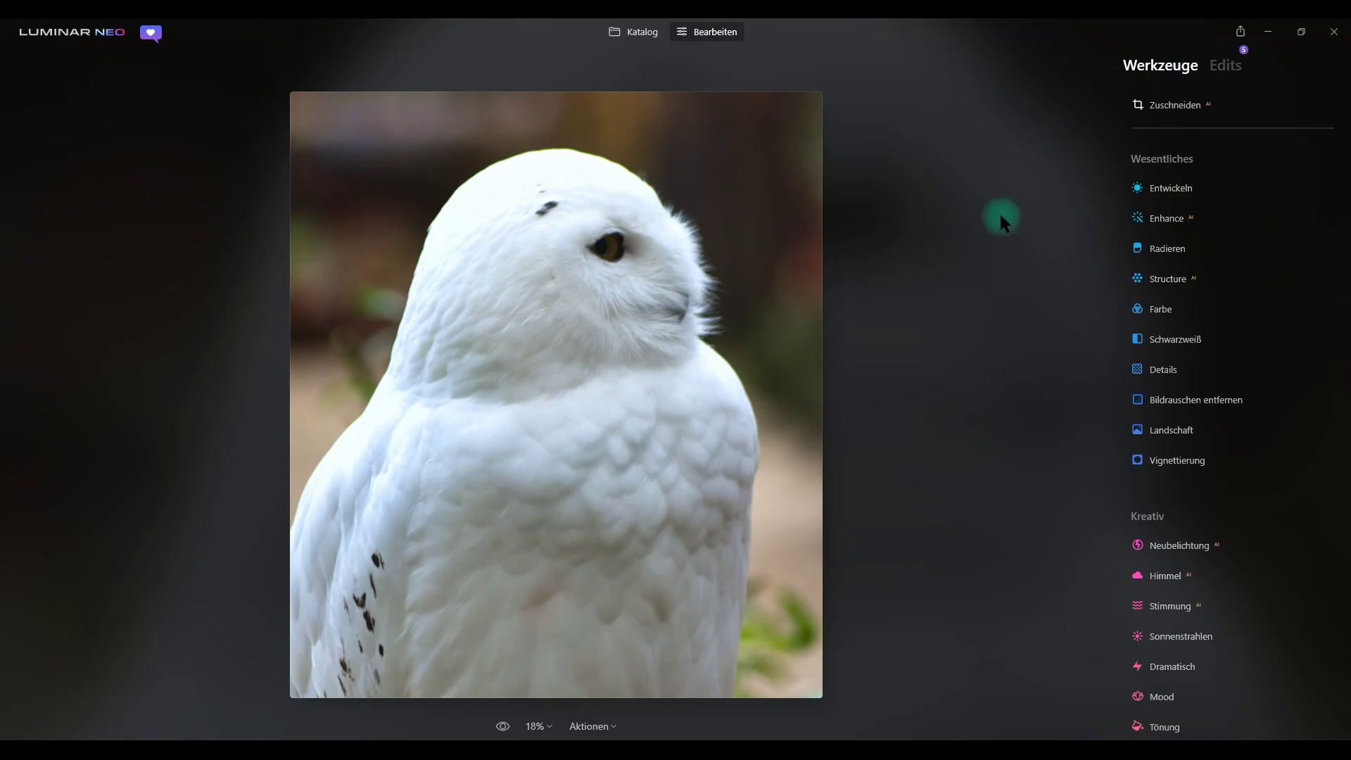
click(1215, 69)
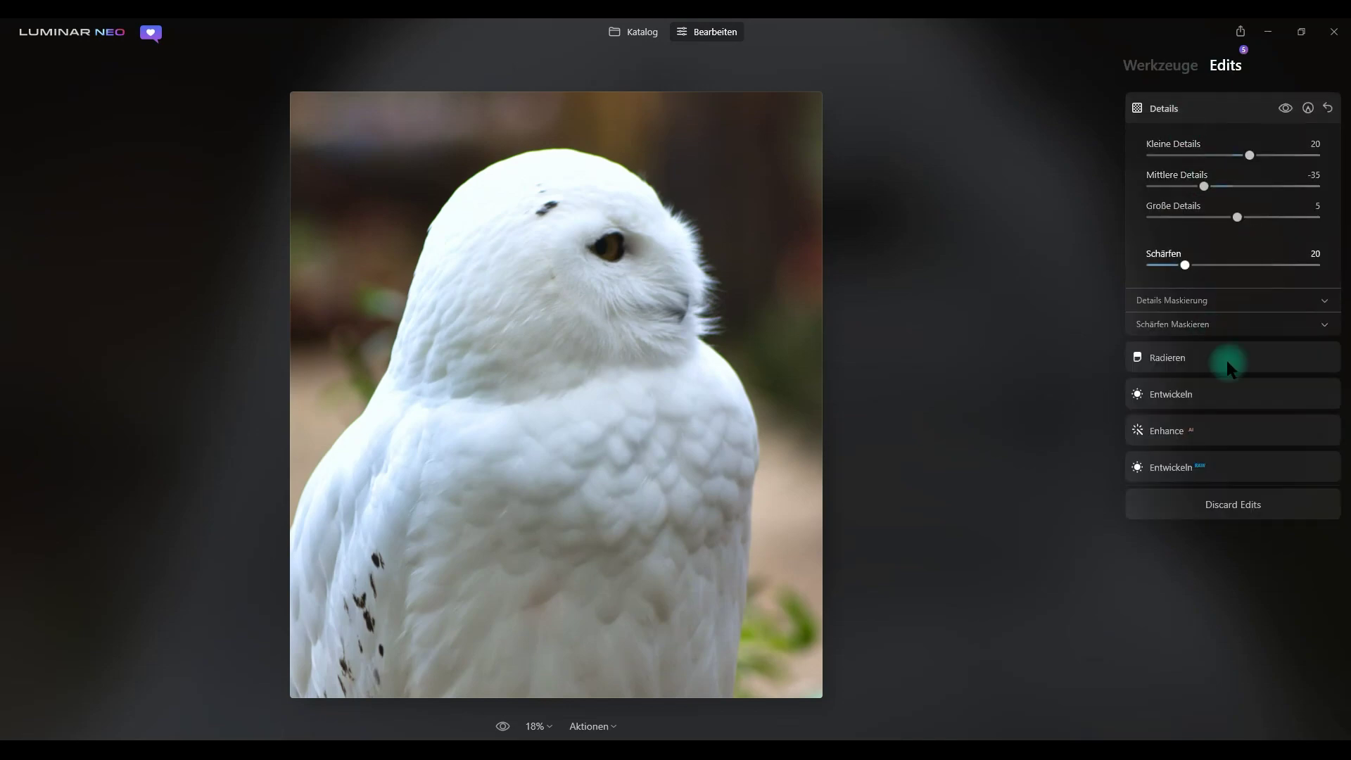
Reset the Entwickeln adjustment and delete it from the applied edits
click(1205, 400)
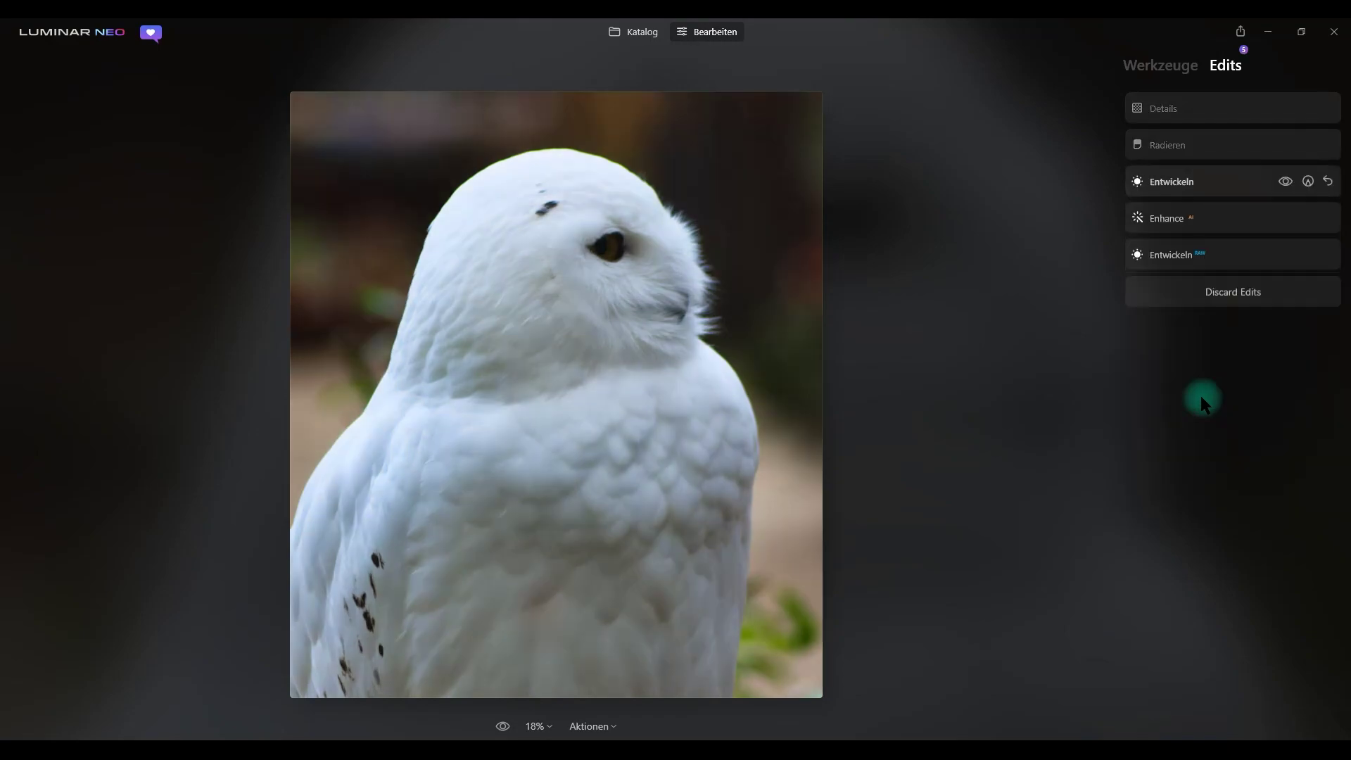
click(1328, 182)
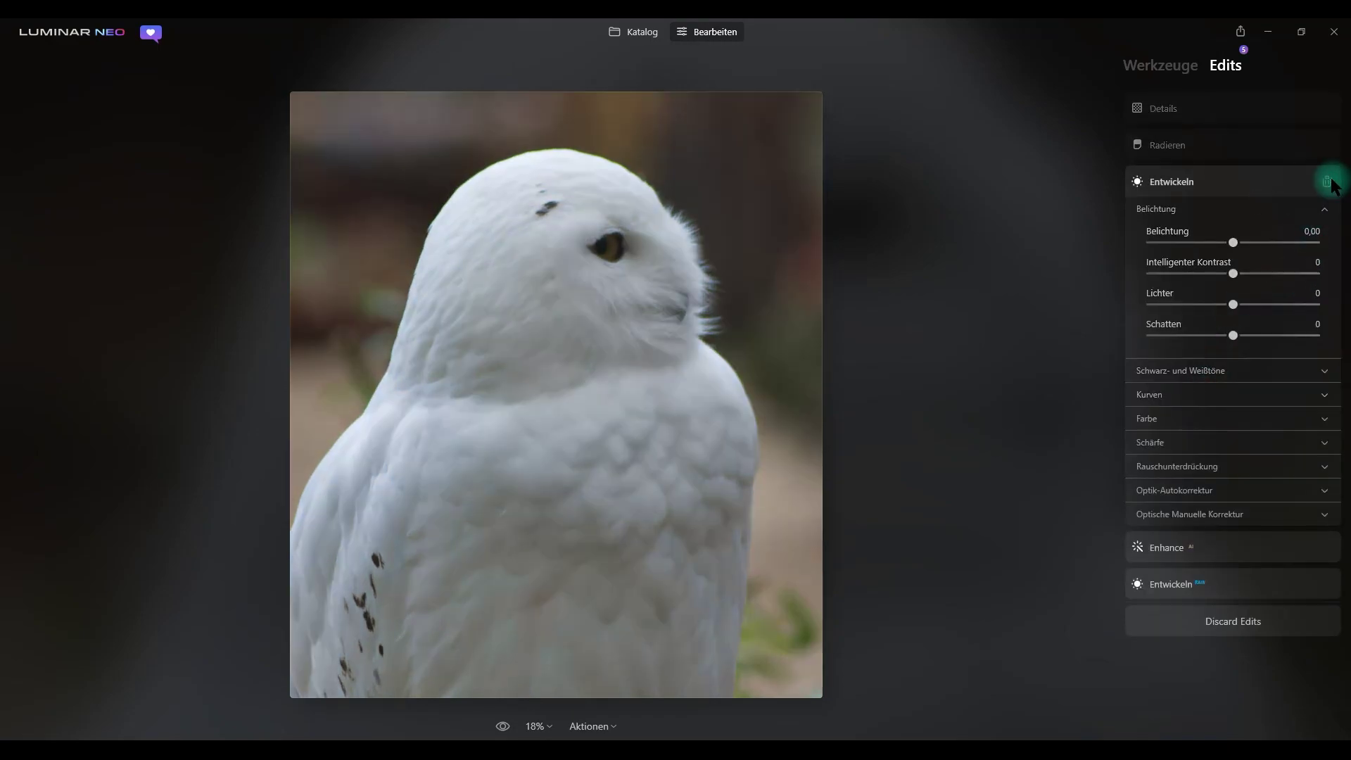
click(1328, 181)
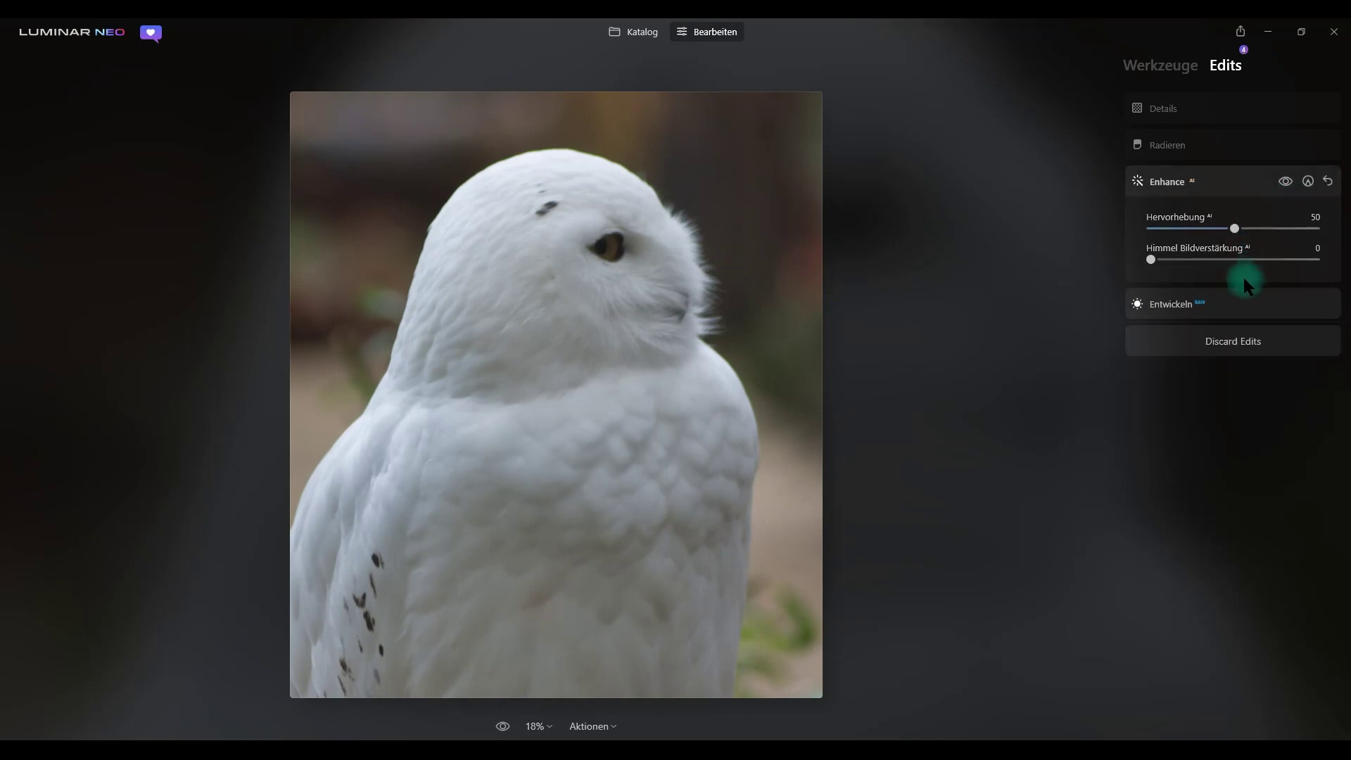
click(1130, 65)
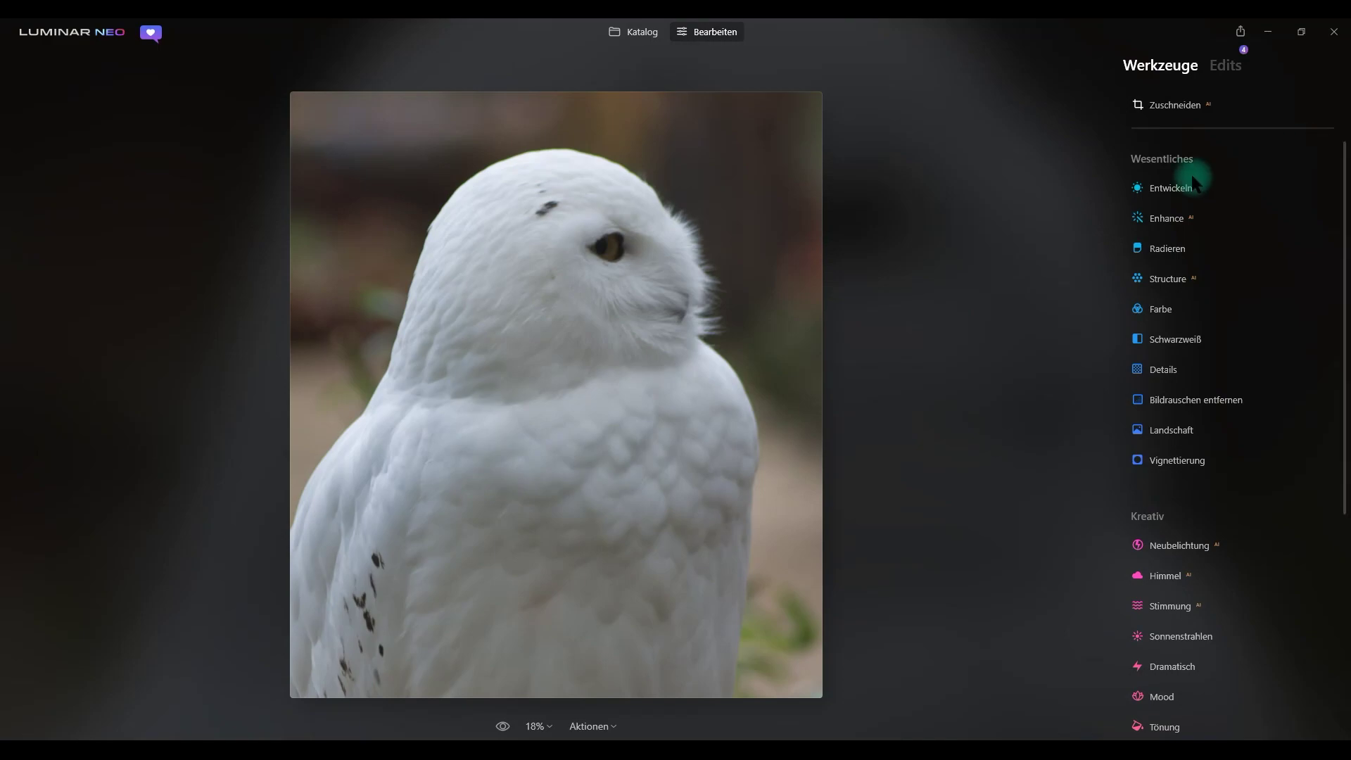
In Entwickeln, set Weißtöne to 42 and Schwarztöne to -20
mouse_move(1171, 188)
click(1172, 199)
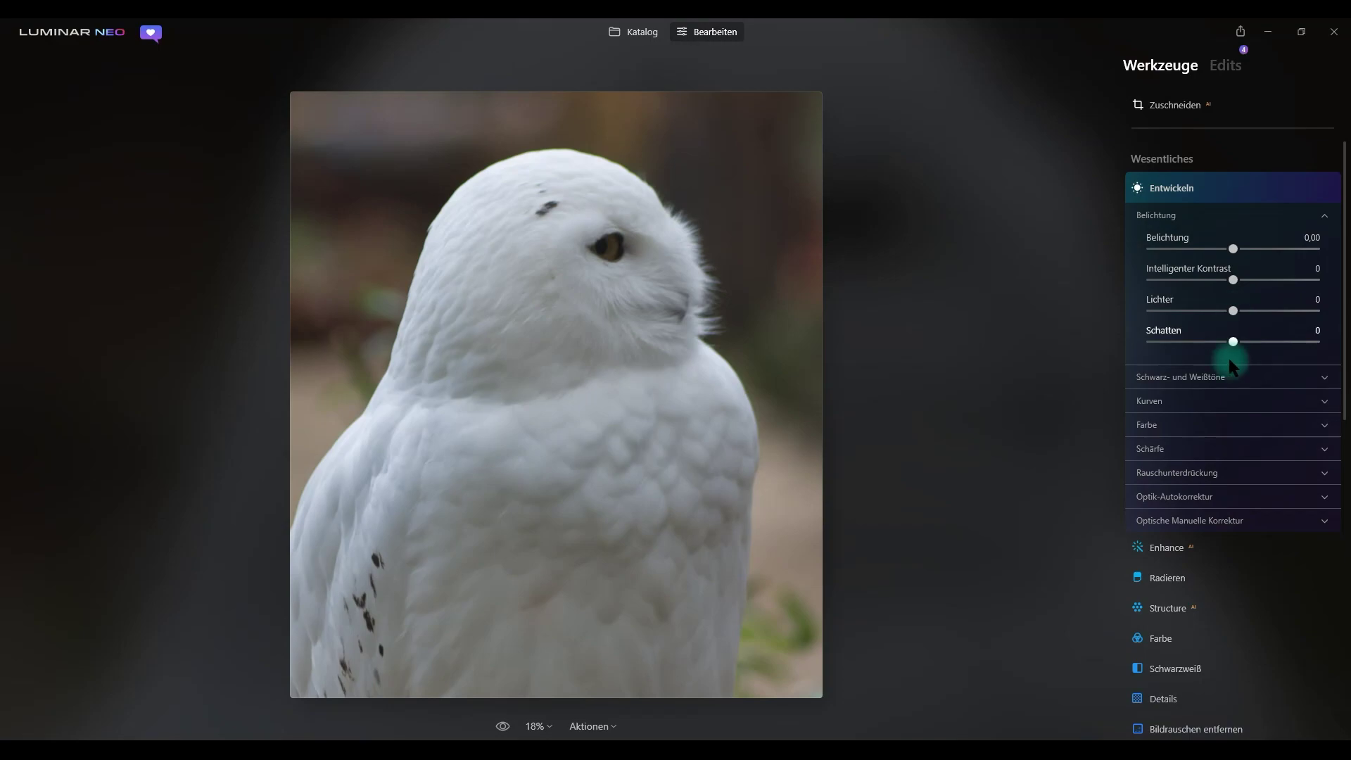
click(1225, 378)
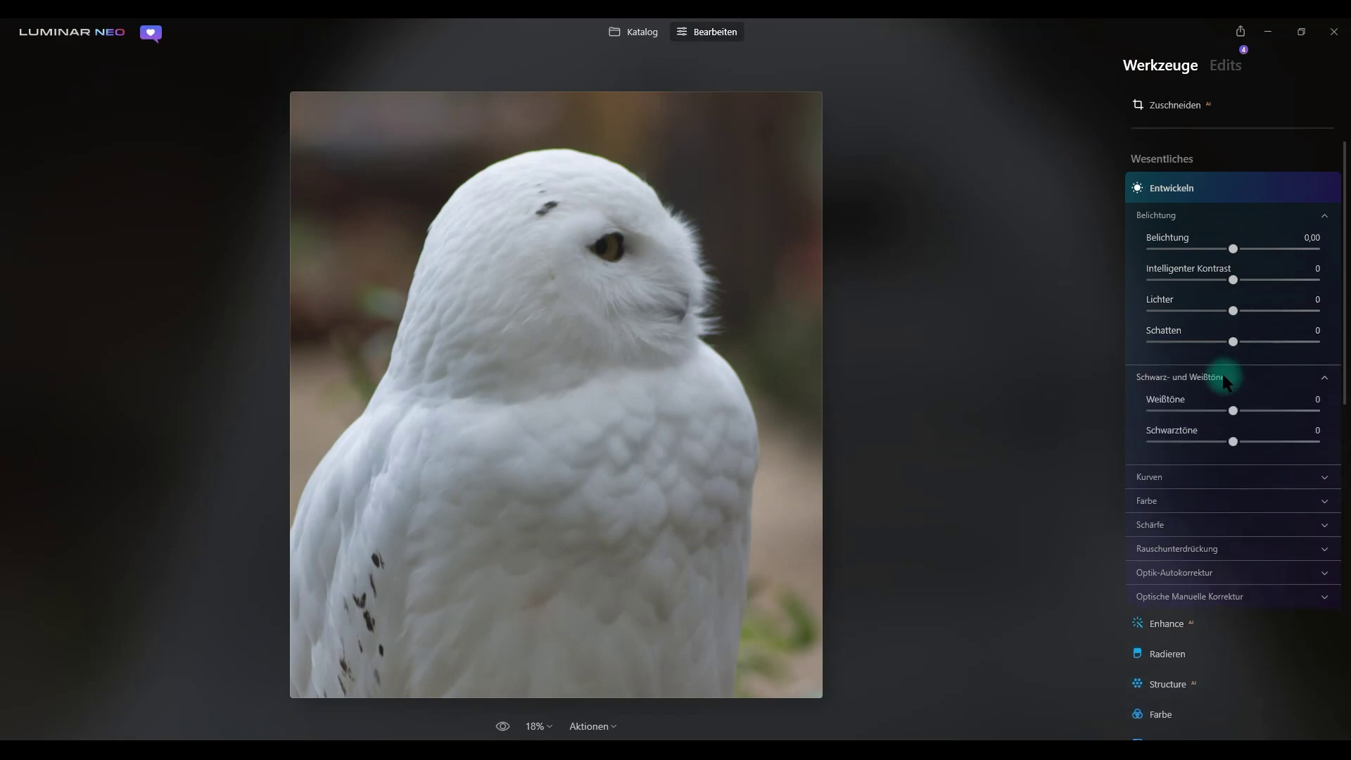
click(1249, 410)
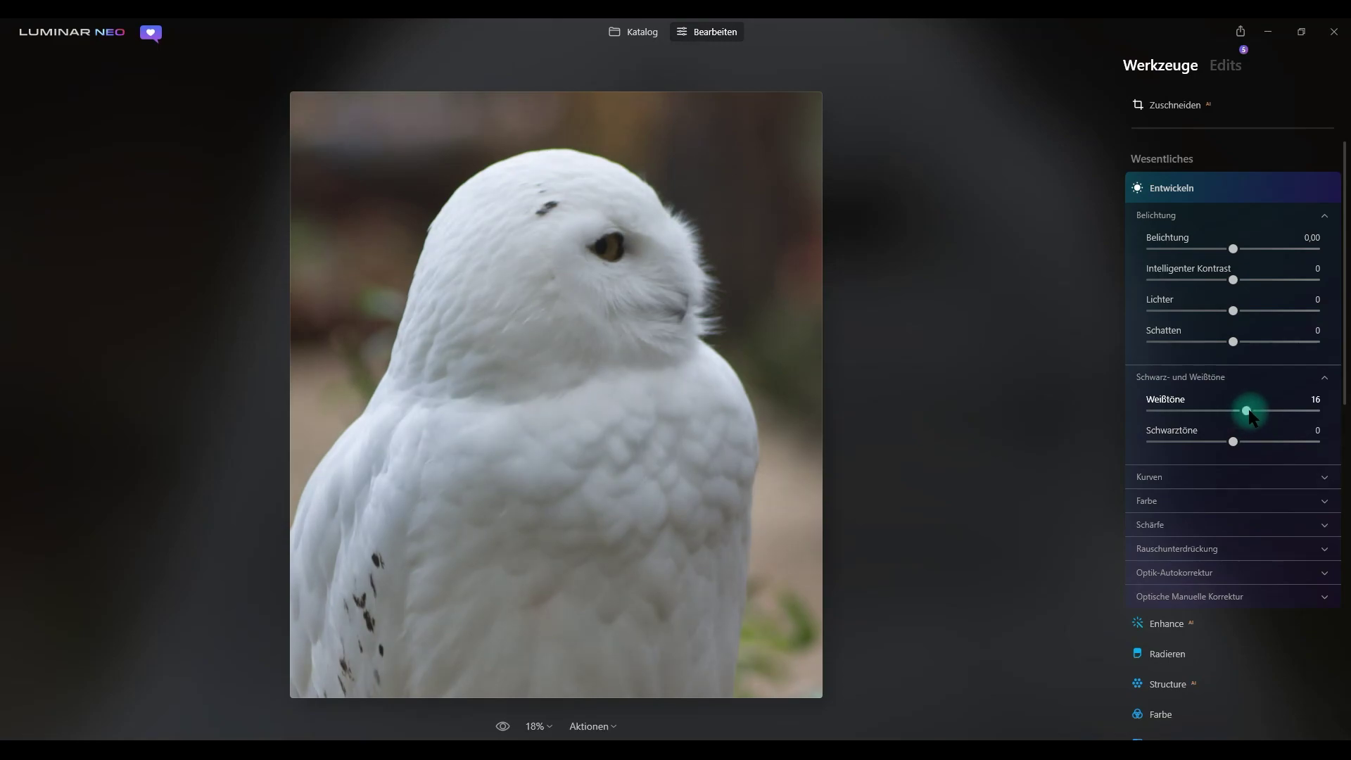
drag(1247, 410, 1271, 417)
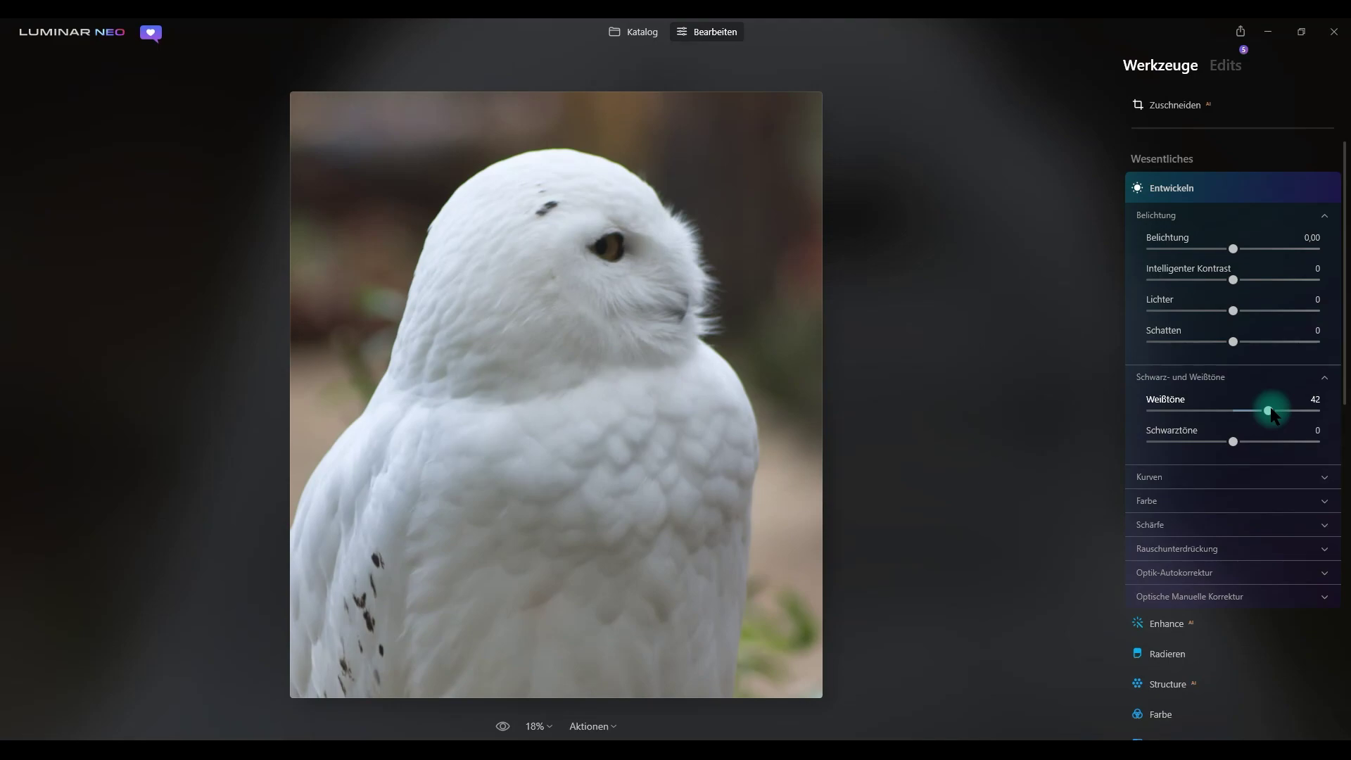
click(1215, 442)
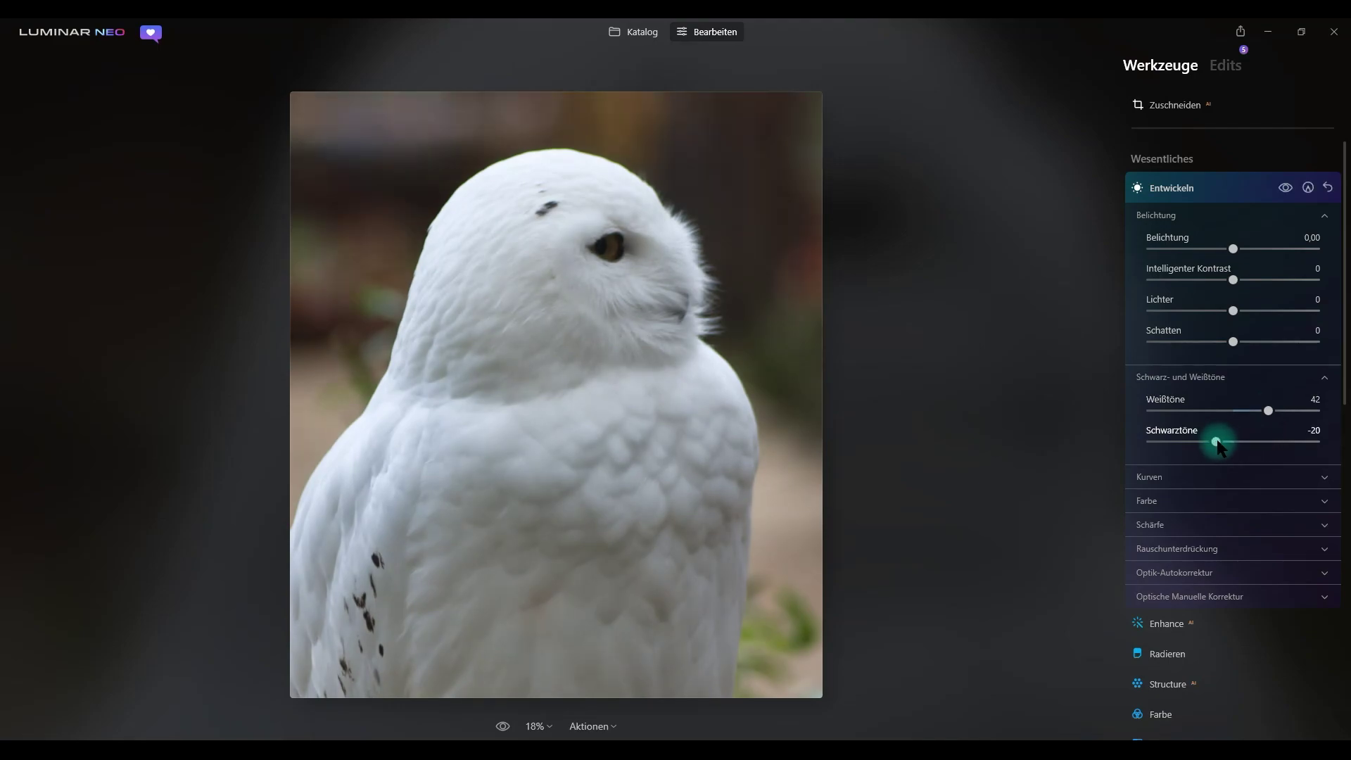
Set Schatten -24, Lichter -20, Intelligenter Kontrast 11 and Belichtung 0,09
click(1213, 342)
click(1218, 311)
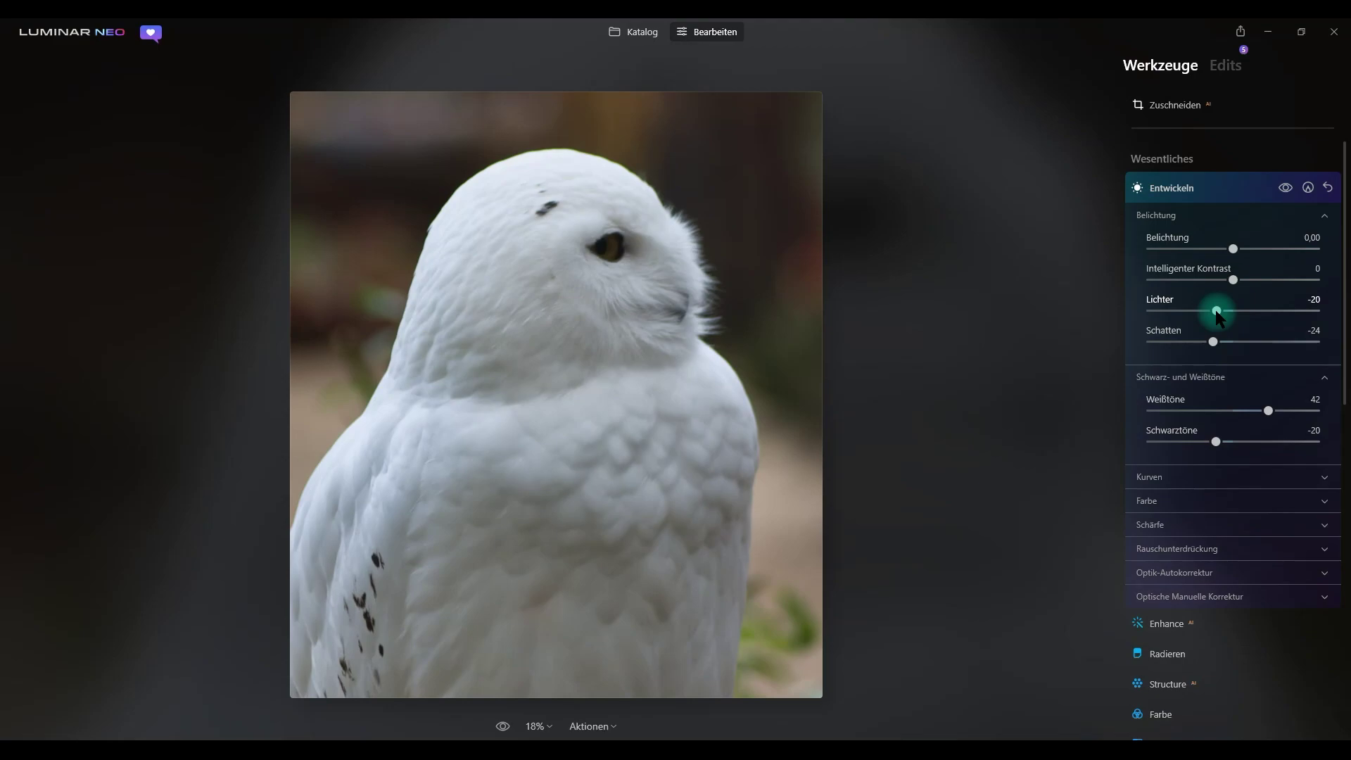
click(1242, 280)
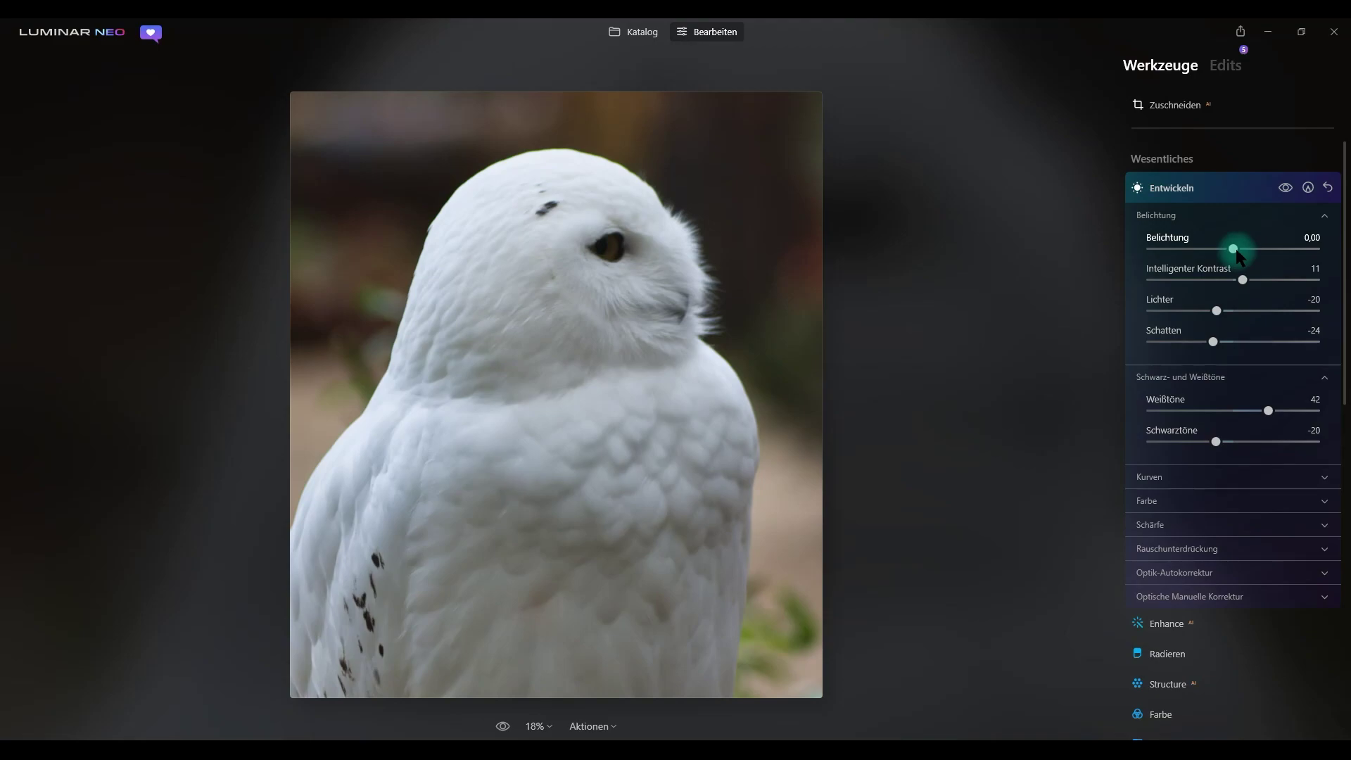
drag(1237, 251, 1238, 252)
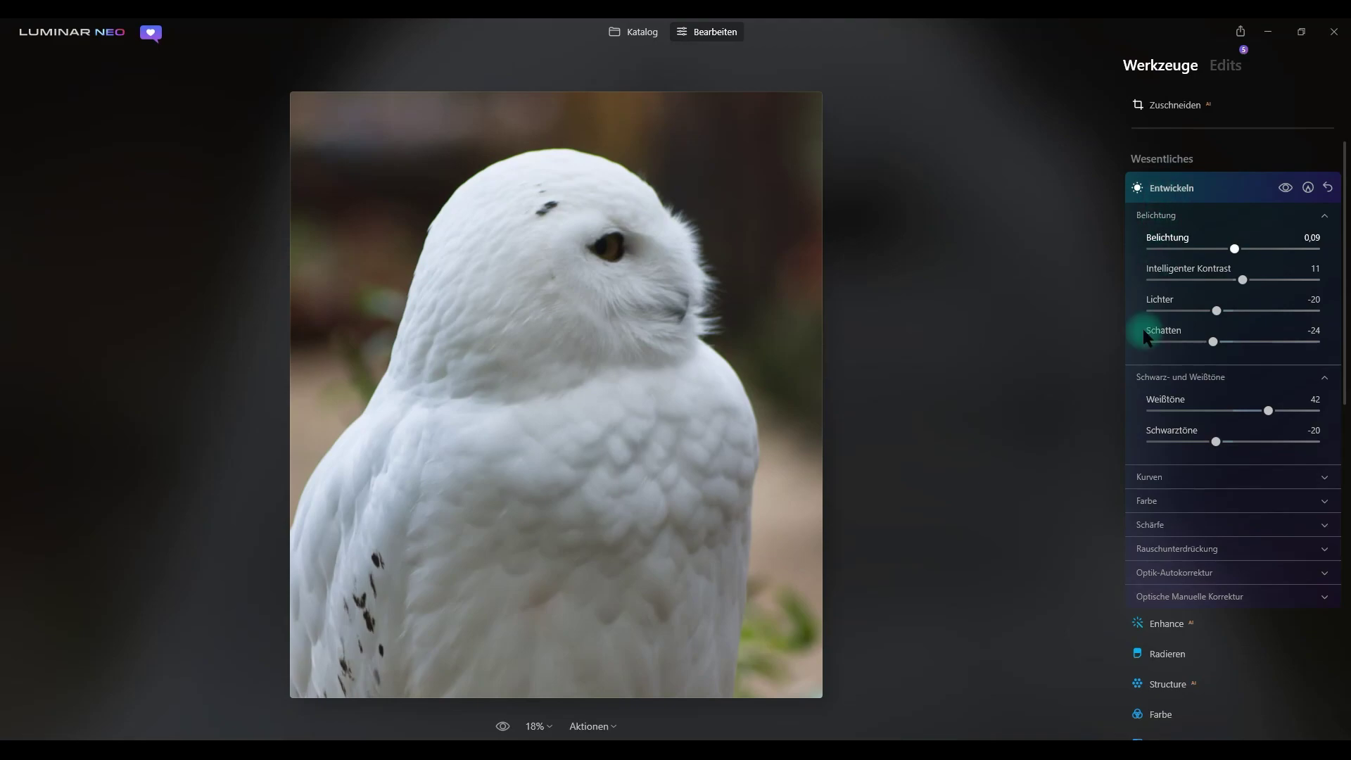
Expand Farbe and set Sättigung to 10 and Dynamik to -11
click(1172, 498)
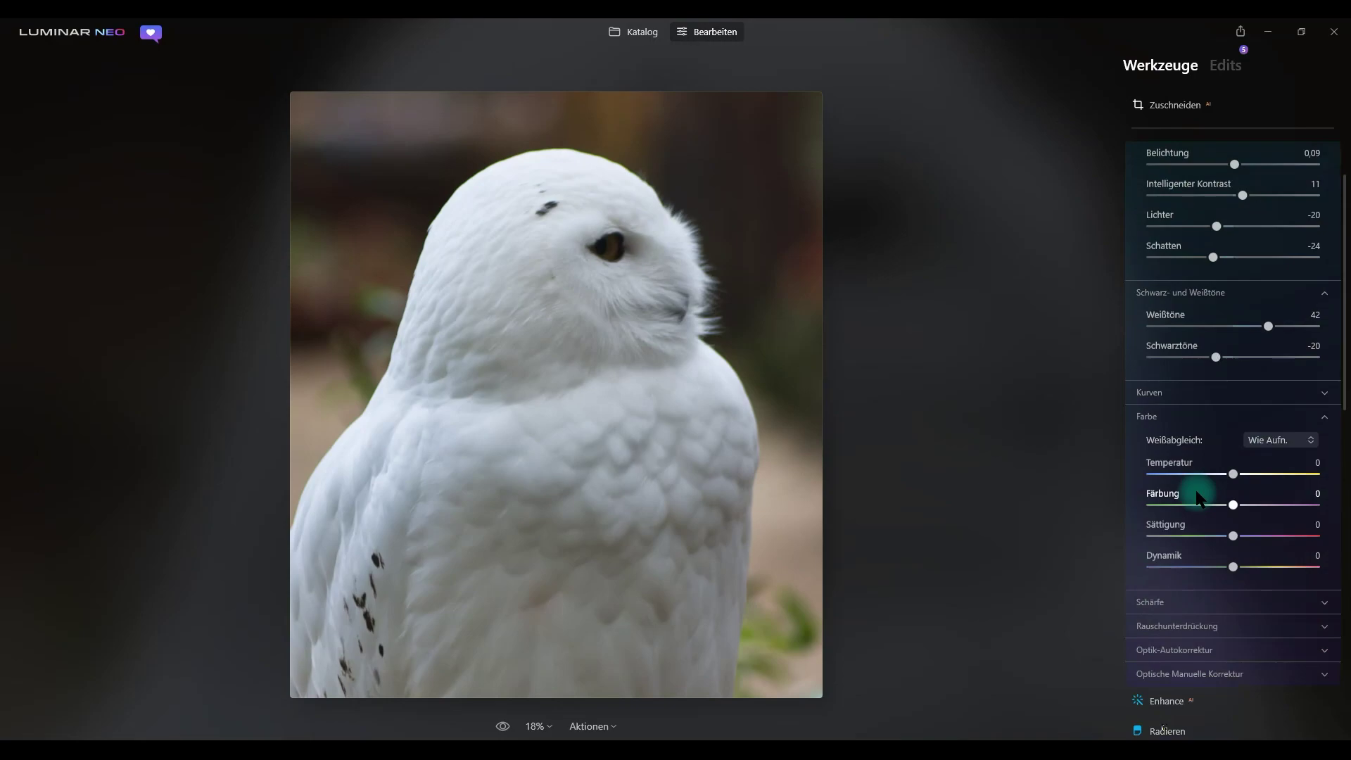
scroll(1200, 478, down, 1)
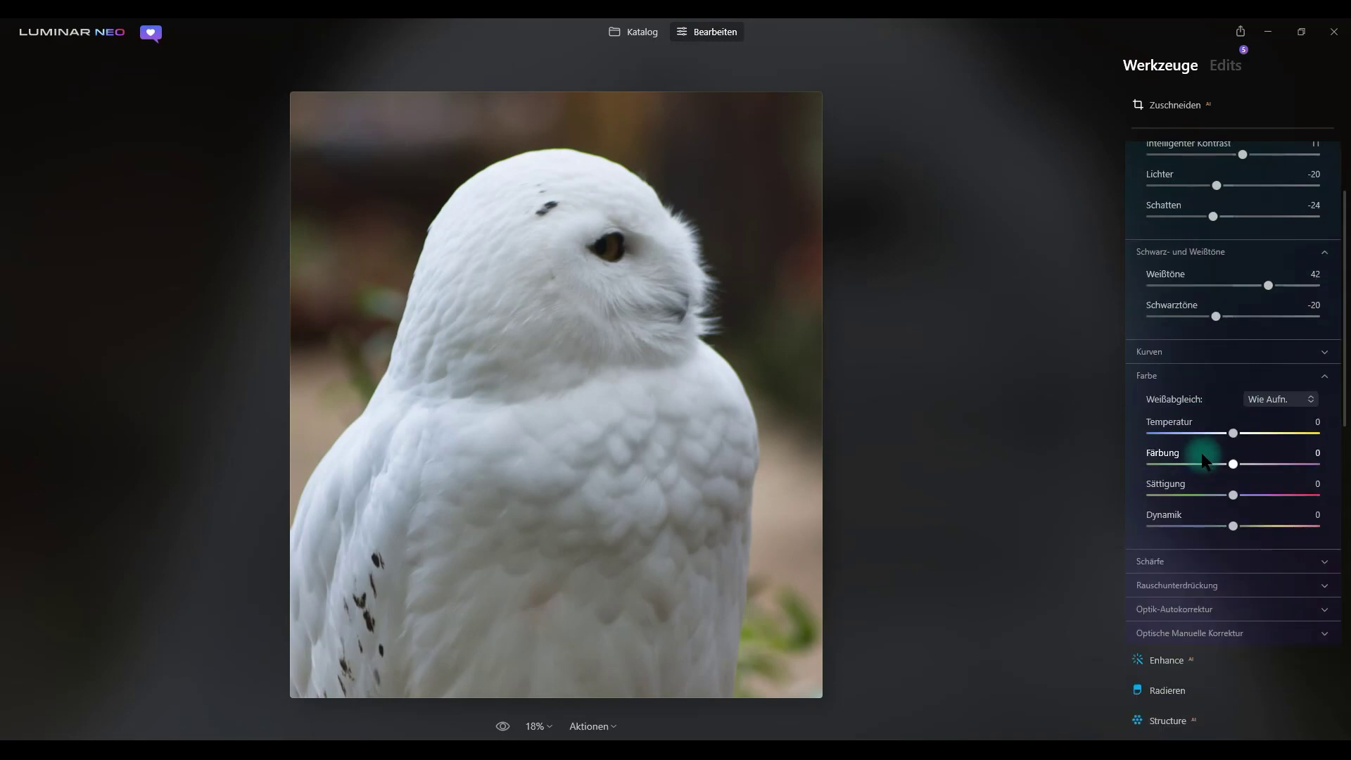
scroll(1225, 444, down, 1)
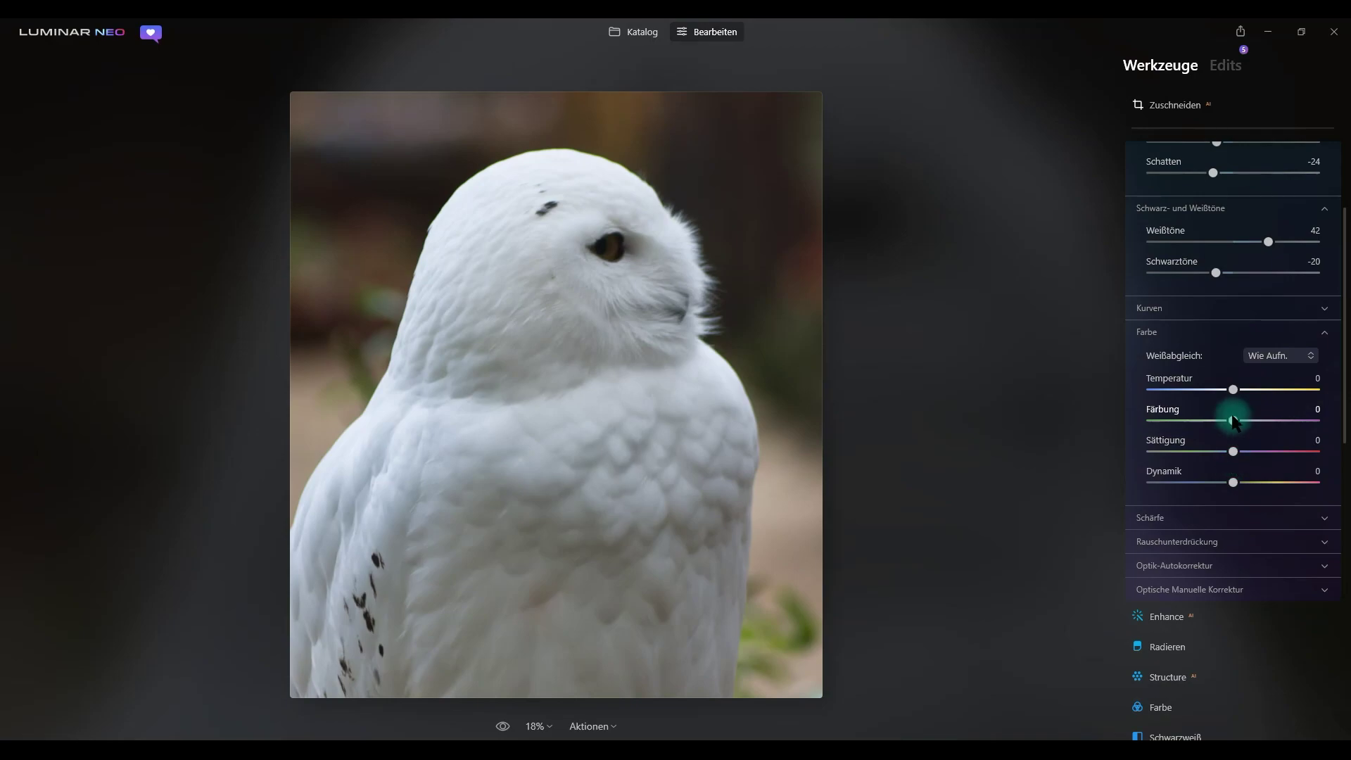
drag(1233, 419, 1239, 422)
click(1232, 452)
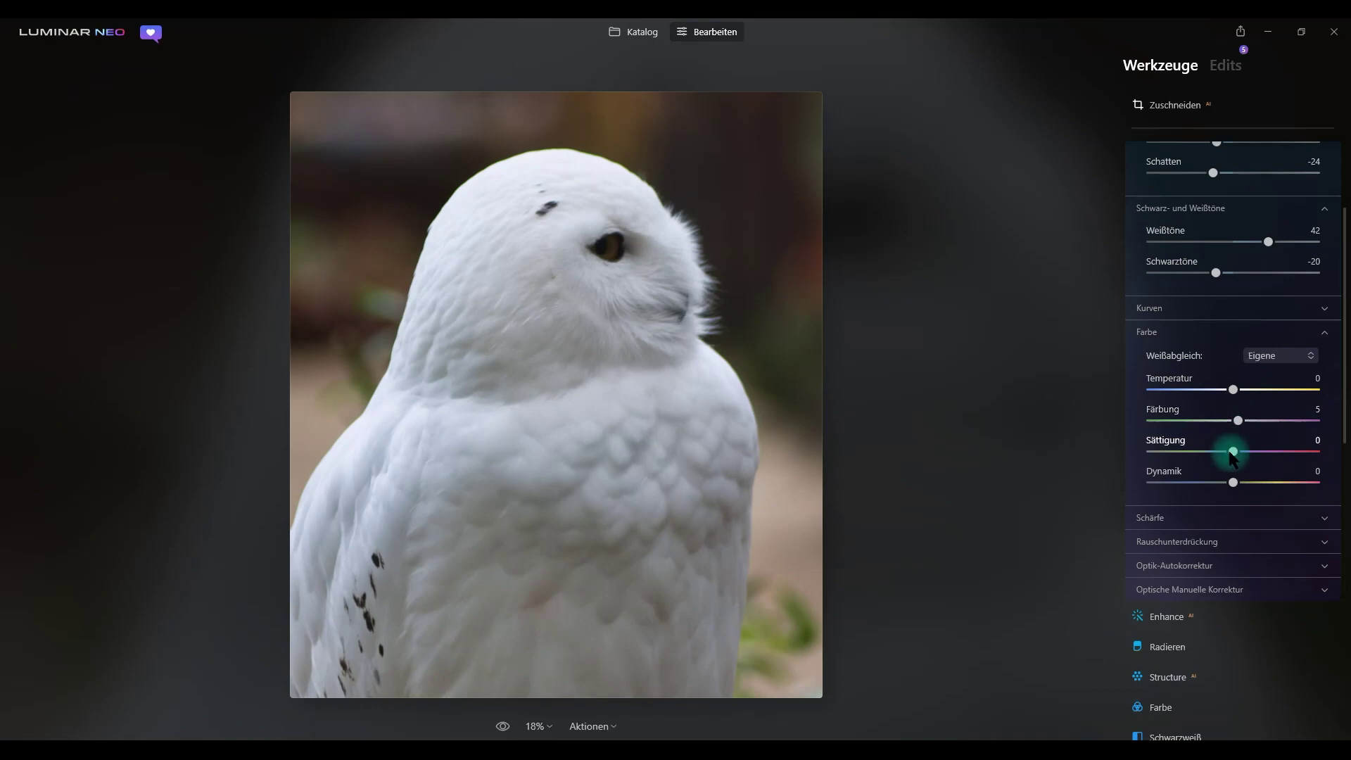
click(1231, 479)
click(1233, 483)
drag(1232, 452, 1224, 483)
mouse_move(1224, 451)
mouse_down()
mouse_move(1242, 451)
mouse_move(1235, 421)
mouse_up()
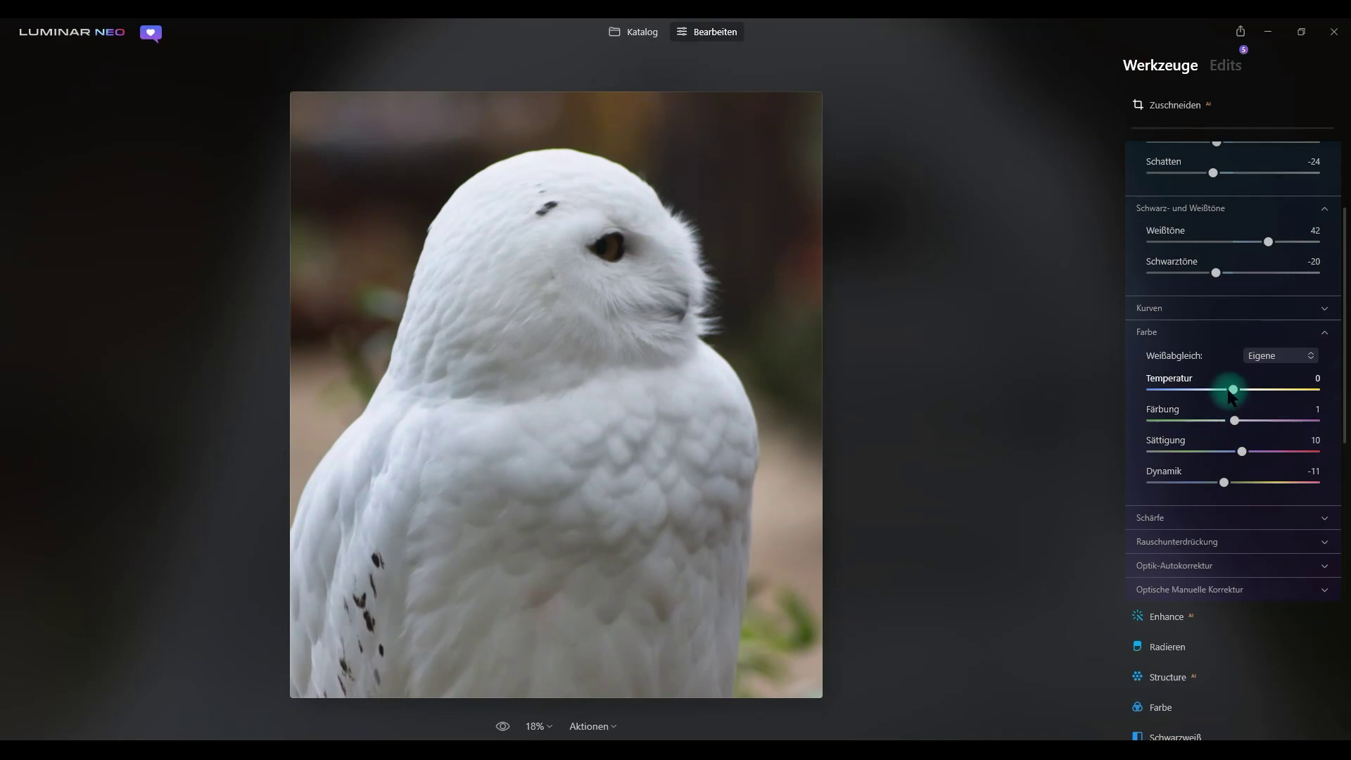
Set Temperatur to -12 and Färbung to 10, then collapse the Farbe section
drag(1229, 389, 1225, 389)
drag(1228, 389, 1224, 389)
click(1237, 422)
drag(1242, 424, 1248, 428)
scroll(1211, 511, down, 1)
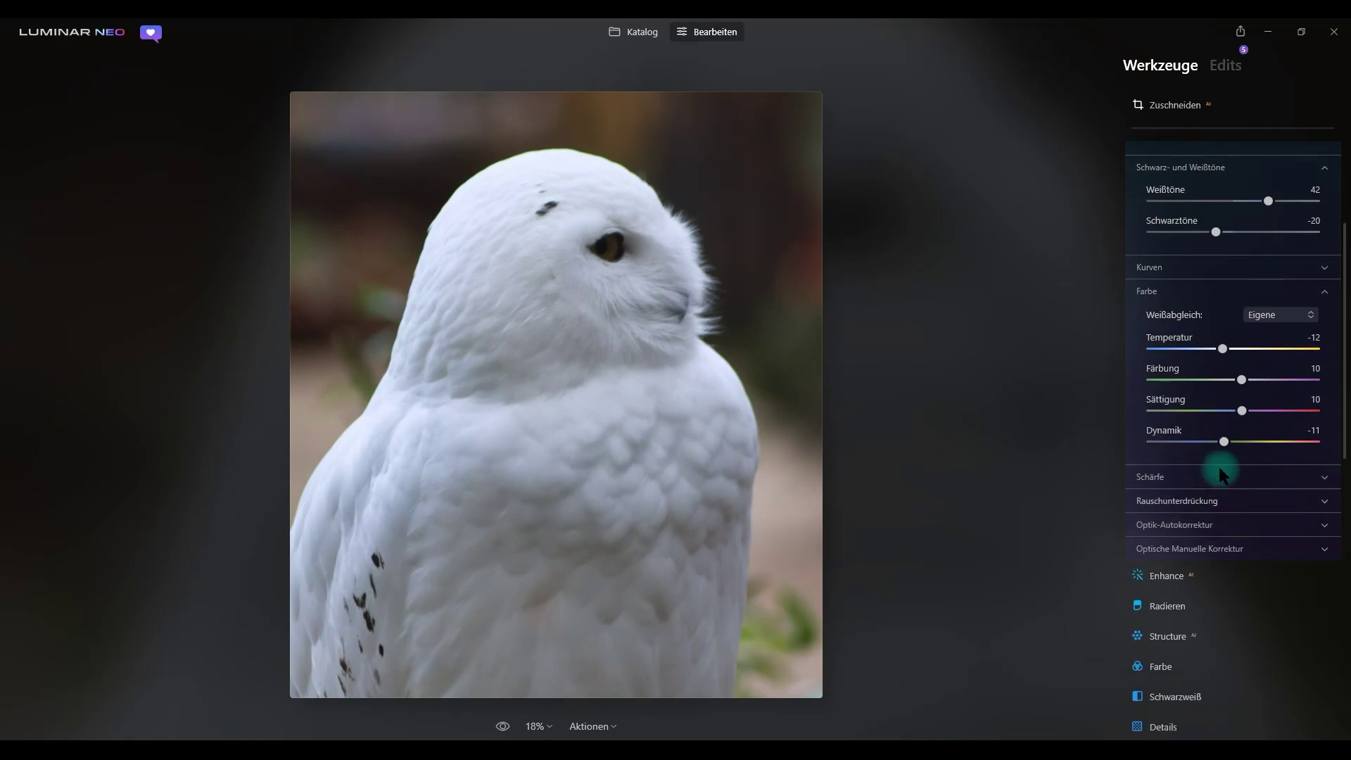
scroll(1244, 307, up, 3)
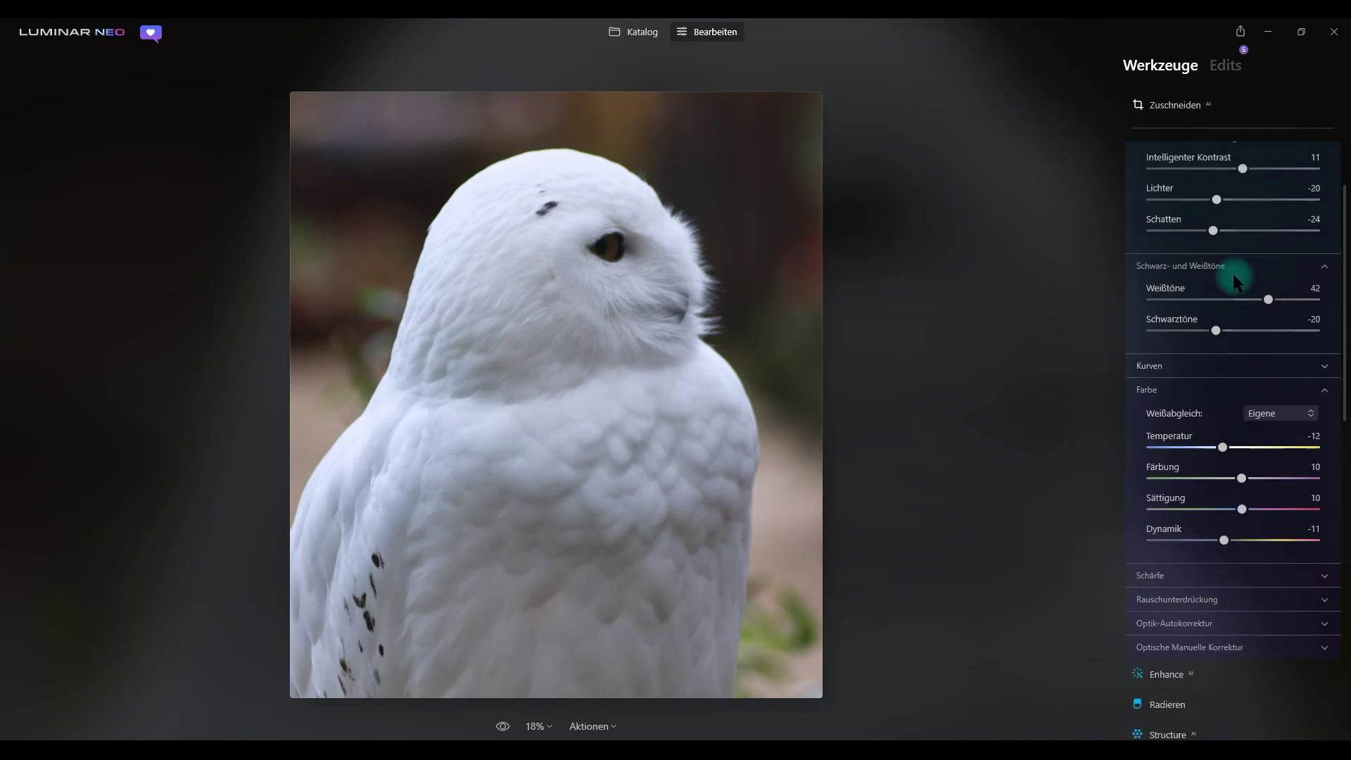
scroll(1233, 274, up, 1)
scroll(1233, 273, up, 2)
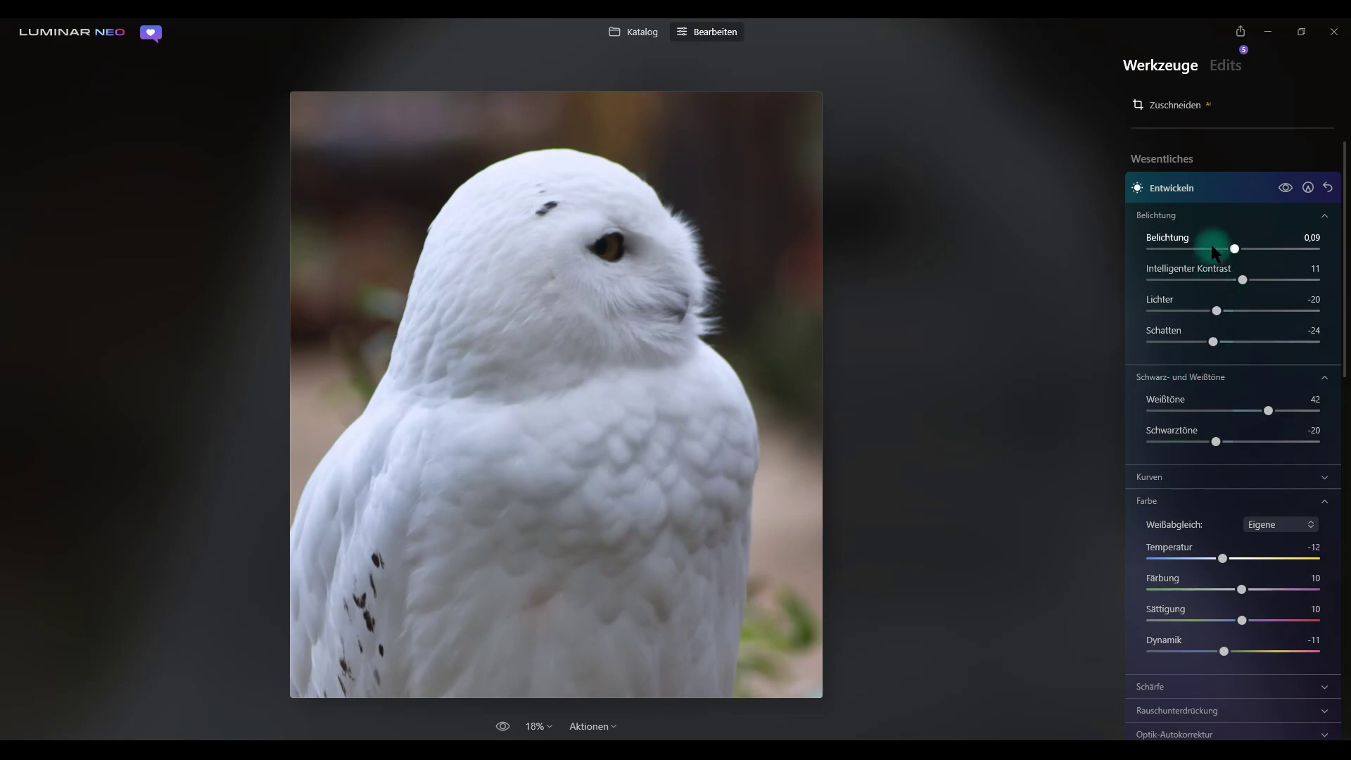
scroll(1218, 281, down, 2)
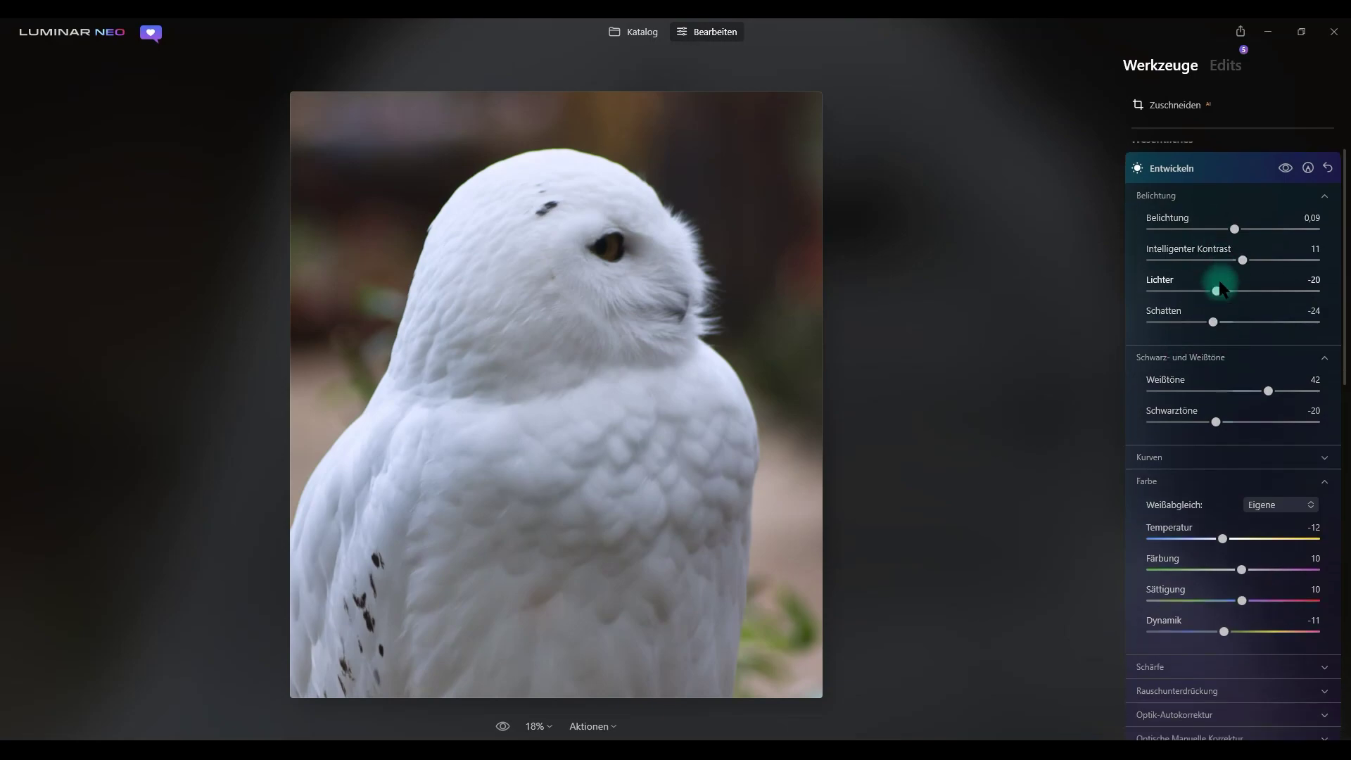
scroll(1219, 282, up, 2)
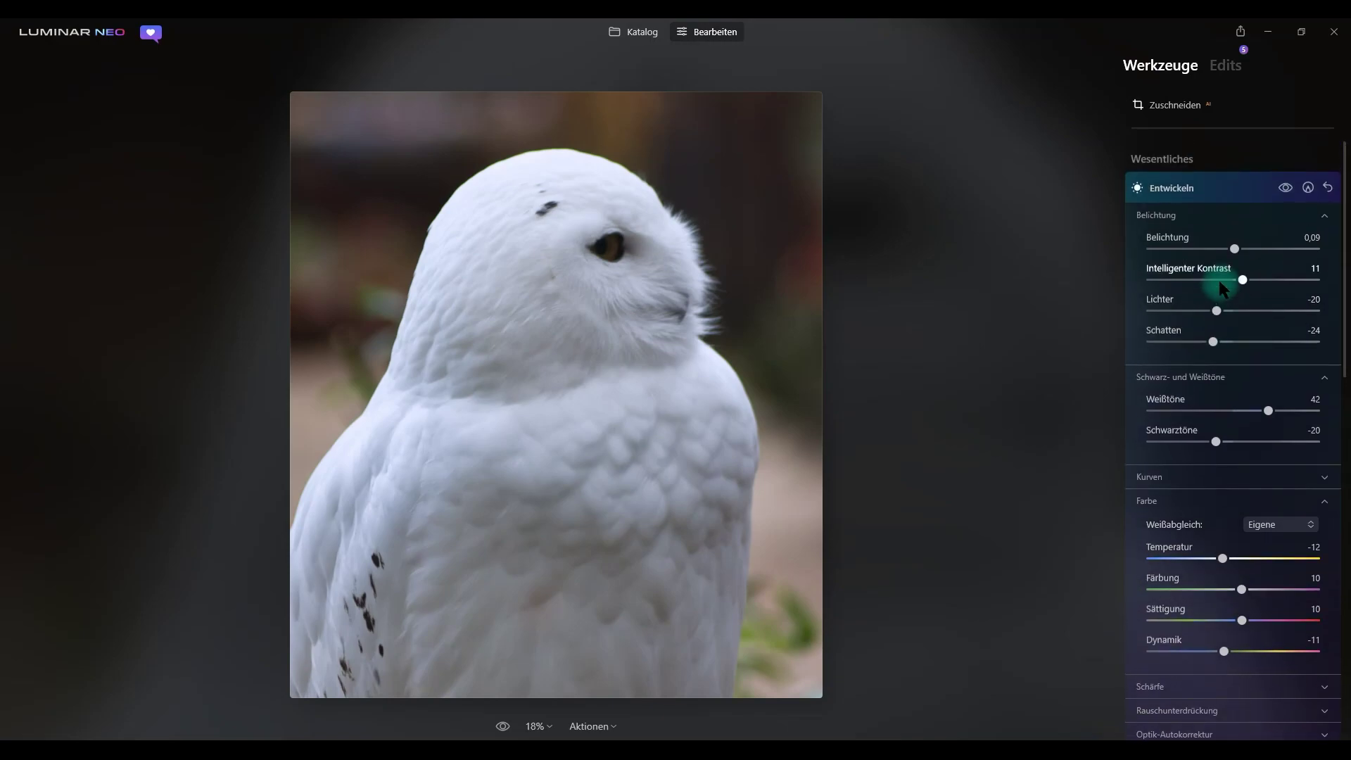
scroll(1219, 280, down, 2)
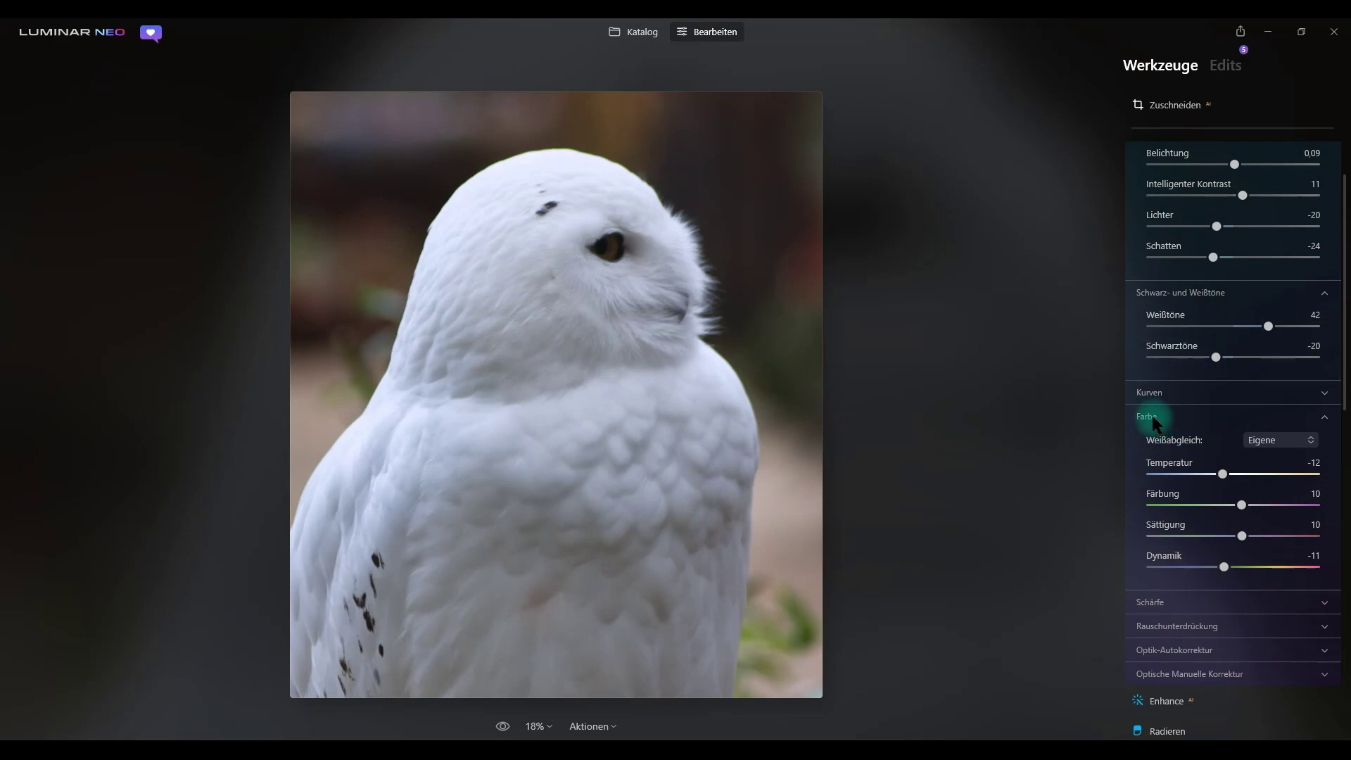
click(1152, 417)
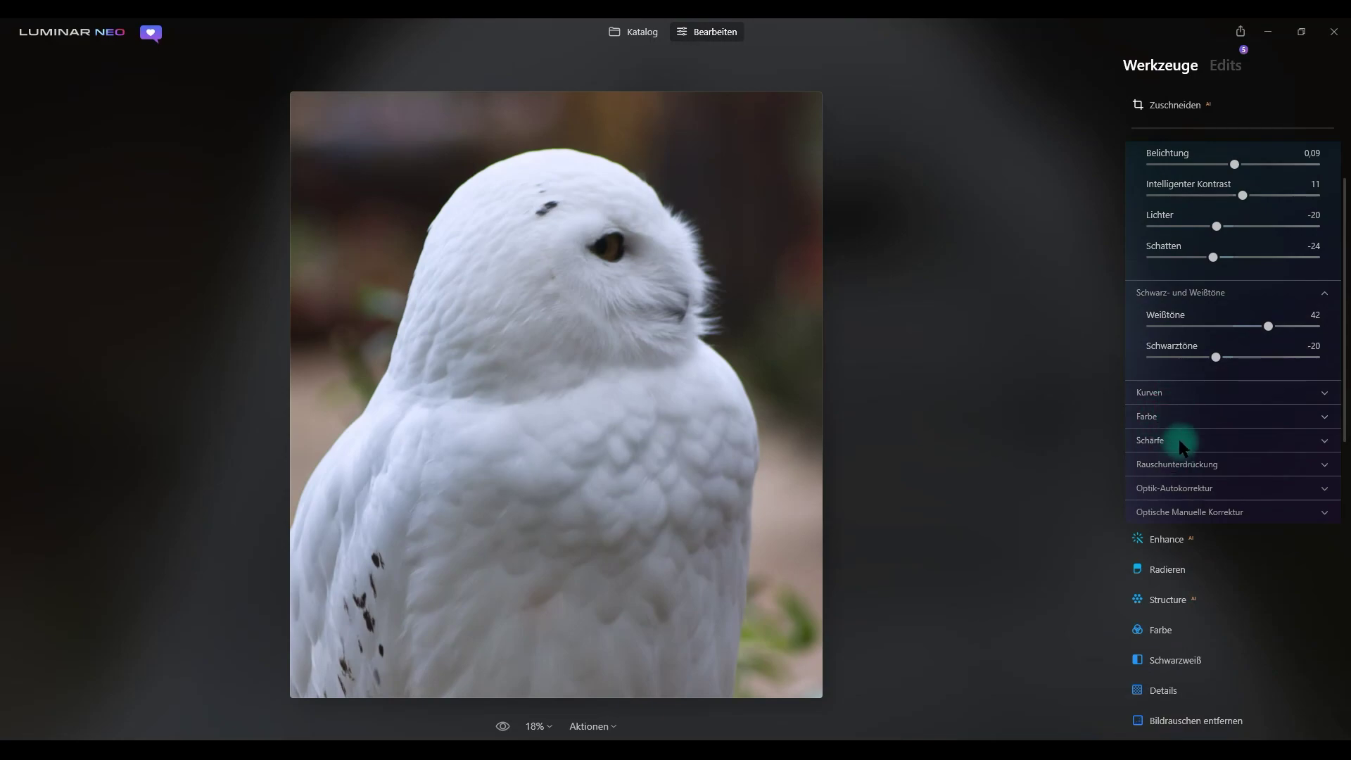
Expand Kurven and drag two added RGB curve points into a gentle S-curve
click(1177, 393)
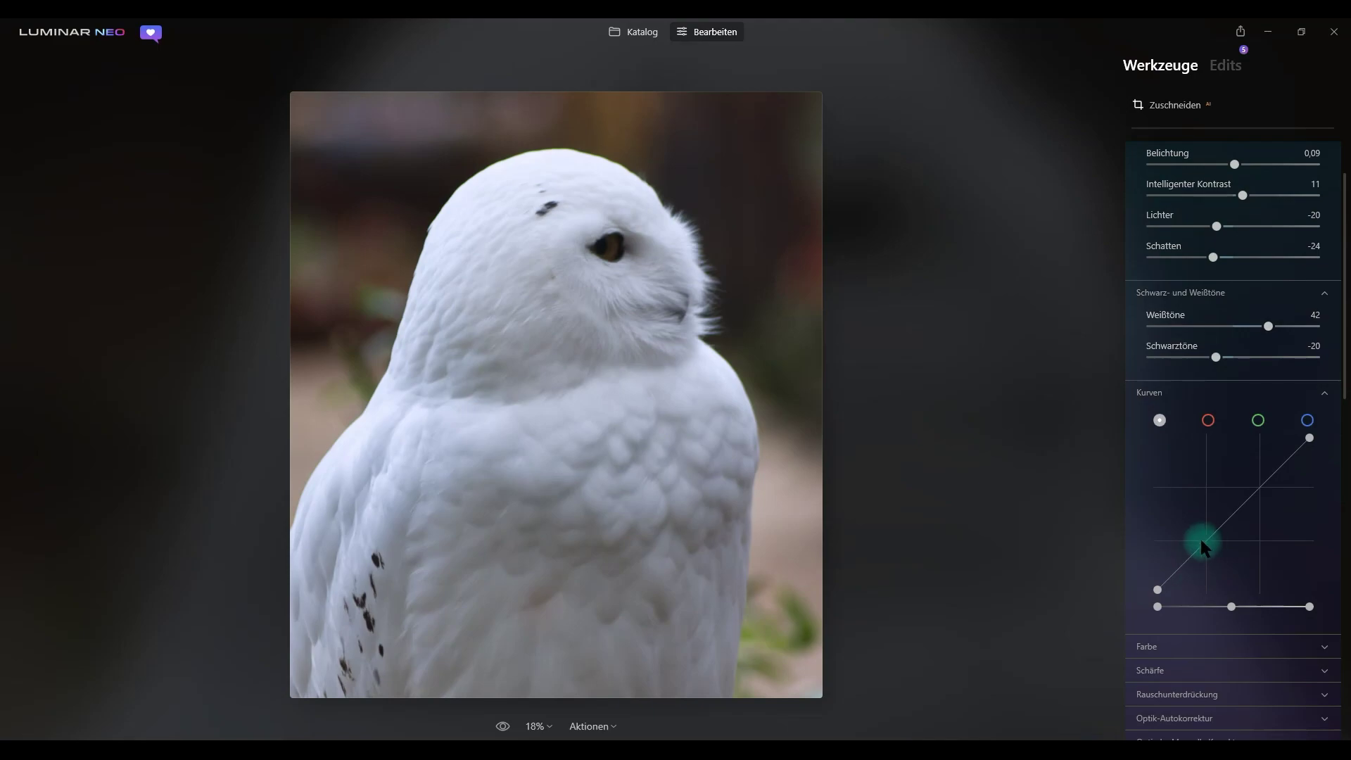
drag(1202, 547, 1201, 538)
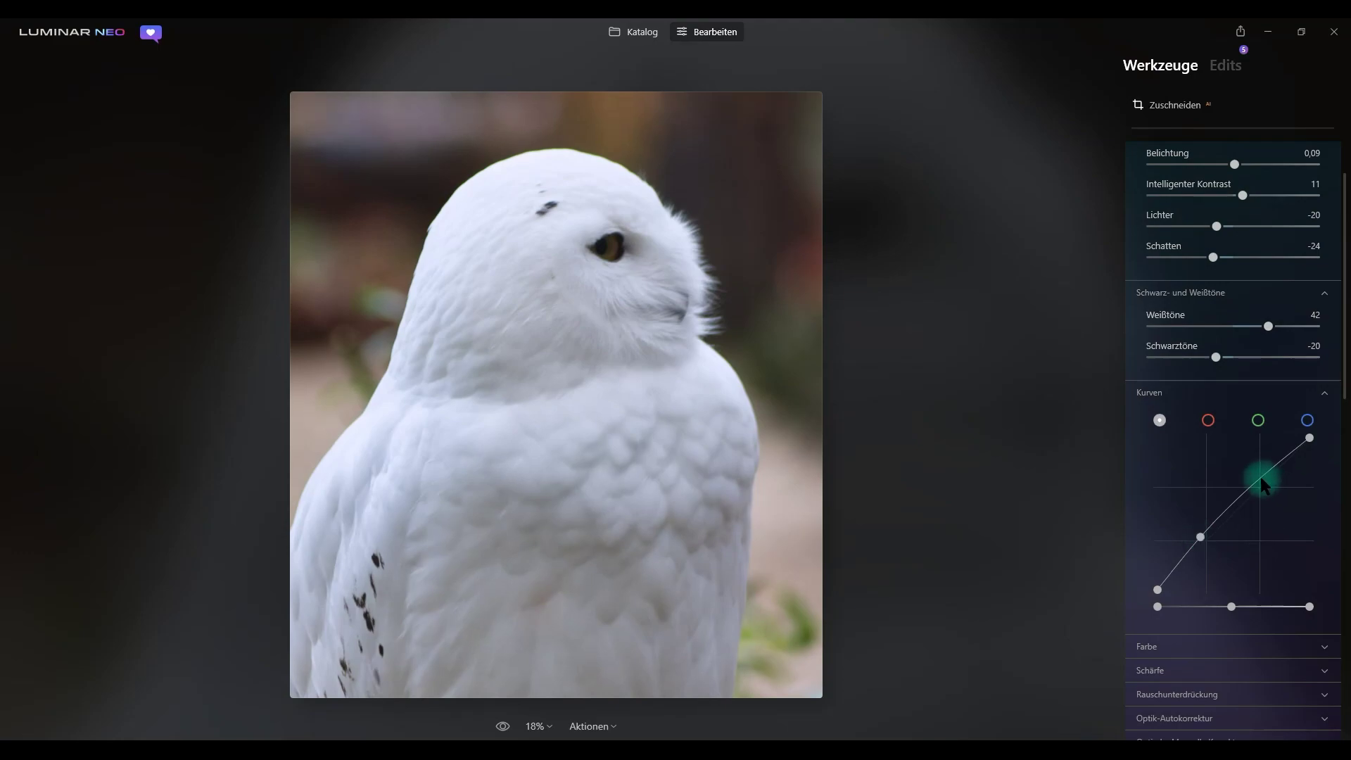
drag(1265, 478, 1269, 486)
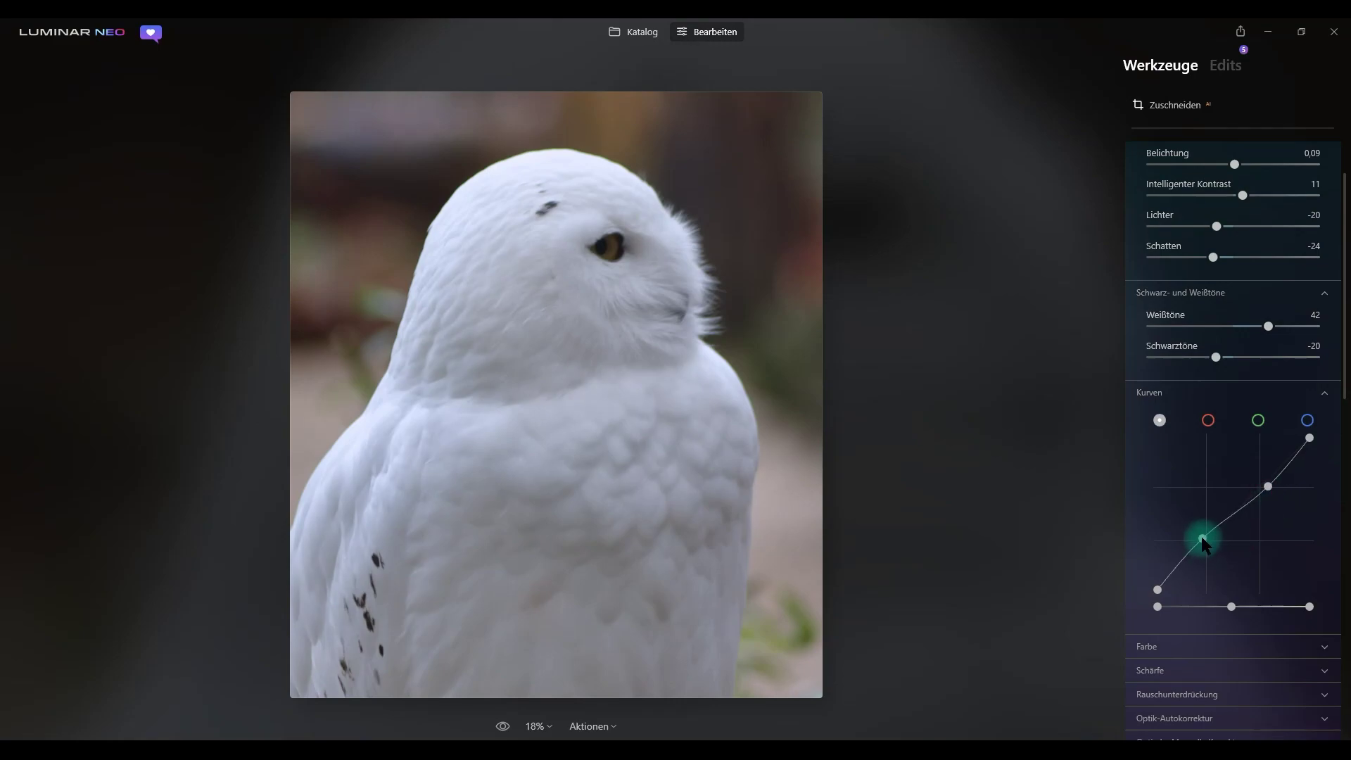
drag(1202, 541, 1216, 544)
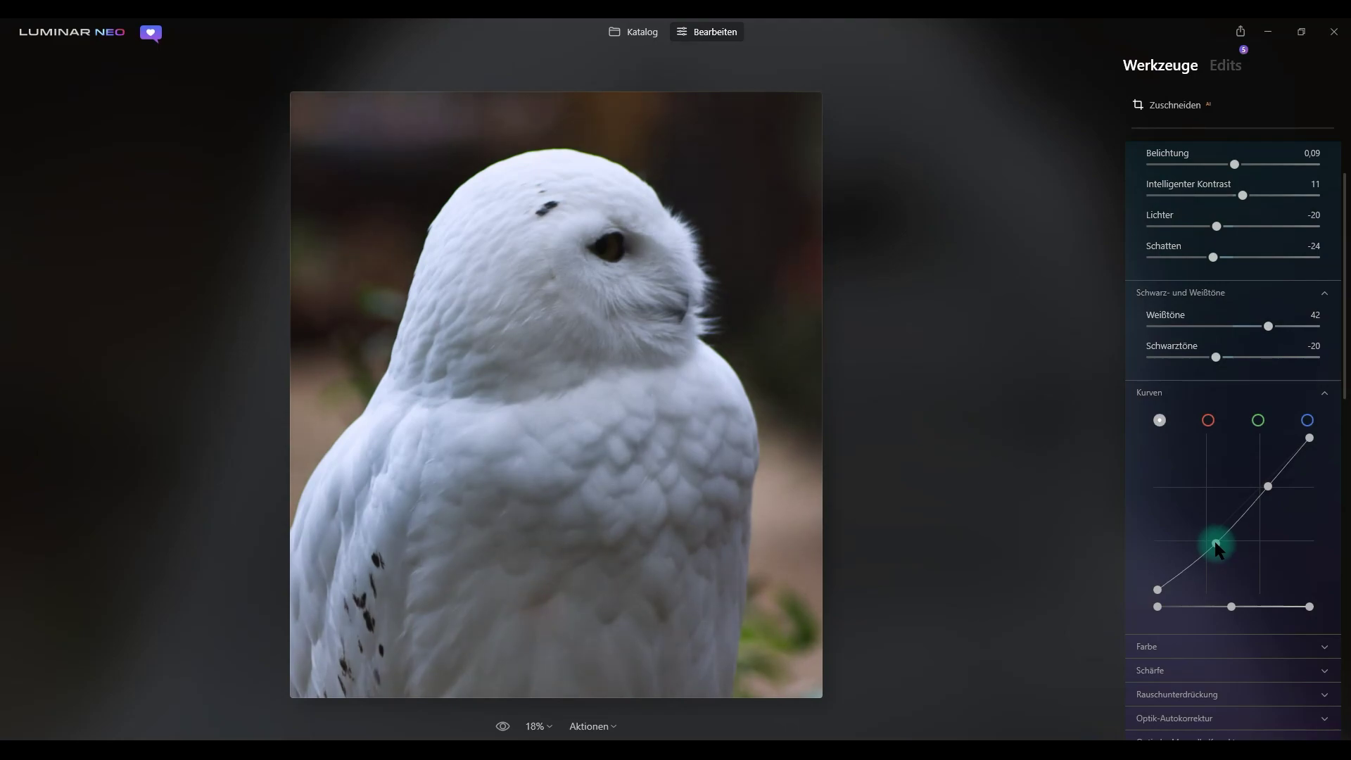
drag(1271, 489, 1264, 486)
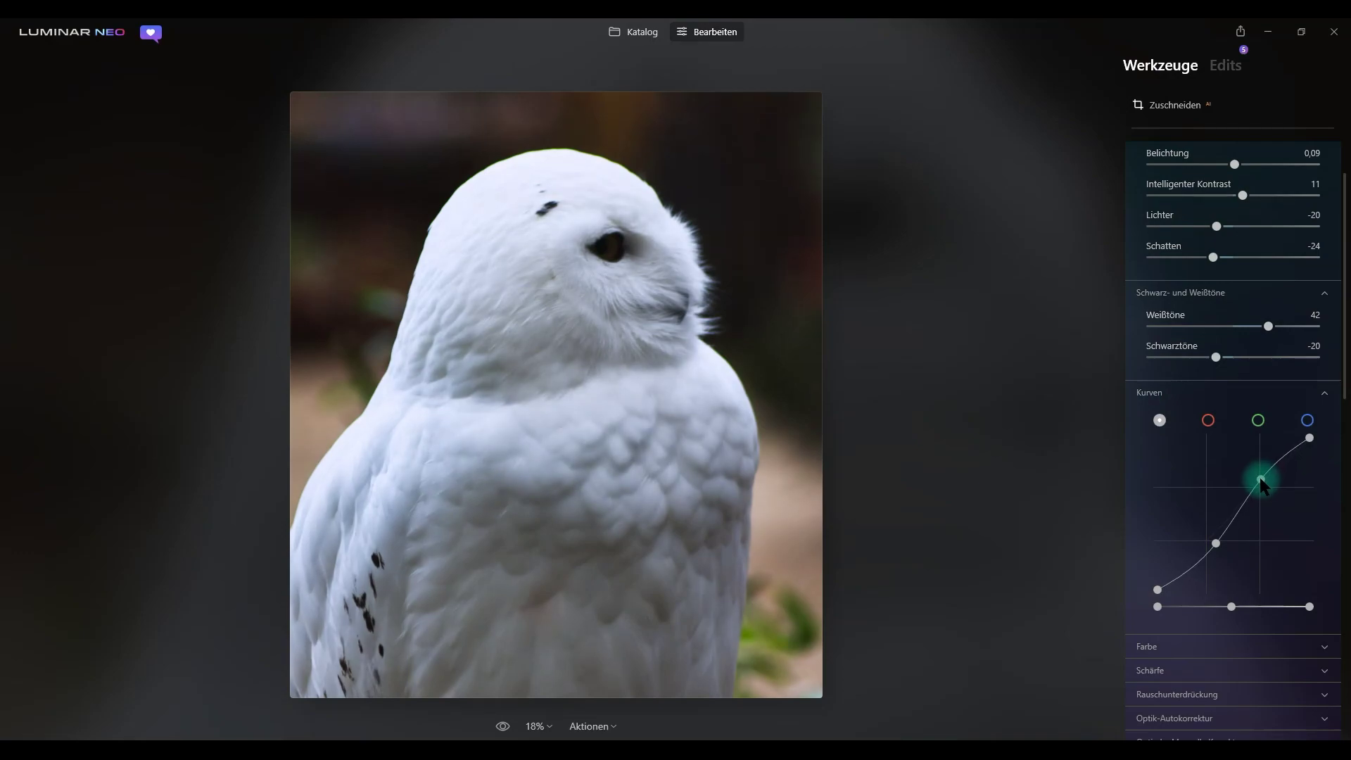
drag(1262, 483, 1277, 500)
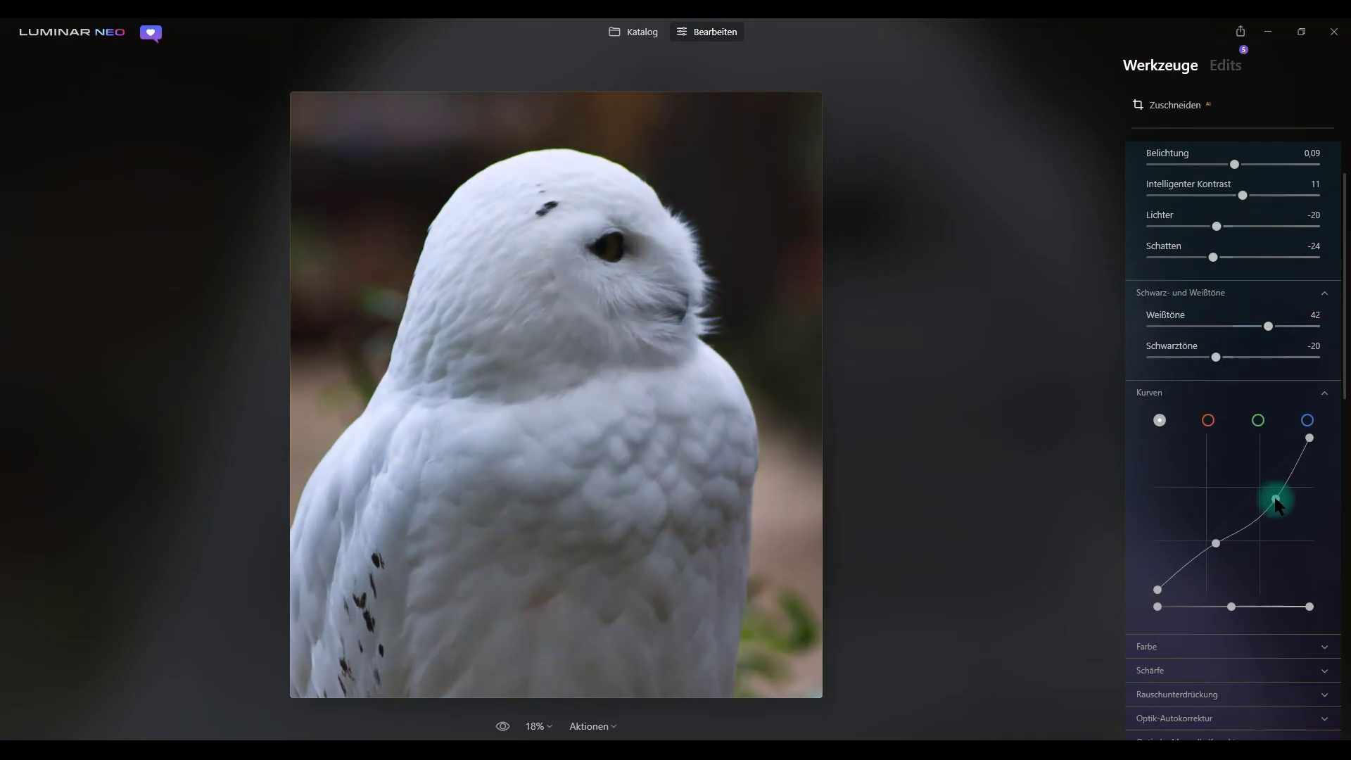
drag(1277, 501, 1282, 512)
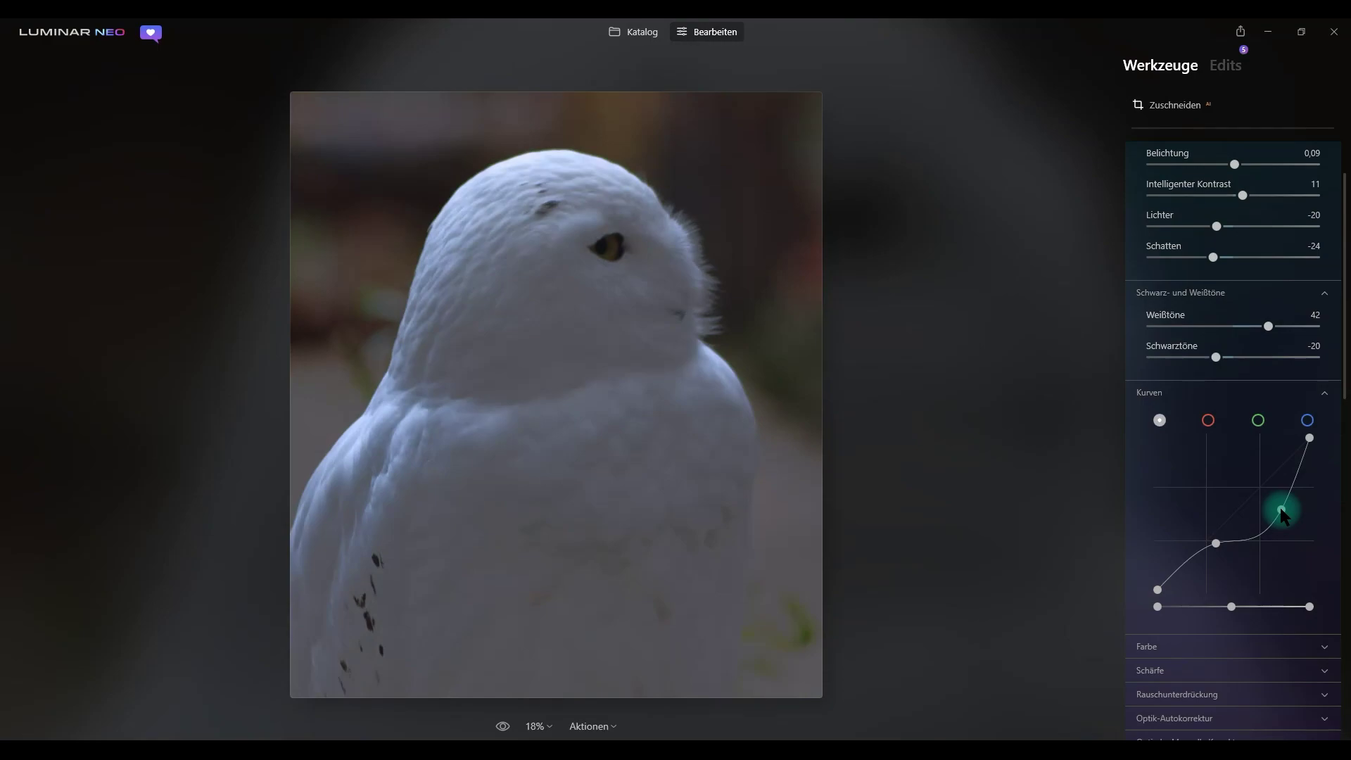
drag(1283, 514, 1274, 486)
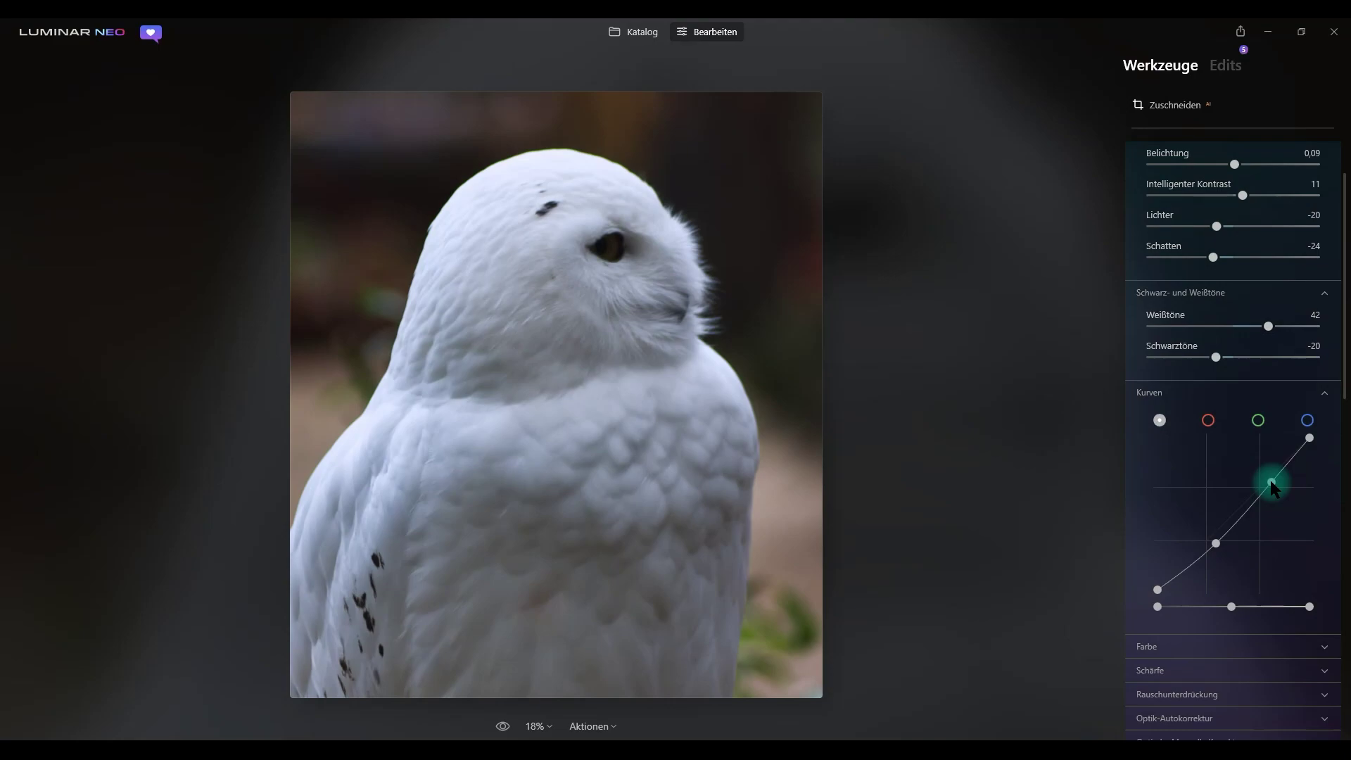
drag(1274, 486, 1259, 485)
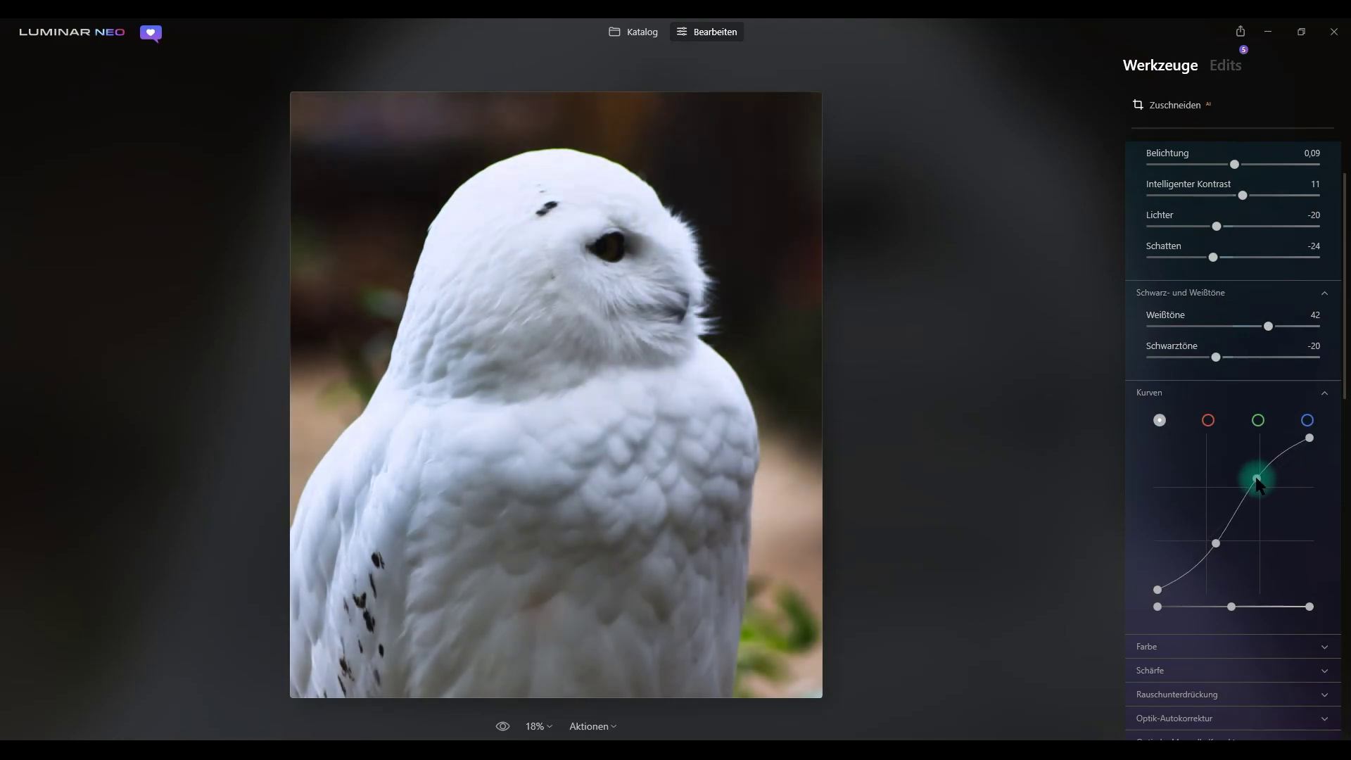
drag(1257, 478, 1253, 493)
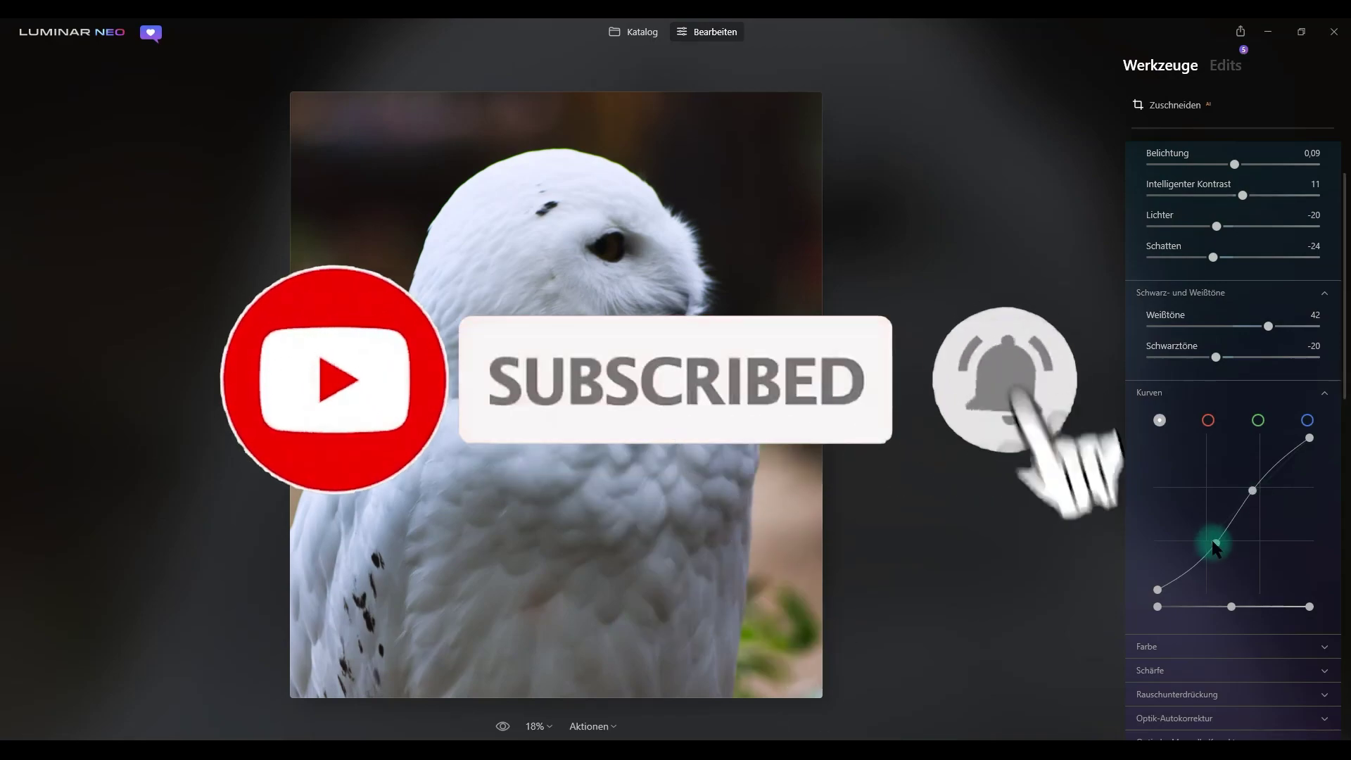
Nudge the lower tone-curve point to lift the darker midtones, then fold Kurven away
drag(1217, 544, 1209, 542)
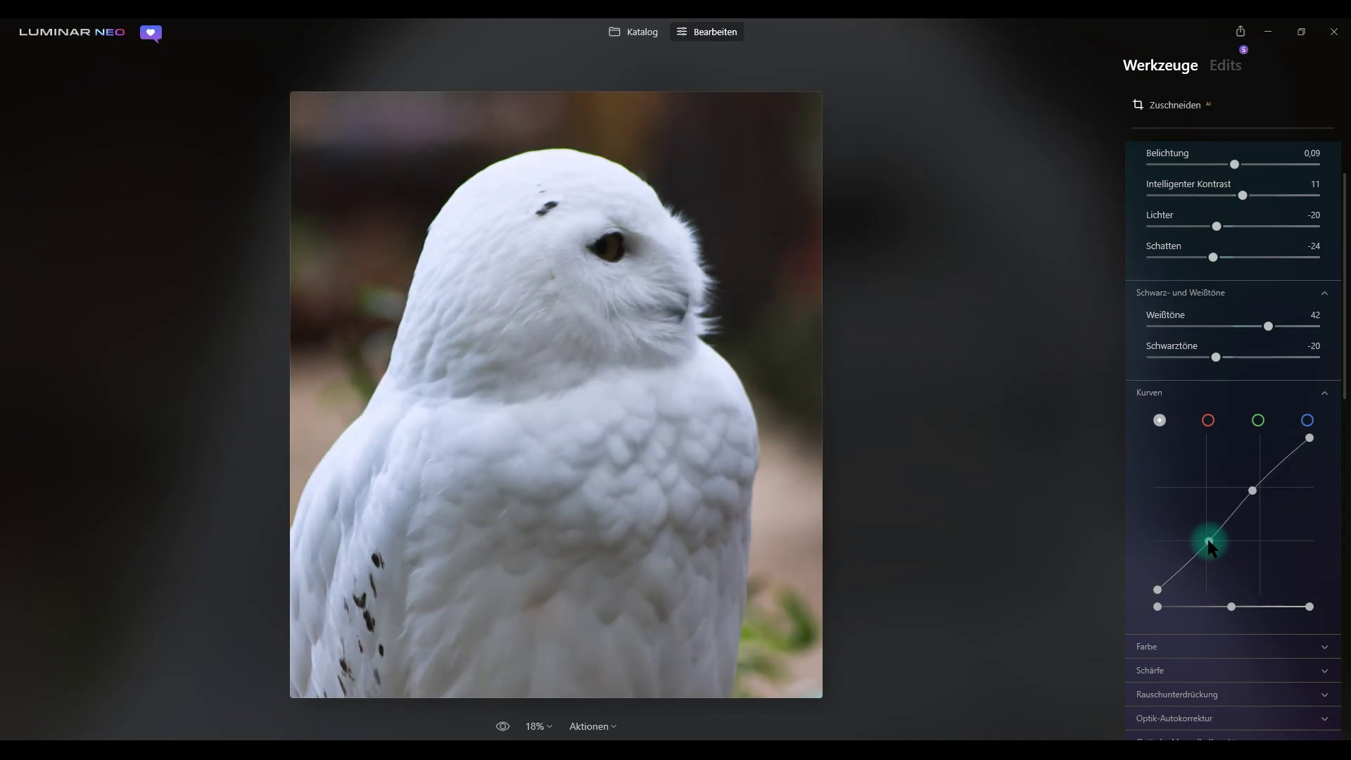
mouse_move(1210, 542)
mouse_down()
mouse_move(1197, 530)
mouse_move(1207, 540)
mouse_up()
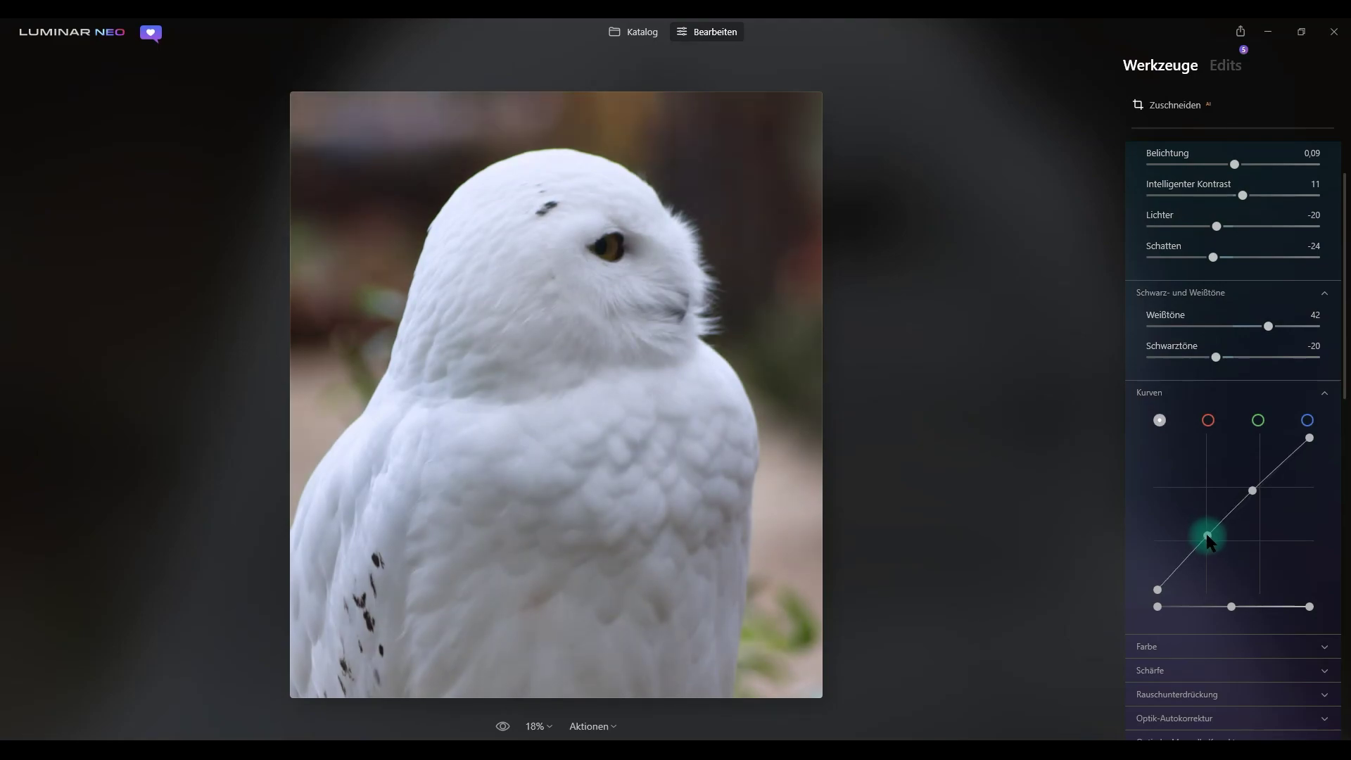
drag(1207, 536, 1215, 541)
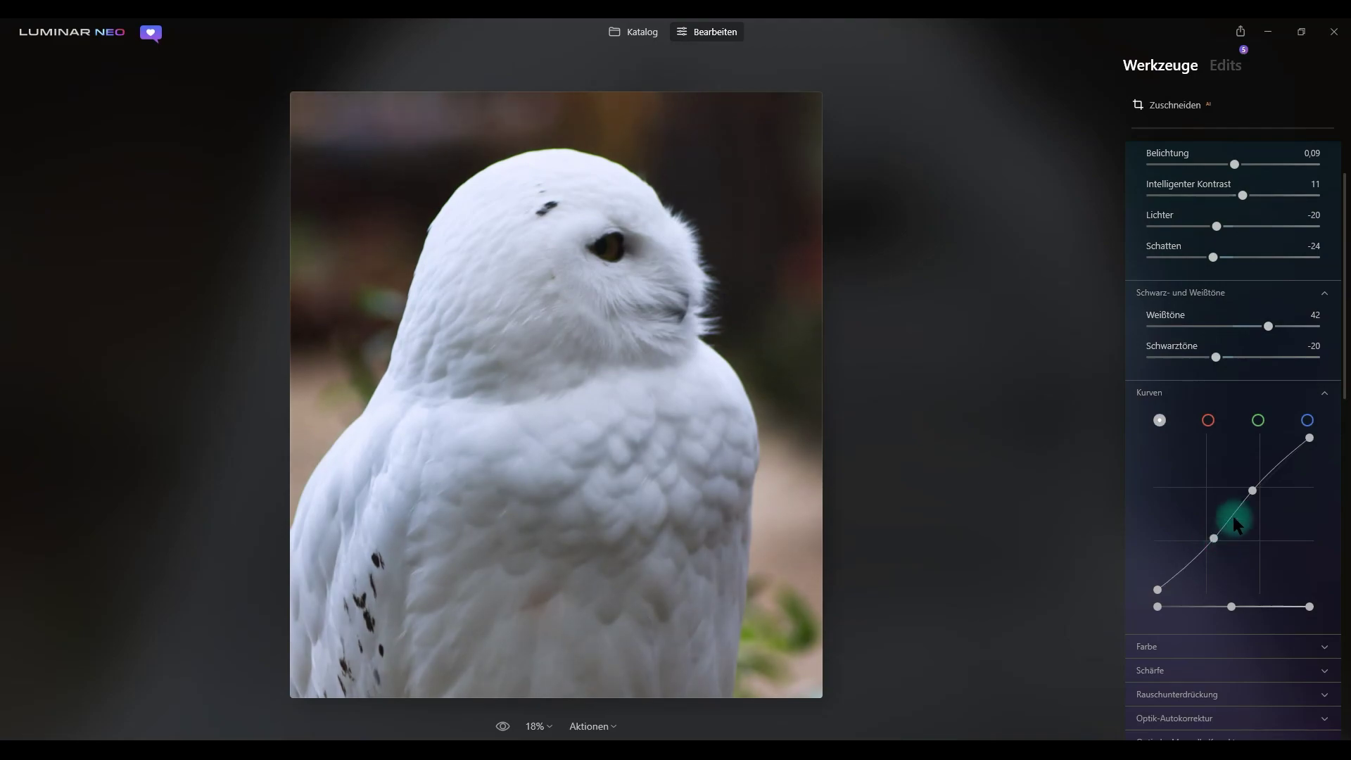
click(1158, 391)
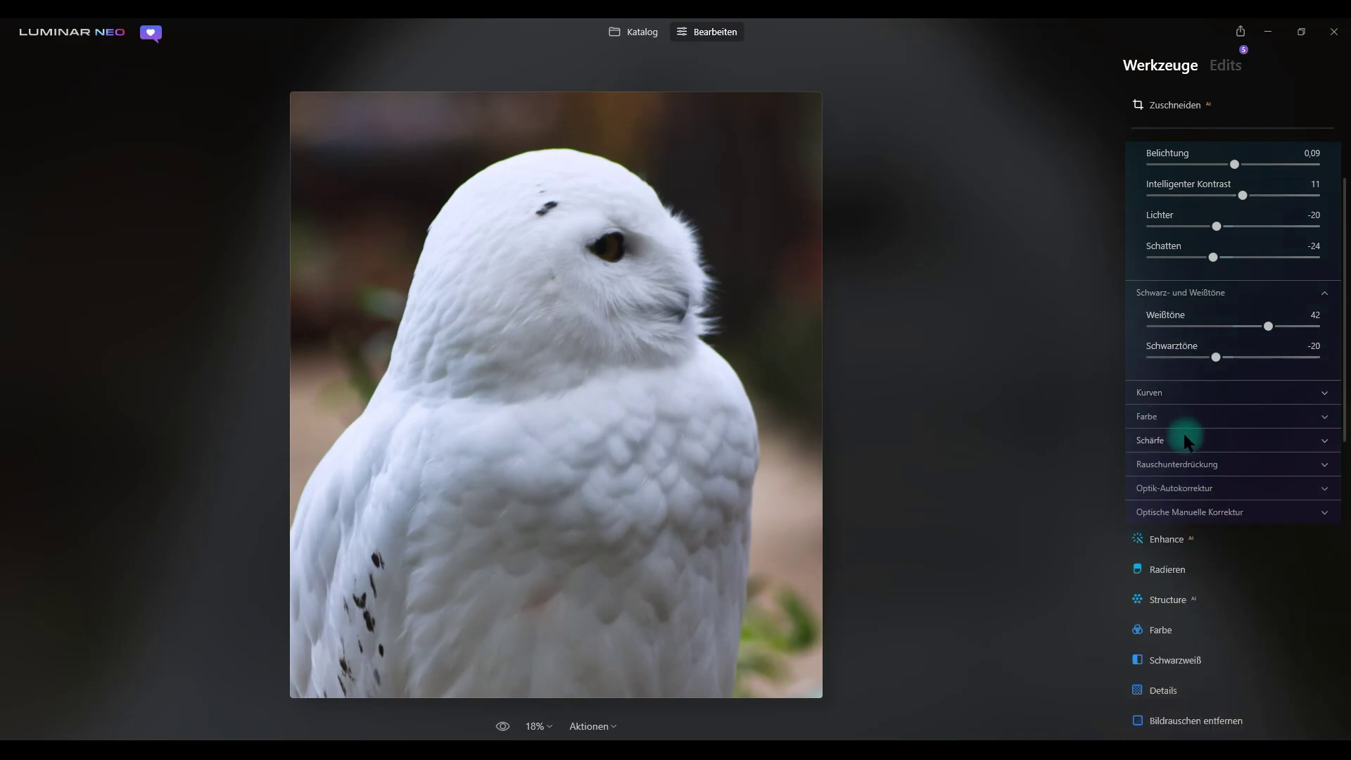
Collapse Entwickeln, delete the Radieren edit from the edits list, and return to Werkzeuge
scroll(1176, 417, up, 2)
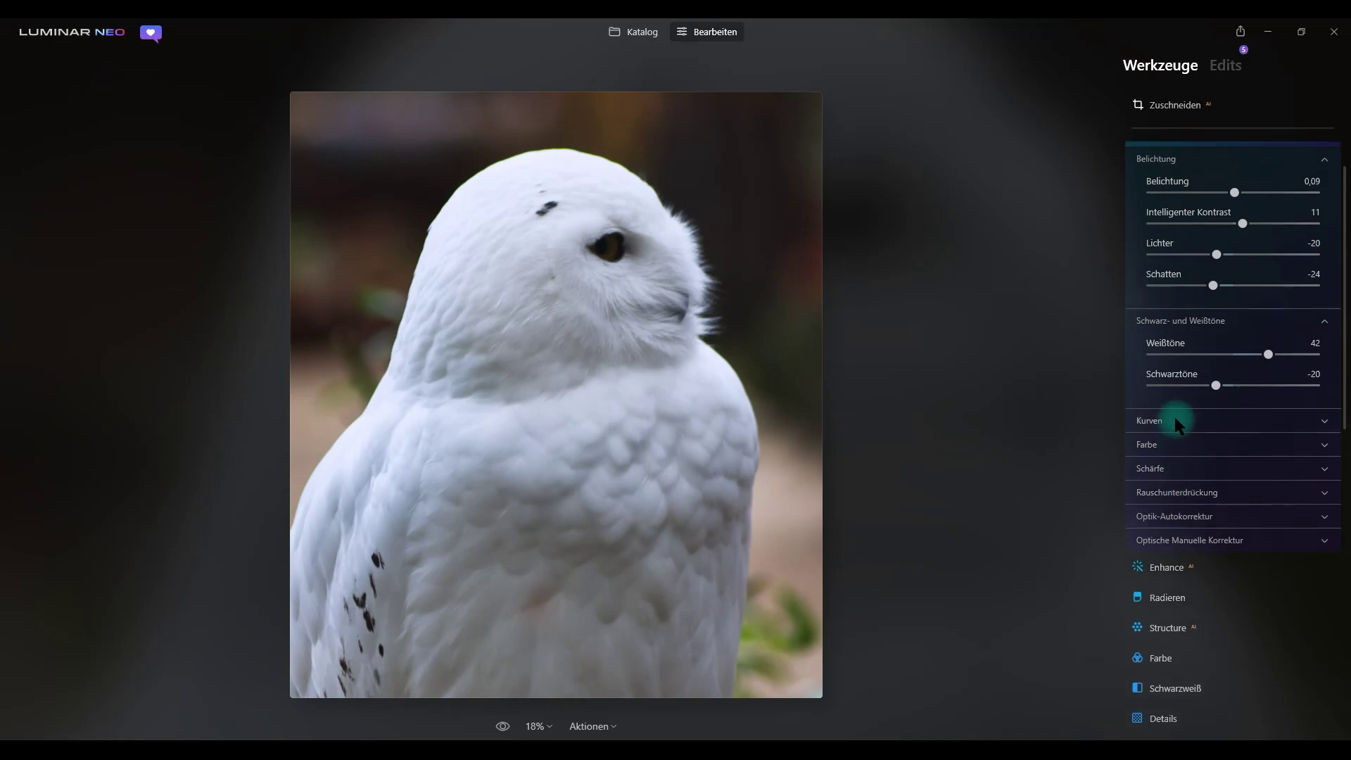
click(1162, 190)
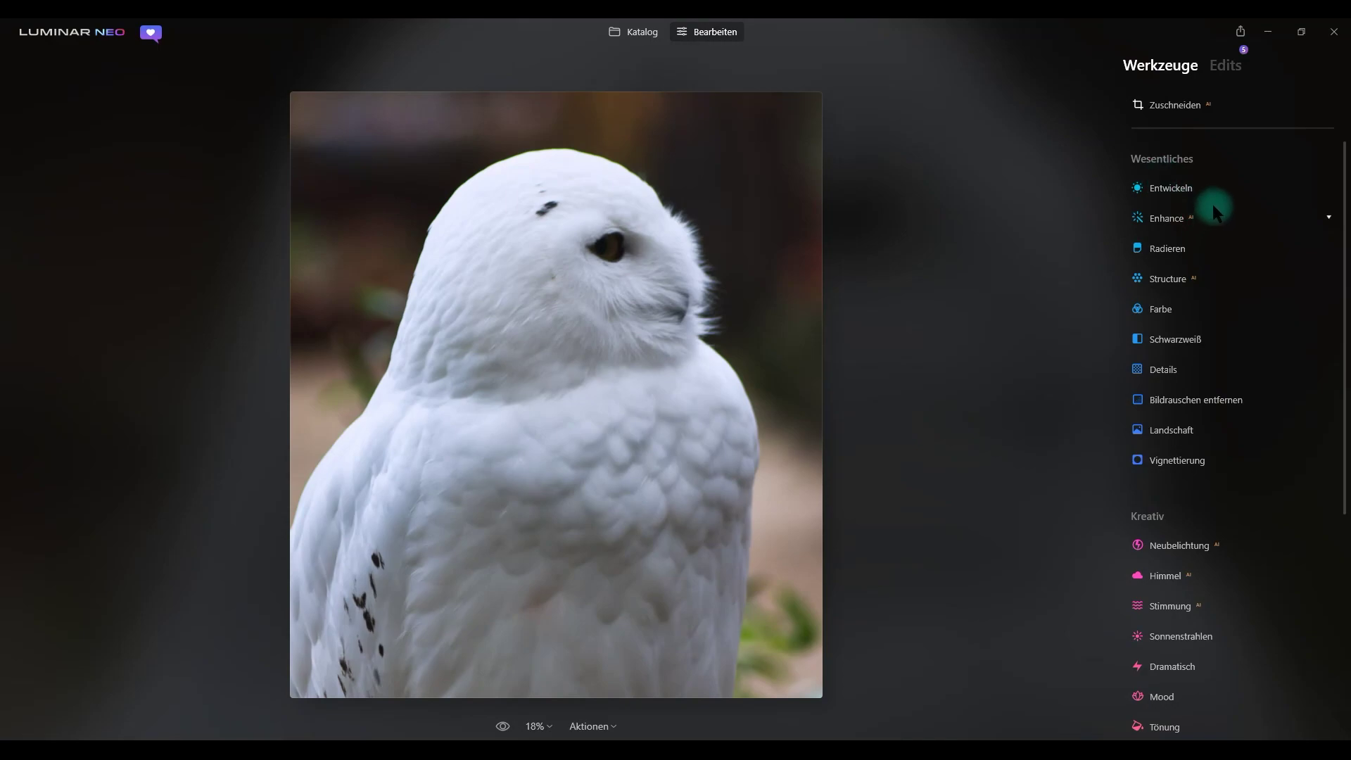
click(1221, 67)
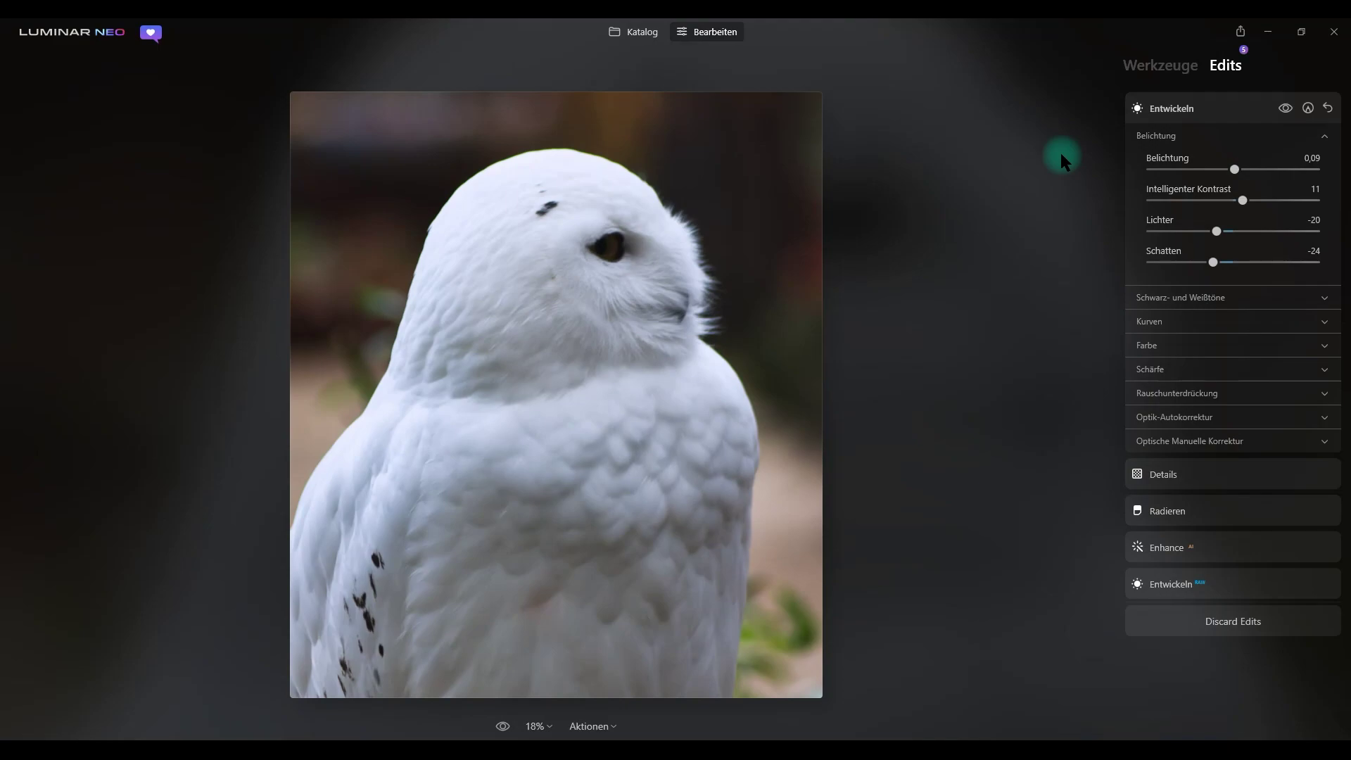
click(1195, 501)
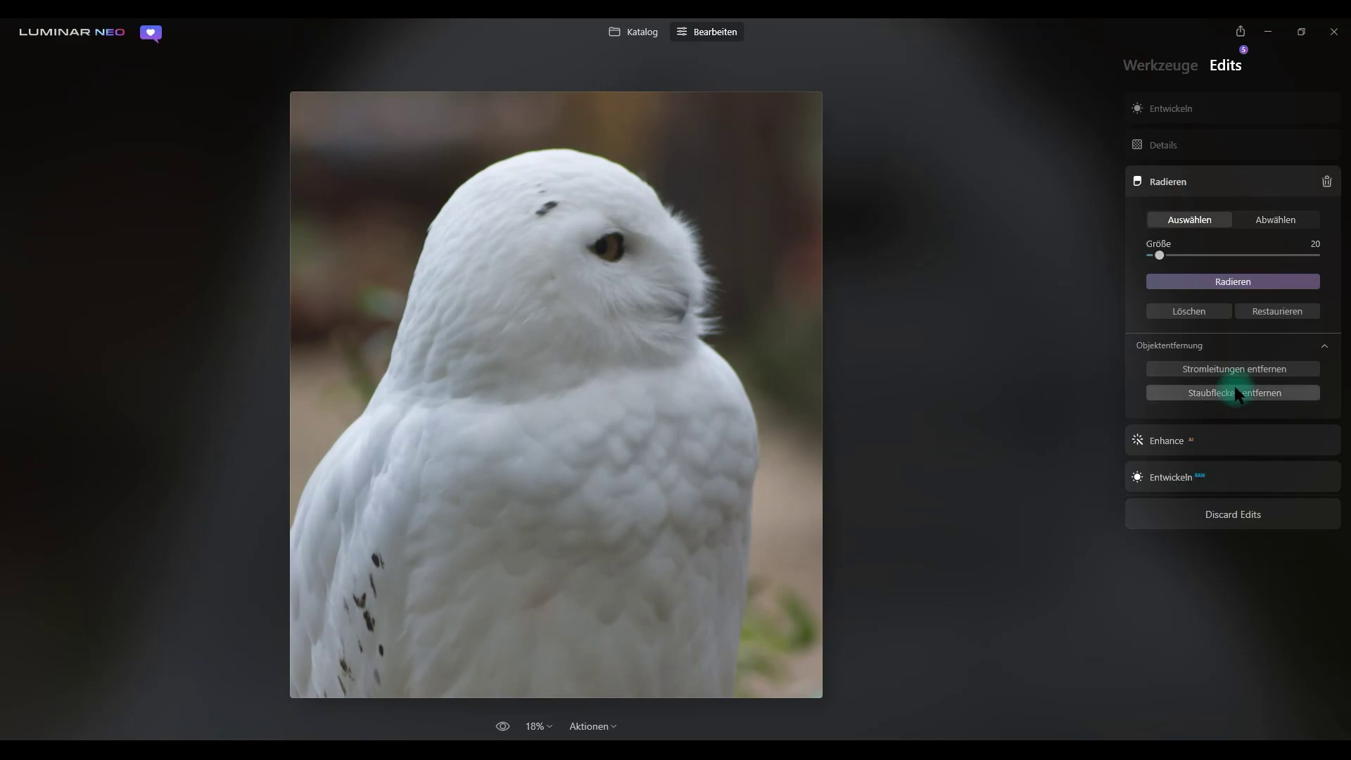
click(1327, 183)
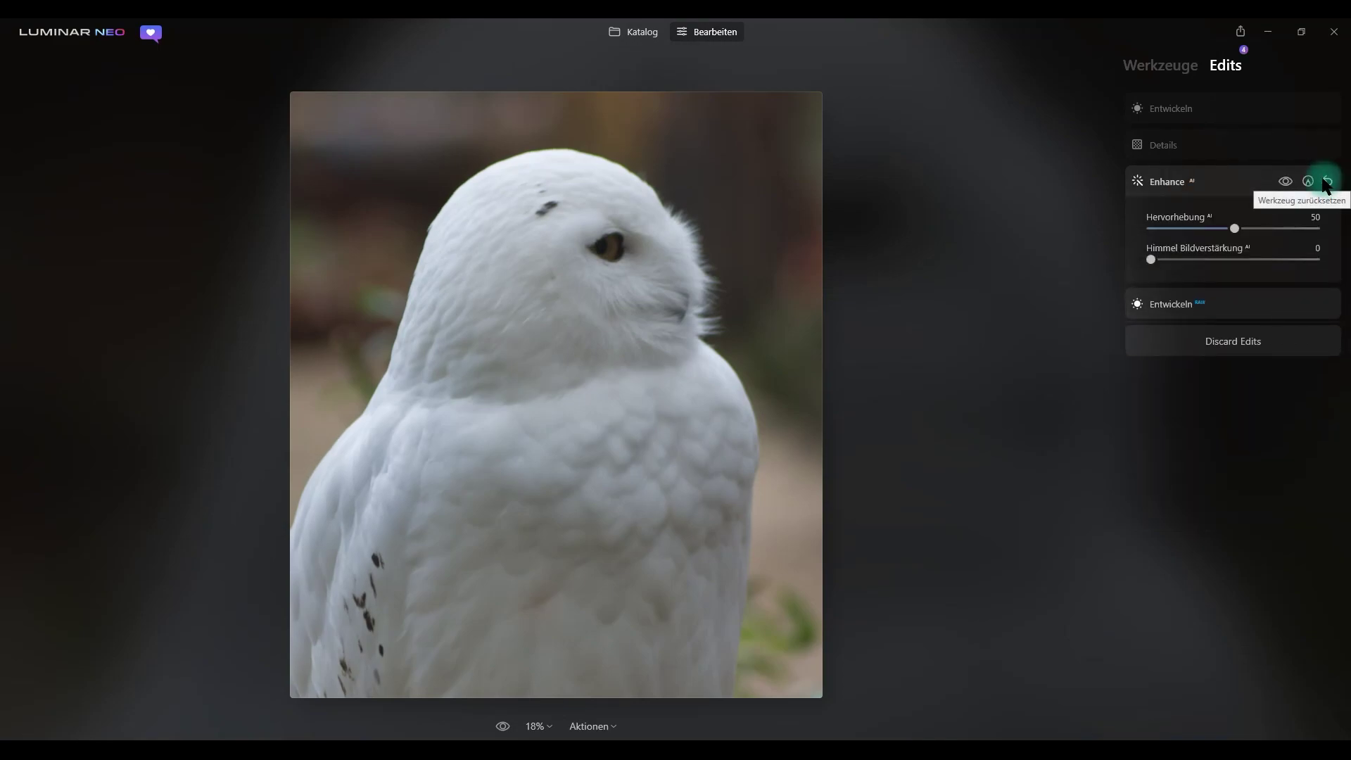
mouse_move(1172, 108)
click(1209, 104)
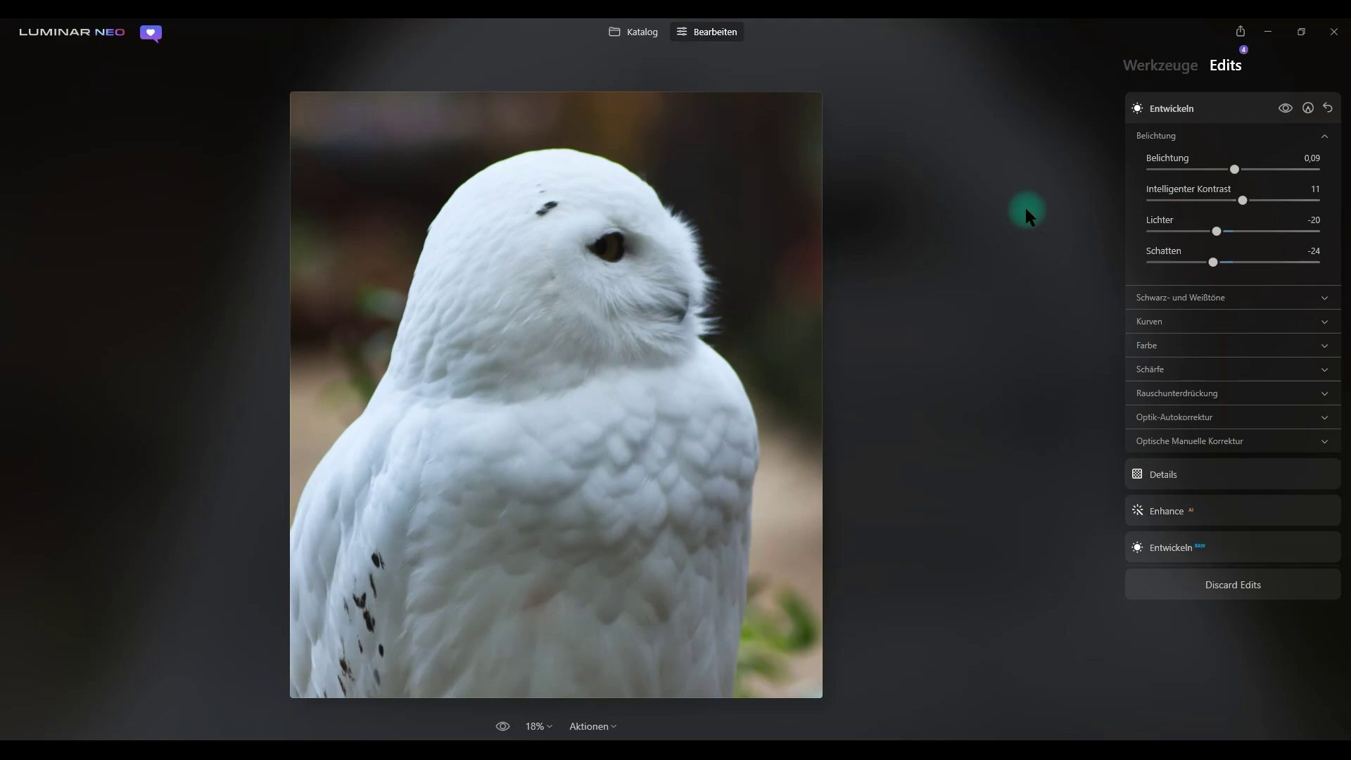
click(1181, 62)
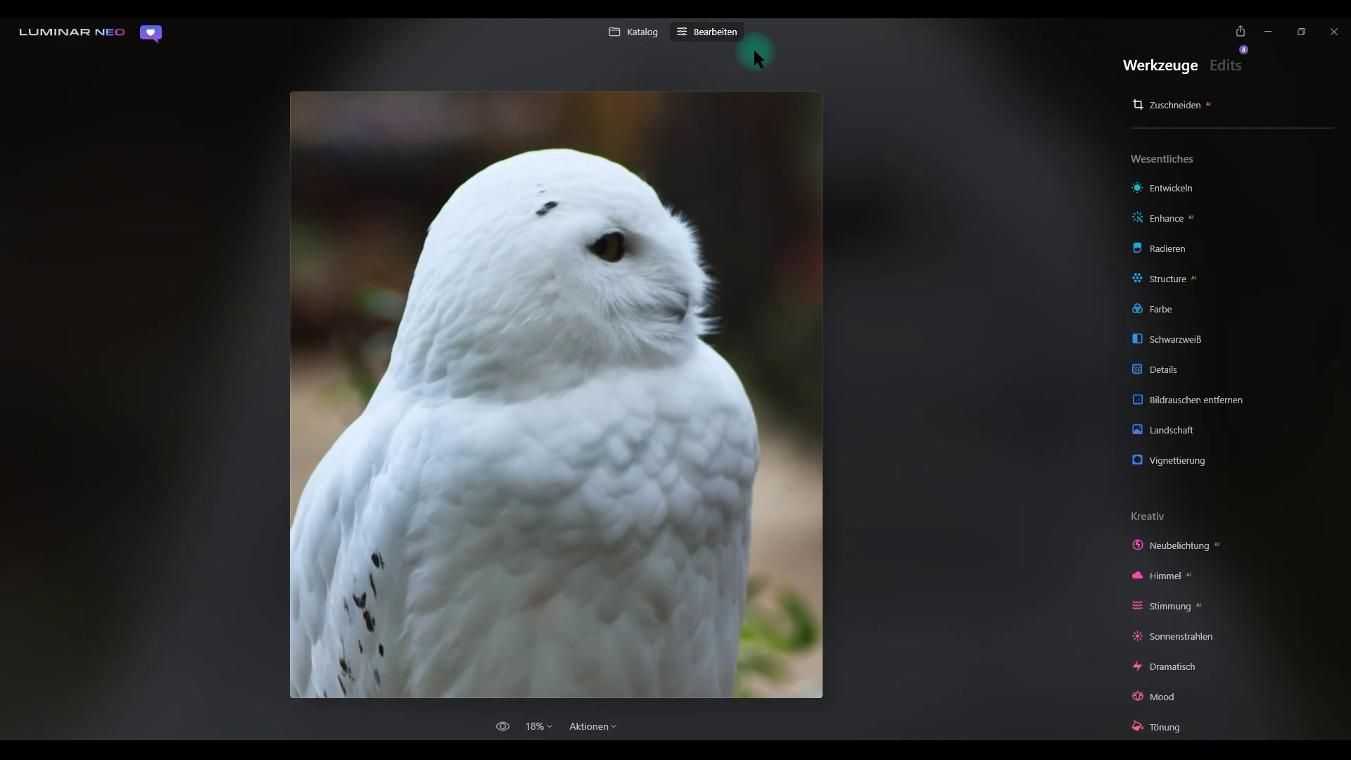
mouse_move(1230, 279)
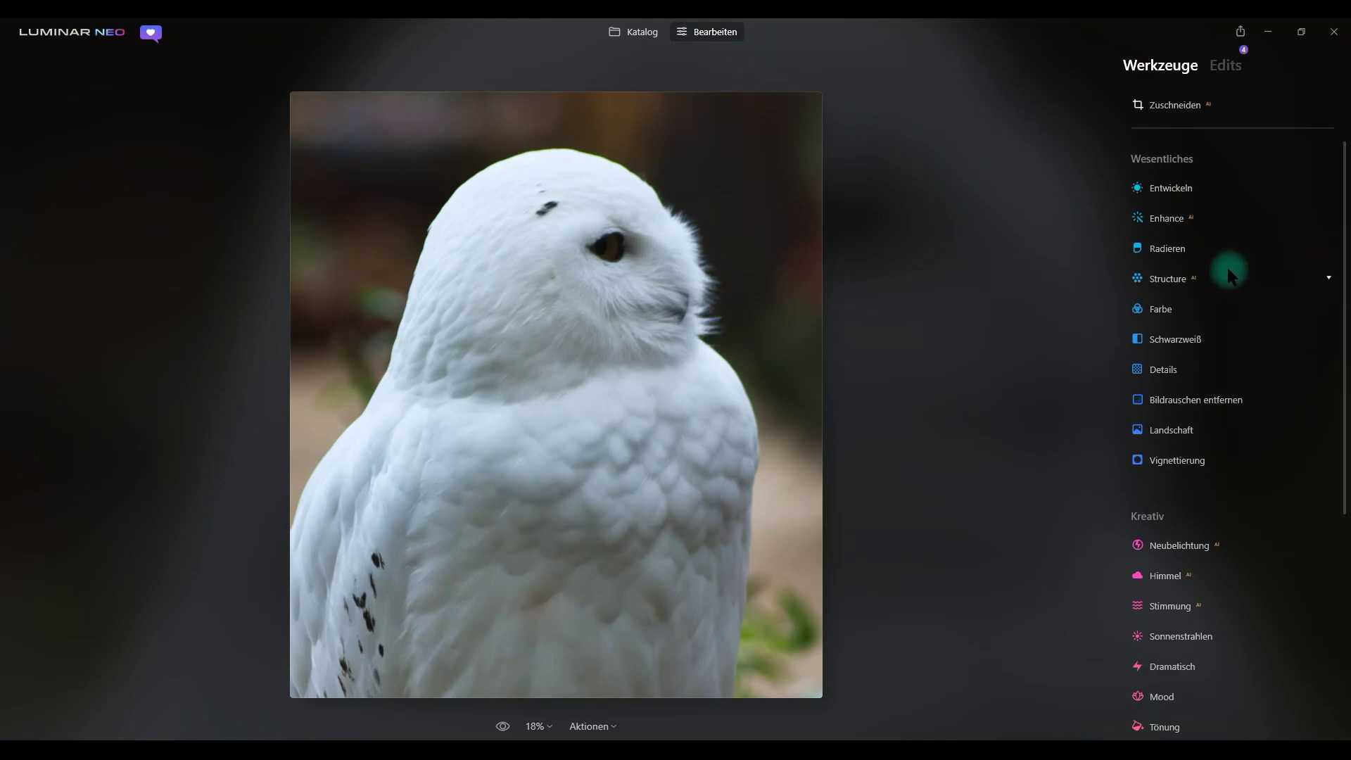
Open and close Structure, check the edits list, and return to the tools list
scroll(1228, 268, down, 2)
scroll(1227, 267, up, 1)
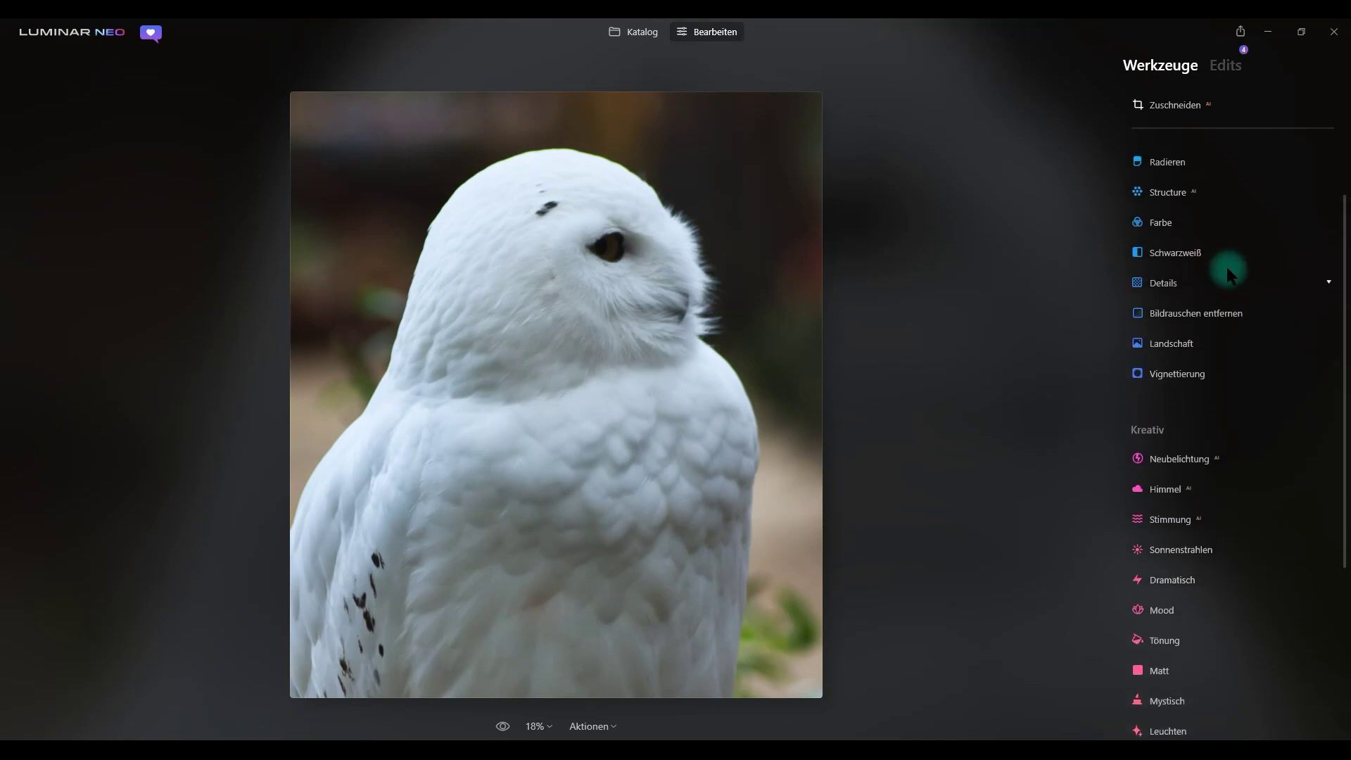
click(1176, 199)
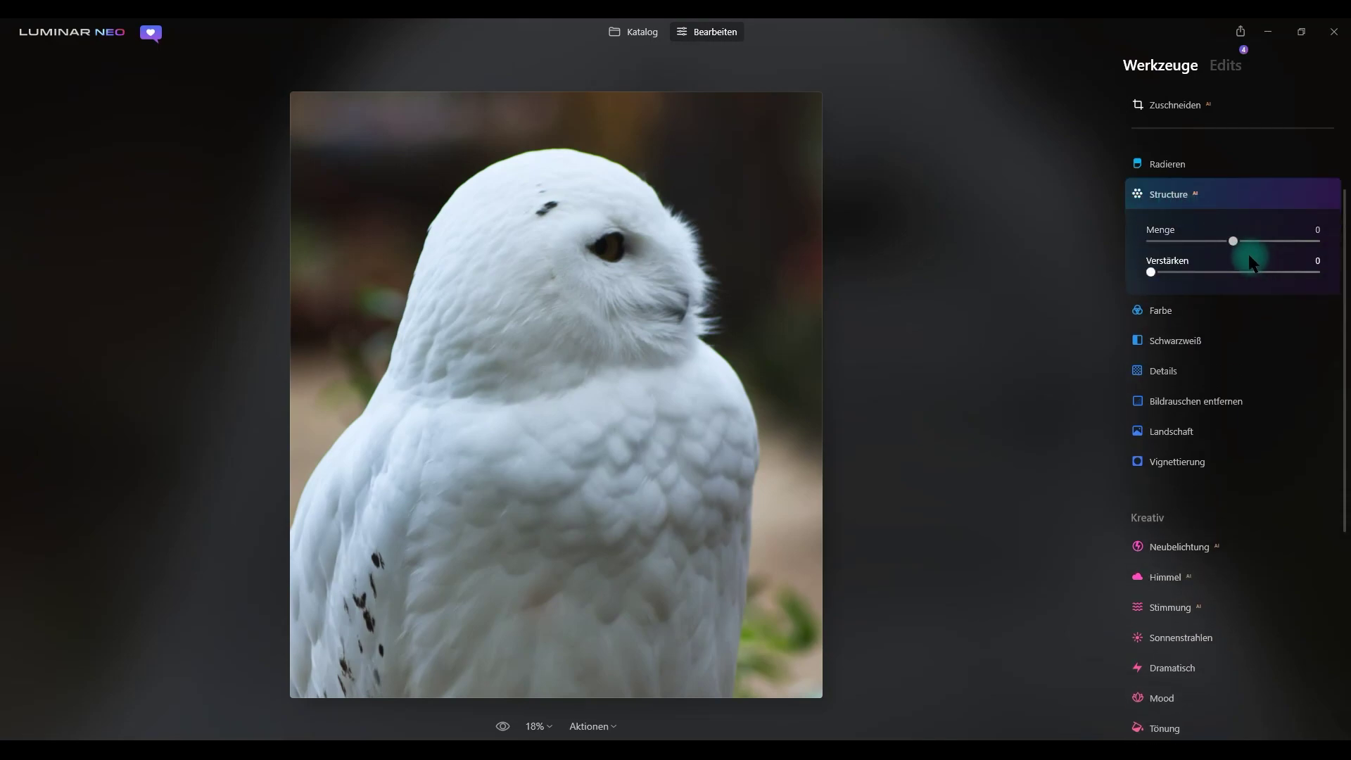
click(1180, 194)
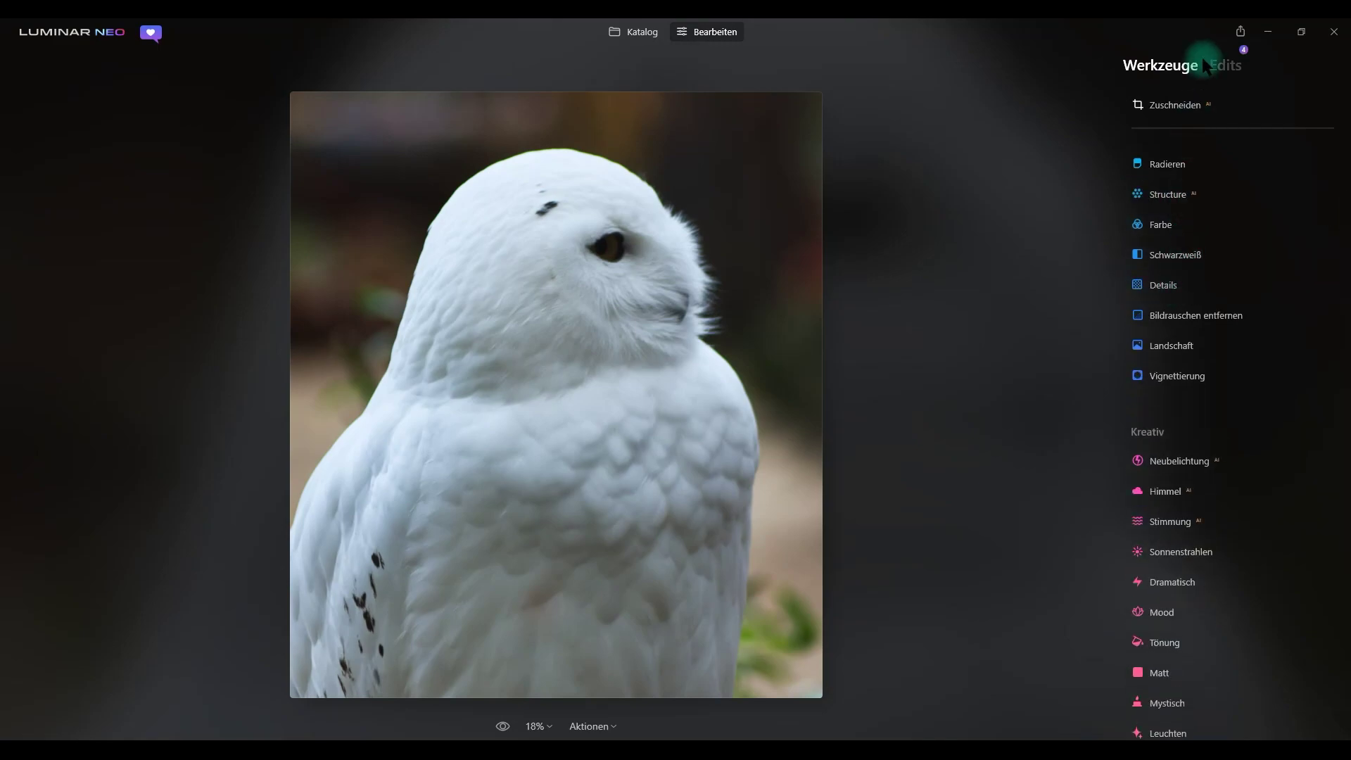
click(1226, 65)
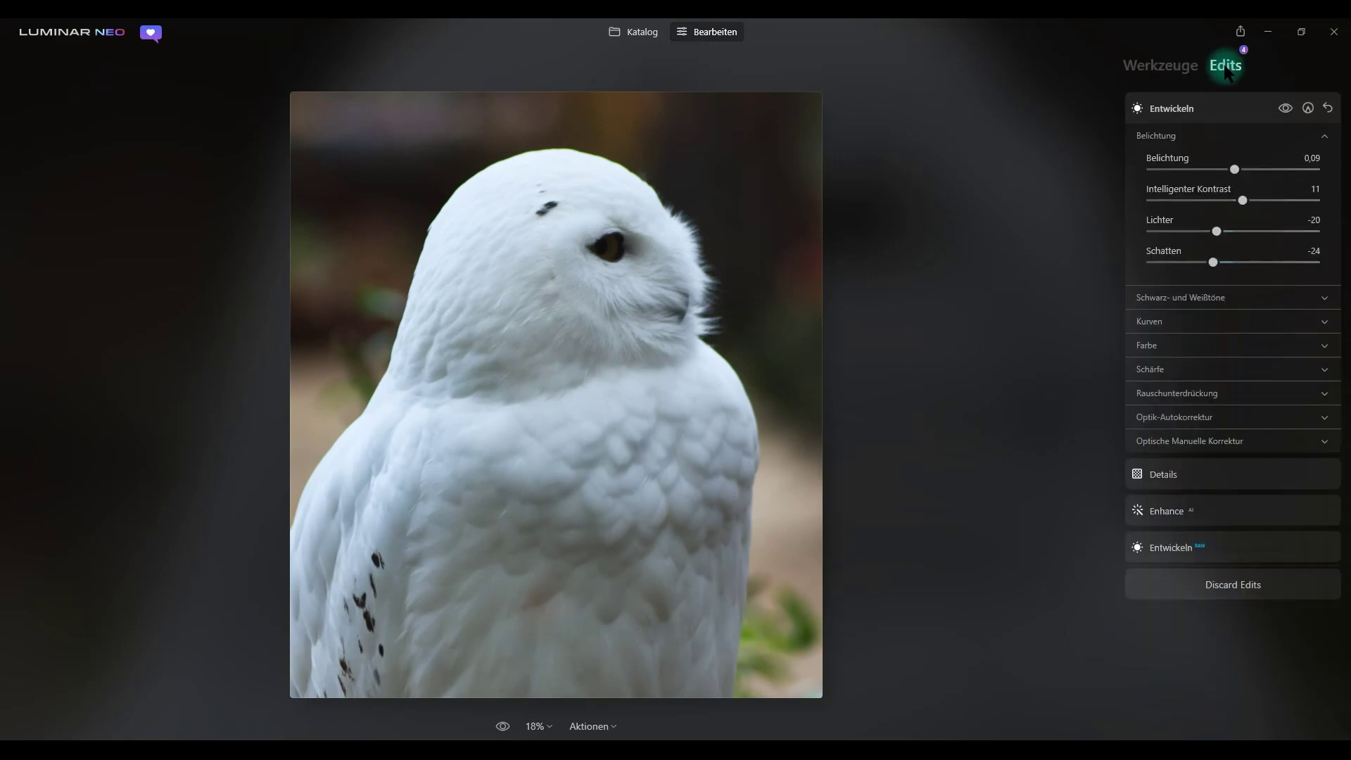
click(1160, 66)
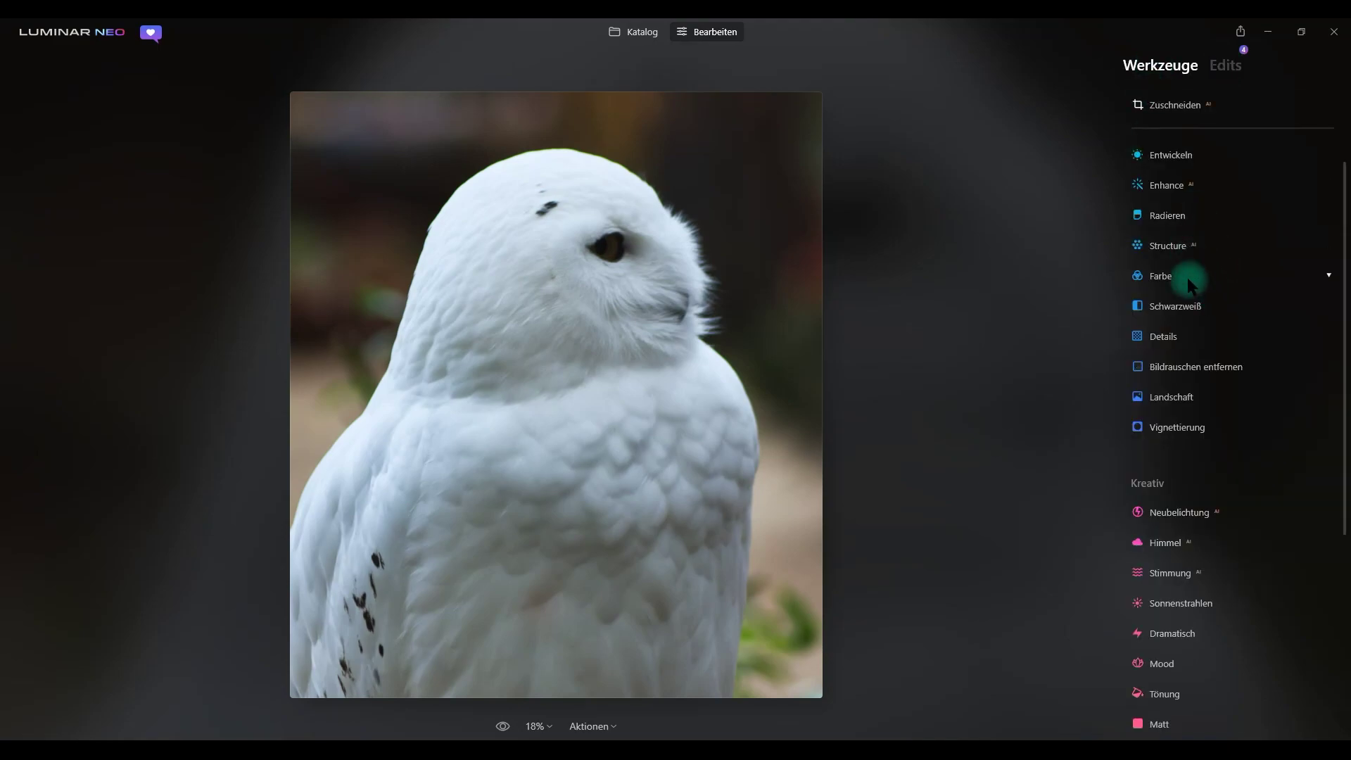
Open Structure and set its Menge to about 25 after testing 100
click(1183, 244)
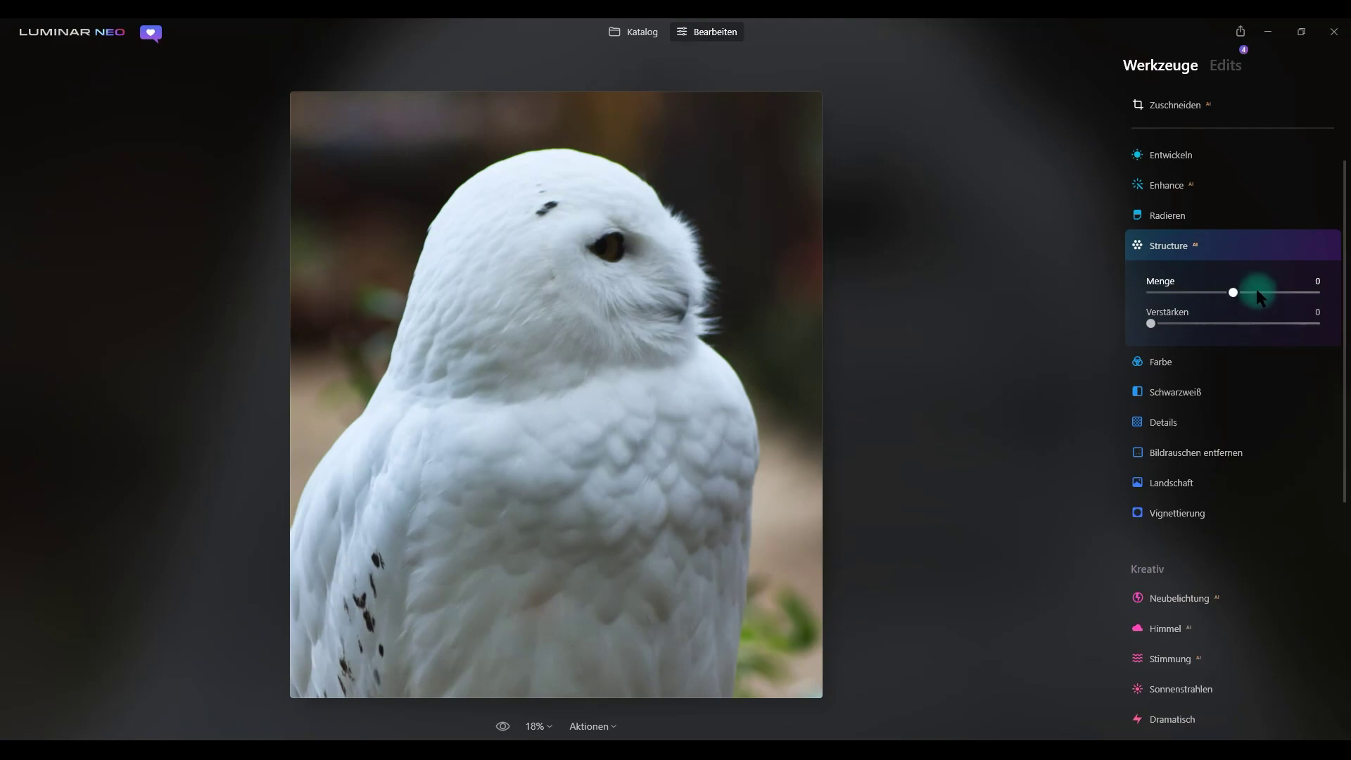
drag(1257, 290, 1324, 291)
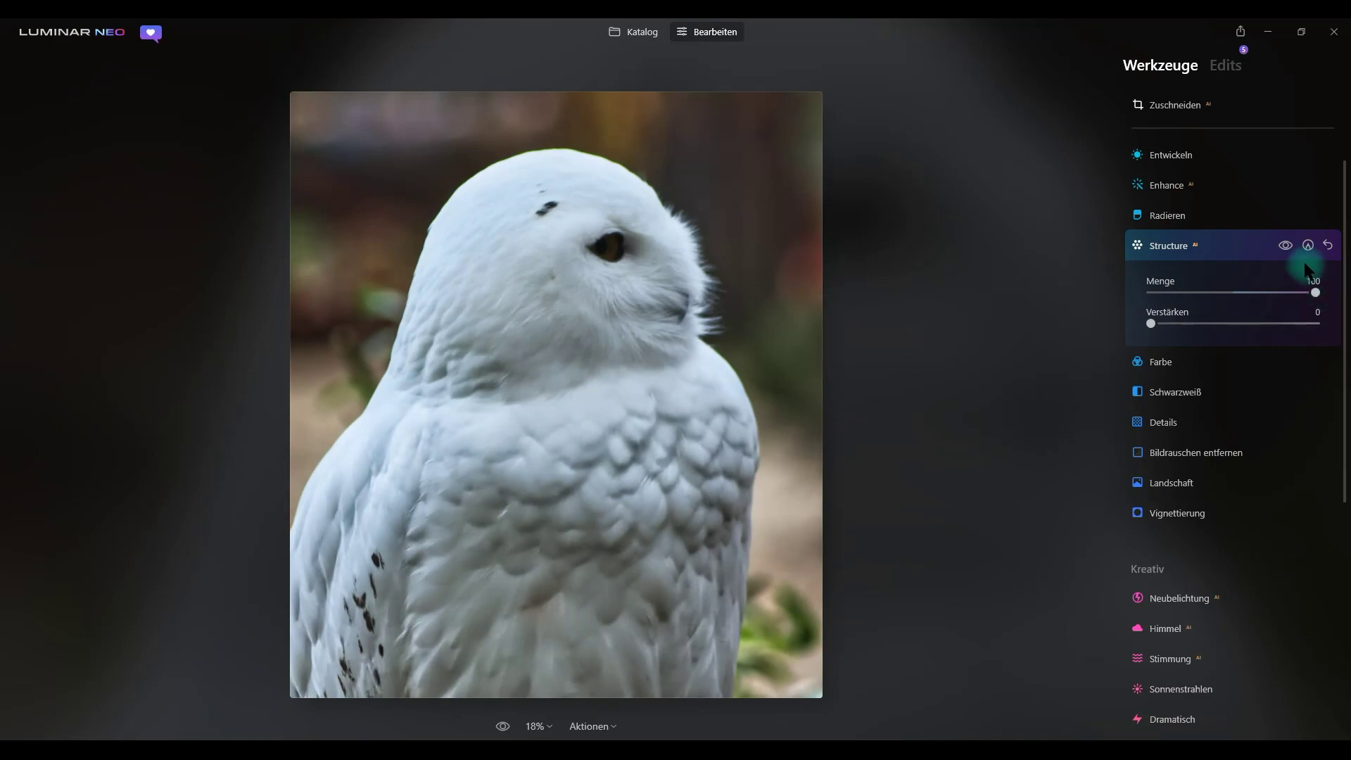
click(1290, 243)
drag(1316, 292, 1251, 292)
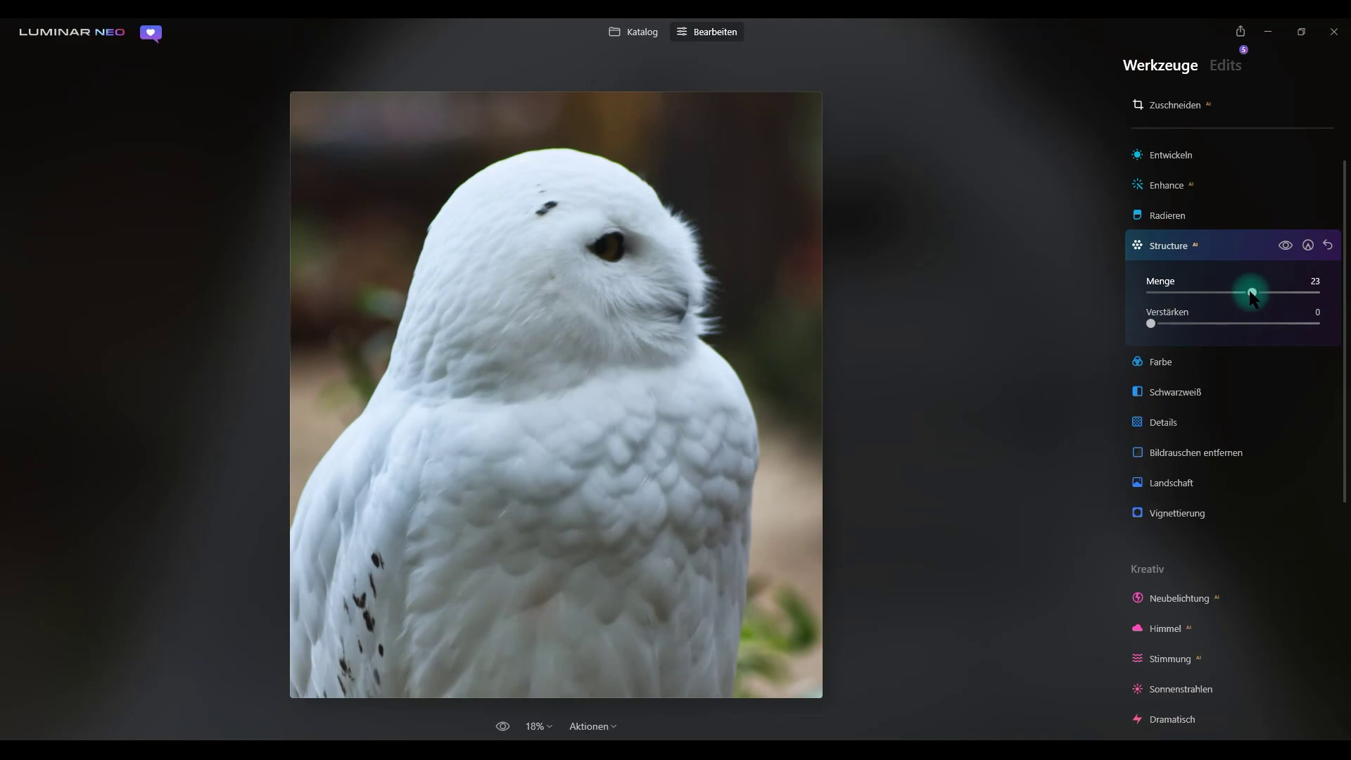
drag(1251, 292, 1253, 292)
Toggle Structure visibility to compare, then open its Malmaske brush settings
click(1285, 246)
click(1285, 248)
click(1285, 247)
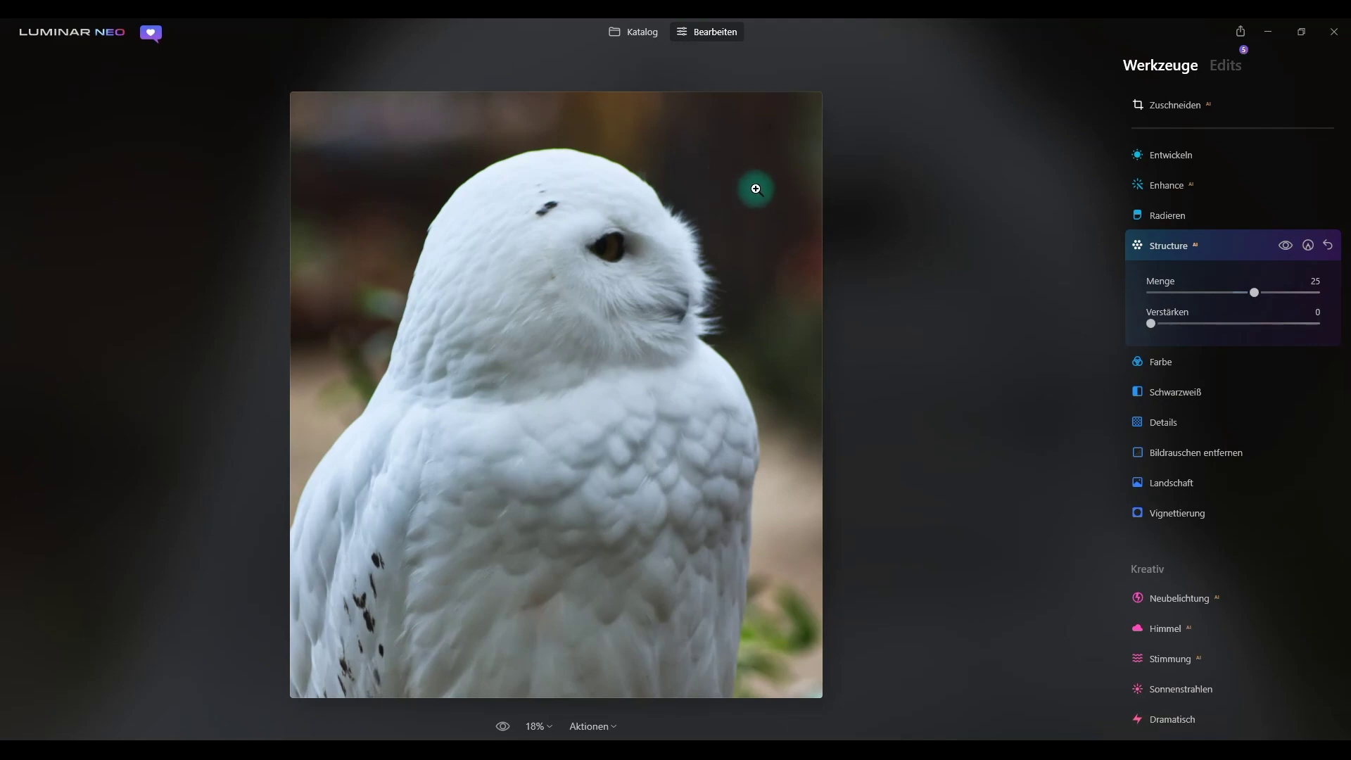
click(1308, 248)
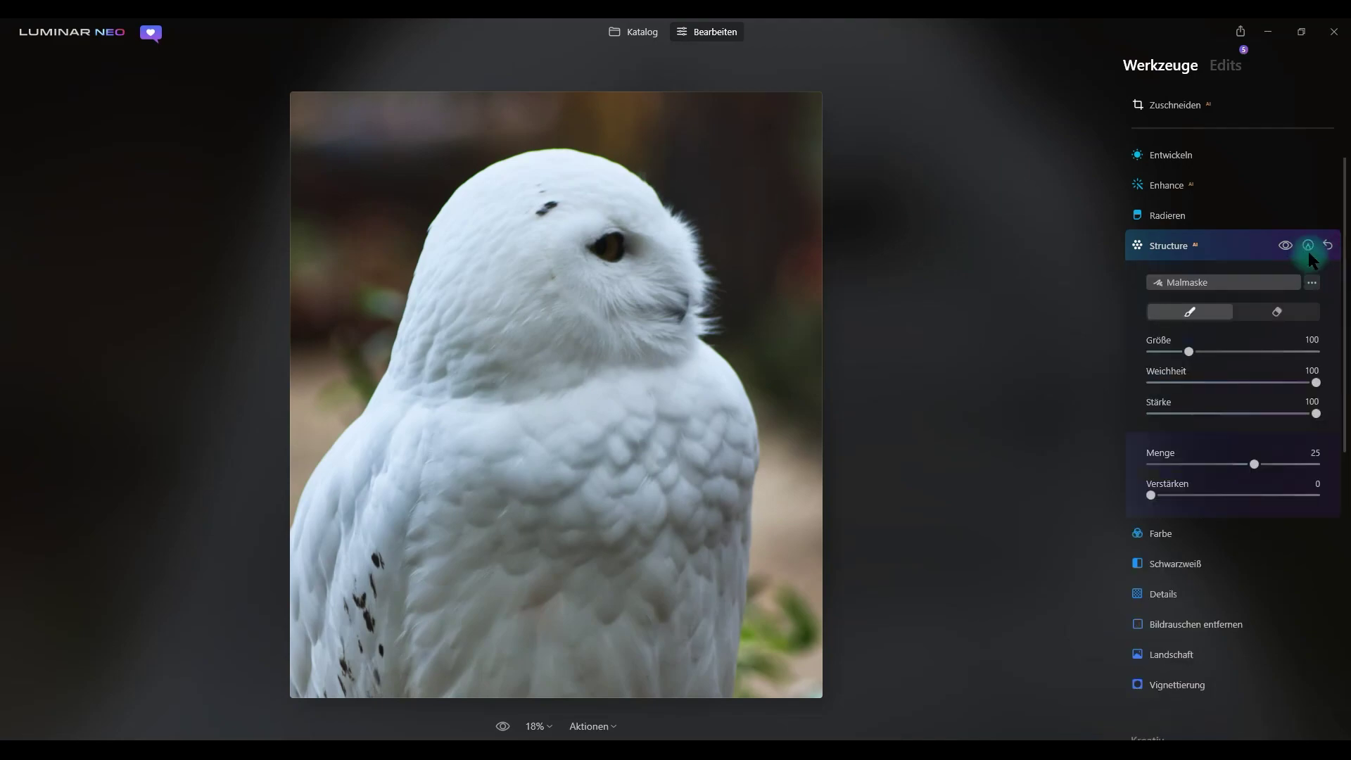
Switch the Malmaske brush to the eraser and show the mask overlay
click(1277, 312)
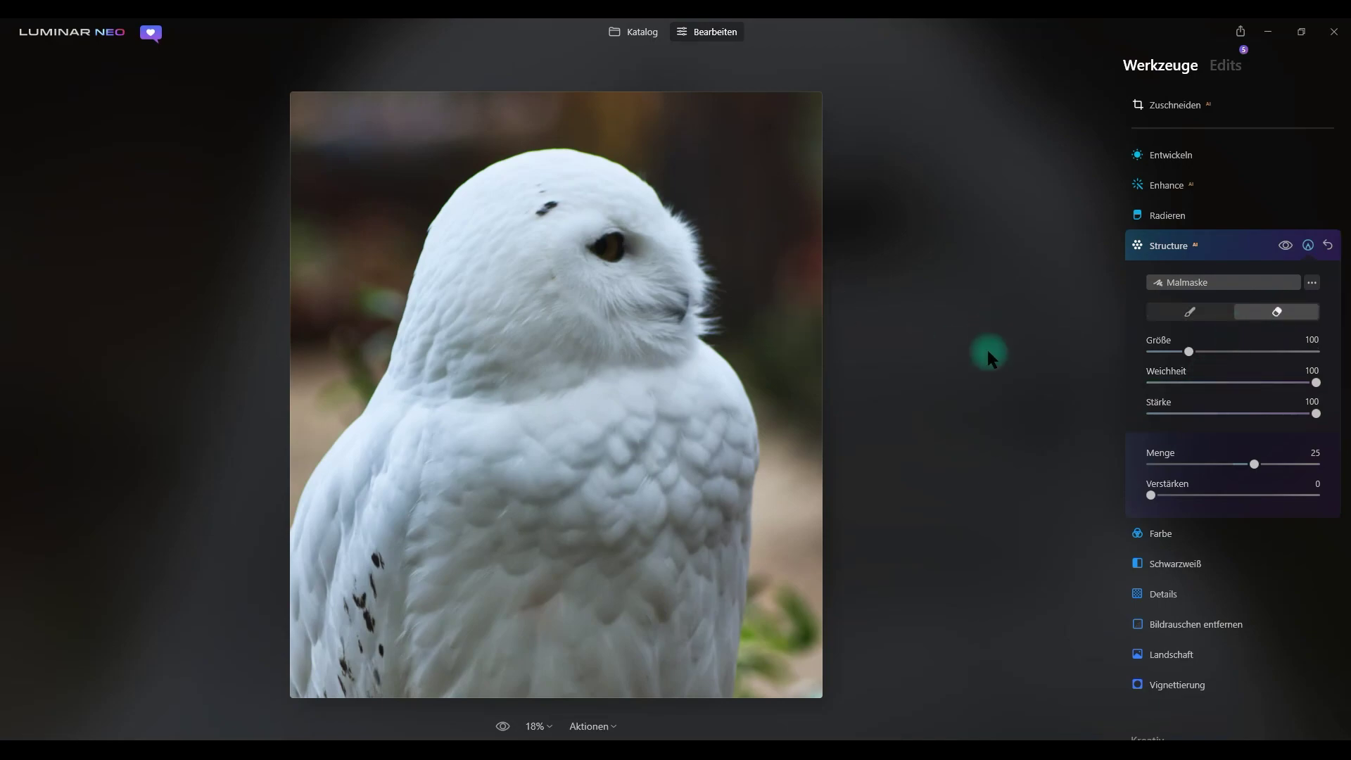
click(1312, 283)
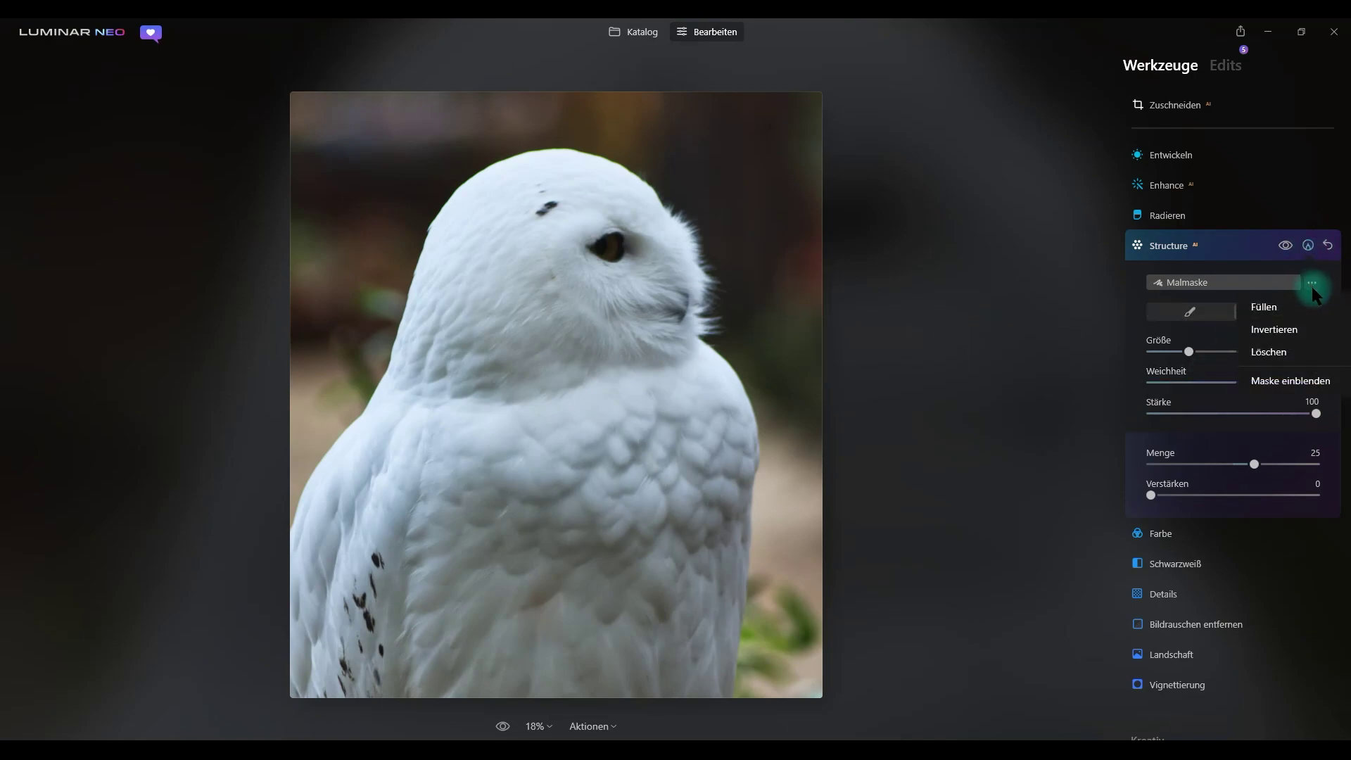
click(1281, 380)
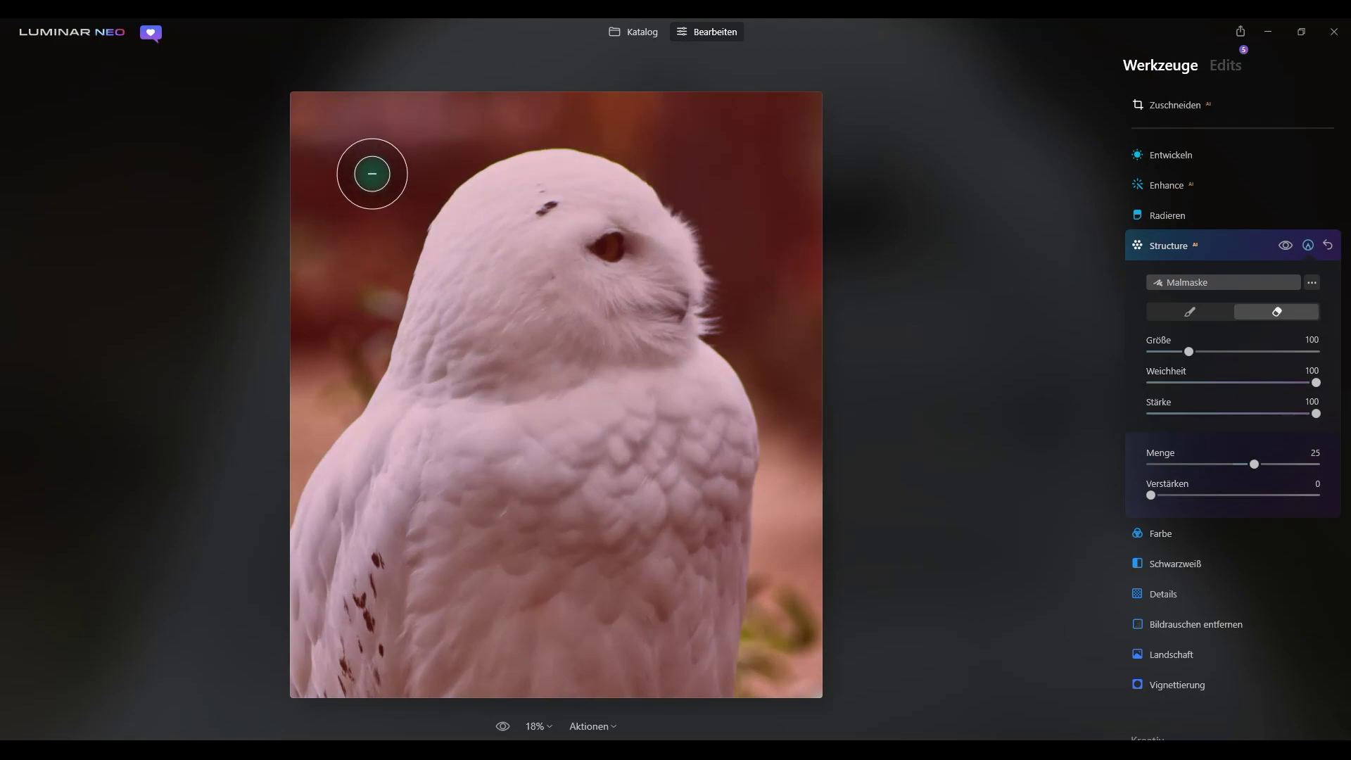
Erase the Structure mask from the top-left, top edge and upper-right background
drag(378, 166, 345, 92)
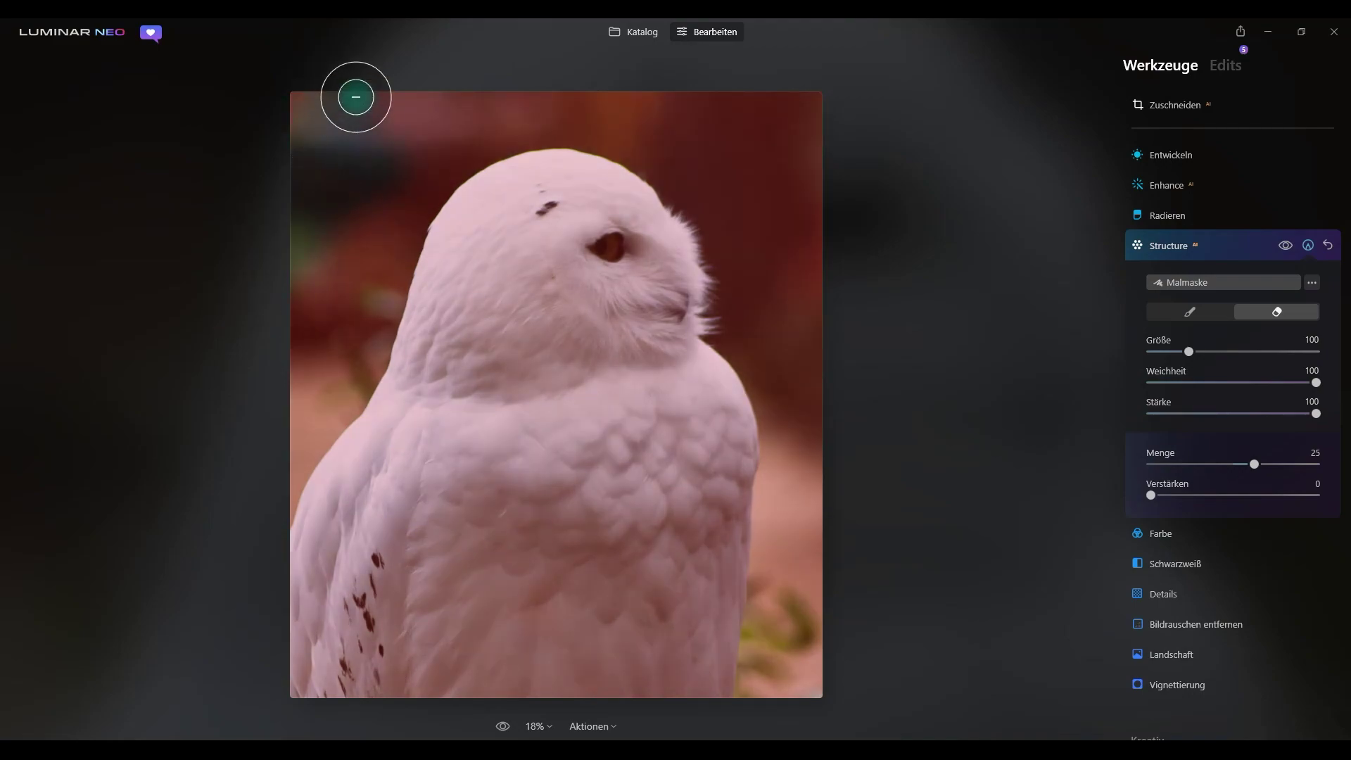
mouse_move(229, 165)
mouse_down()
mouse_move(350, 157)
mouse_move(314, 220)
mouse_move(260, 464)
mouse_move(345, 356)
mouse_move(377, 233)
mouse_move(365, 211)
mouse_move(338, 235)
mouse_move(395, 159)
mouse_move(272, 353)
mouse_move(399, 112)
mouse_move(459, 124)
mouse_move(404, 172)
mouse_move(458, 133)
mouse_move(558, 114)
mouse_move(542, 106)
mouse_move(751, 126)
mouse_move(597, 85)
mouse_move(591, 112)
mouse_move(665, 135)
mouse_move(743, 236)
mouse_move(796, 436)
mouse_move(778, 640)
mouse_move(812, 688)
mouse_up()
mouse_move(814, 371)
mouse_down()
mouse_move(751, 141)
mouse_move(820, 305)
mouse_move(824, 260)
mouse_move(847, 331)
mouse_up()
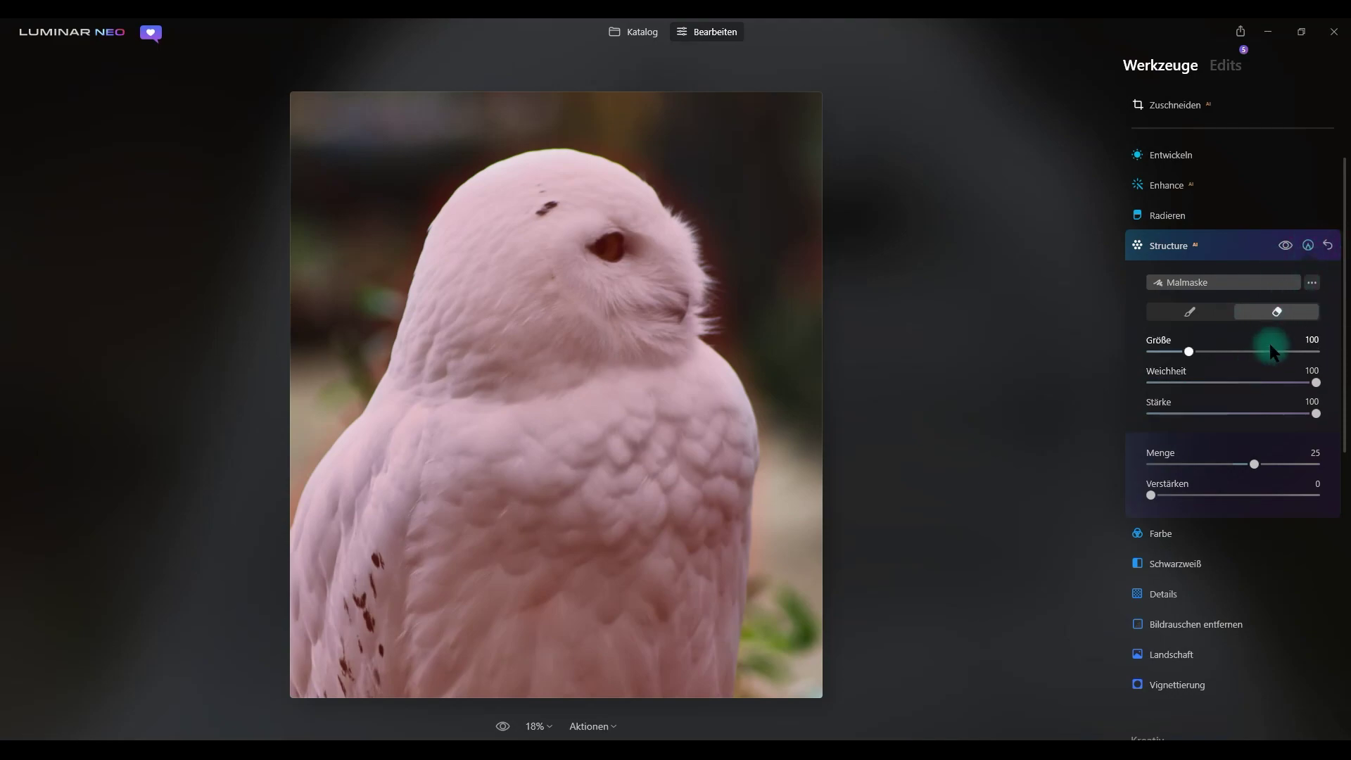
Finish mask editing and test Structure Verstärken at its maximum and minimum
click(1309, 246)
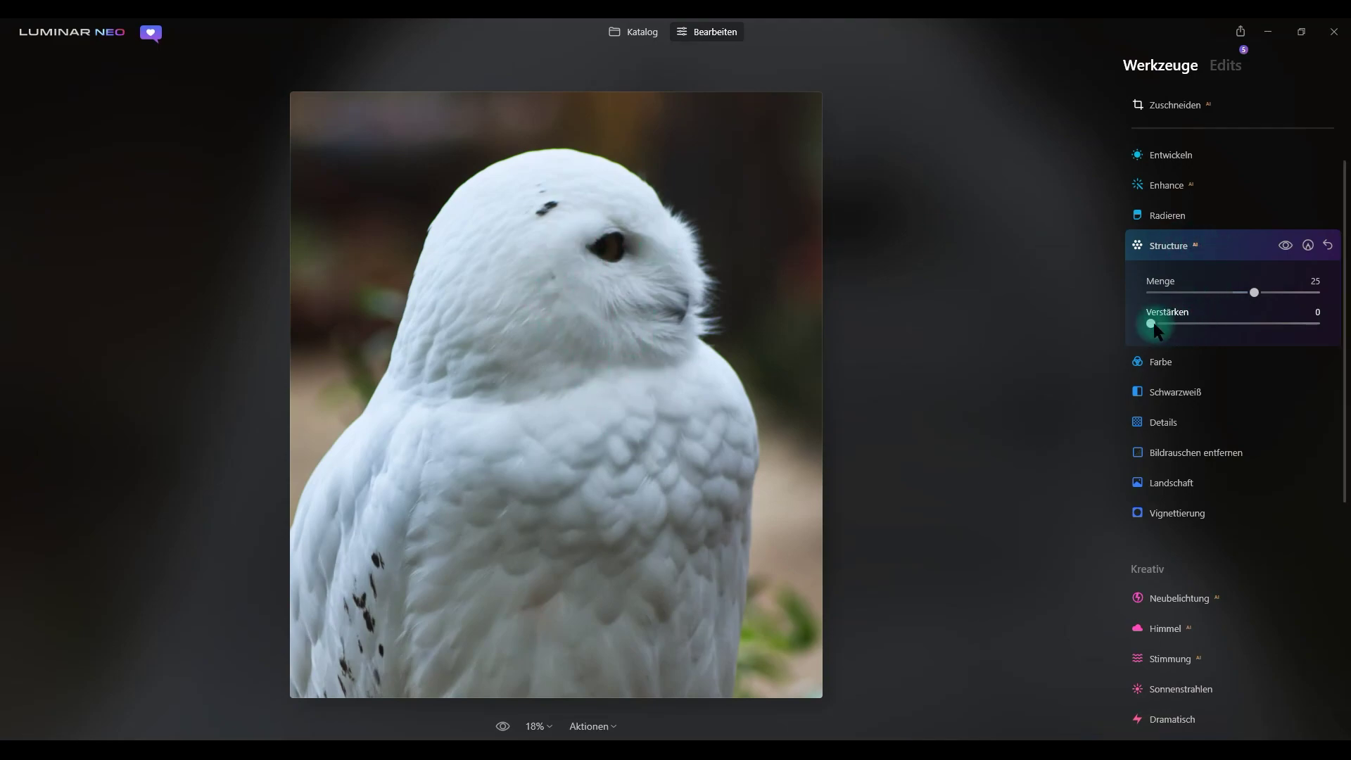
drag(1151, 324, 1310, 323)
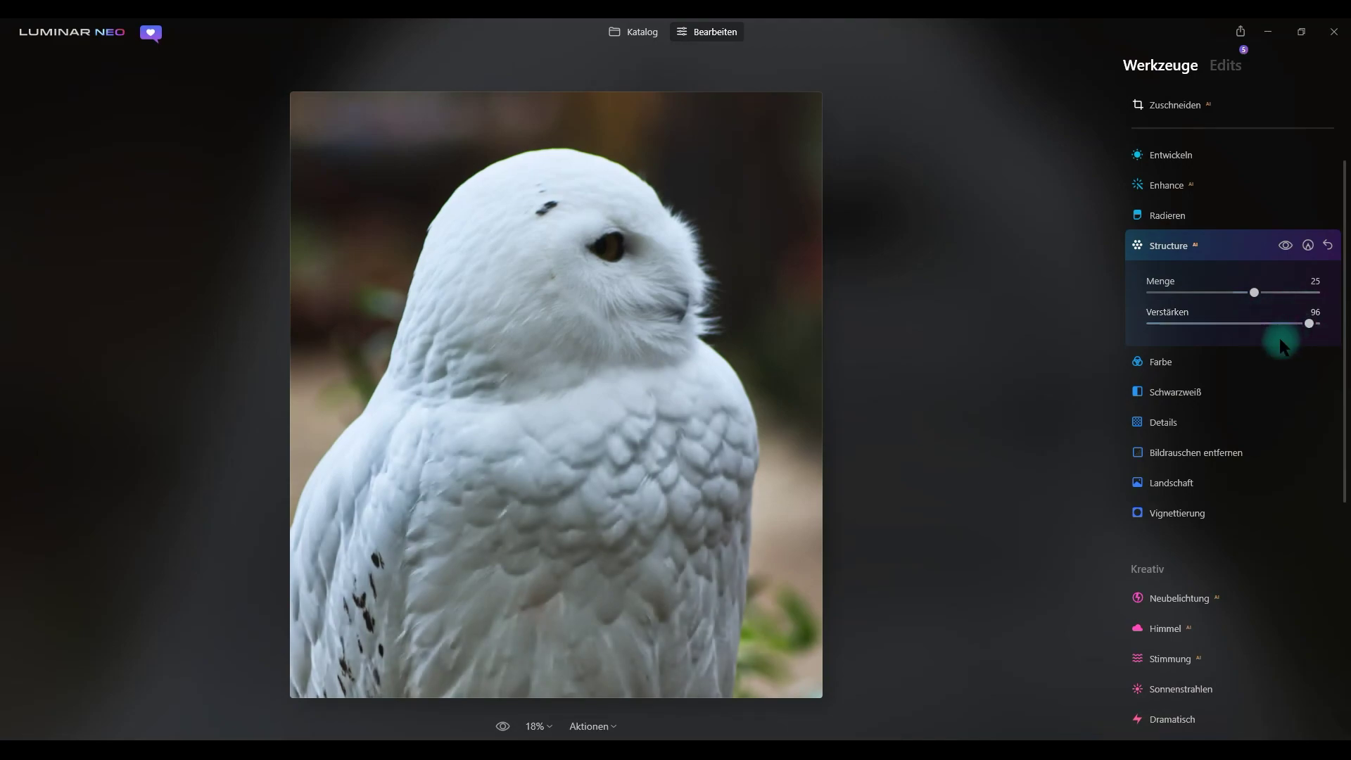
drag(1311, 331, 1319, 325)
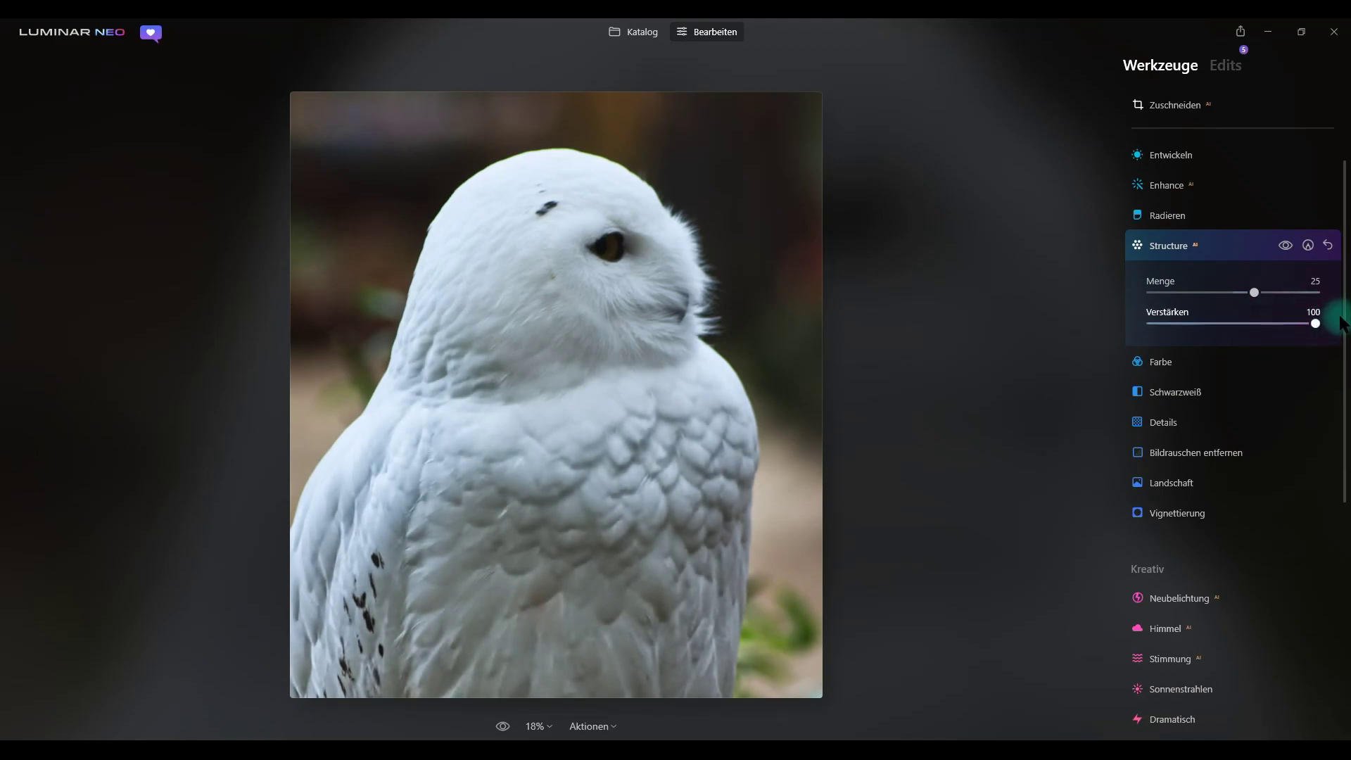
click(1285, 246)
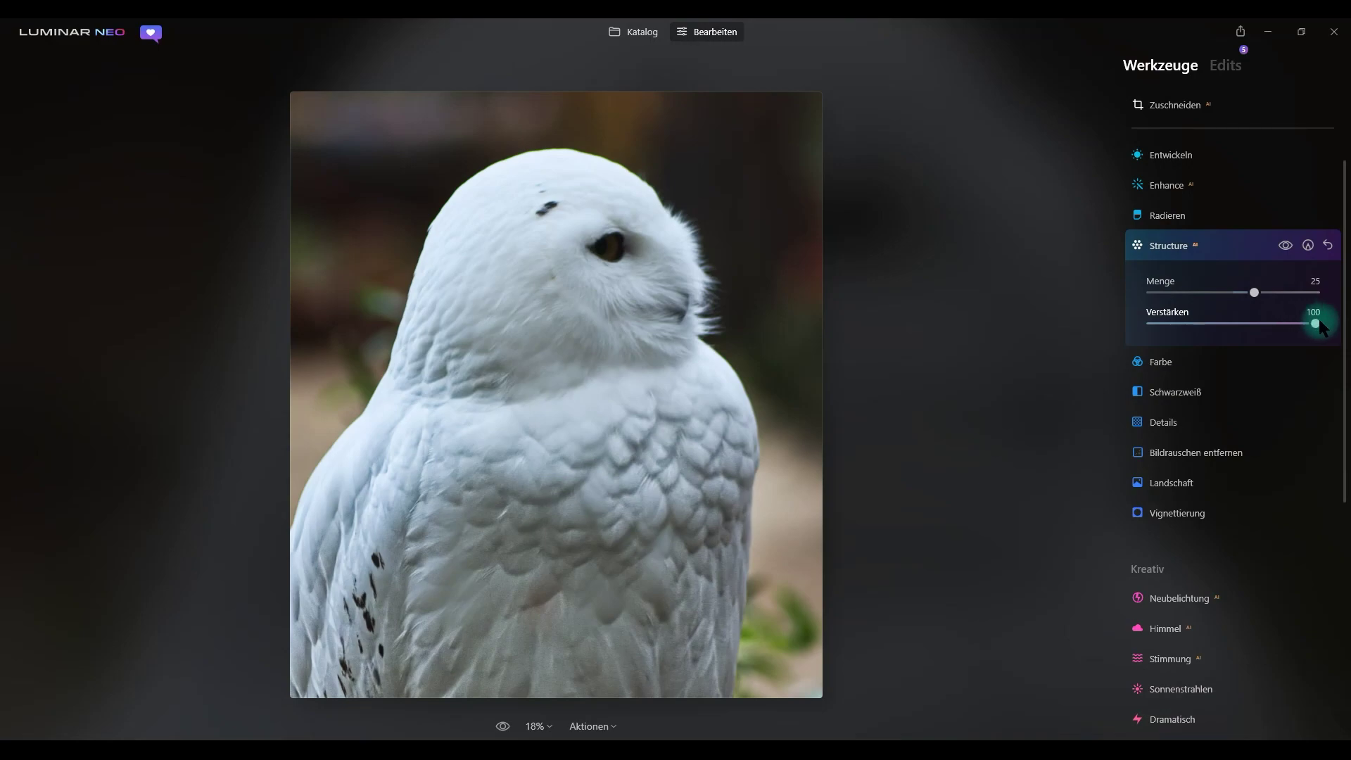
mouse_move(1315, 324)
mouse_down()
mouse_move(1125, 315)
mouse_move(1345, 328)
mouse_up()
Enter a Verstärken value of 50 directly in its value field
double_click(1315, 316)
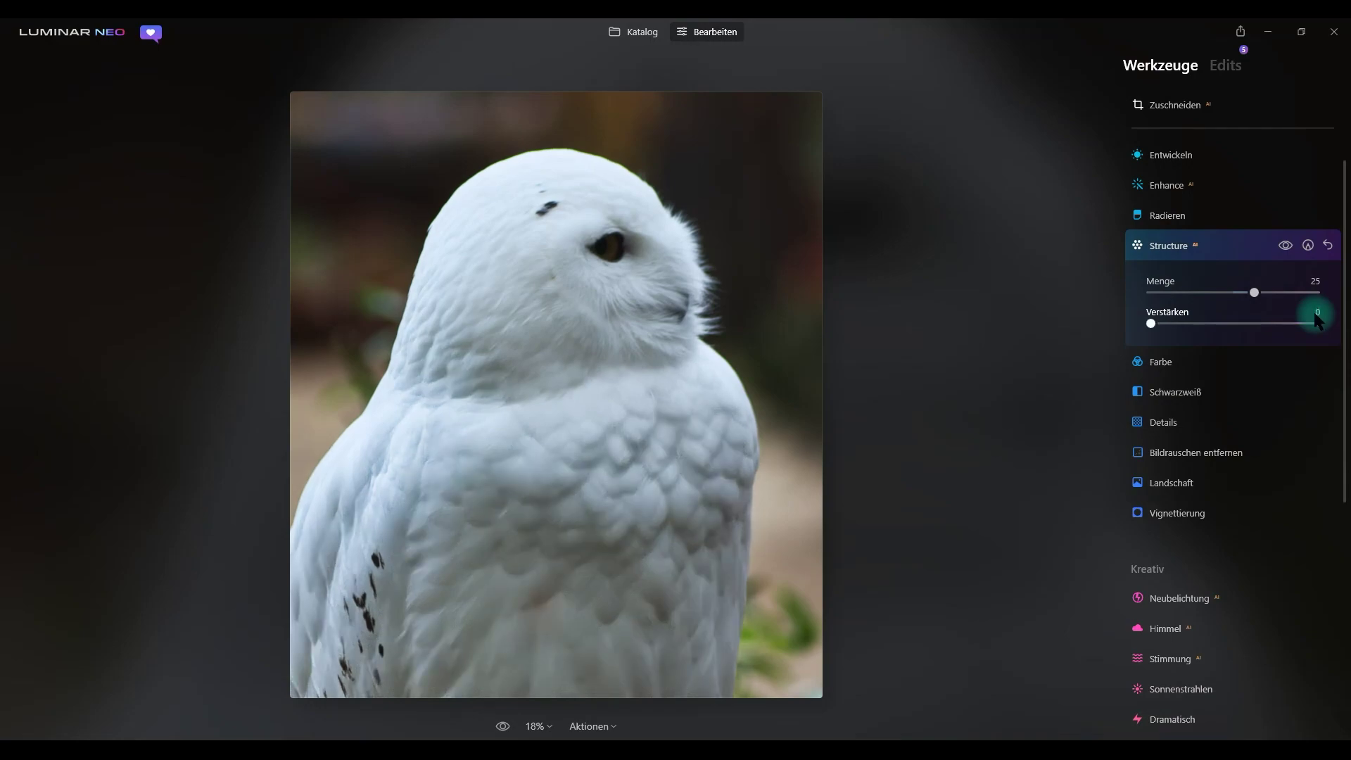
mouse_move(1225, 362)
text(0)
text(4)
key(BackSpace)
key(Return)
Relight the owl with Neubelichtung, setting Helligkeit nah to 50 and Helligkeit fern to -50
click(1177, 250)
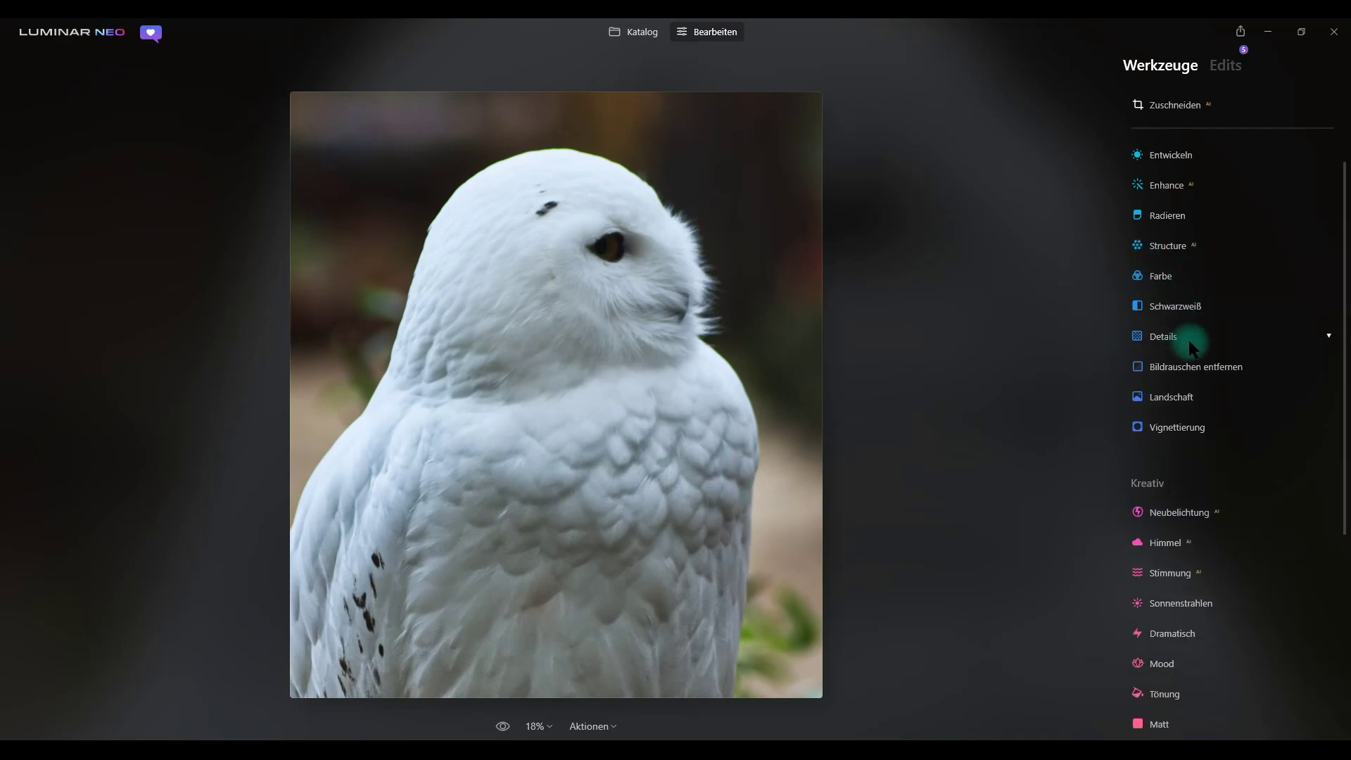
scroll(1202, 327, down, 3)
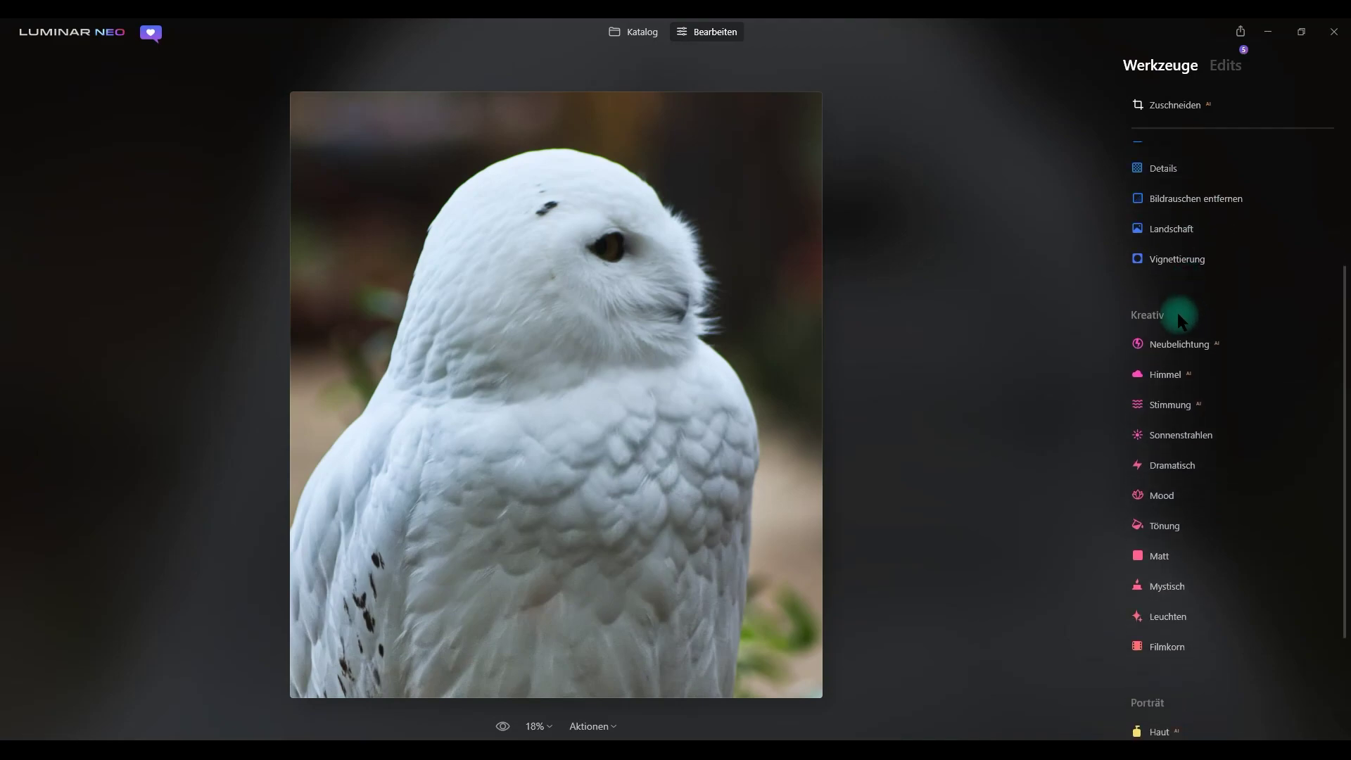
click(1184, 349)
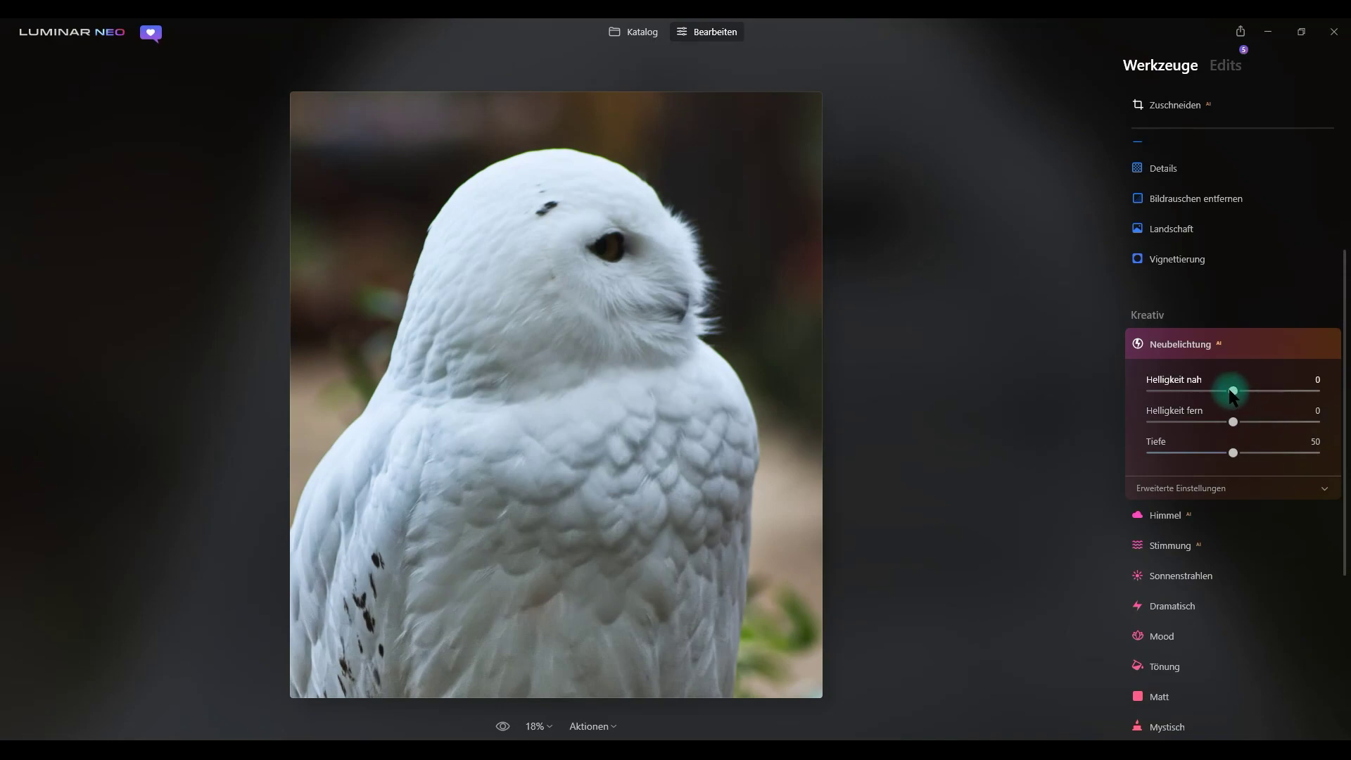
mouse_move(1231, 391)
mouse_down()
mouse_move(1204, 391)
mouse_move(1272, 392)
mouse_up()
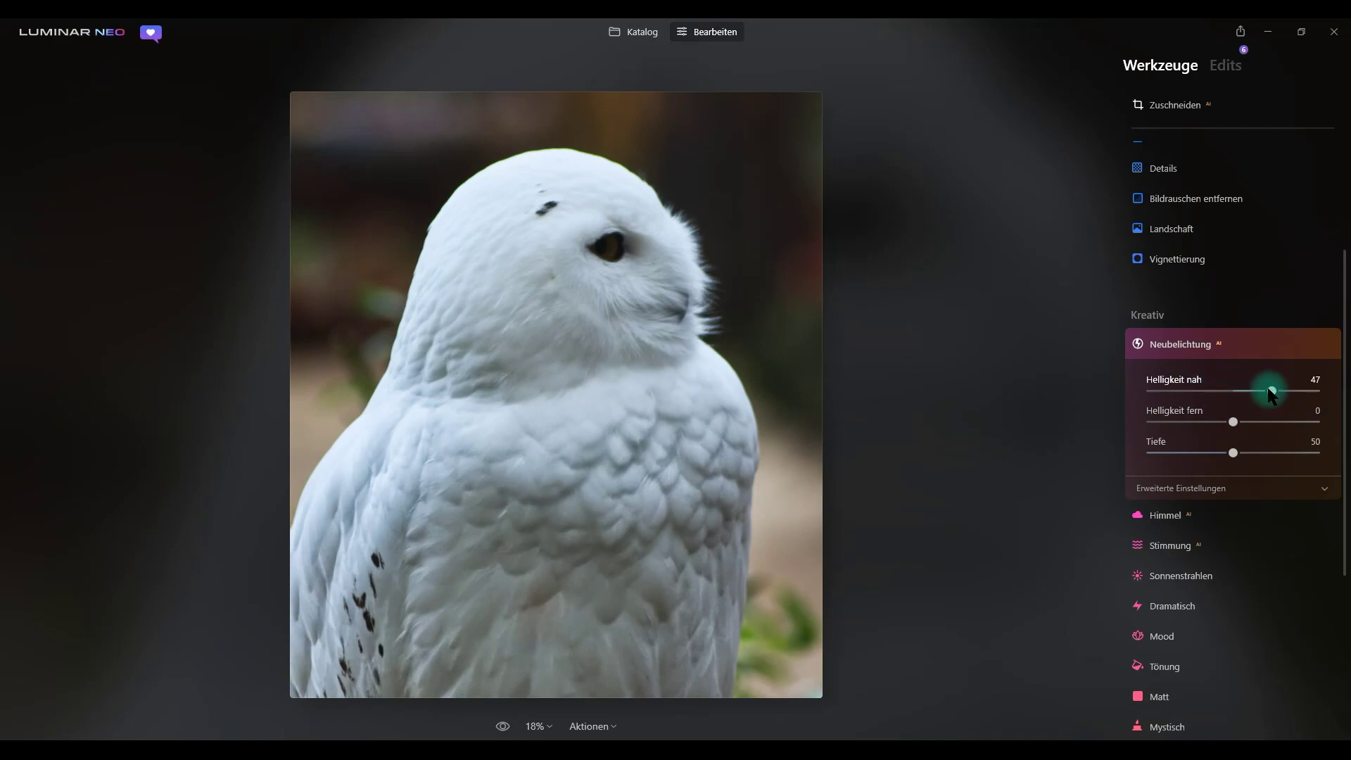
drag(1273, 391, 1340, 391)
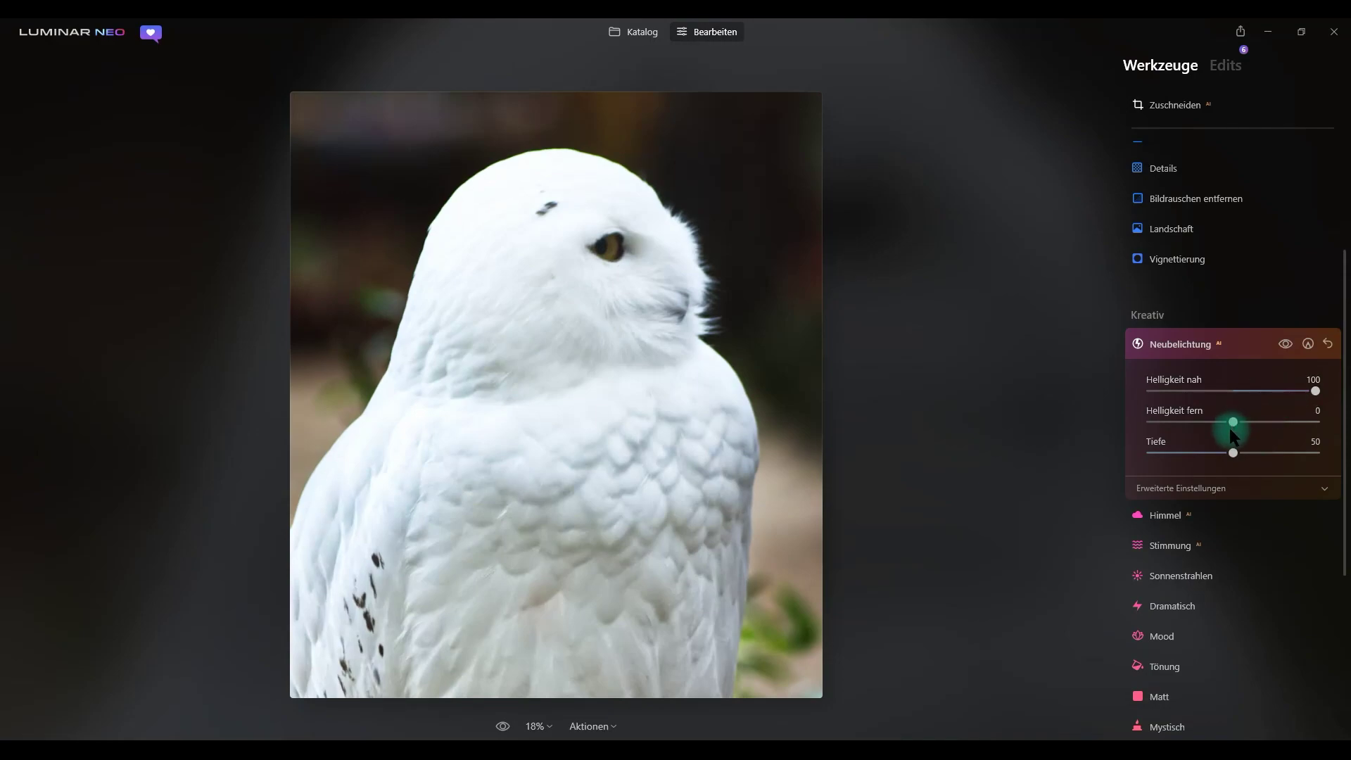
drag(1212, 425, 1192, 428)
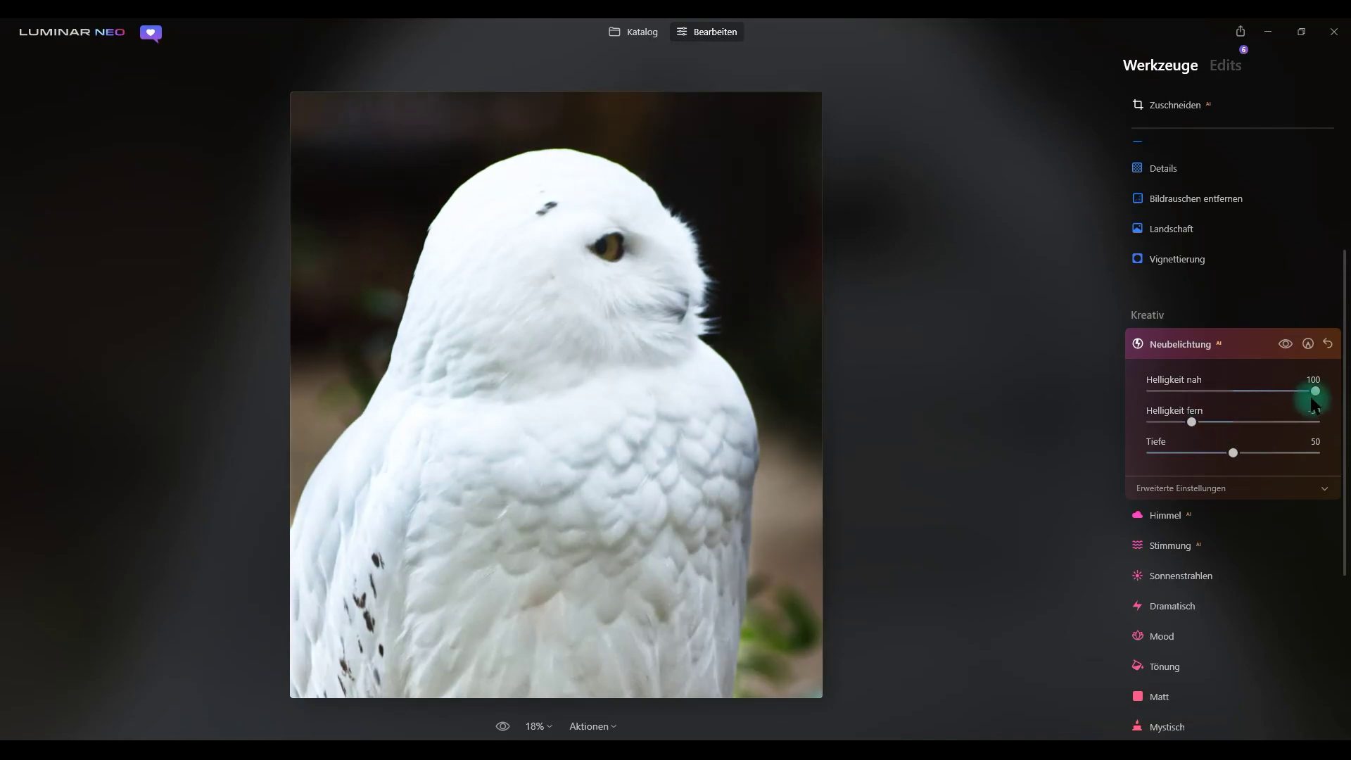
drag(1315, 391, 1256, 399)
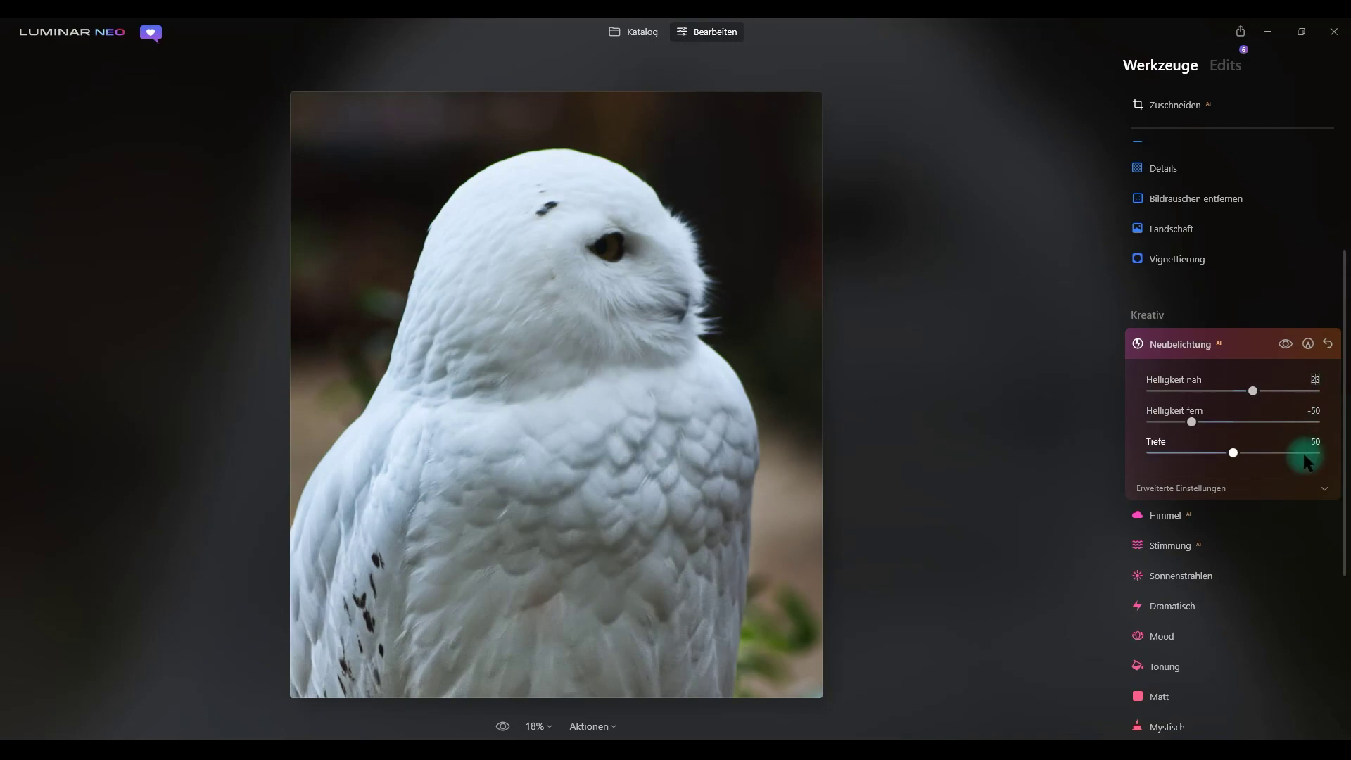
text(50)
key(ctrl+a)
text(5)
text(0)
key(Tab)
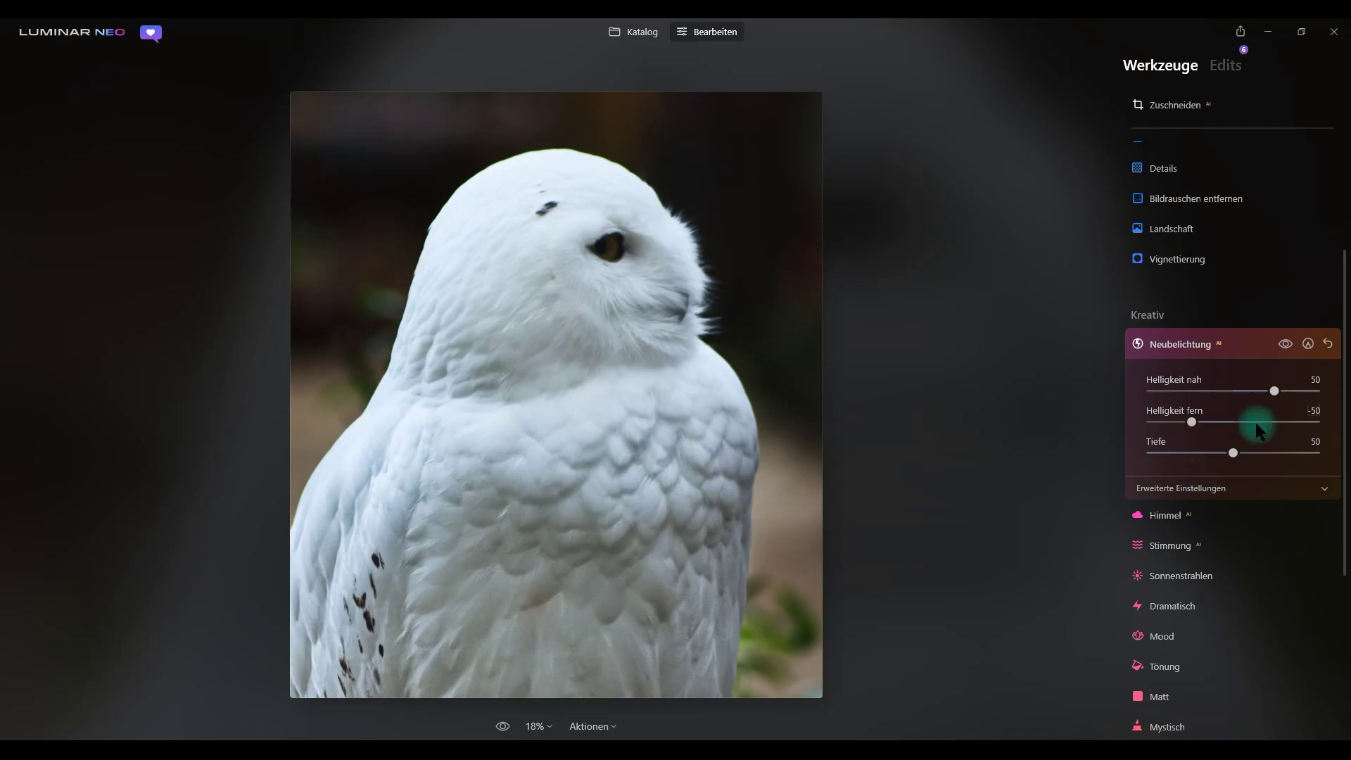
click(1286, 344)
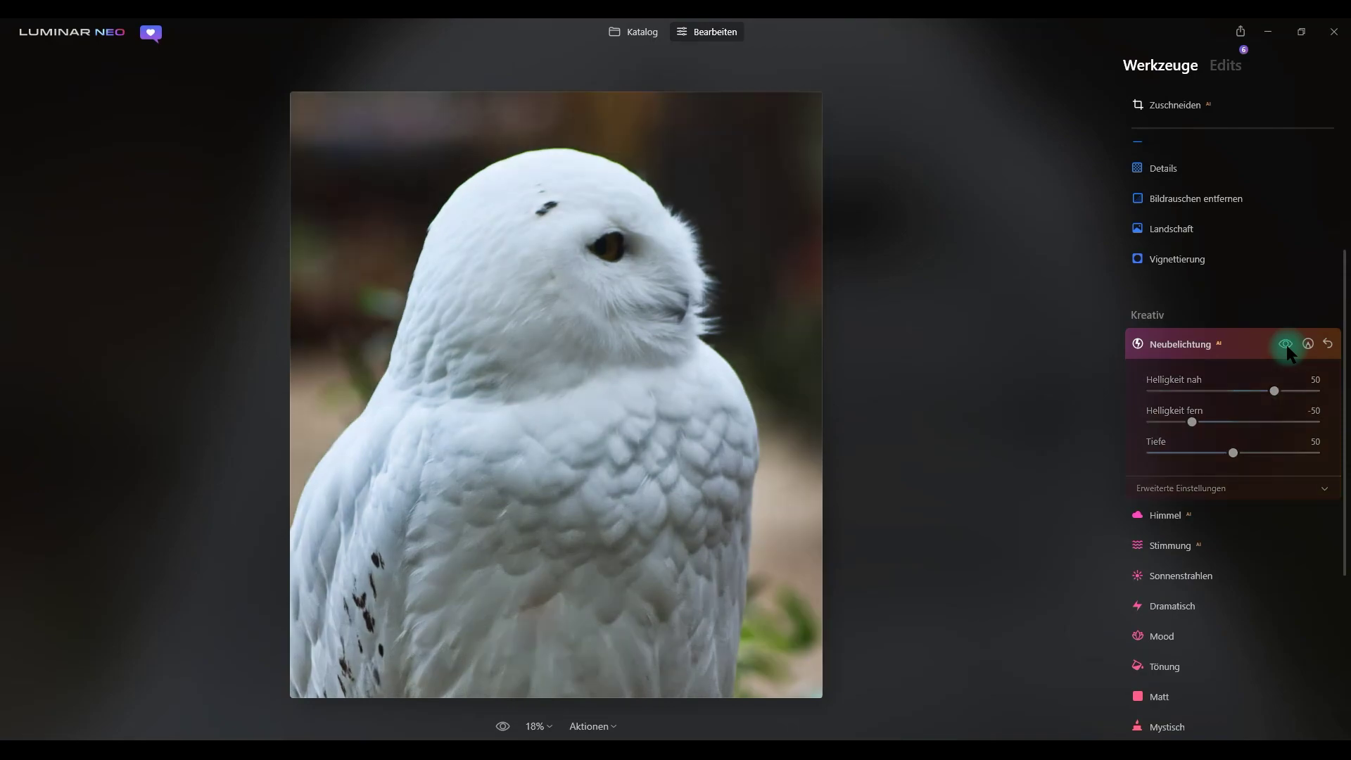
click(1286, 344)
click(1286, 344)
click(1287, 345)
click(1287, 345)
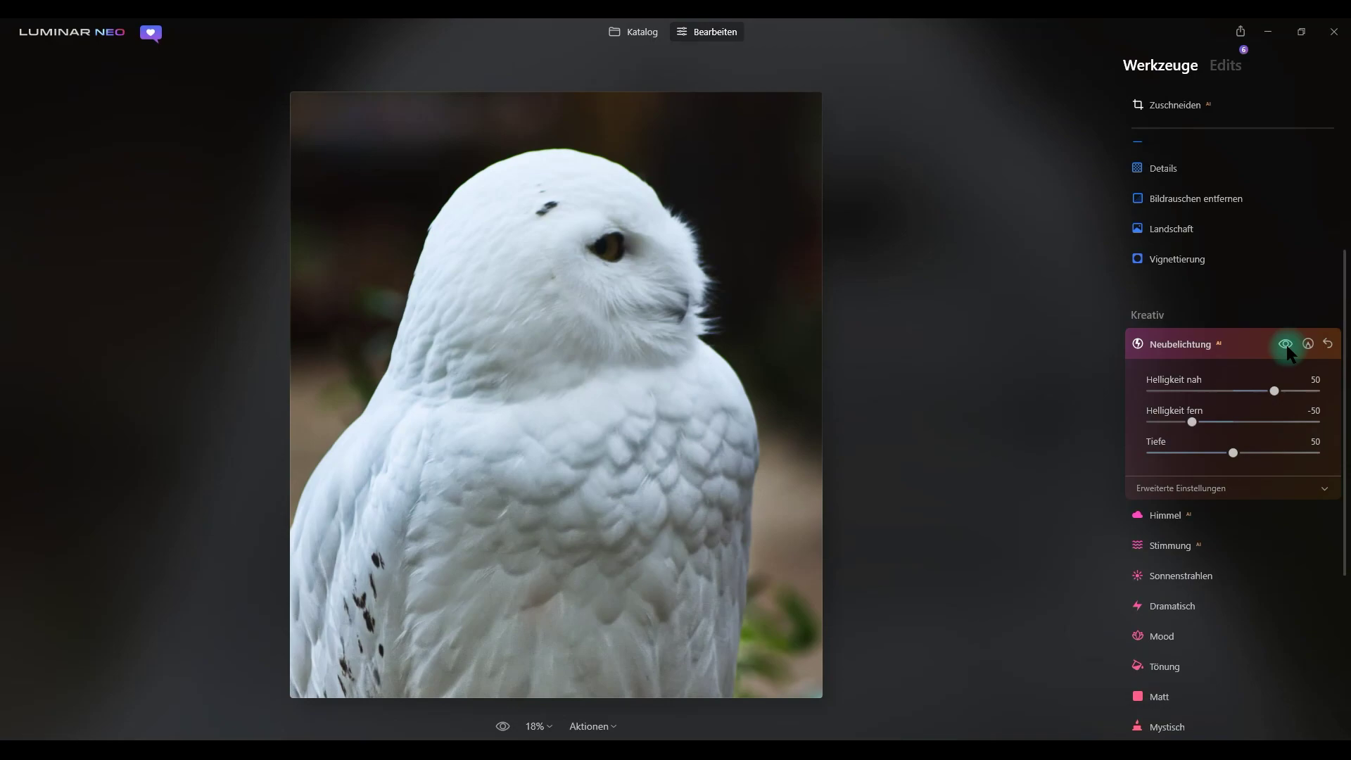
click(1286, 345)
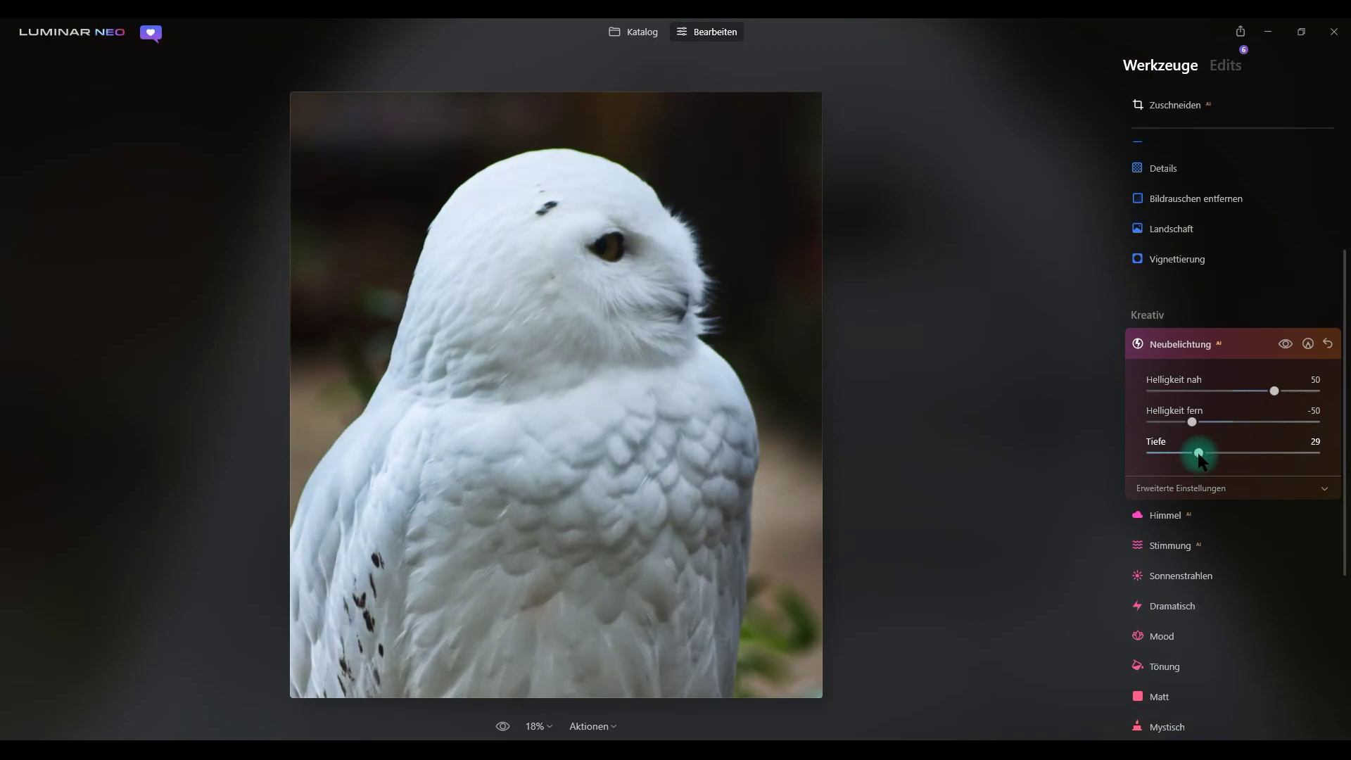
drag(1199, 454, 1252, 455)
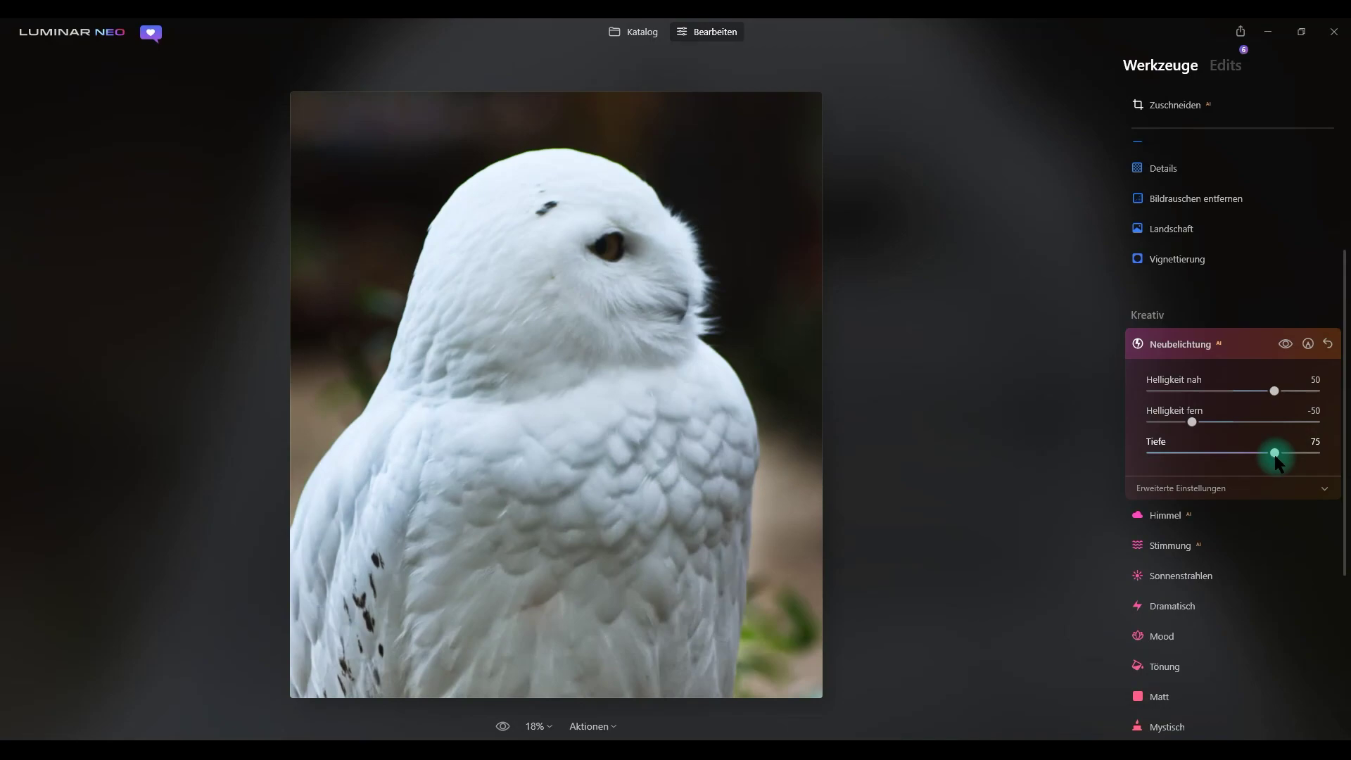
drag(1276, 454, 1255, 454)
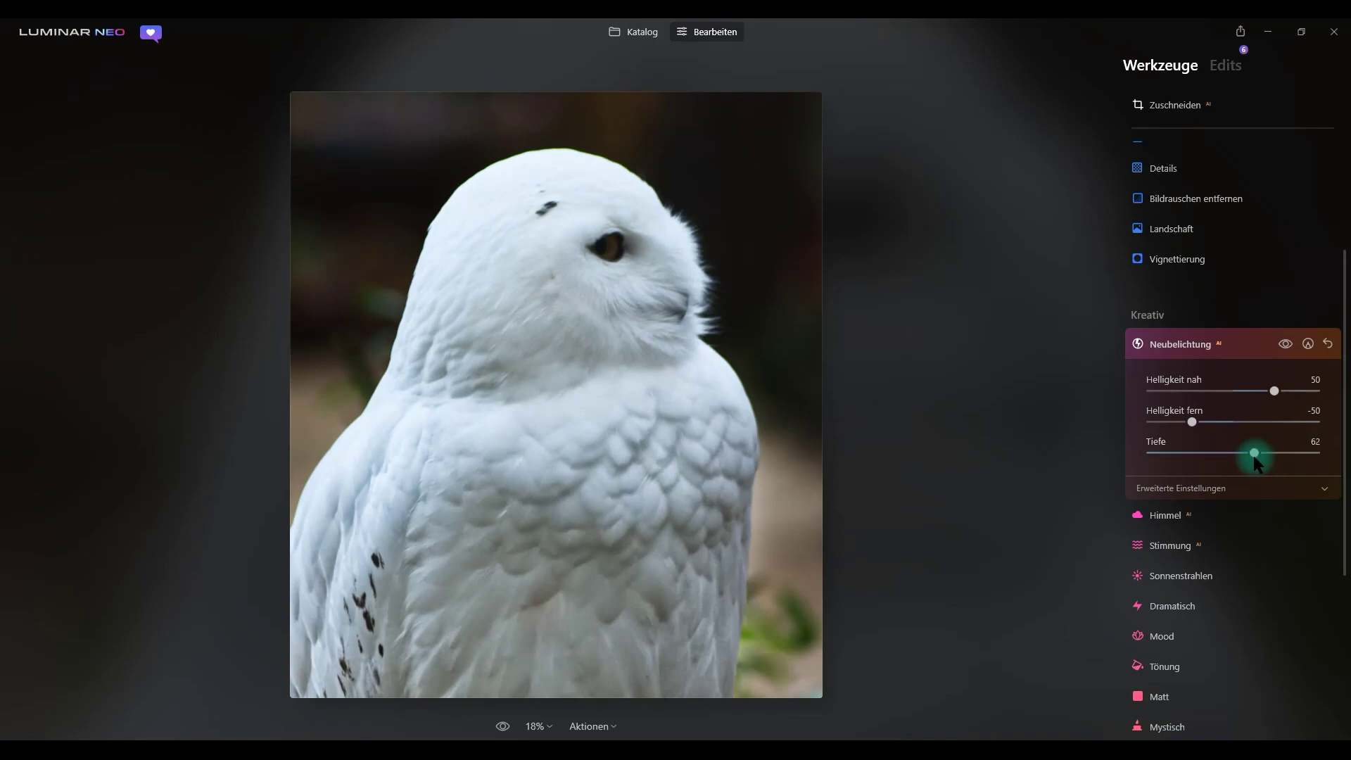
drag(1255, 457, 1241, 448)
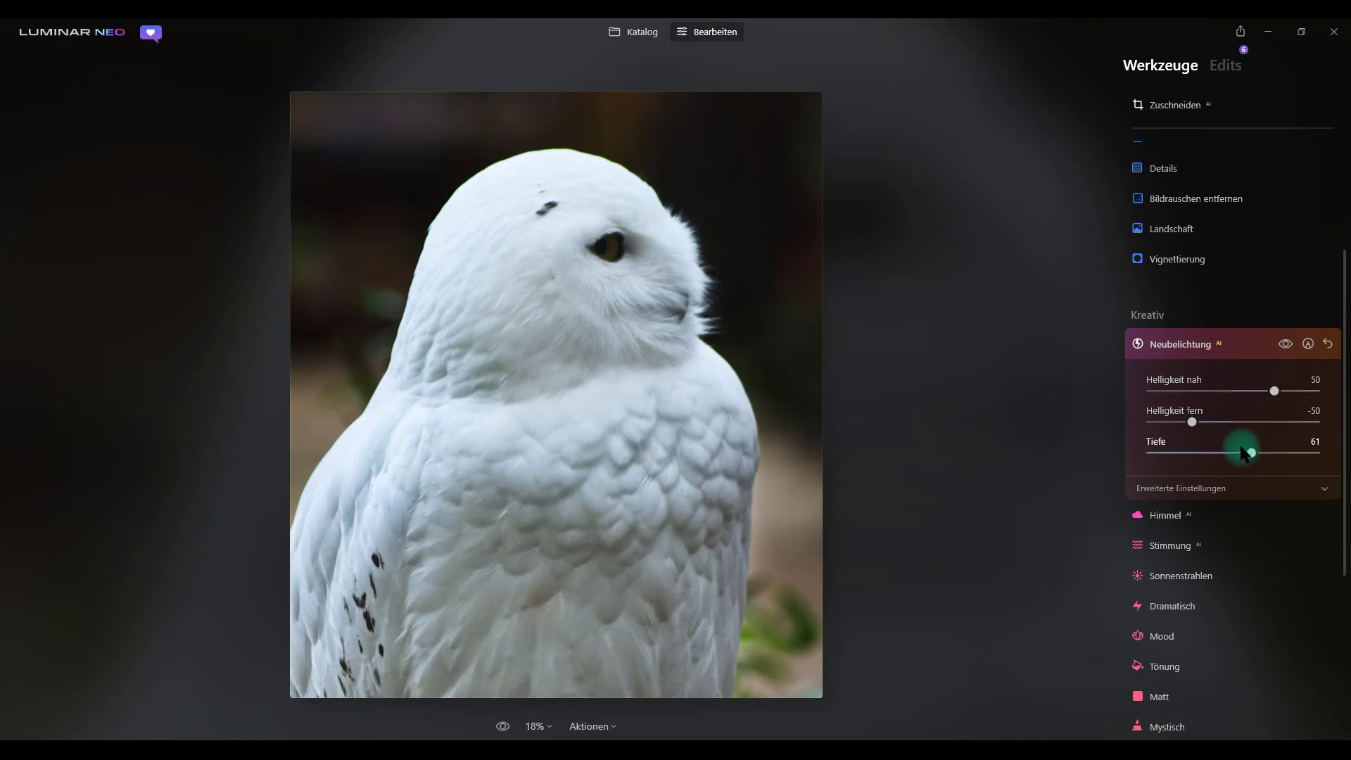
Raise Neubelichtung's Halo entfernen to 63, keep near colour temperature at 0, and fold the settings away
click(1219, 490)
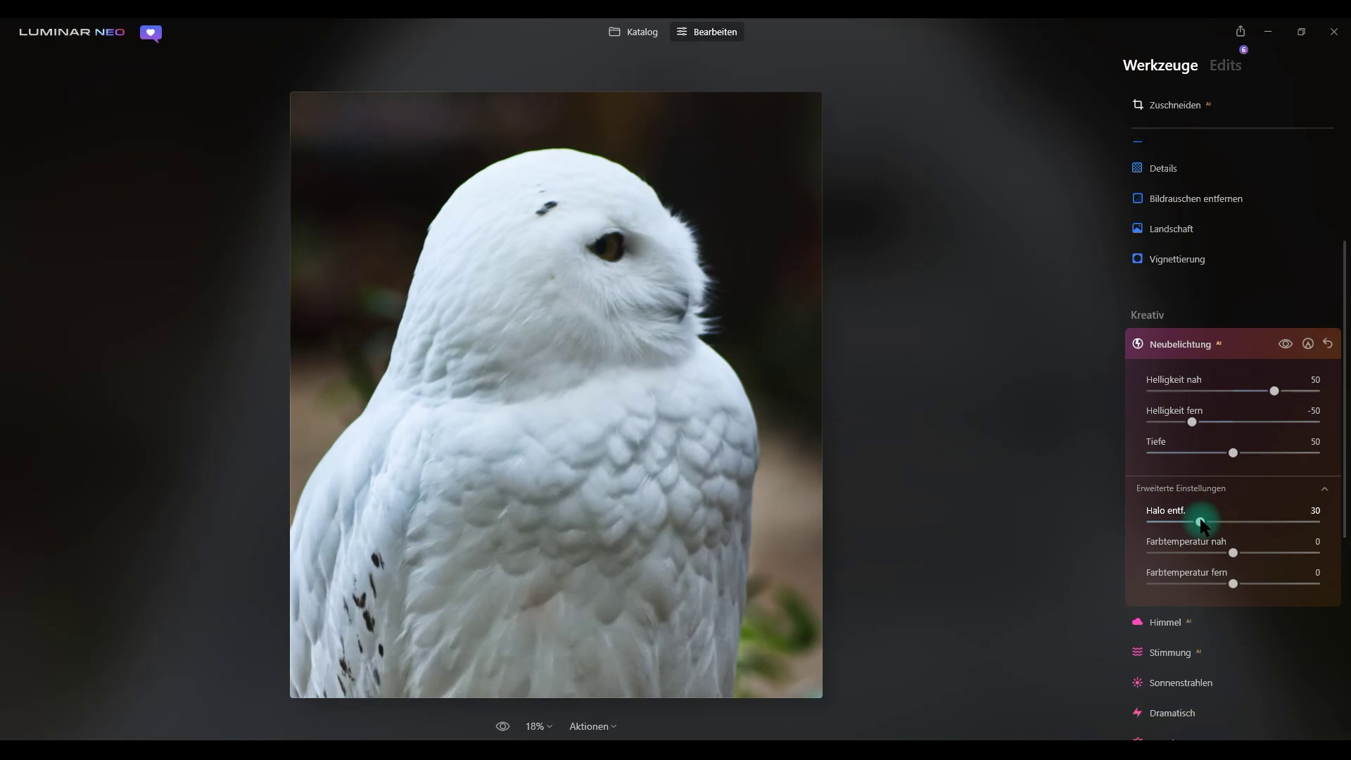
drag(1200, 521, 1257, 522)
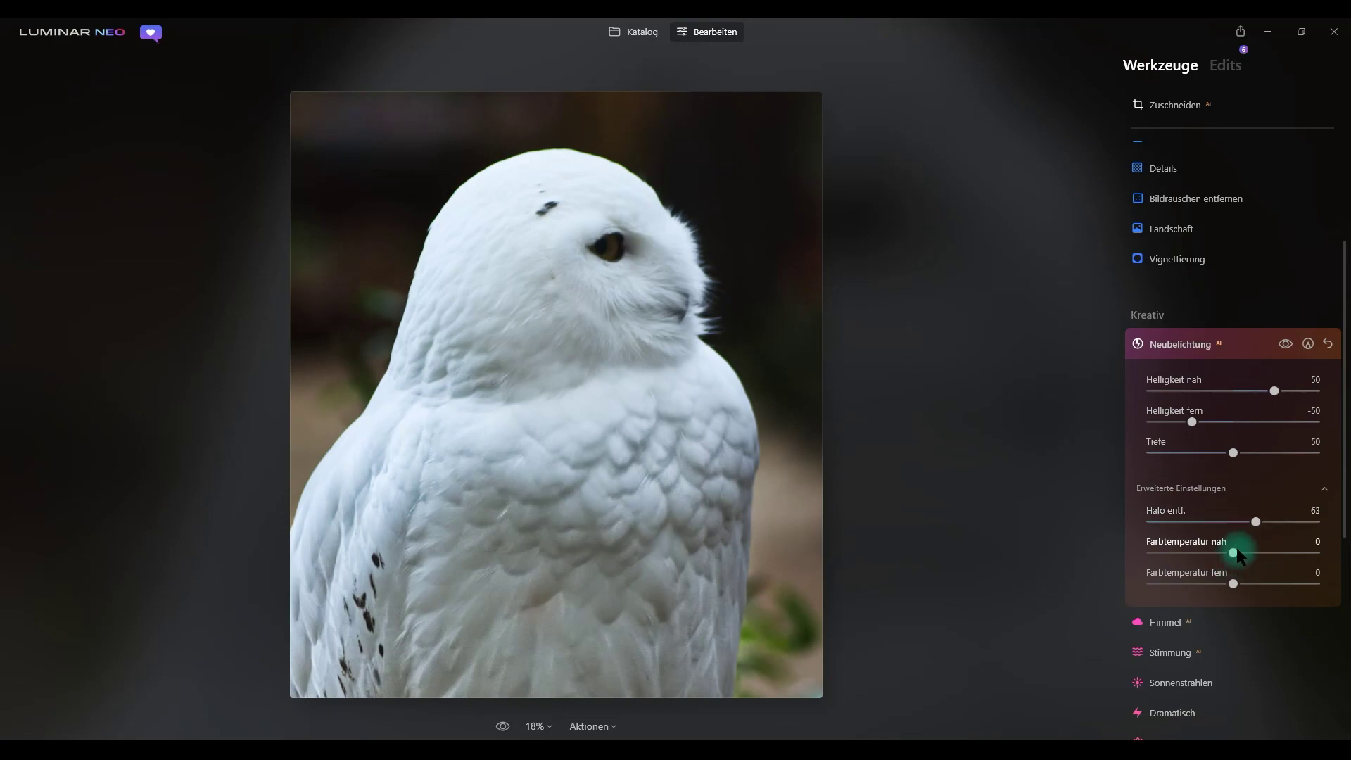
mouse_move(1235, 552)
mouse_down()
mouse_move(1169, 553)
mouse_move(1309, 563)
mouse_up()
double_click(1224, 550)
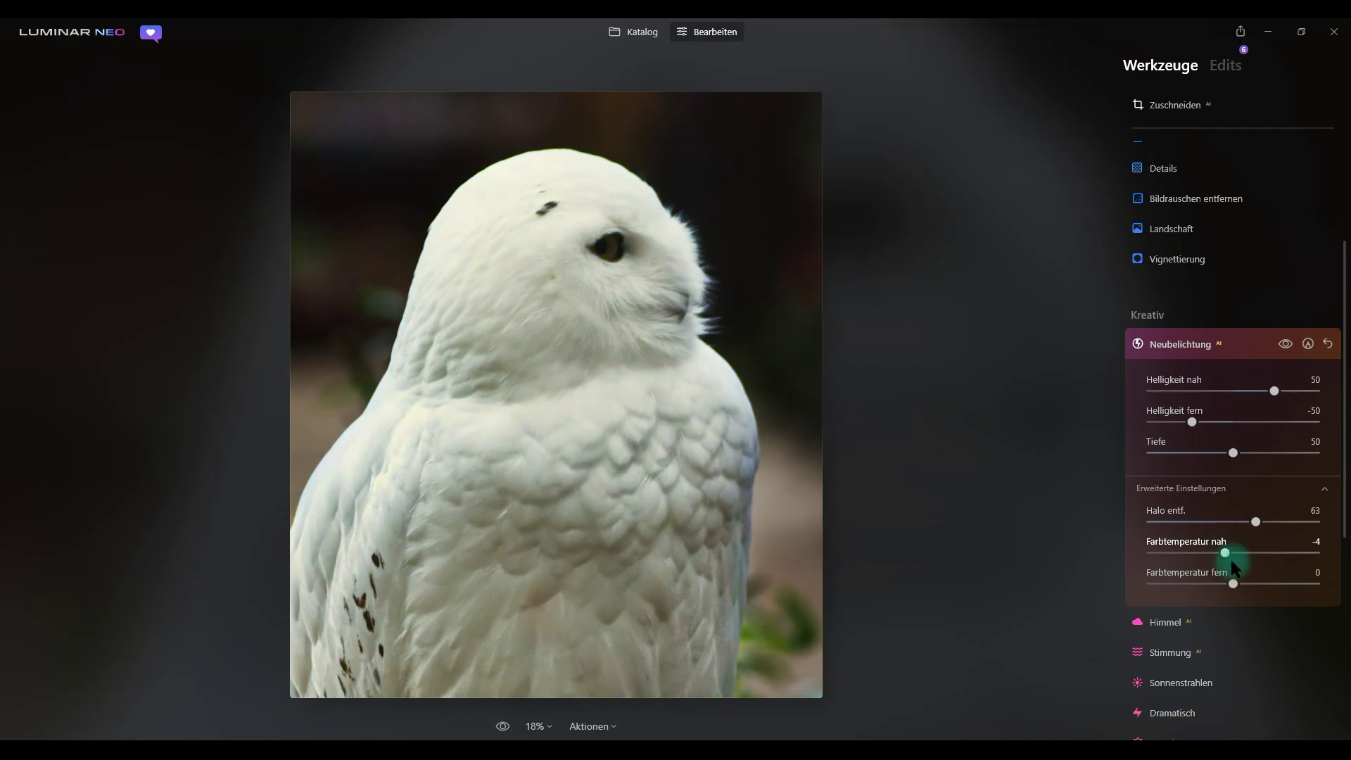
click(1203, 493)
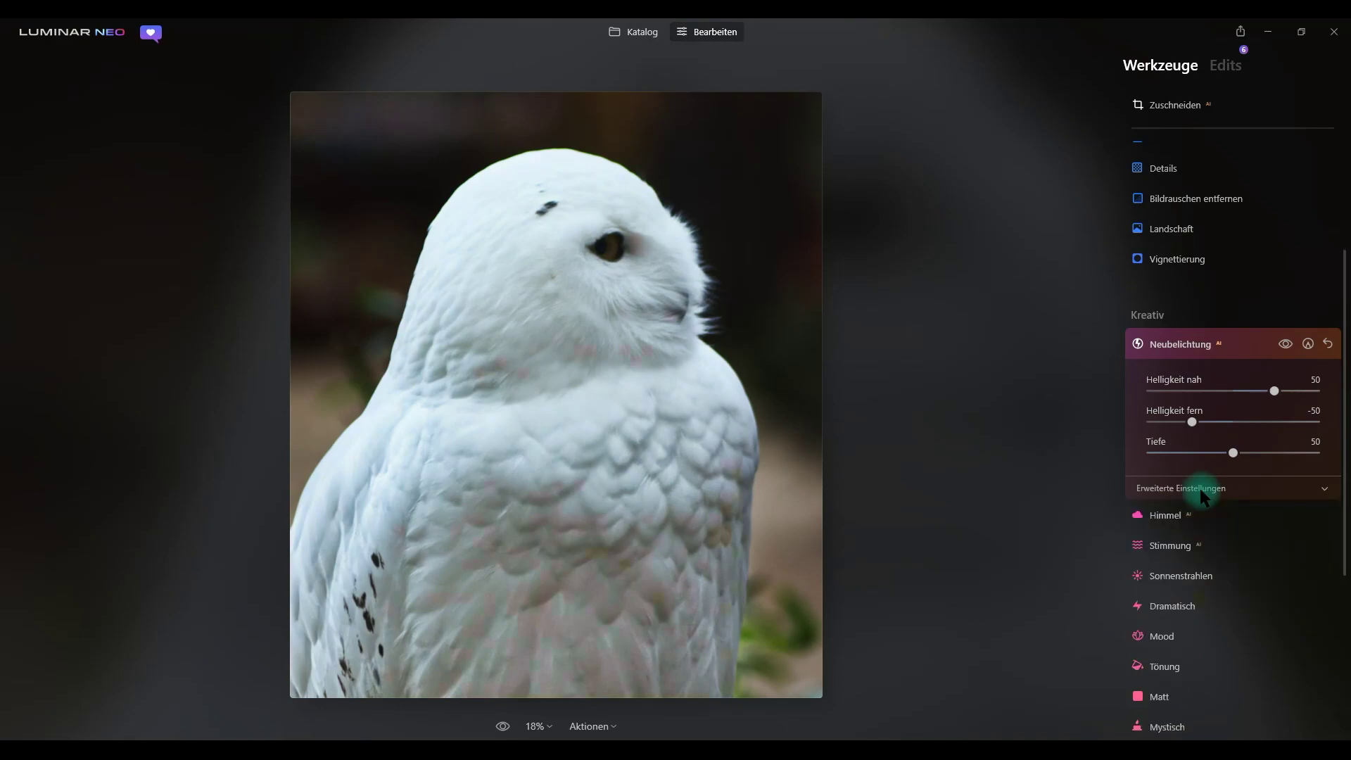
click(1186, 345)
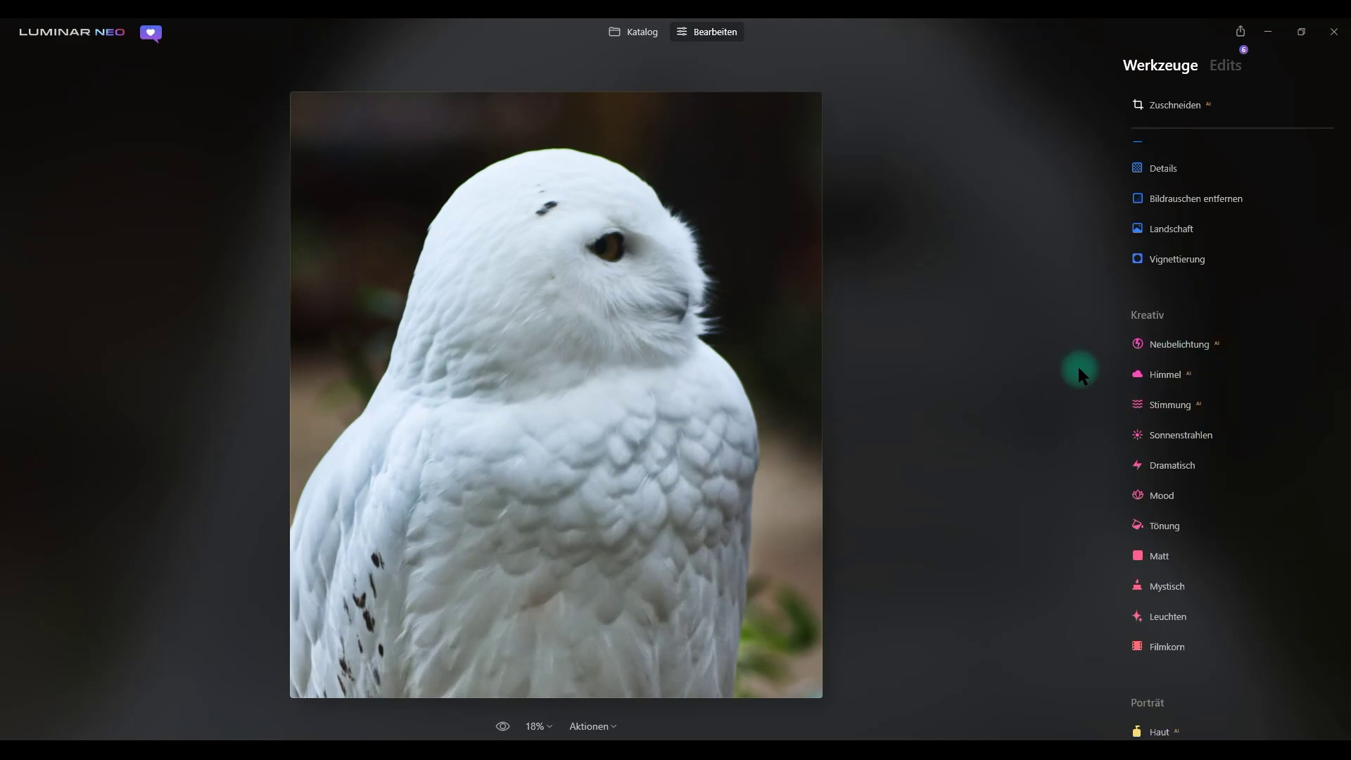
mouse_move(1224, 516)
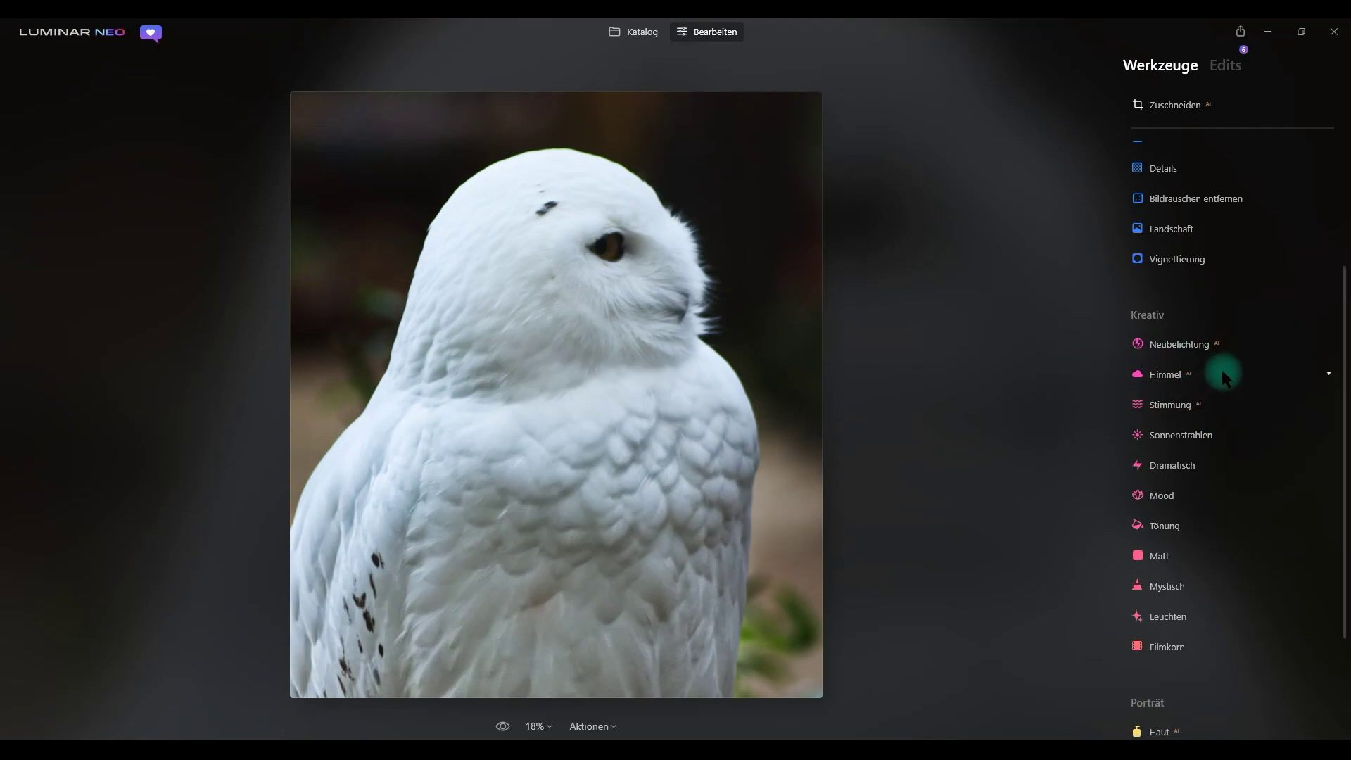
scroll(1222, 369, down, 3)
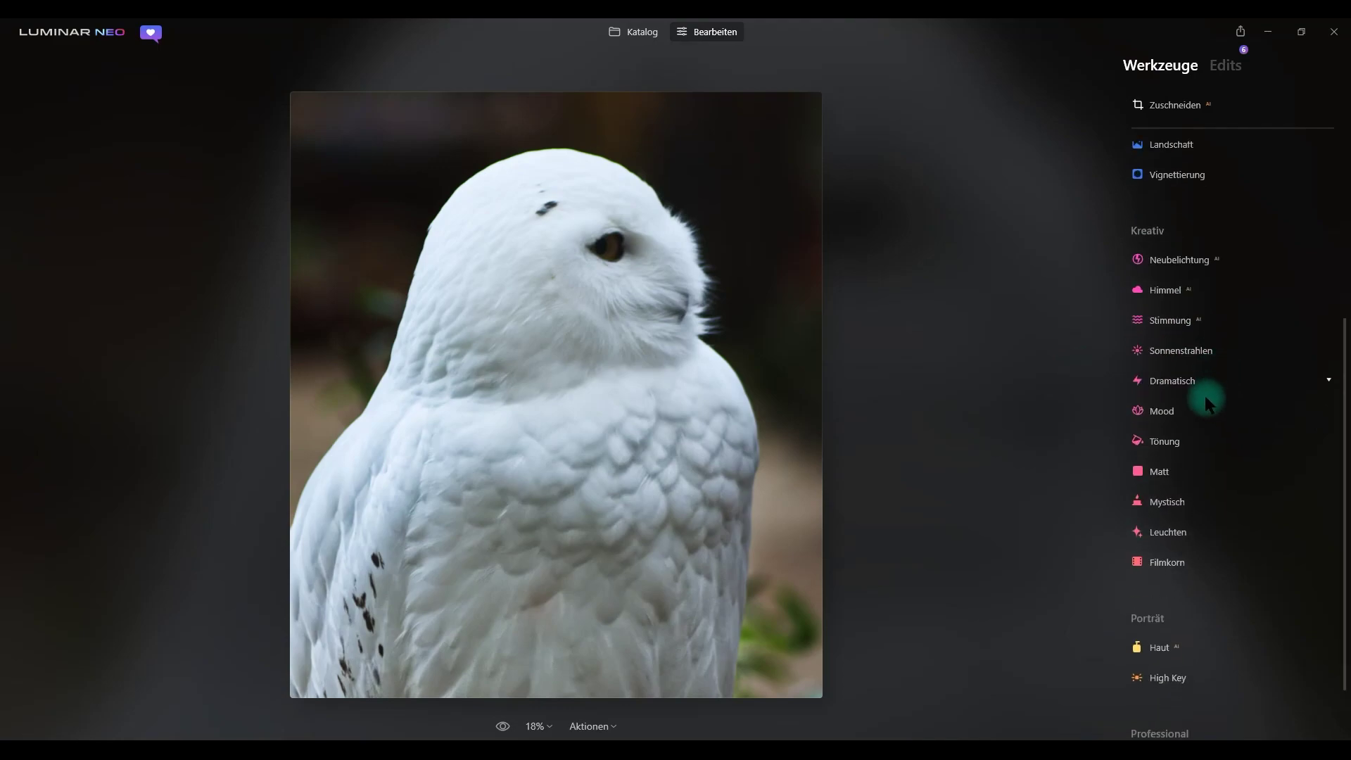
click(1173, 386)
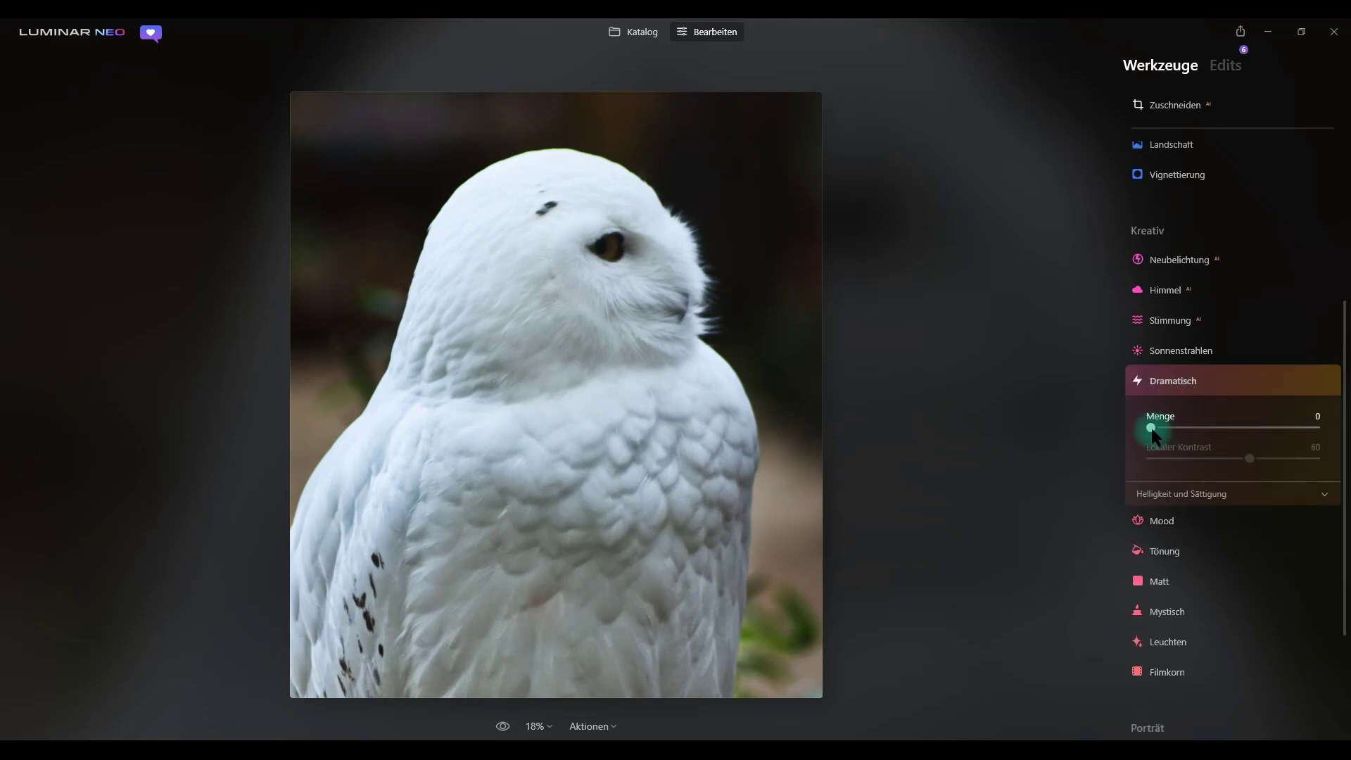
drag(1152, 429, 1179, 429)
drag(1179, 428, 1186, 428)
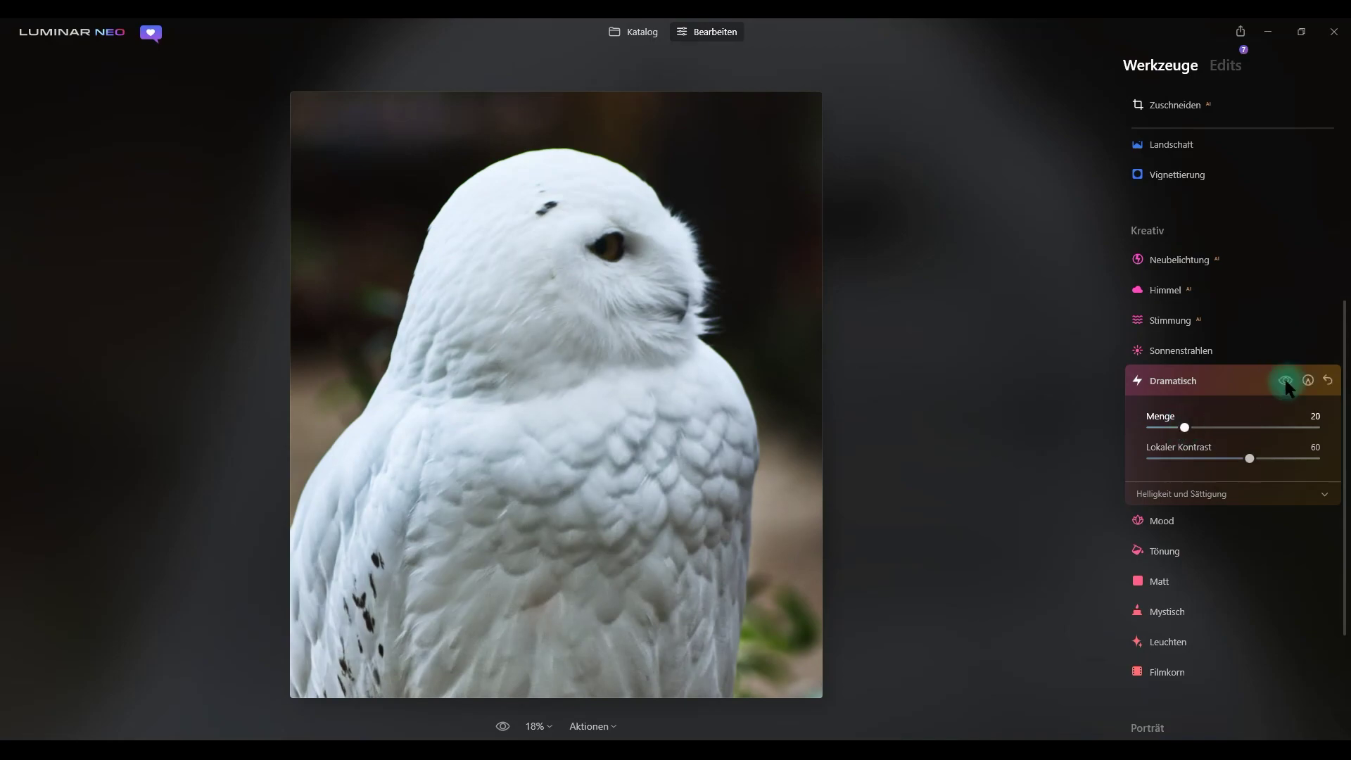
click(1286, 380)
click(1287, 379)
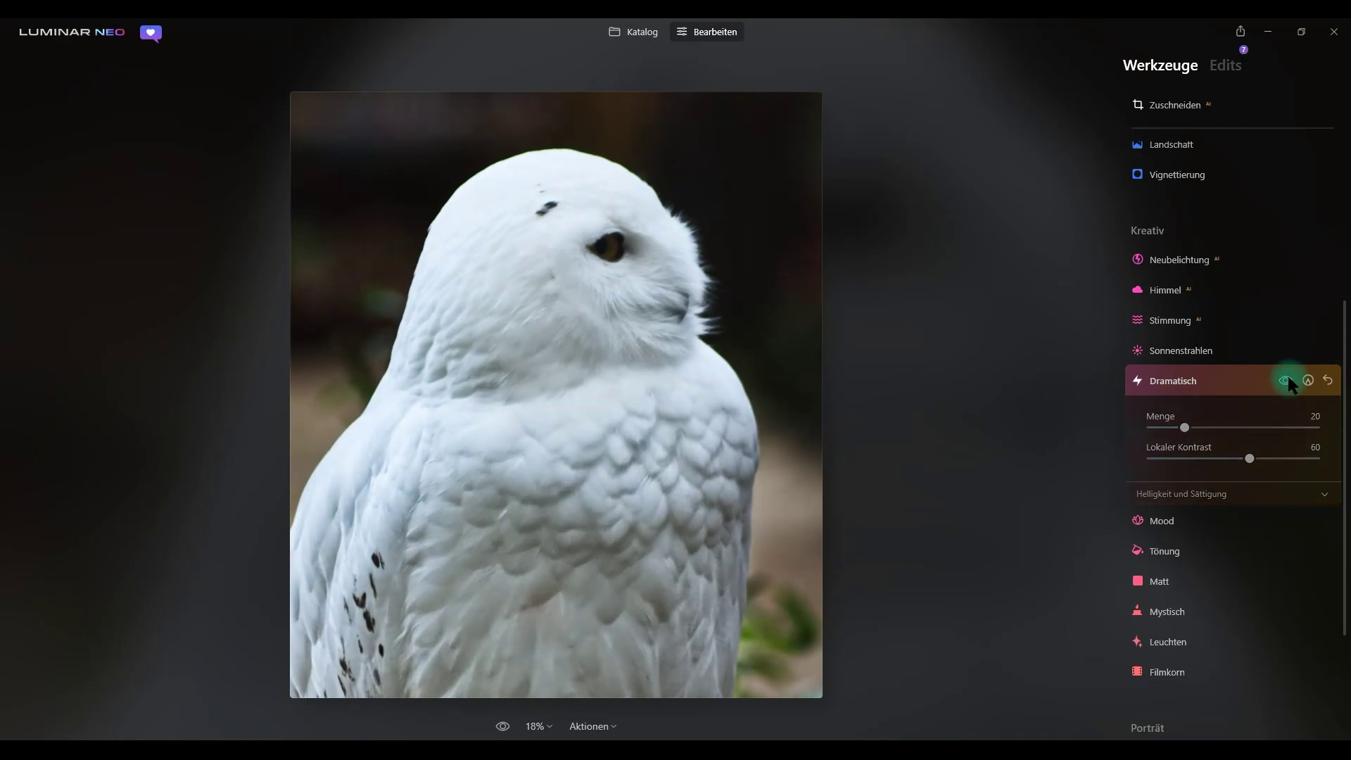
click(1286, 380)
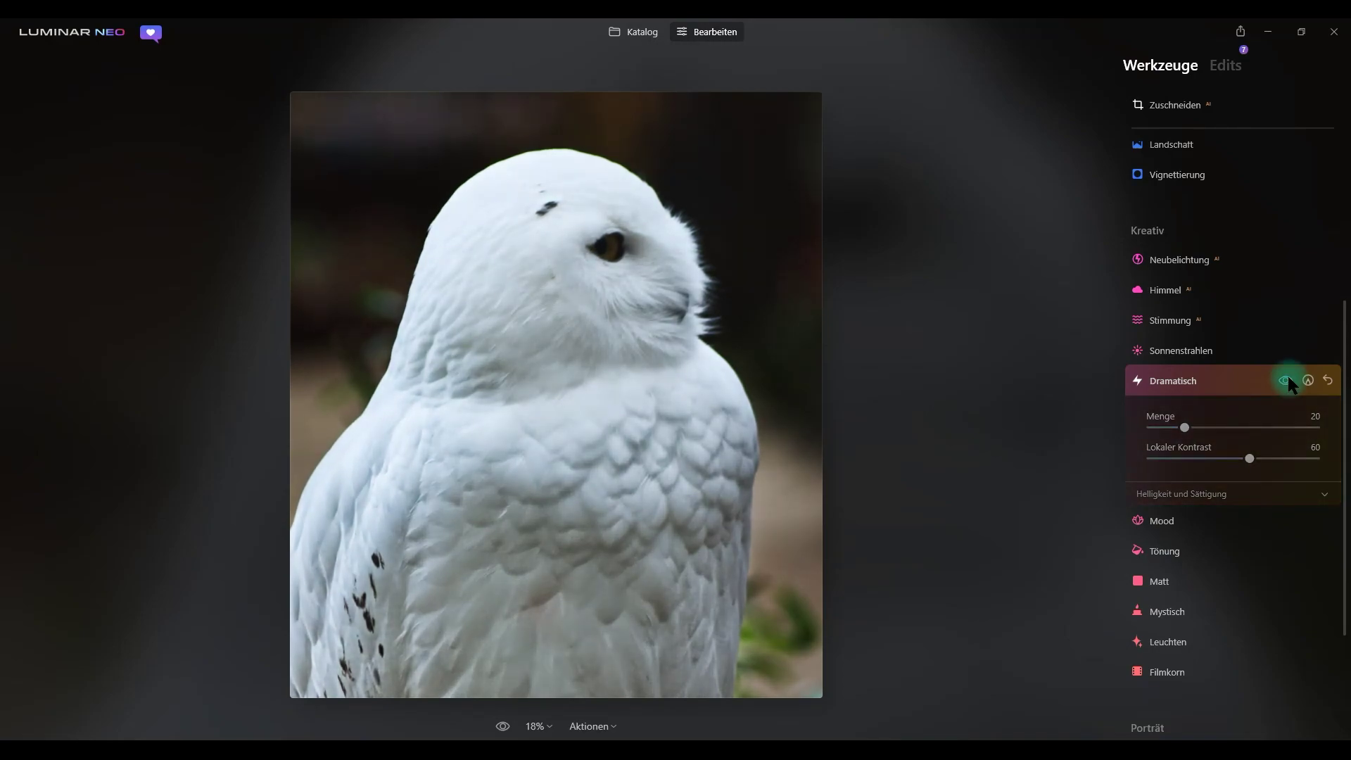
click(1287, 380)
click(1287, 380)
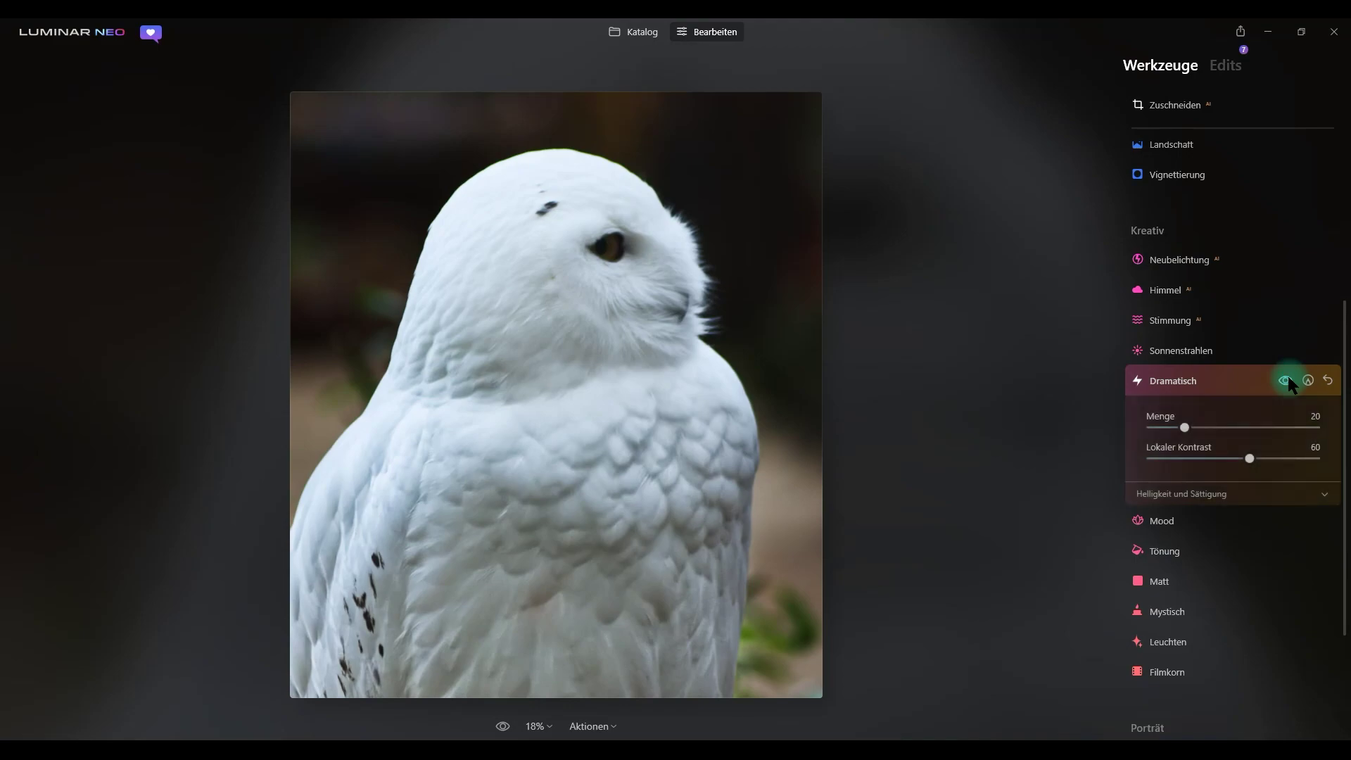
click(1287, 380)
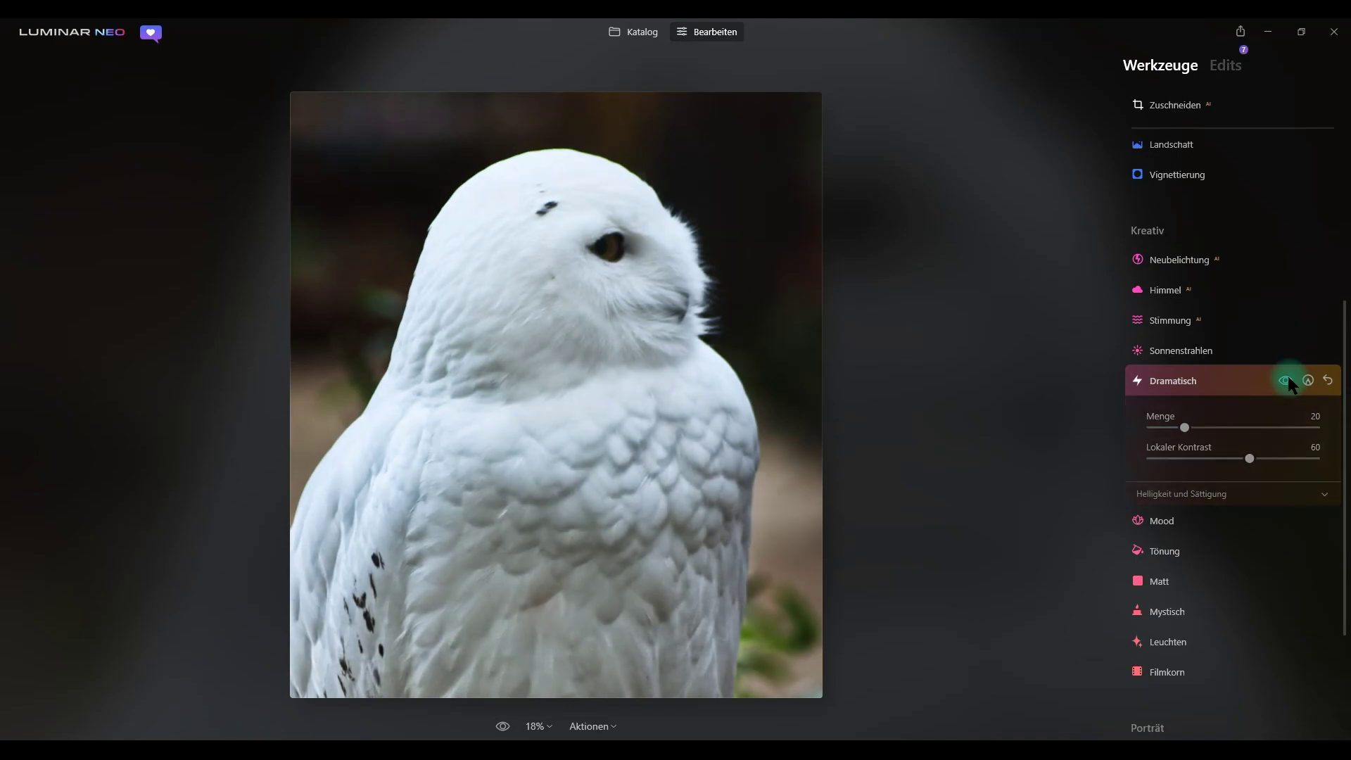
click(1287, 380)
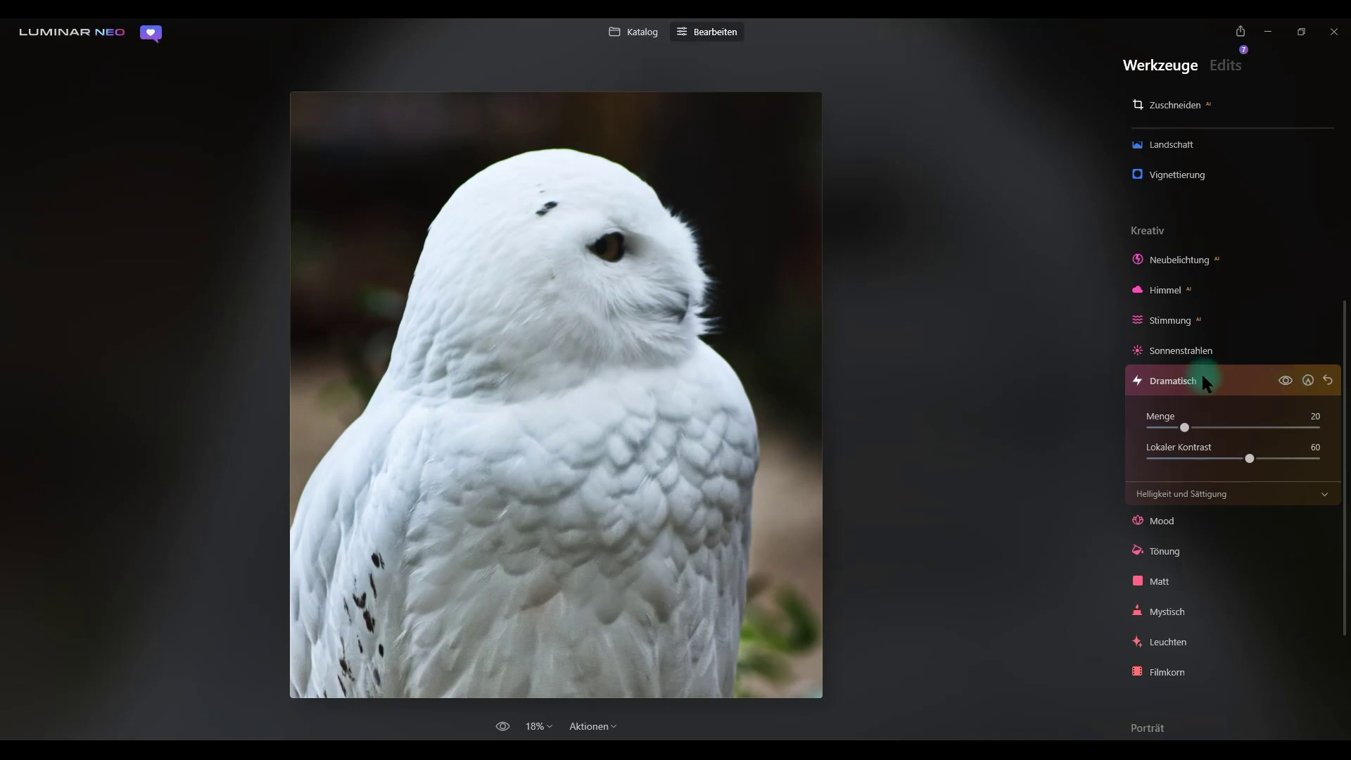
click(1225, 486)
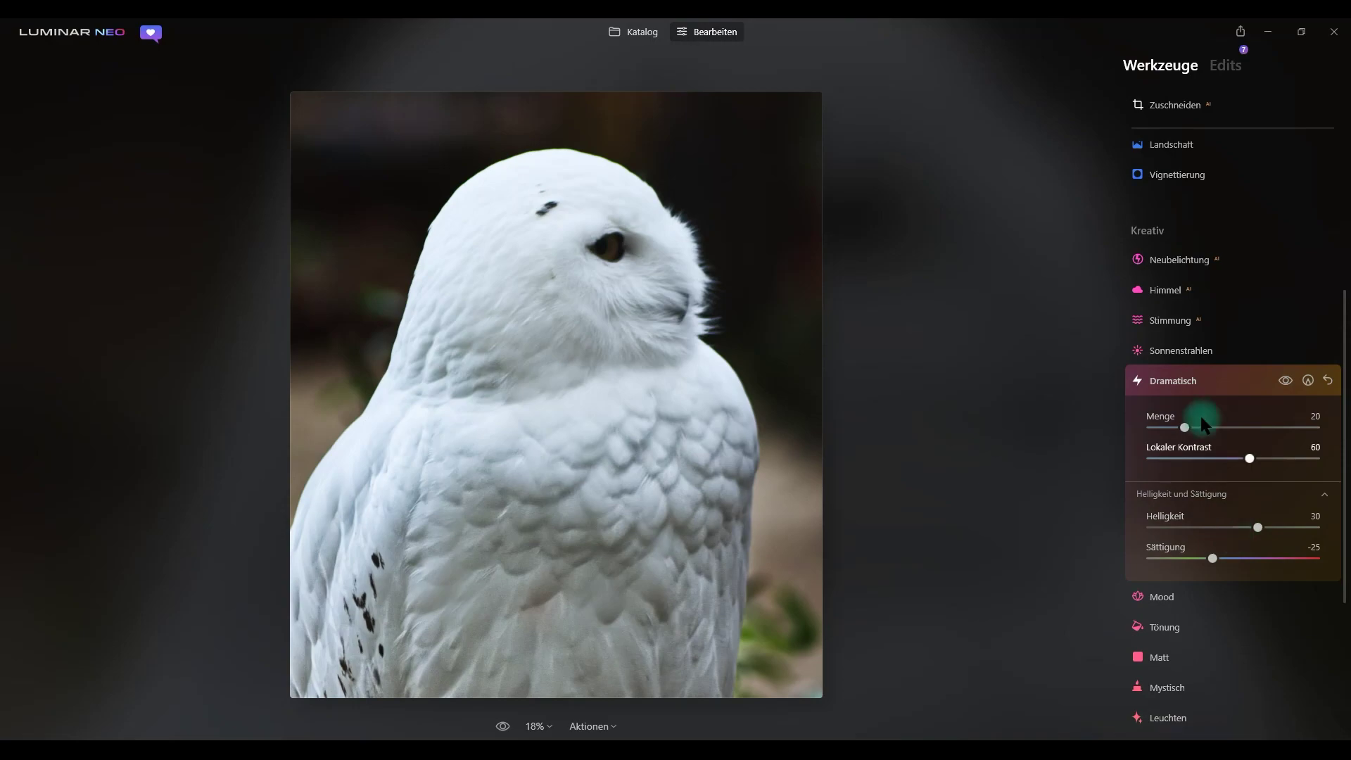
click(1180, 383)
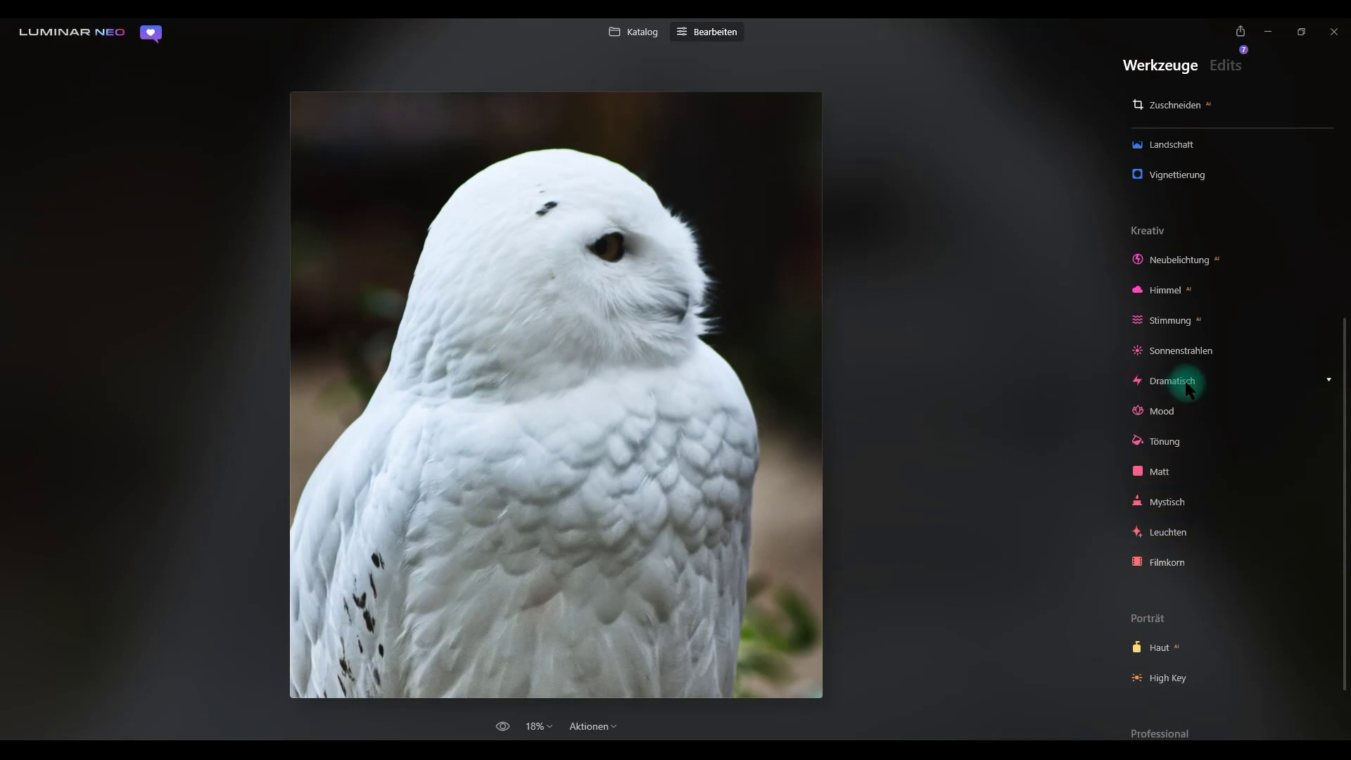
Add a light Filmkorn amount, checking it at 100% on the owl's head
scroll(1195, 413, down, 1)
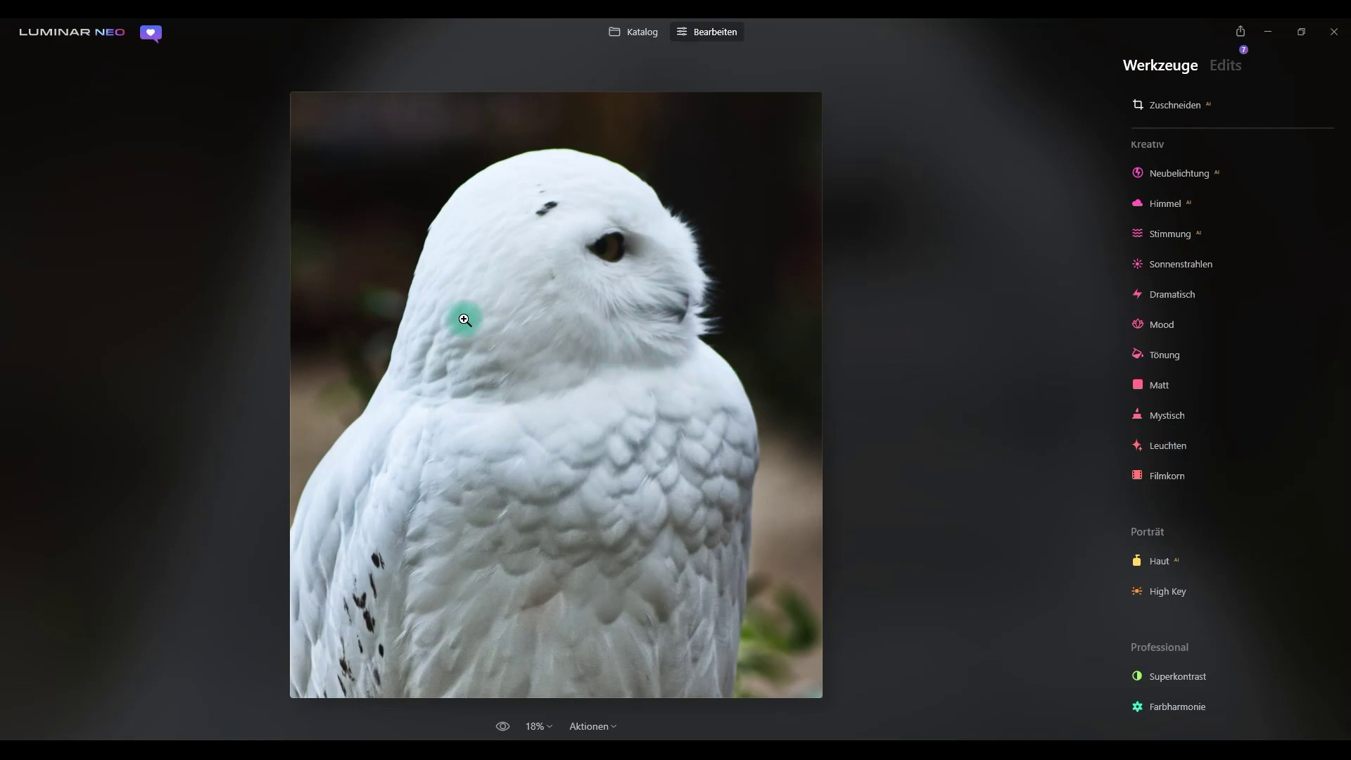
click(1159, 478)
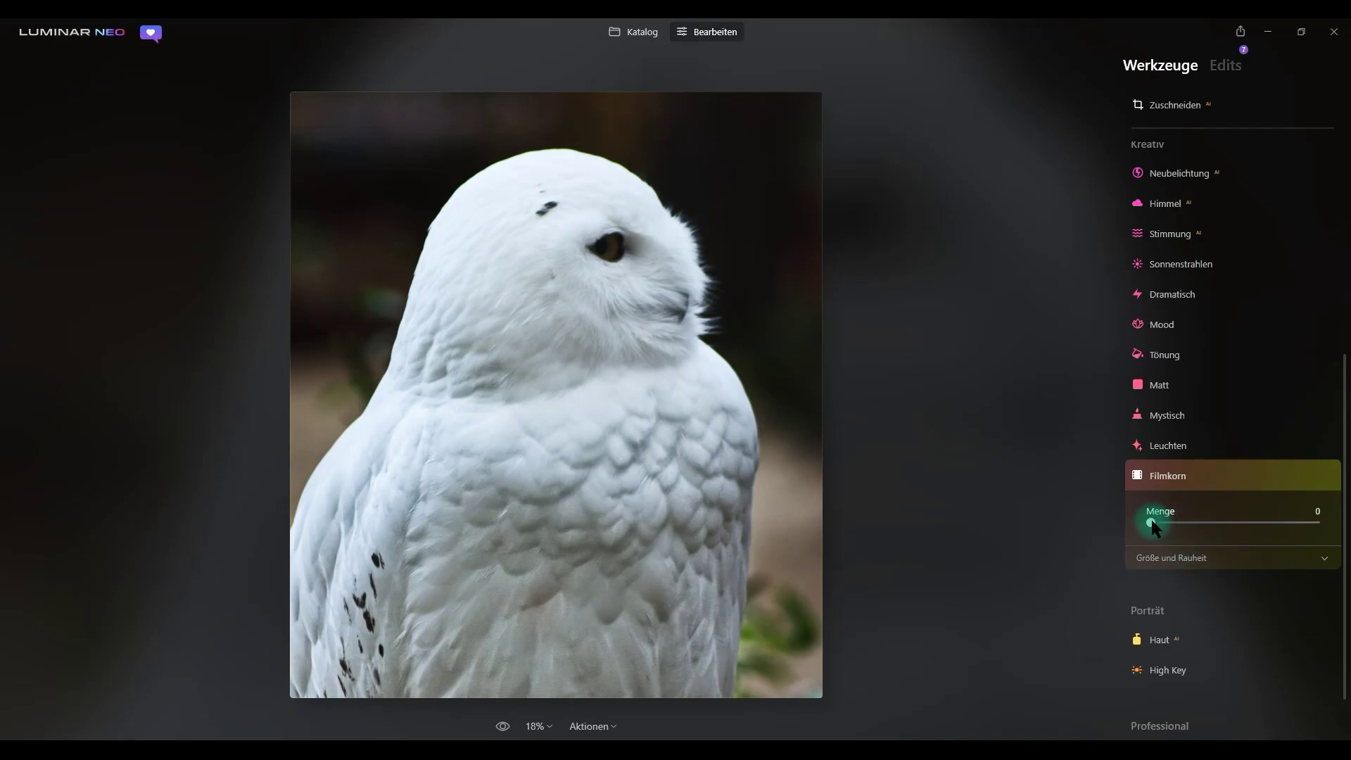
drag(1152, 523, 1167, 520)
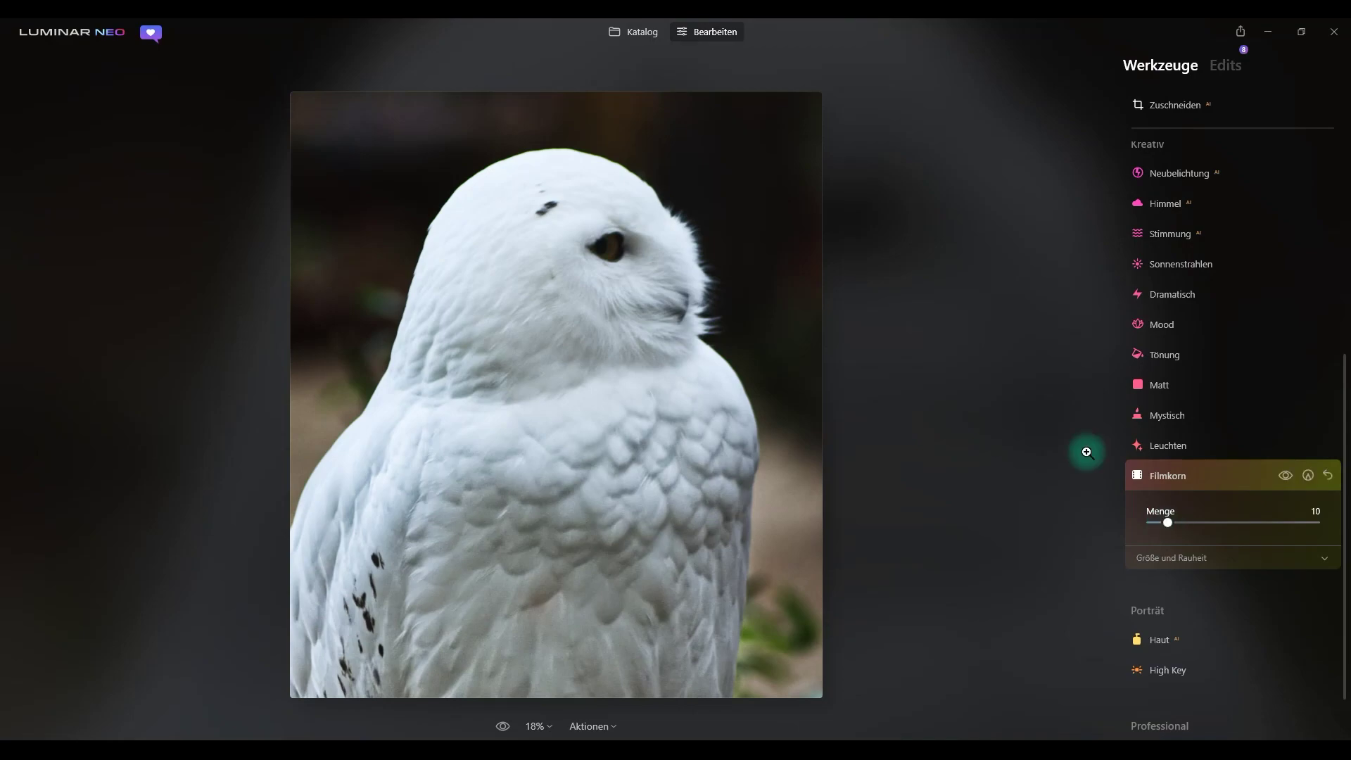
double_click(612, 175)
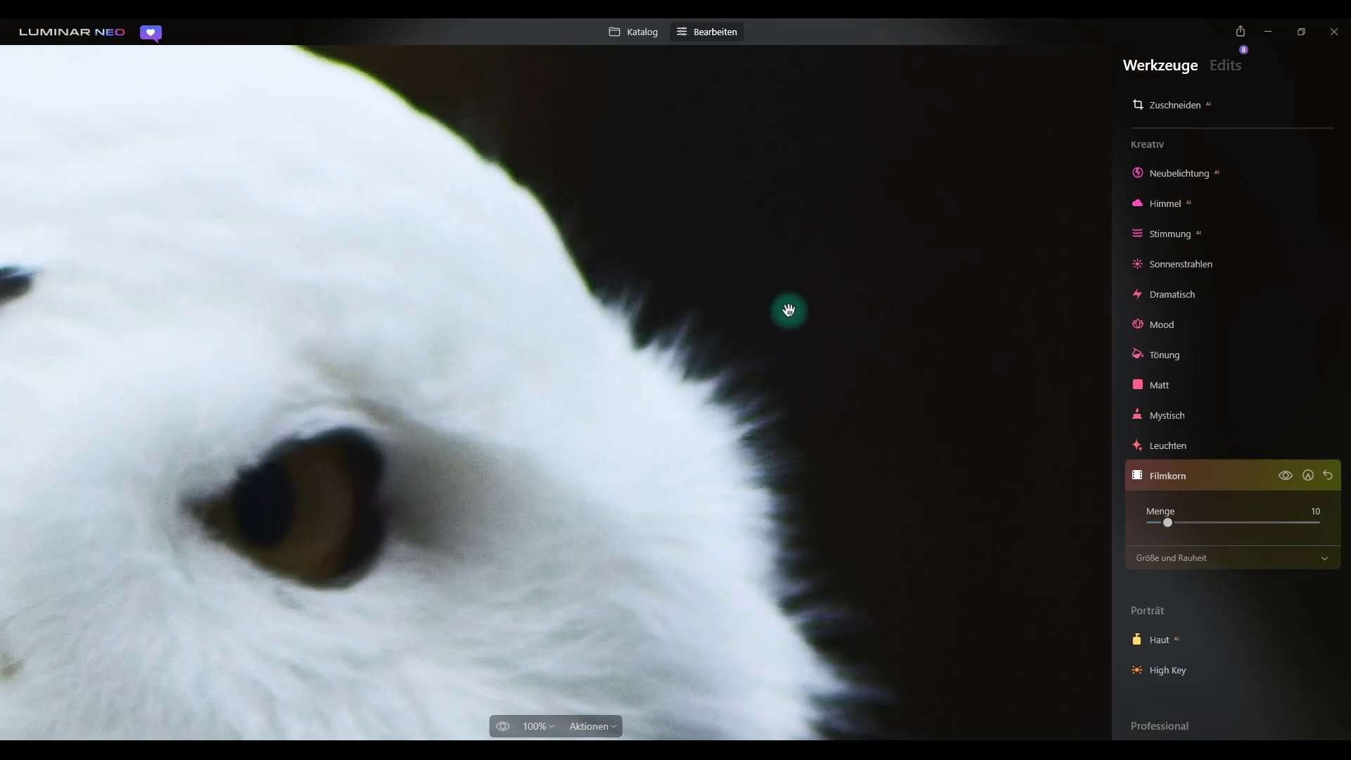
Set grain Größe 50 and Rauheit 100, lower Menge to 5, and collapse Filmkorn
click(1196, 560)
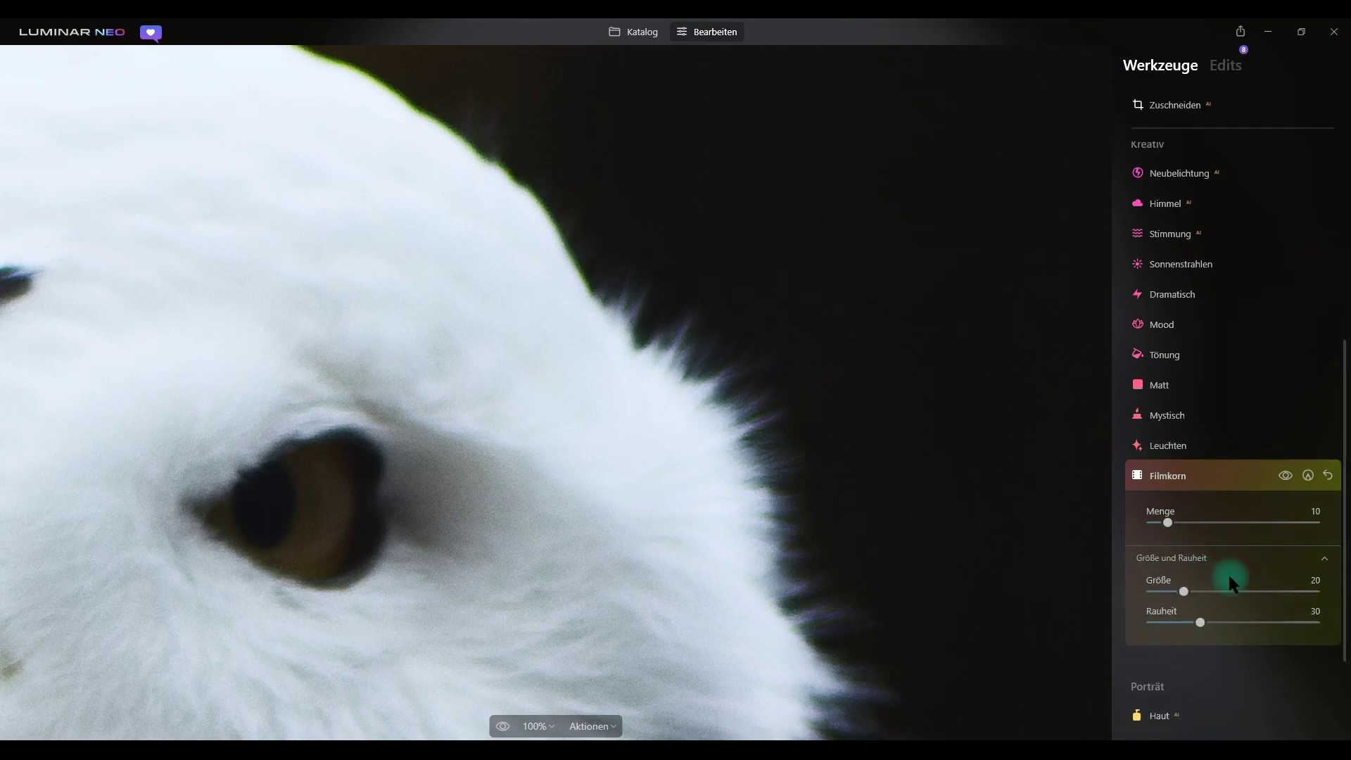
drag(1184, 591, 1350, 591)
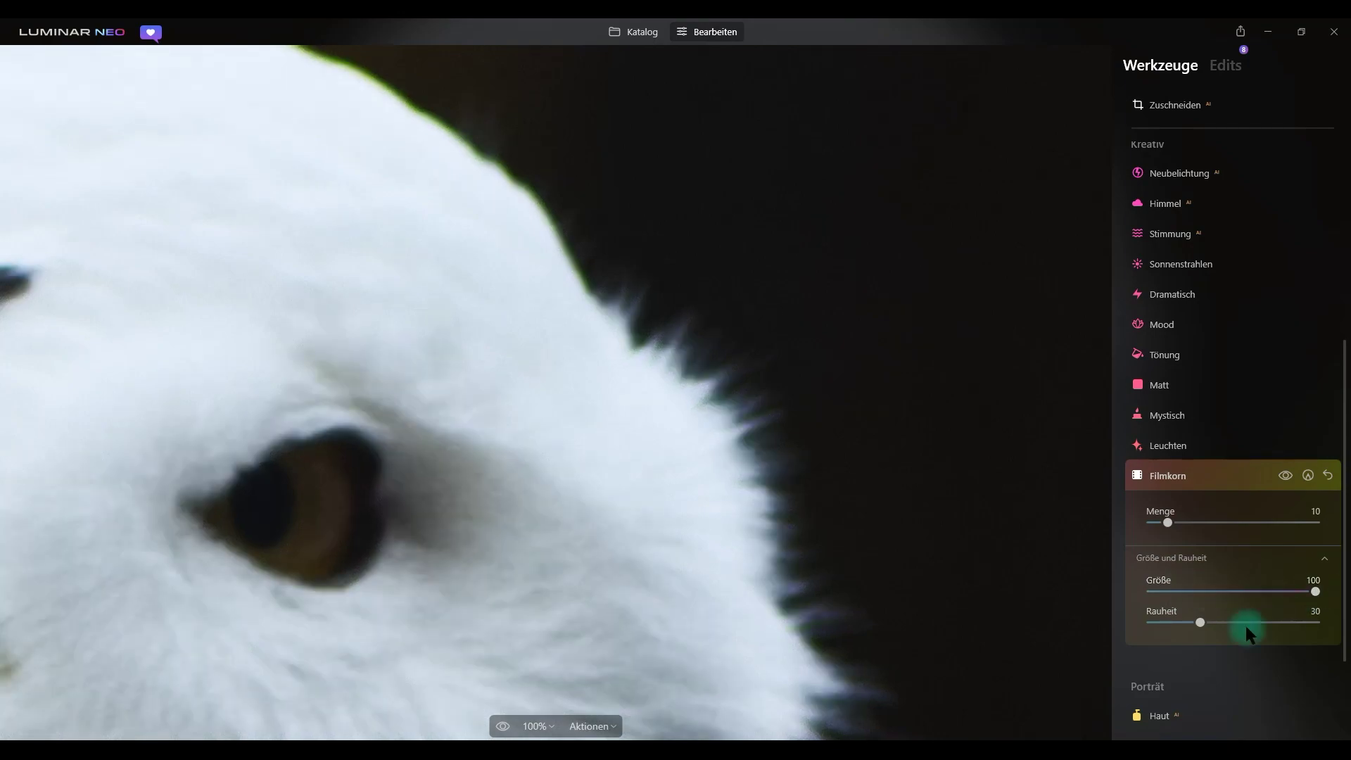
drag(1201, 622, 1348, 623)
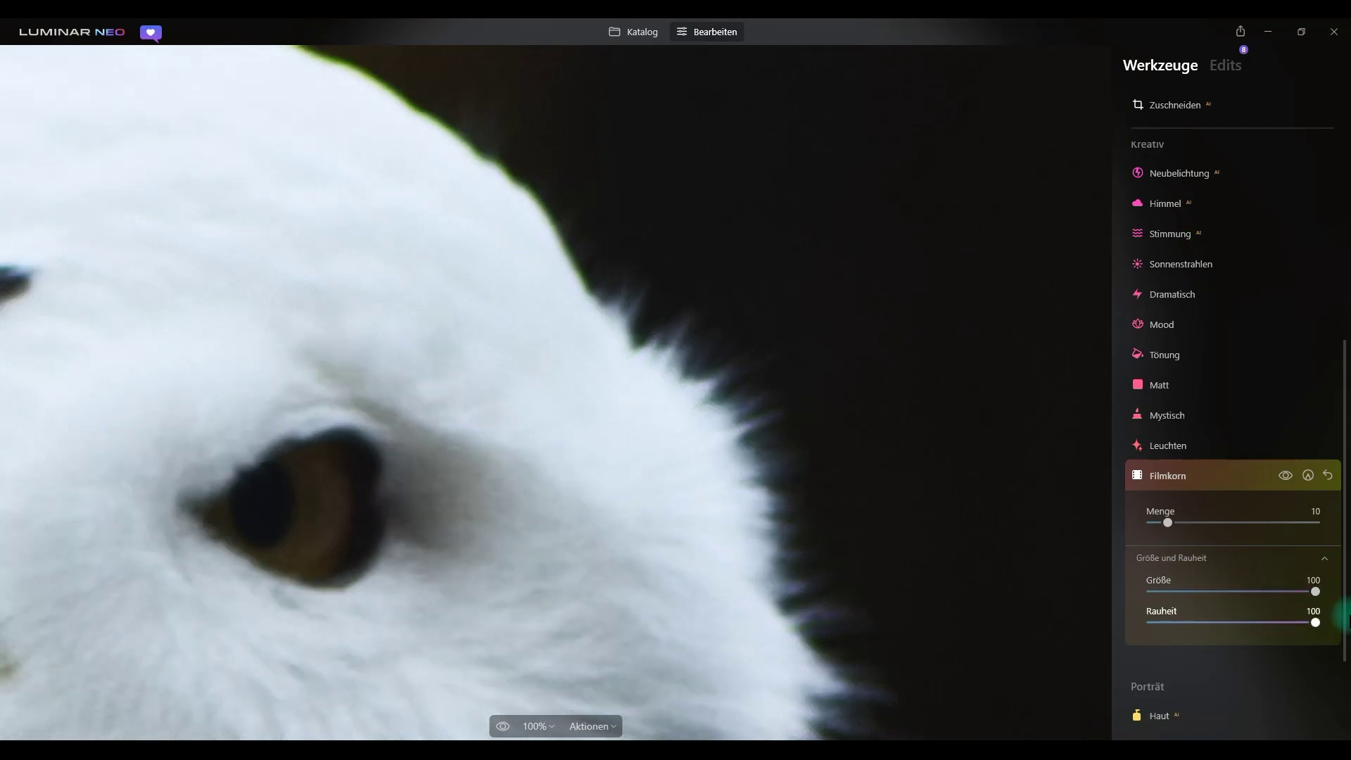
click(864, 334)
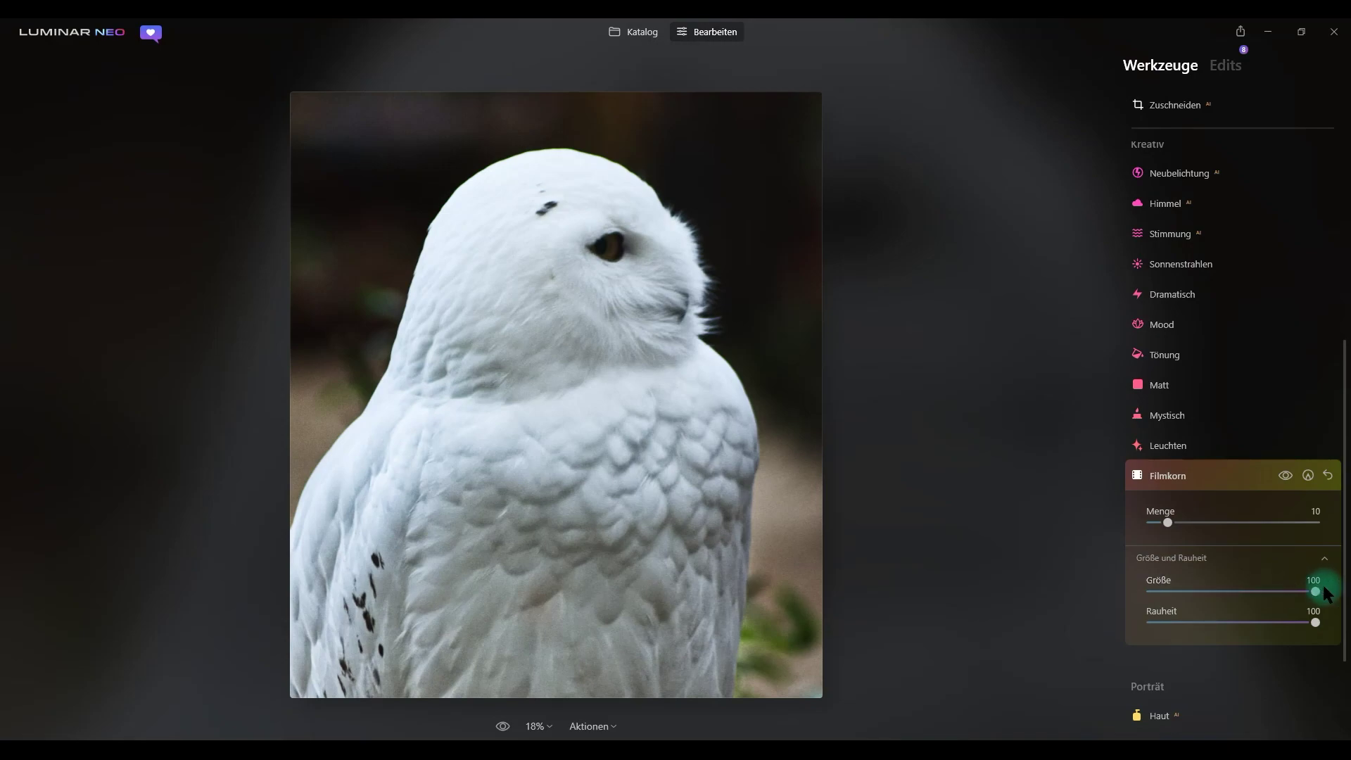
drag(1315, 591, 1237, 597)
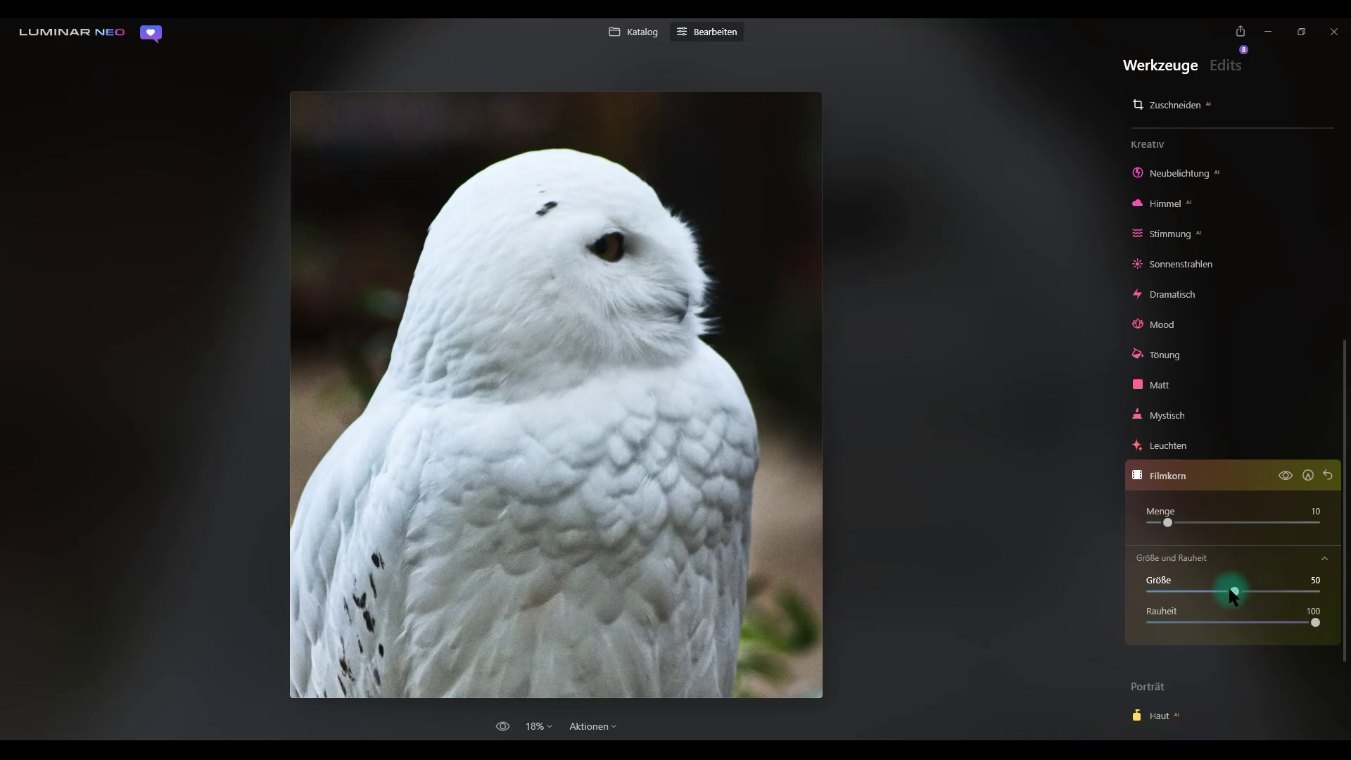
drag(1232, 591, 1229, 591)
drag(1231, 592, 1235, 592)
drag(1169, 522, 1162, 522)
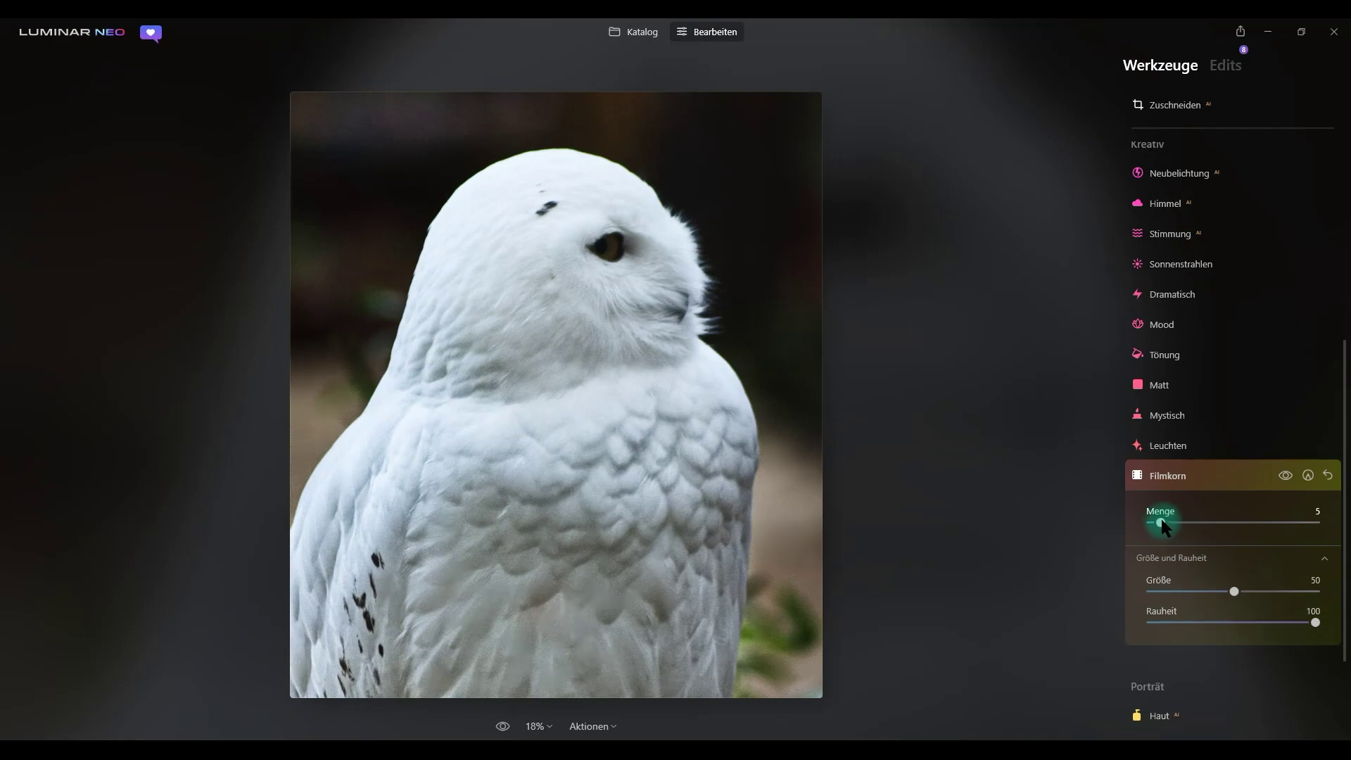
click(1176, 477)
Add a Vignettierung with Menge -100 and Weiche Kante -100 for a hard oval edge
scroll(1204, 442, up, 4)
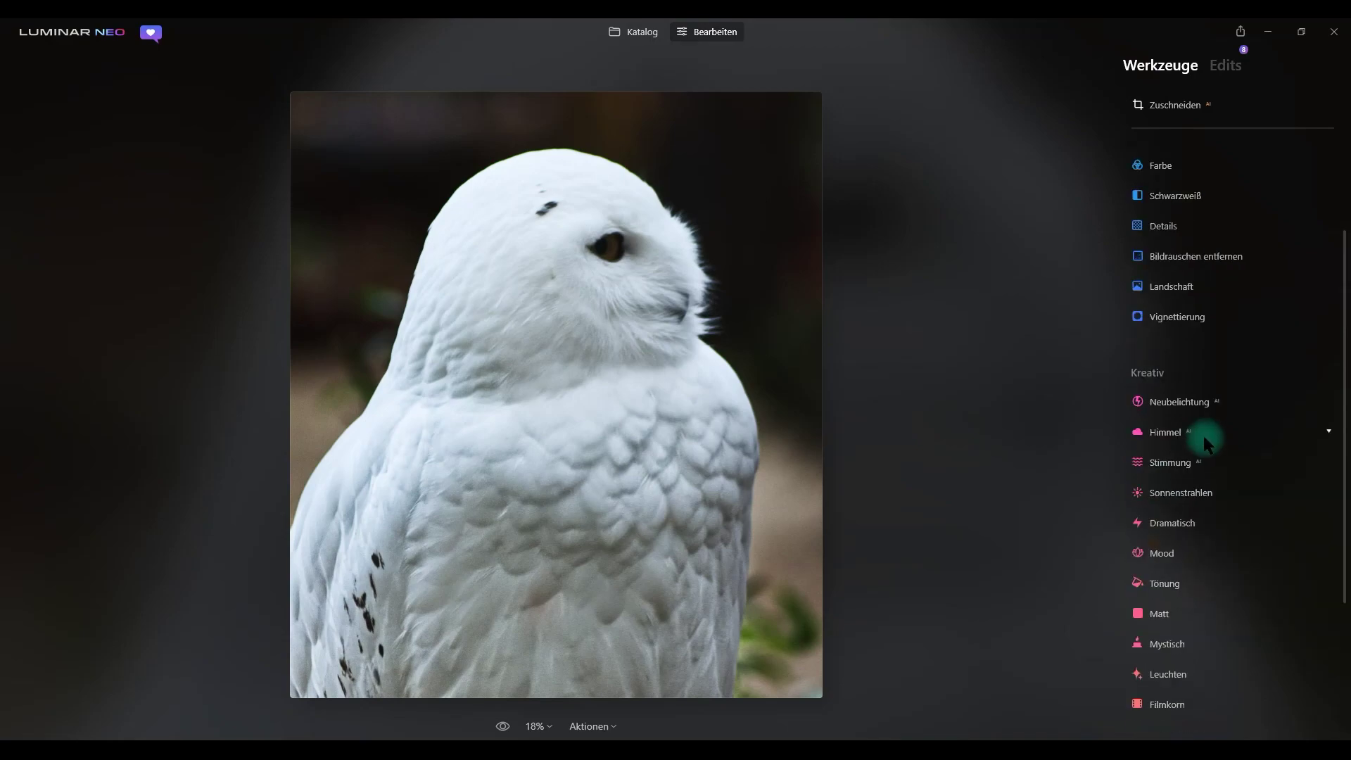
click(1177, 344)
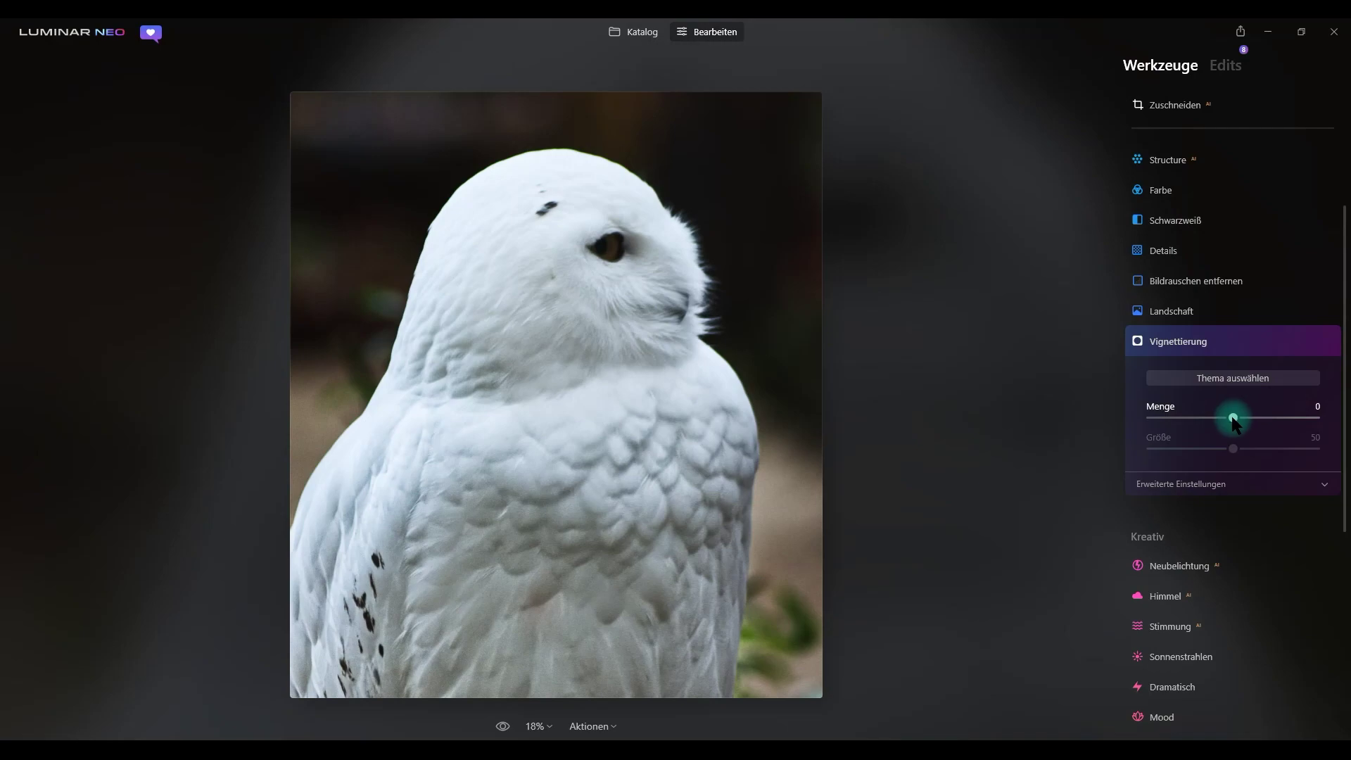
drag(1233, 418, 1089, 420)
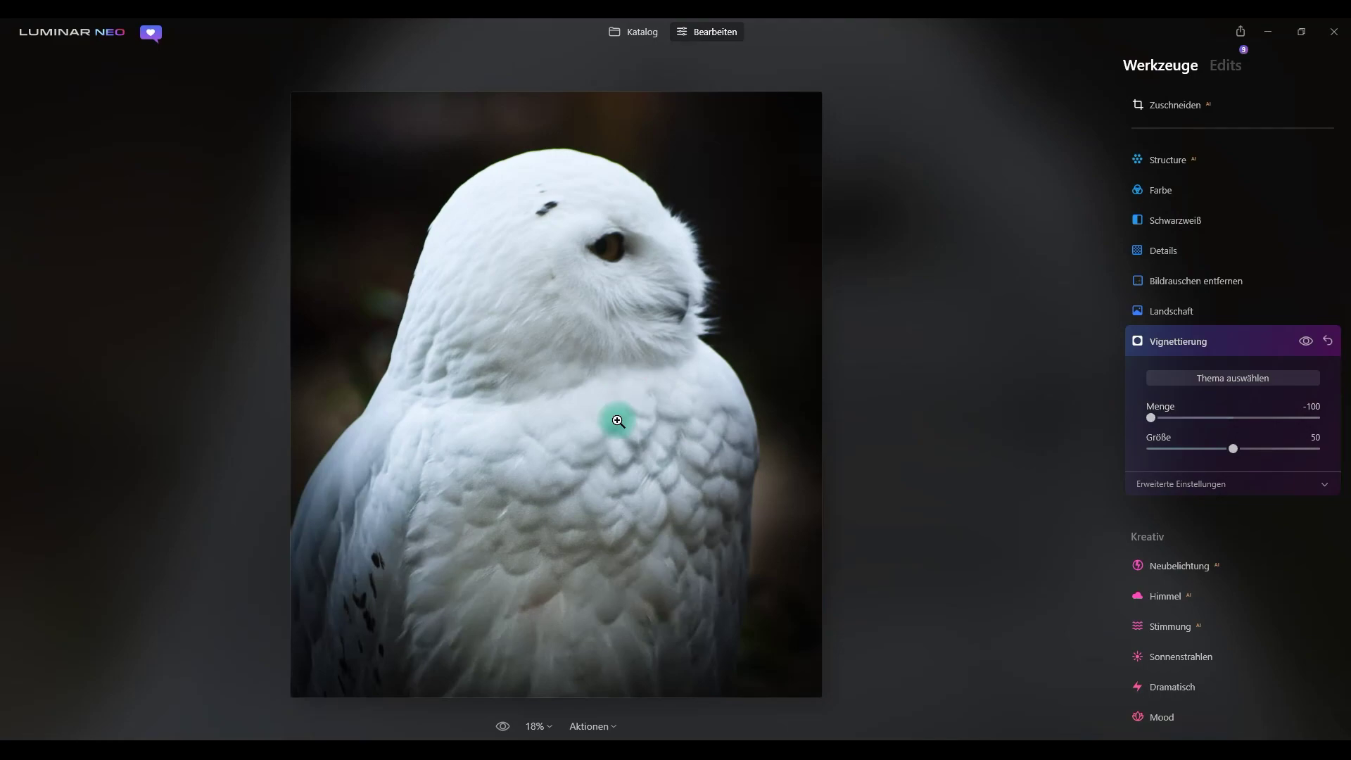
click(1198, 486)
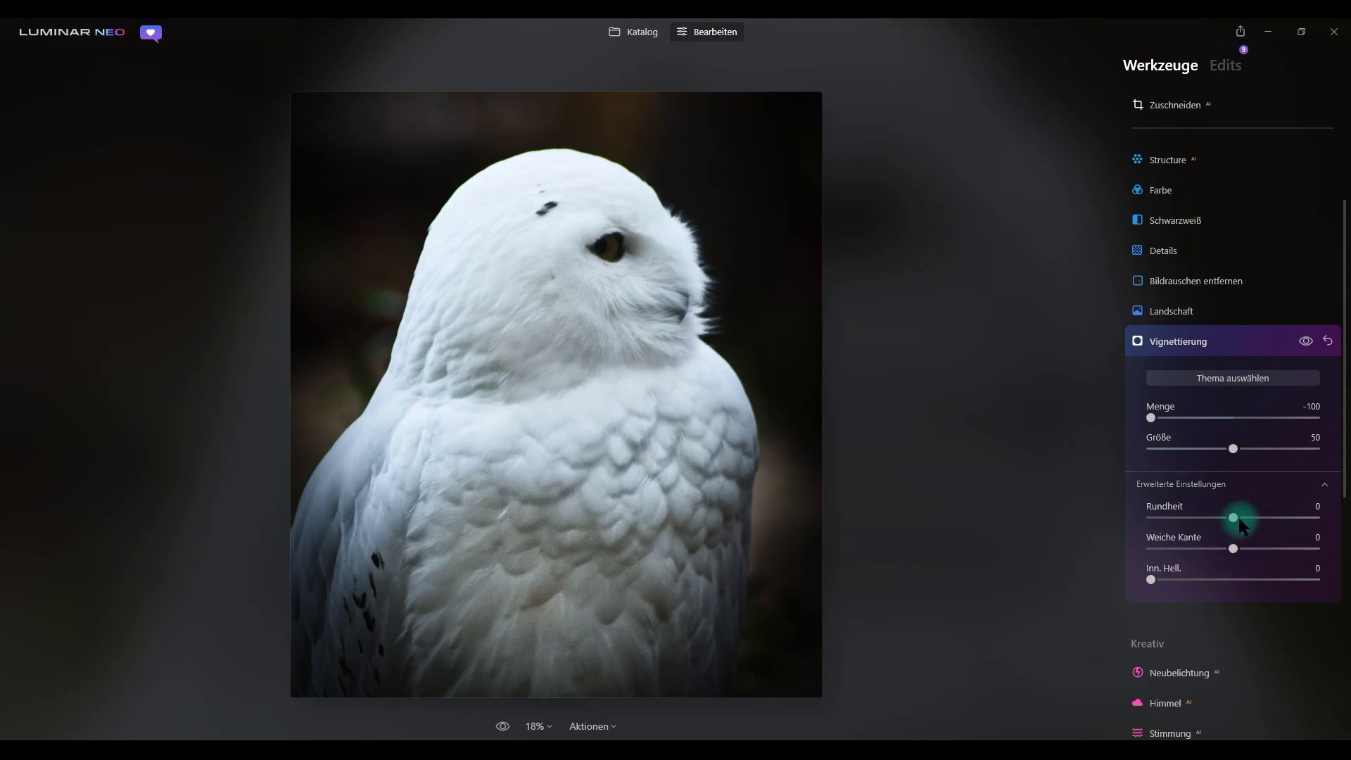
drag(1234, 549, 1115, 556)
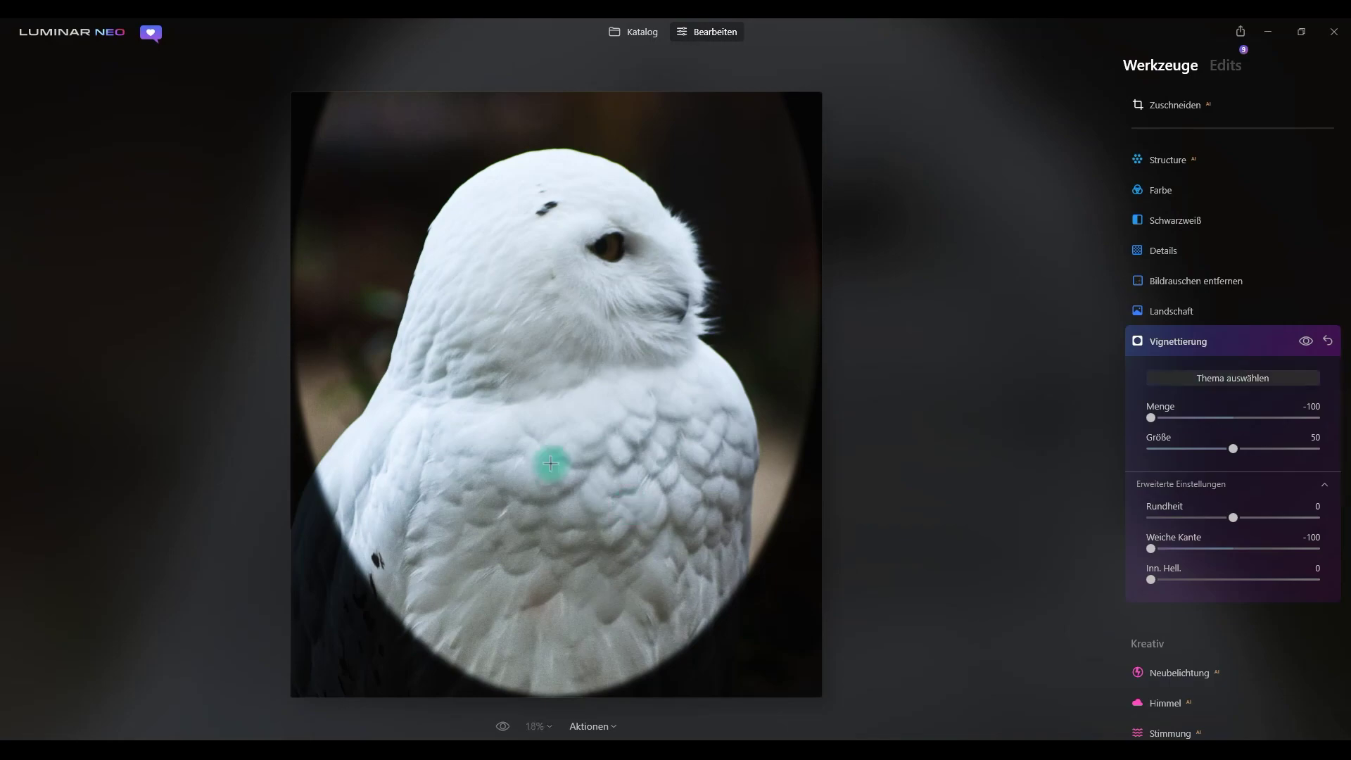
Reposition the vignette centre onto the owl's chest, nudging it until head and body stay bright
click(537, 505)
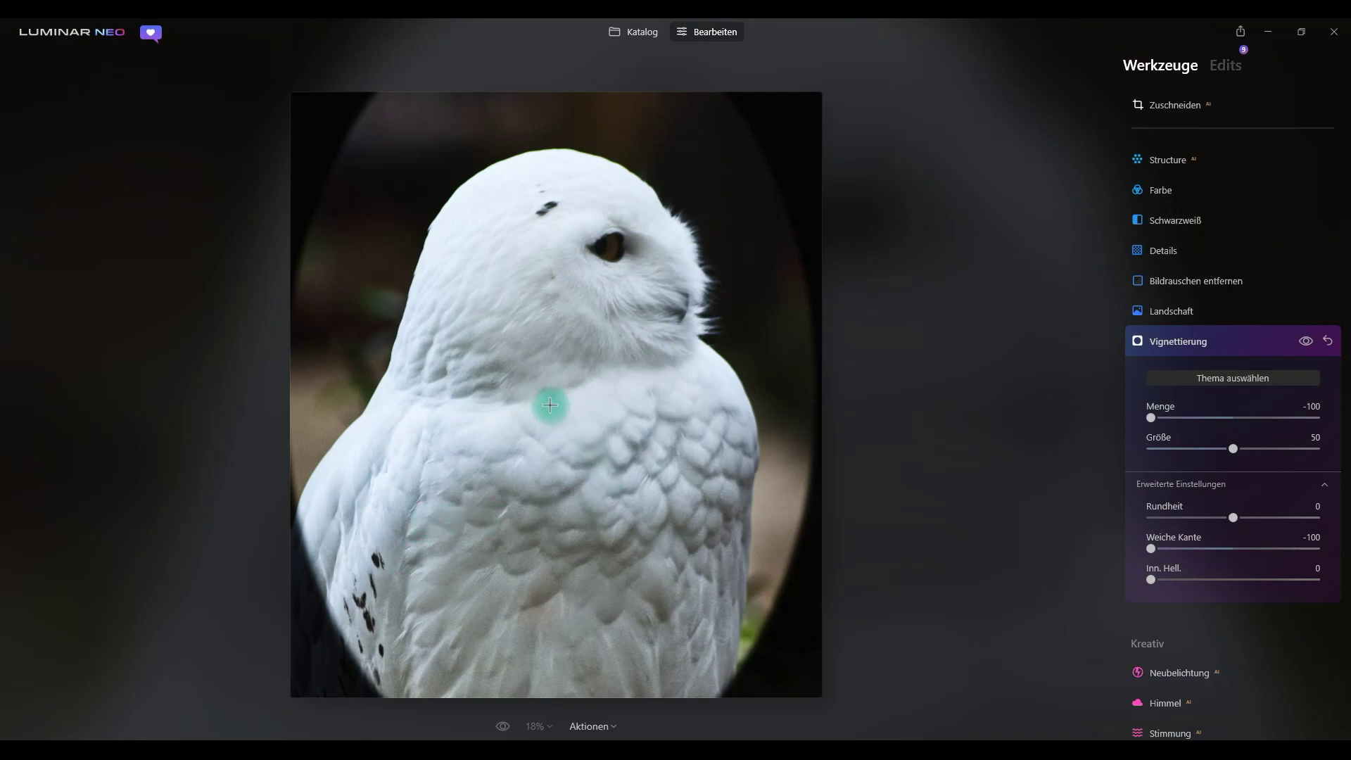
click(535, 612)
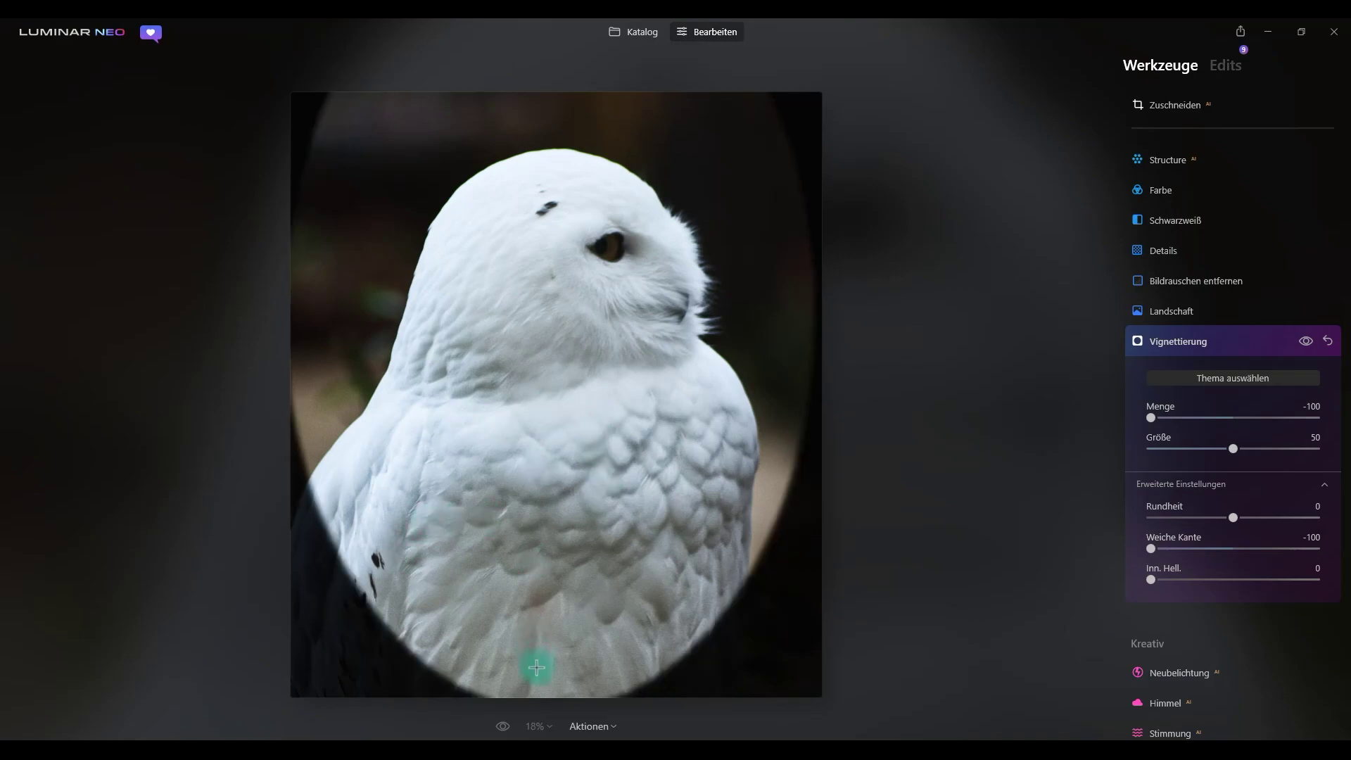
click(529, 623)
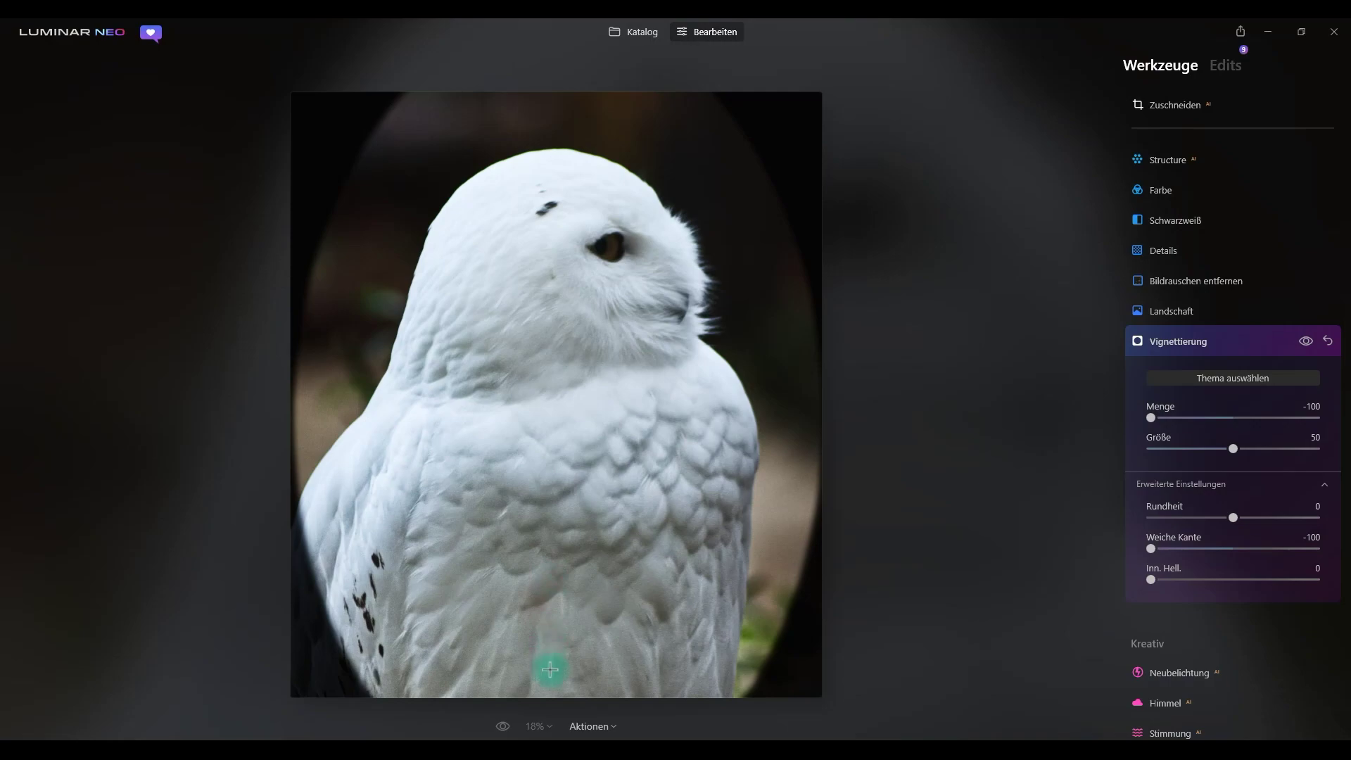
click(544, 680)
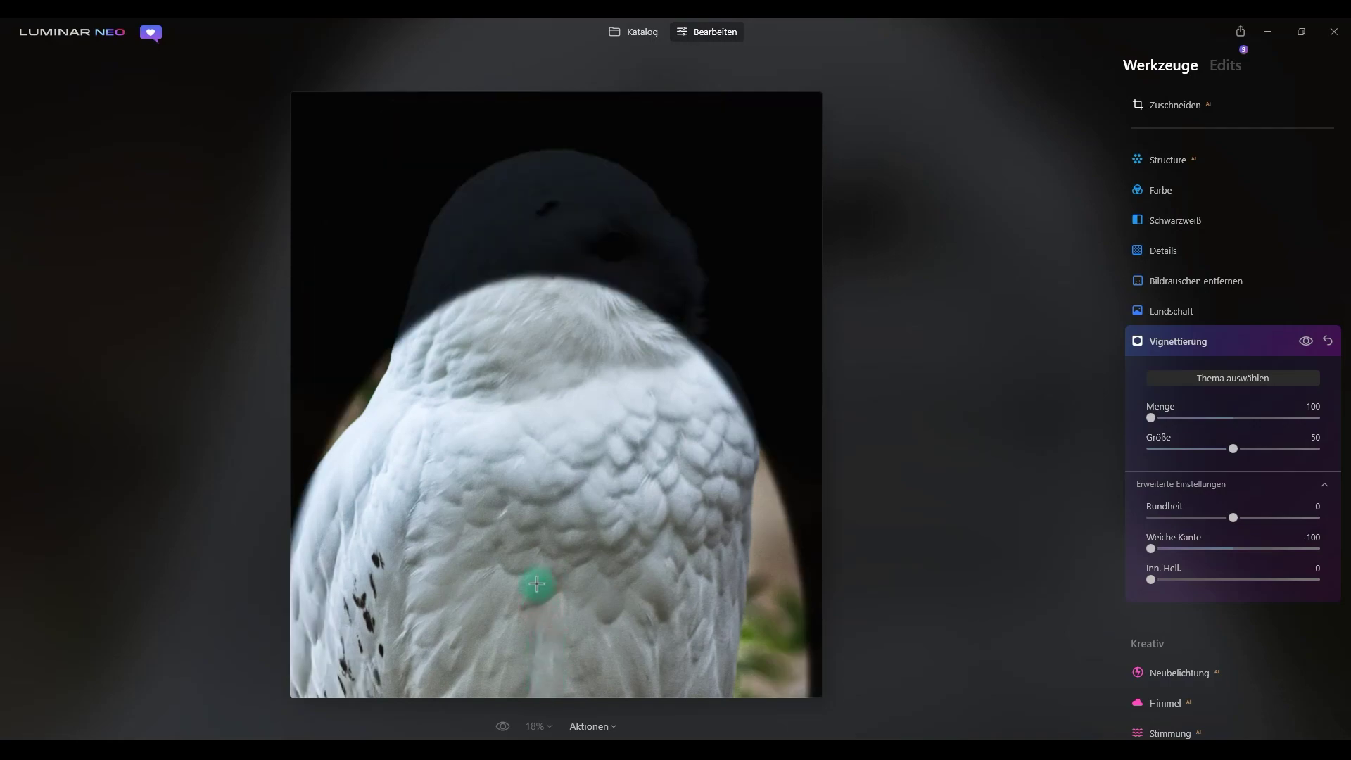
click(537, 549)
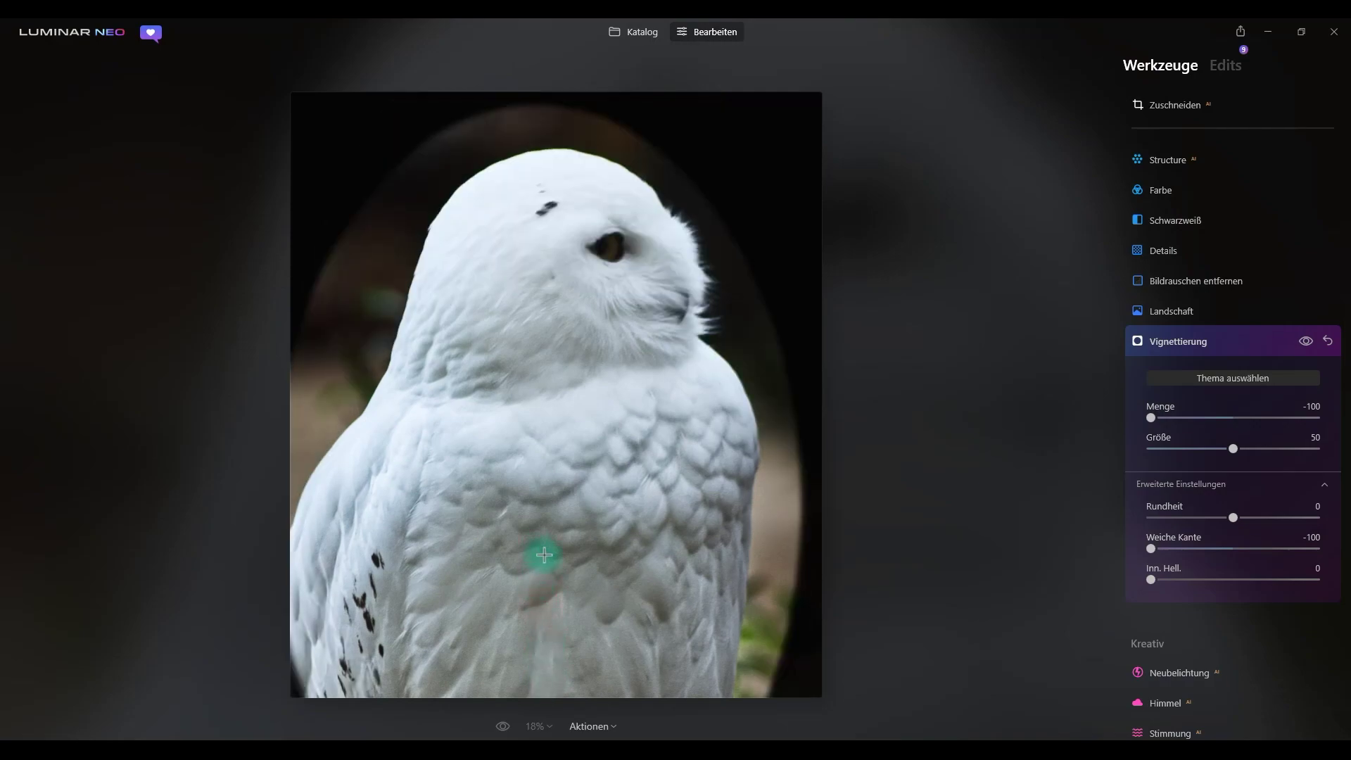
click(545, 566)
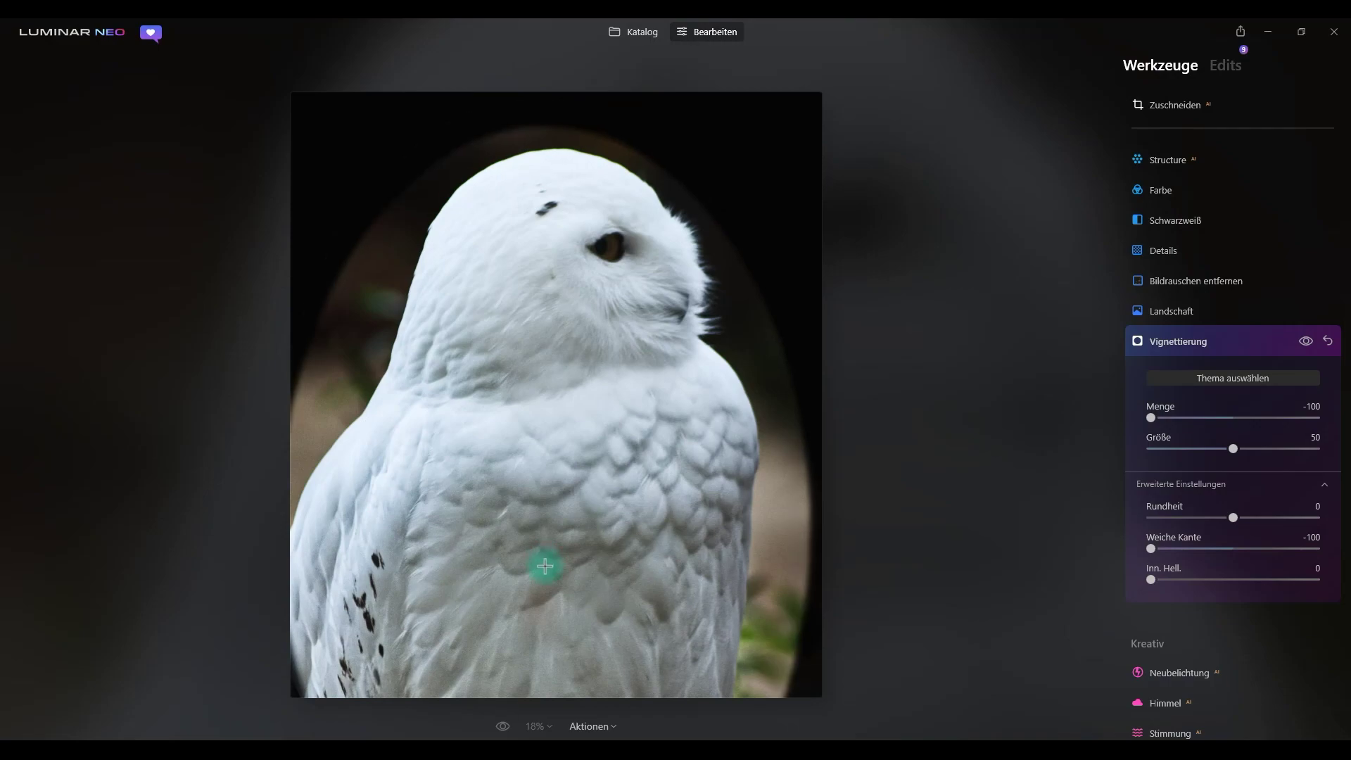
click(547, 566)
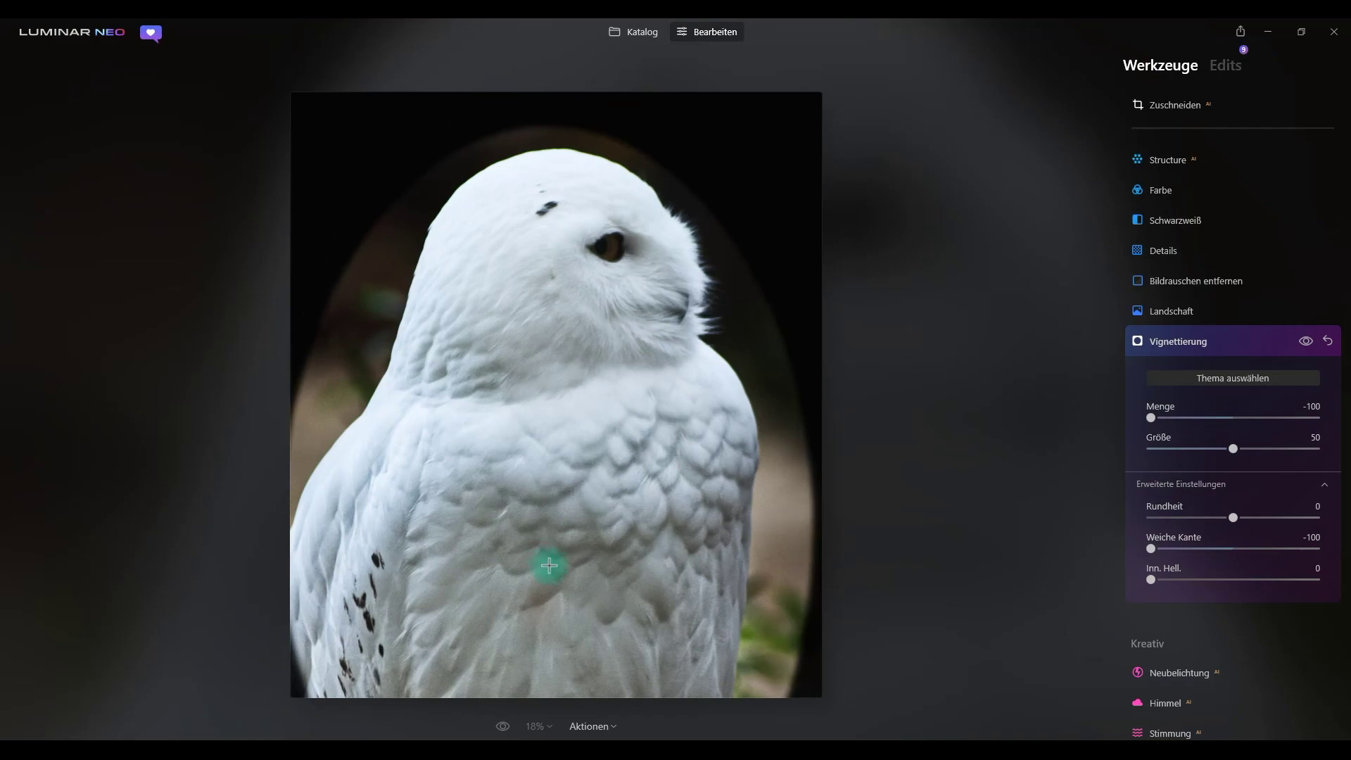
click(549, 565)
click(556, 565)
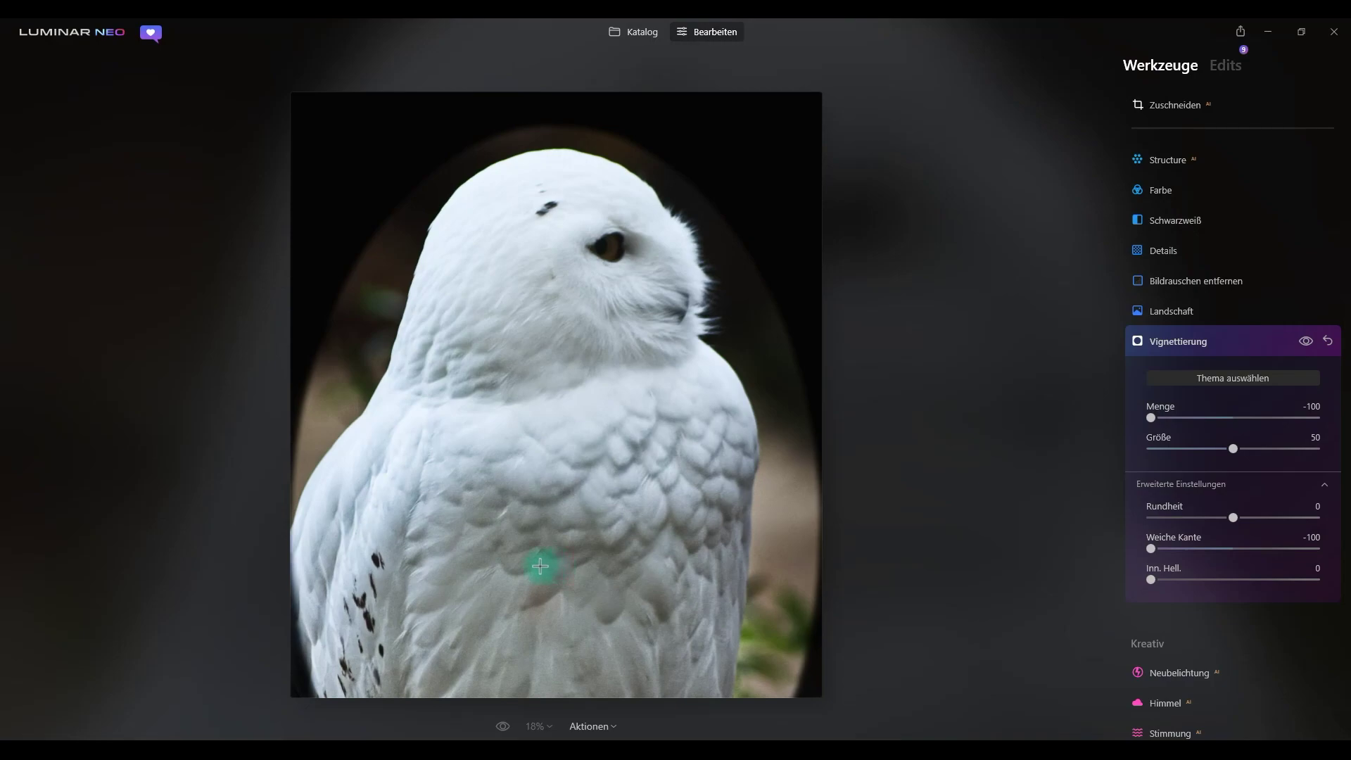
click(539, 564)
click(529, 573)
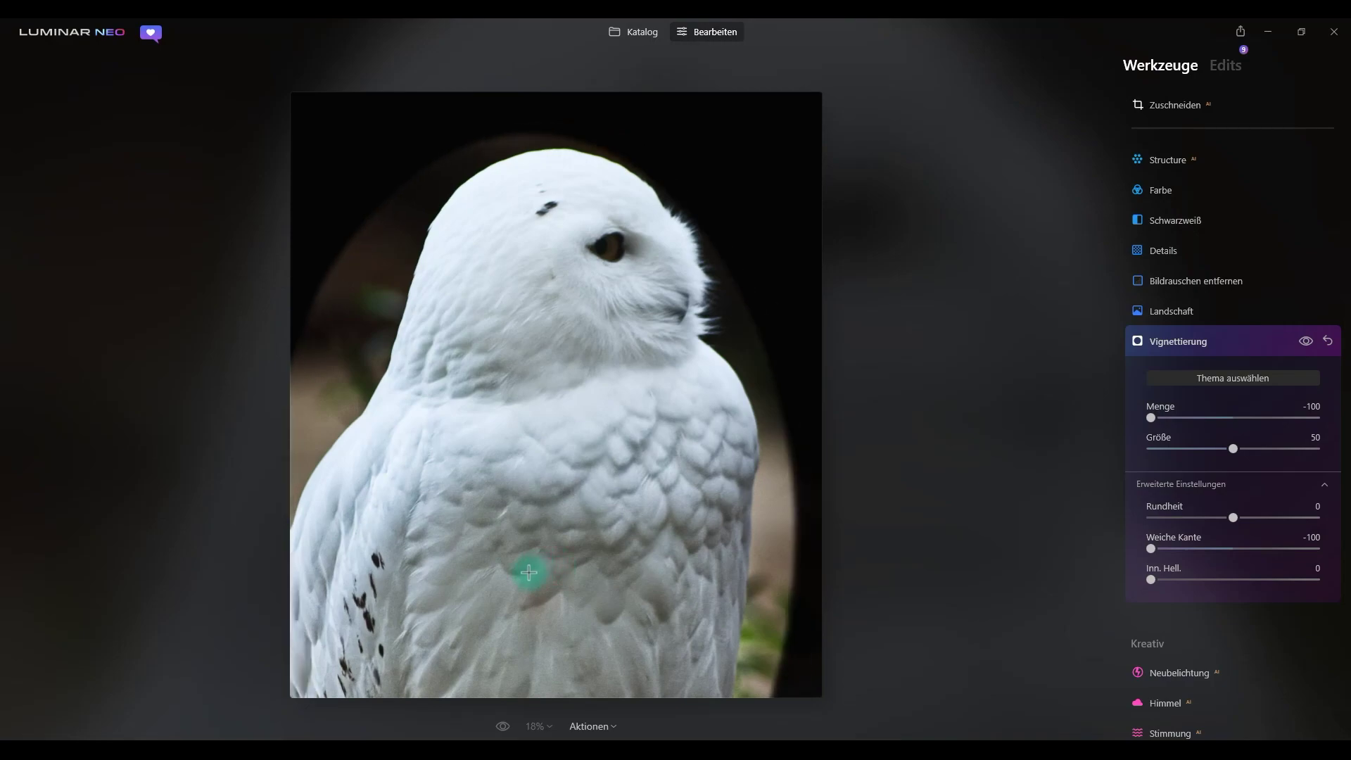
click(535, 572)
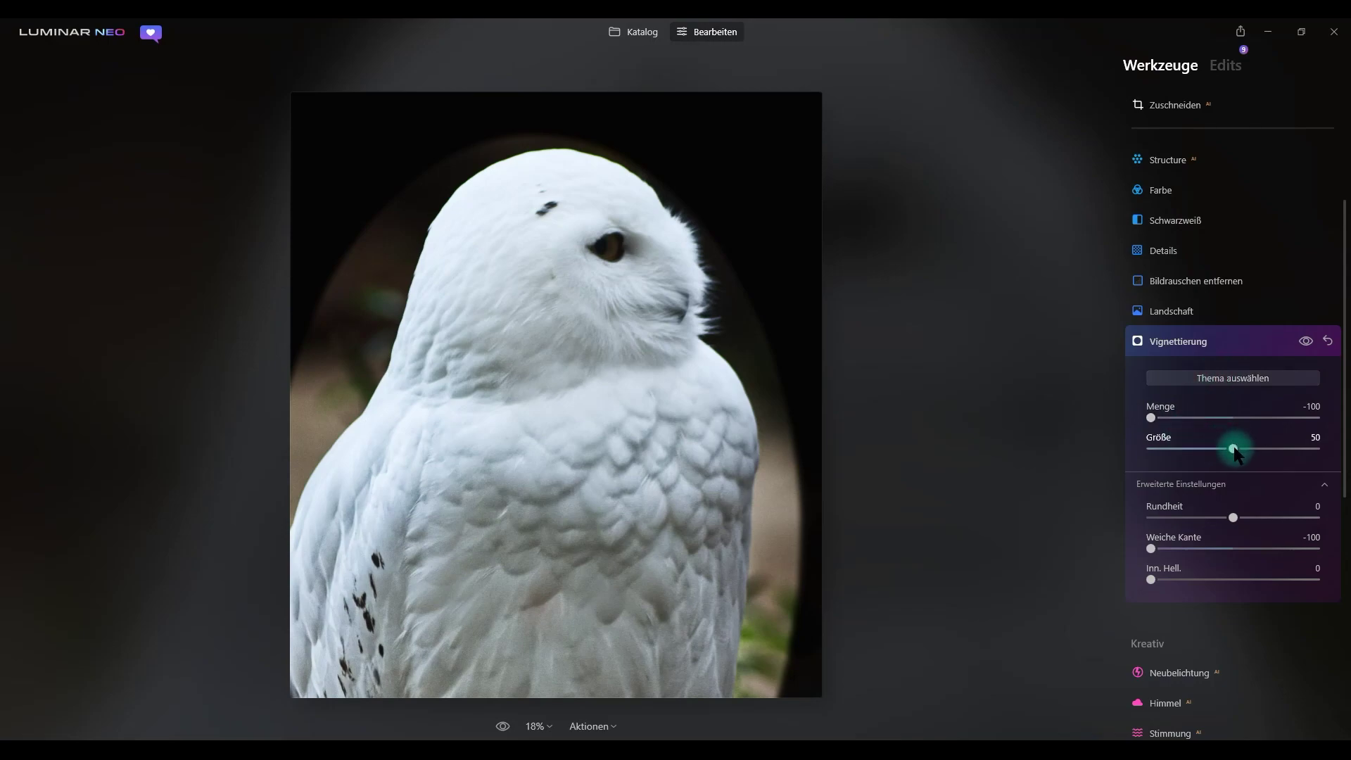
Enlarge the vignette to Größe 73, recentre it on the owl's chest, and set Weiche Kante to 0
mouse_move(1237, 454)
mouse_down()
mouse_move(1222, 453)
mouse_move(1277, 453)
mouse_up()
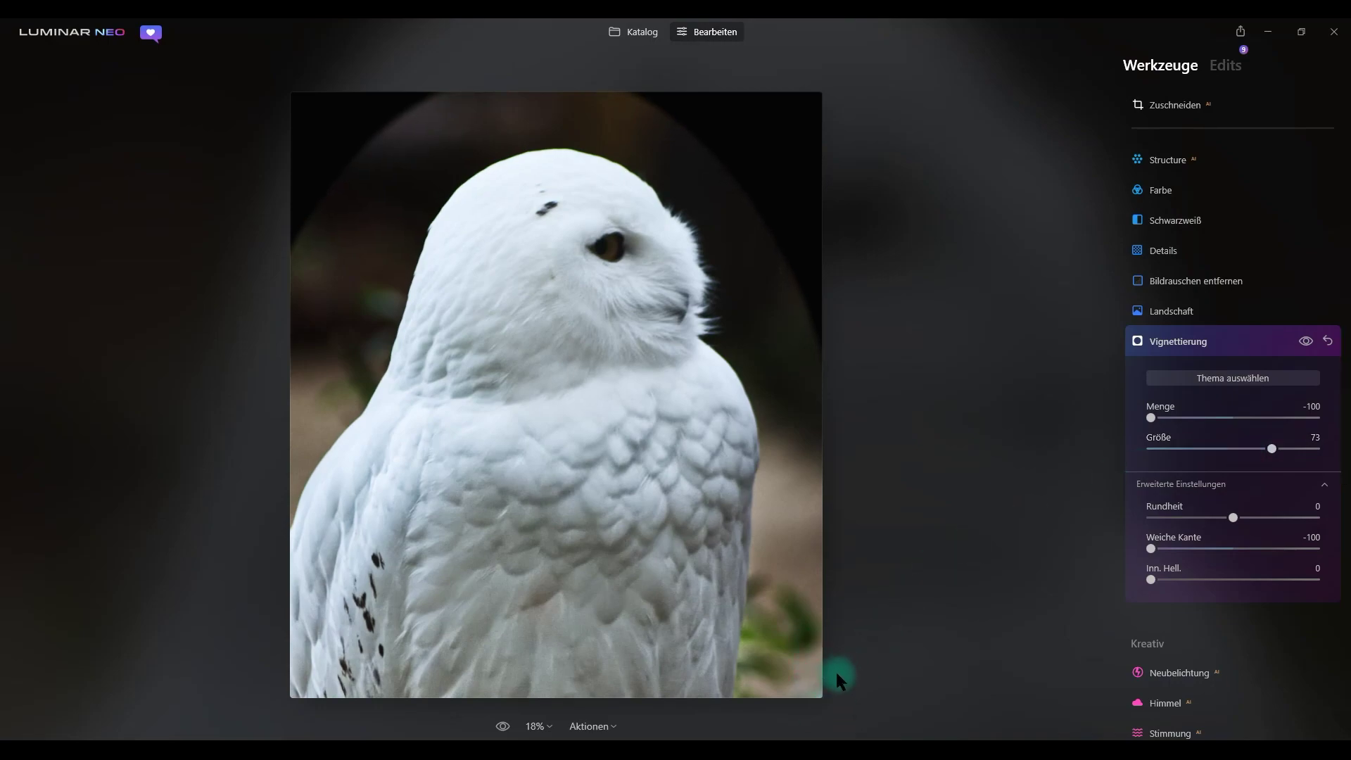
click(1159, 374)
click(537, 547)
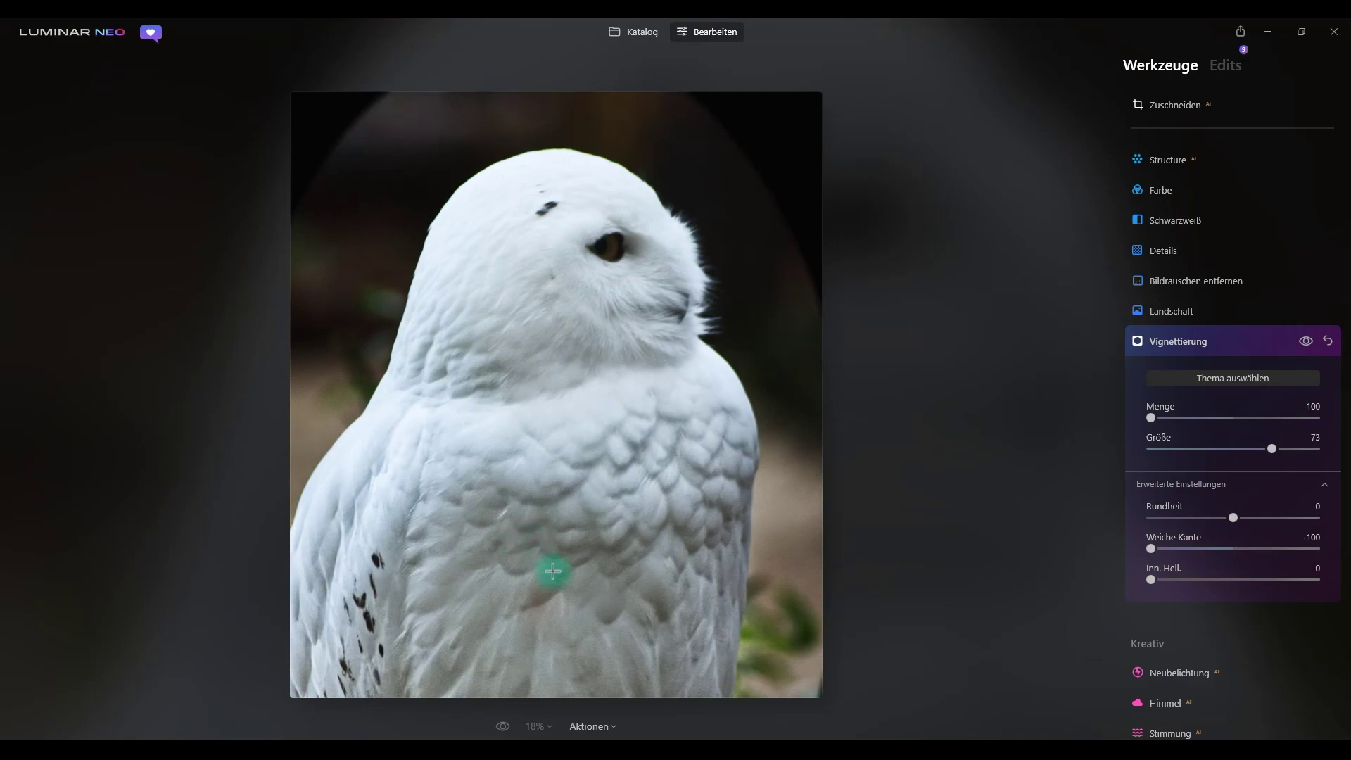
drag(553, 571, 561, 604)
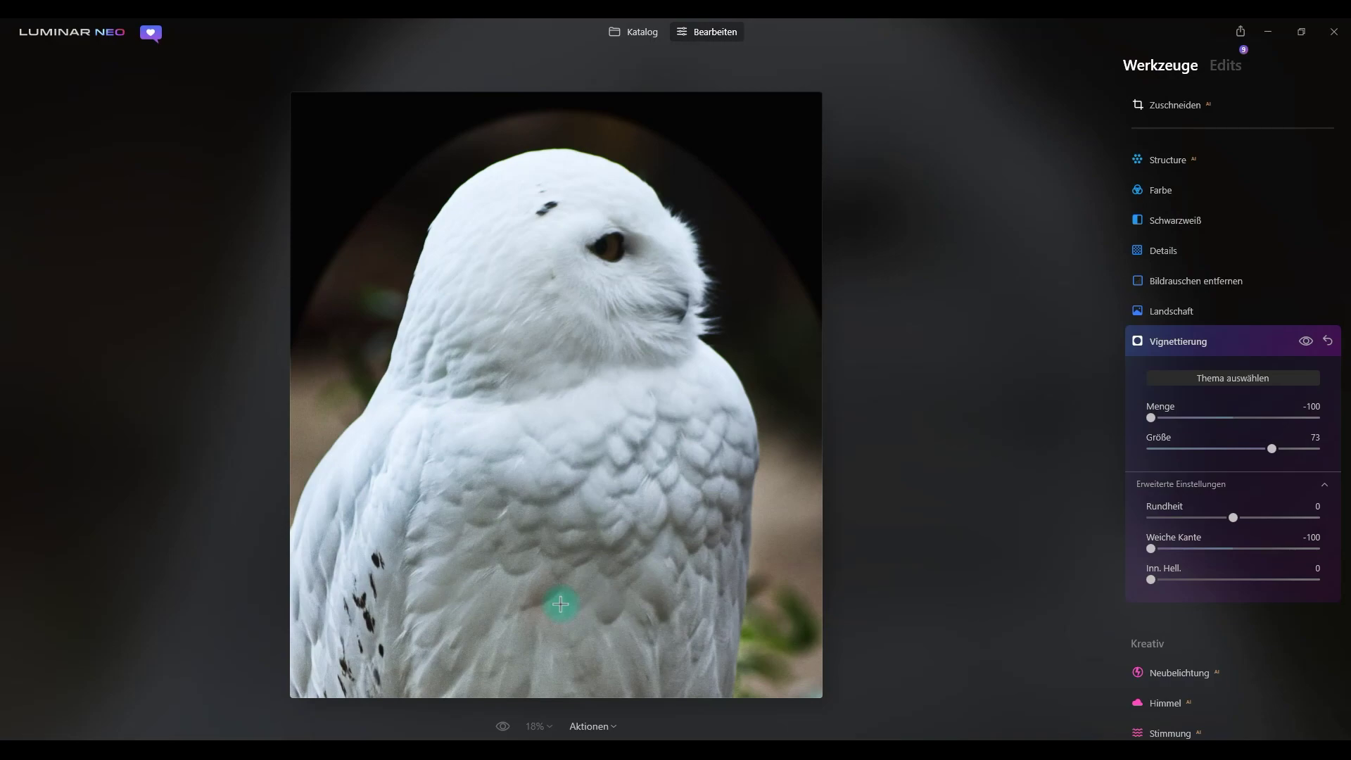
click(1171, 374)
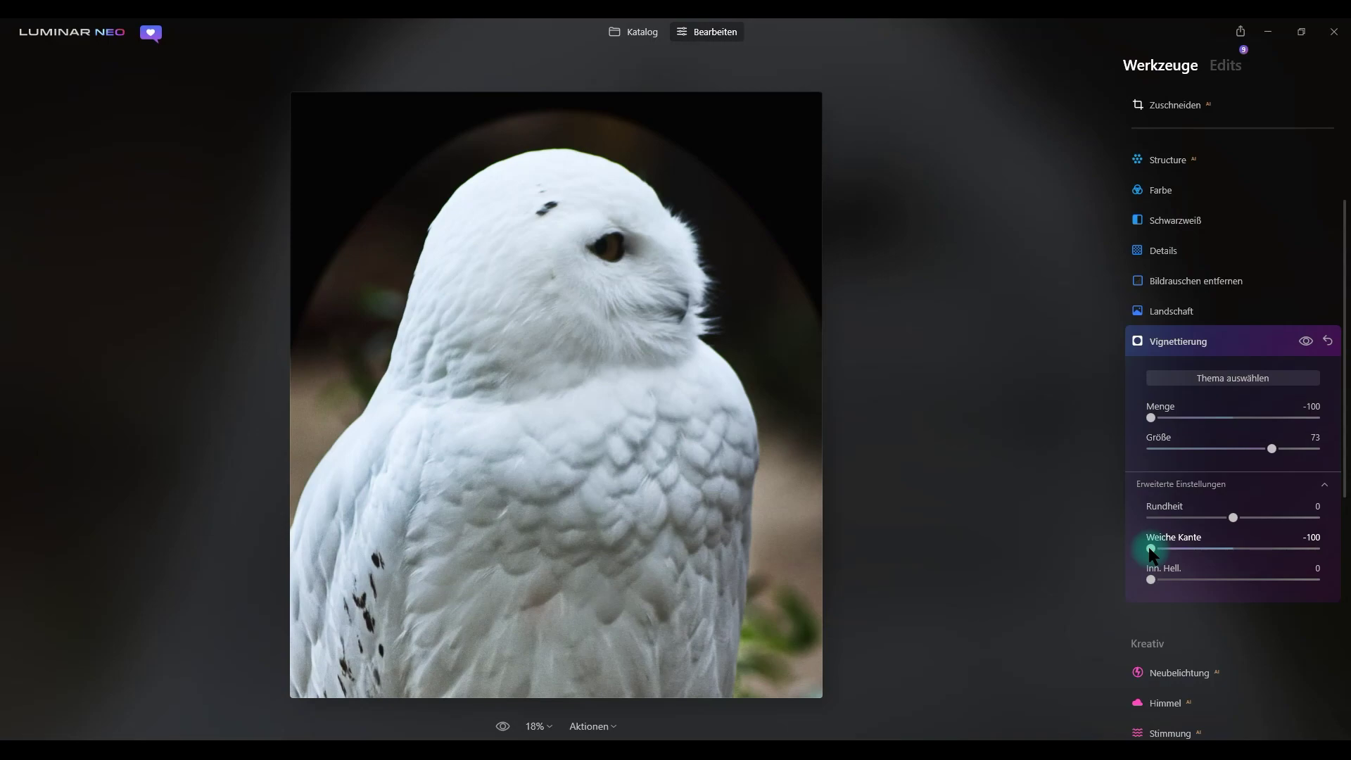
drag(1152, 551, 1234, 555)
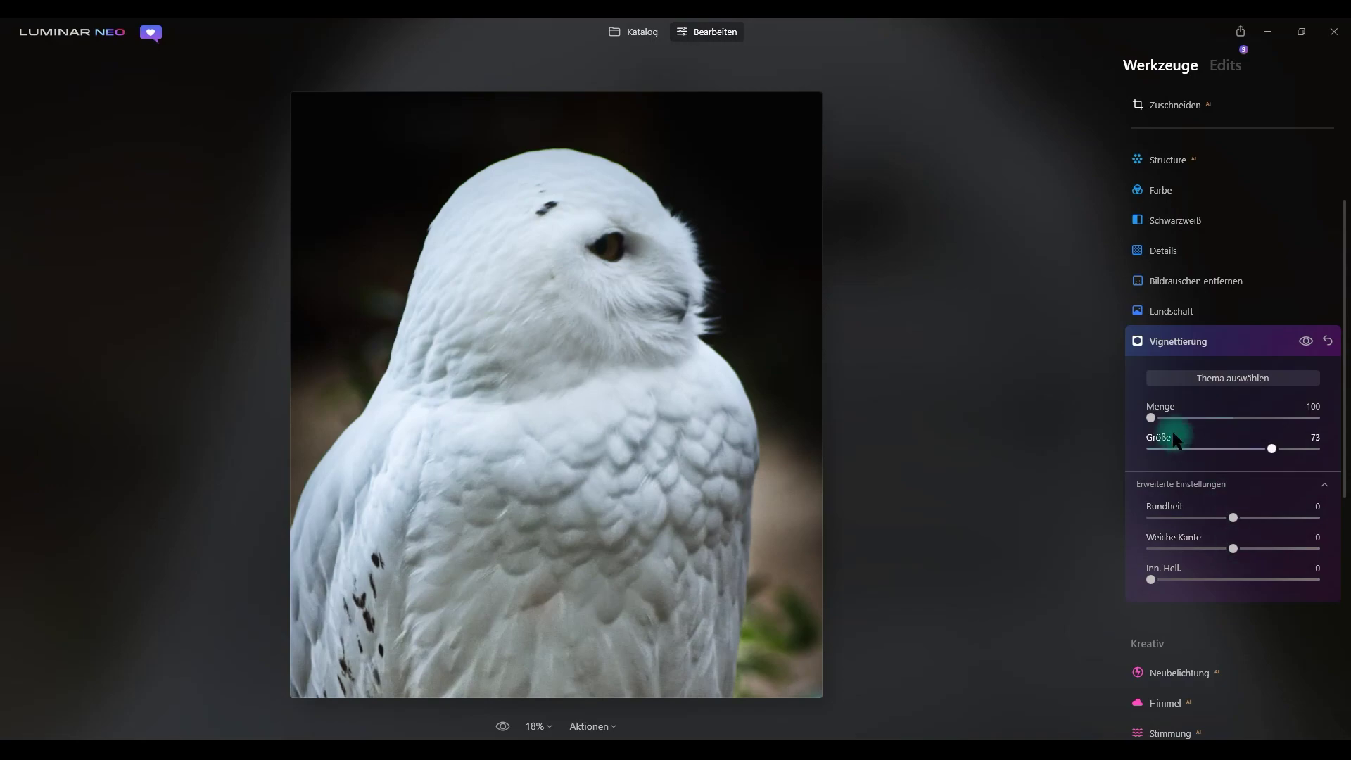
Lighten the vignette amount and compare the photo with the vignette off and on
drag(1151, 418, 1186, 419)
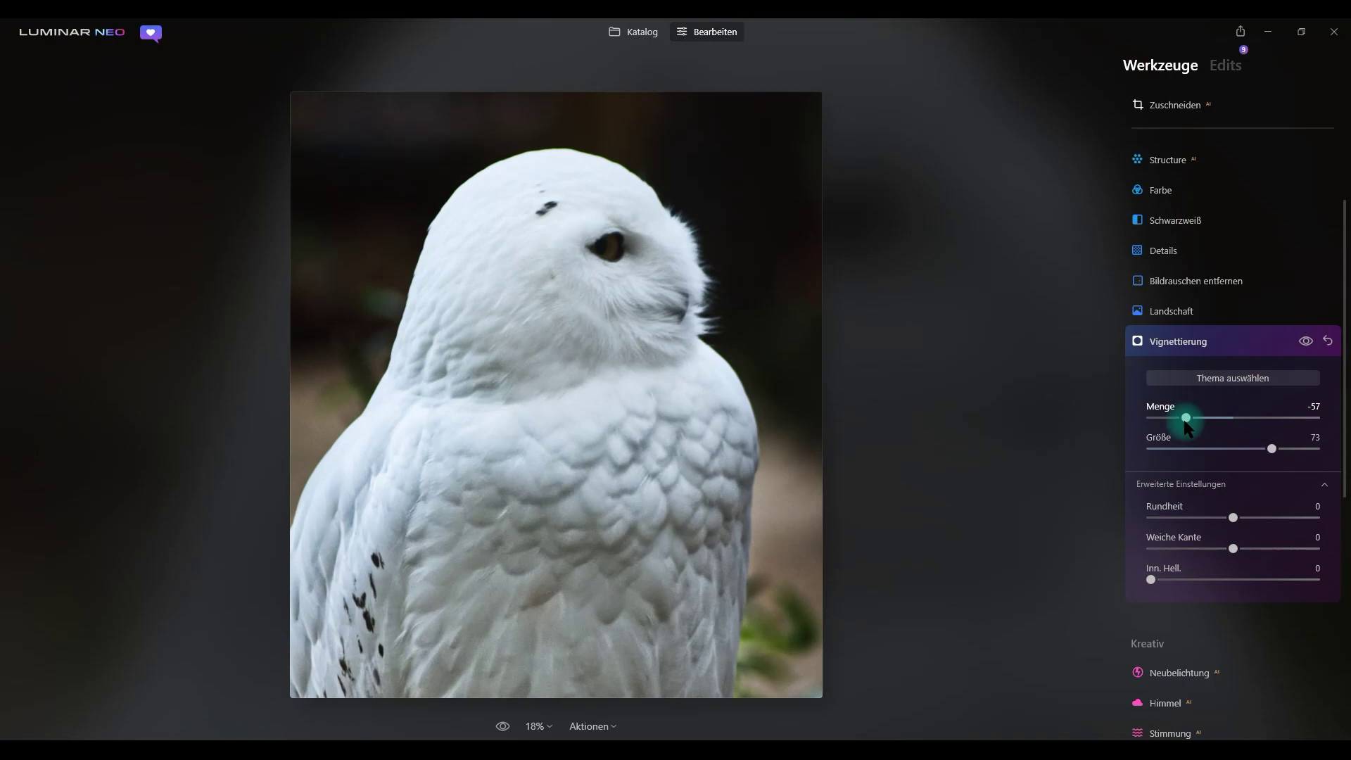
drag(1187, 418, 1209, 418)
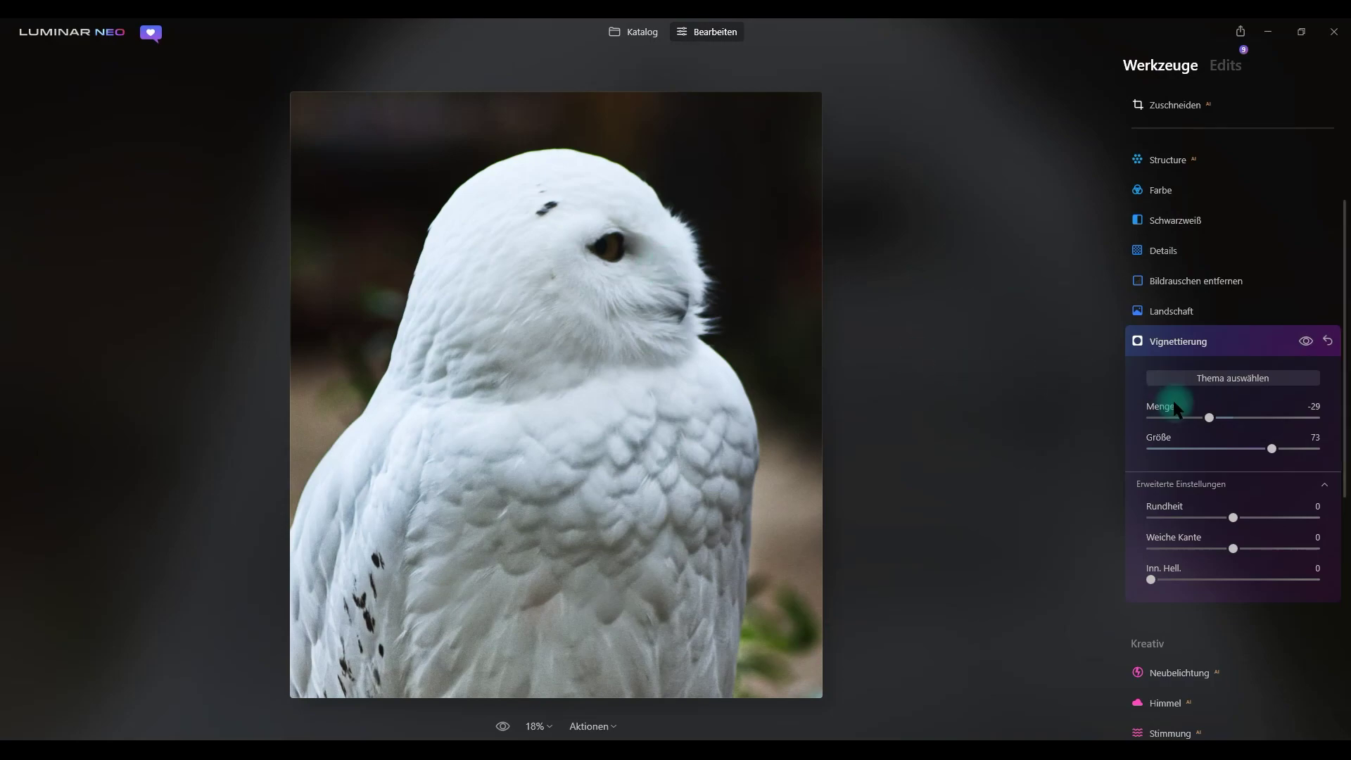
drag(1210, 420, 1177, 419)
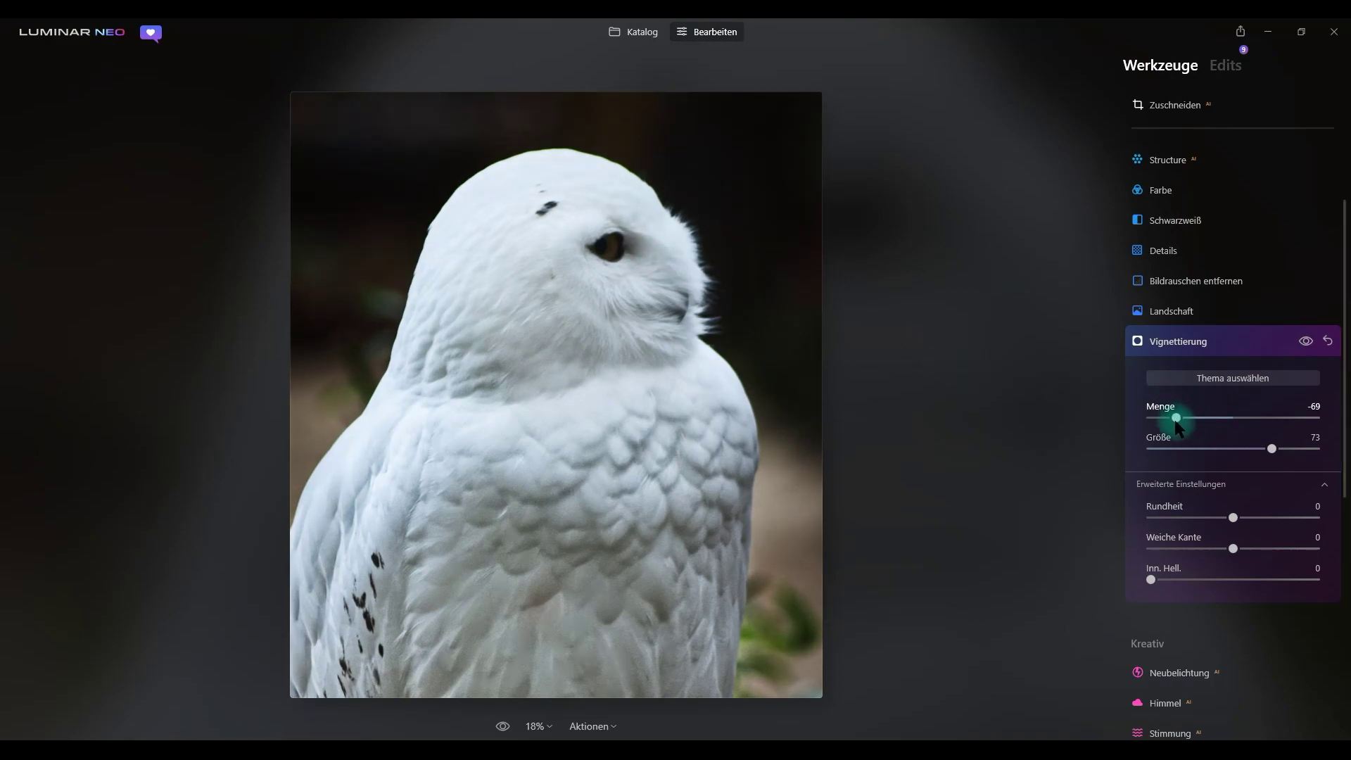
click(1307, 341)
click(1307, 341)
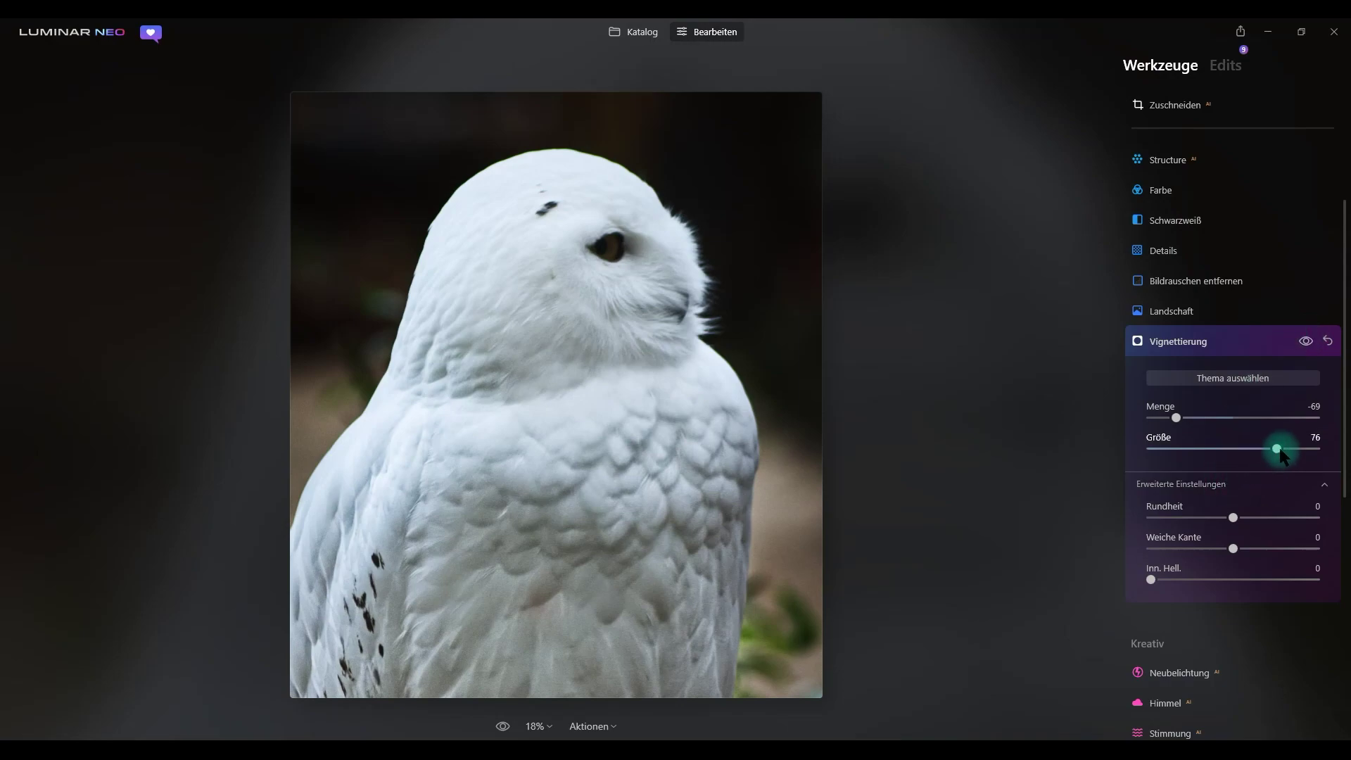
Enlarge the vignette to Größe 79 and settle its Menge at -35
drag(1272, 450, 1245, 454)
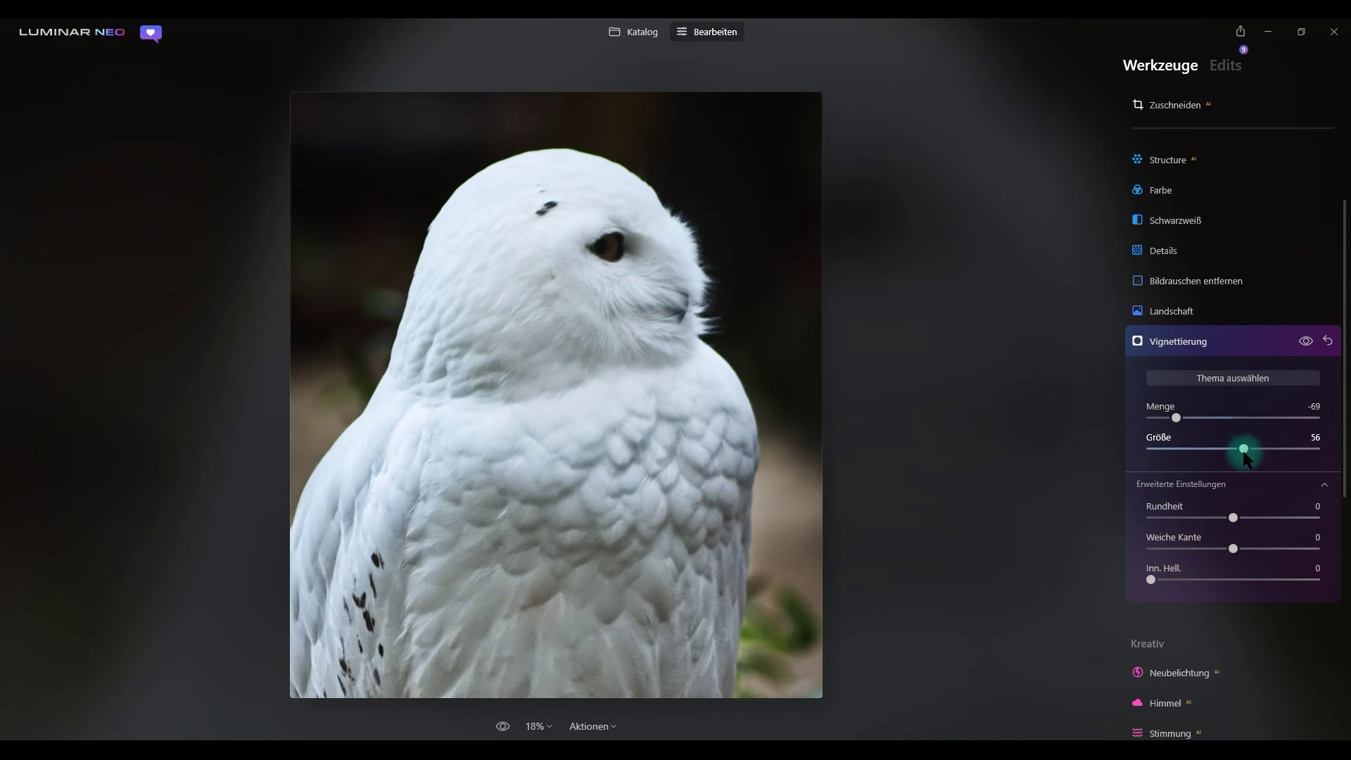
key(ctrl+z)
click(1233, 450)
drag(1233, 453, 1282, 454)
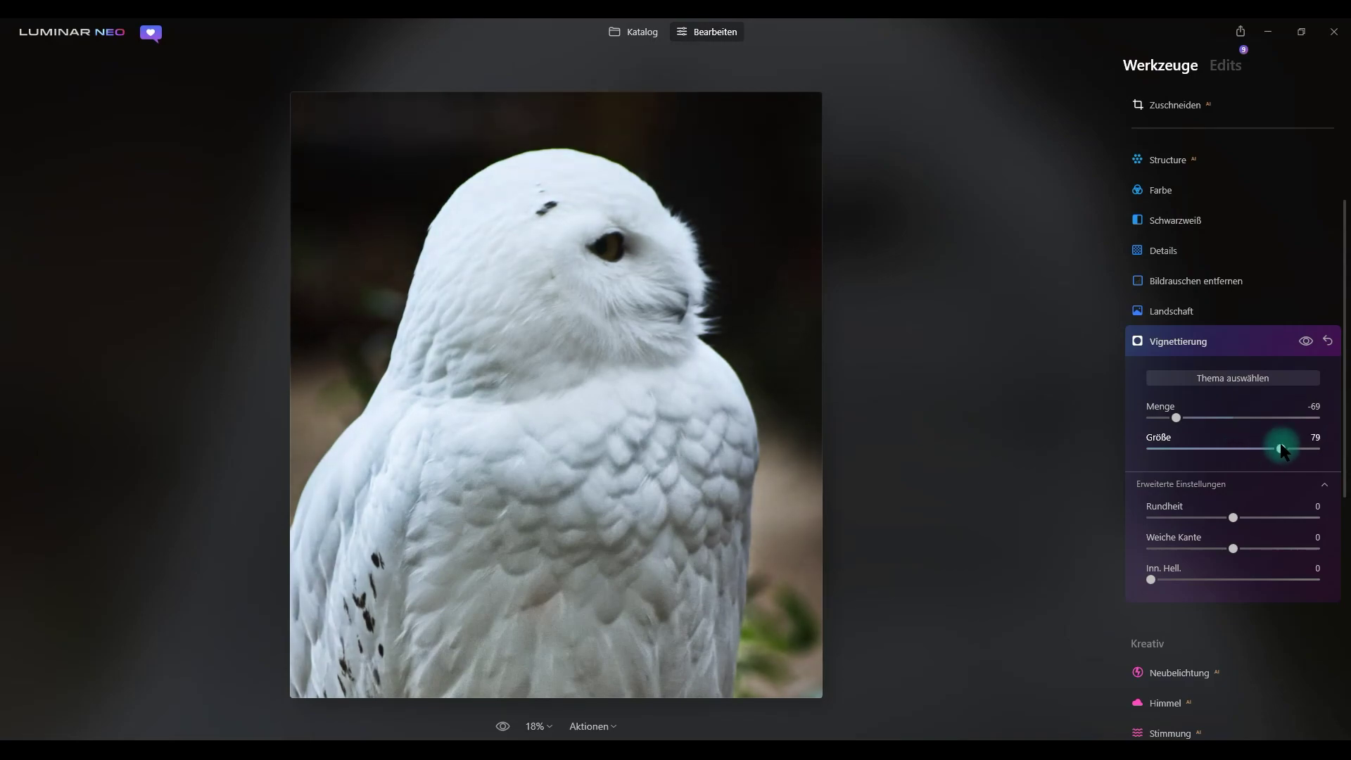
click(1185, 418)
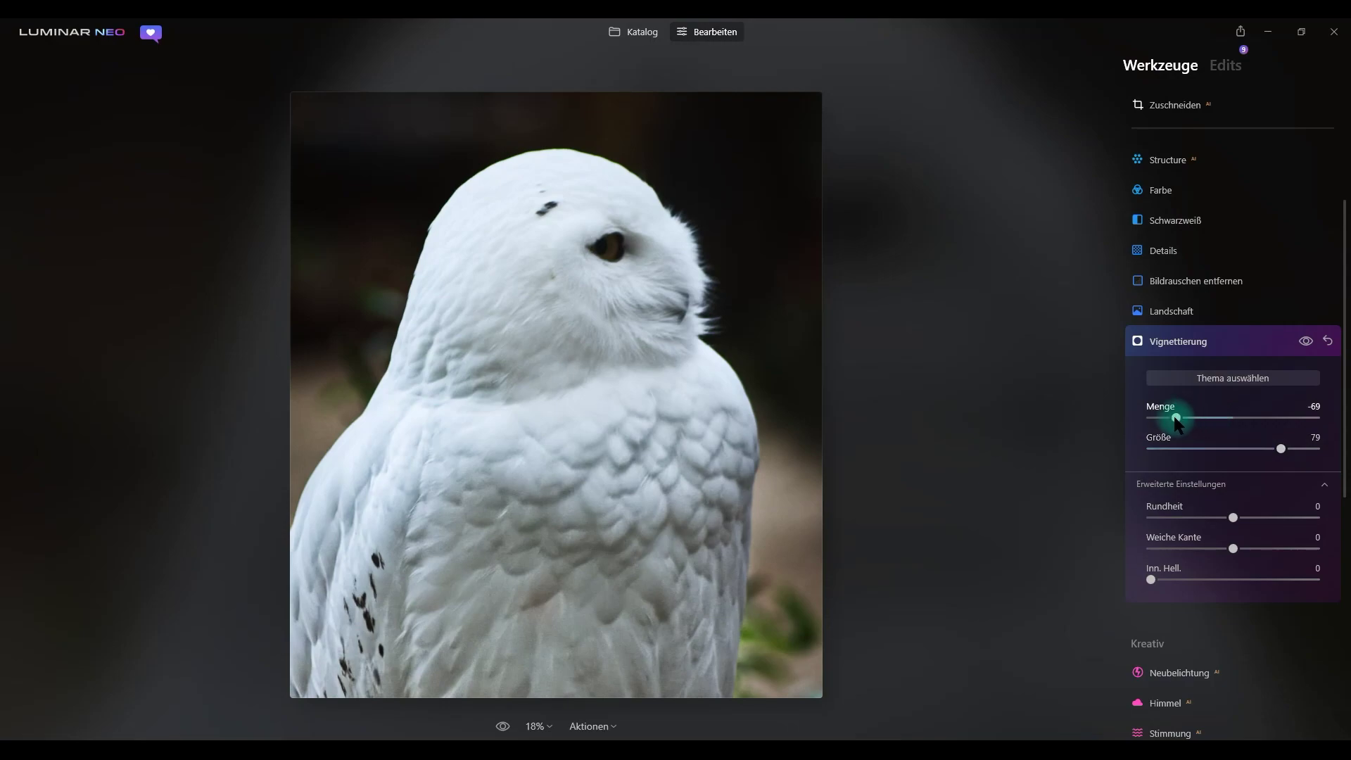
drag(1192, 419, 1202, 419)
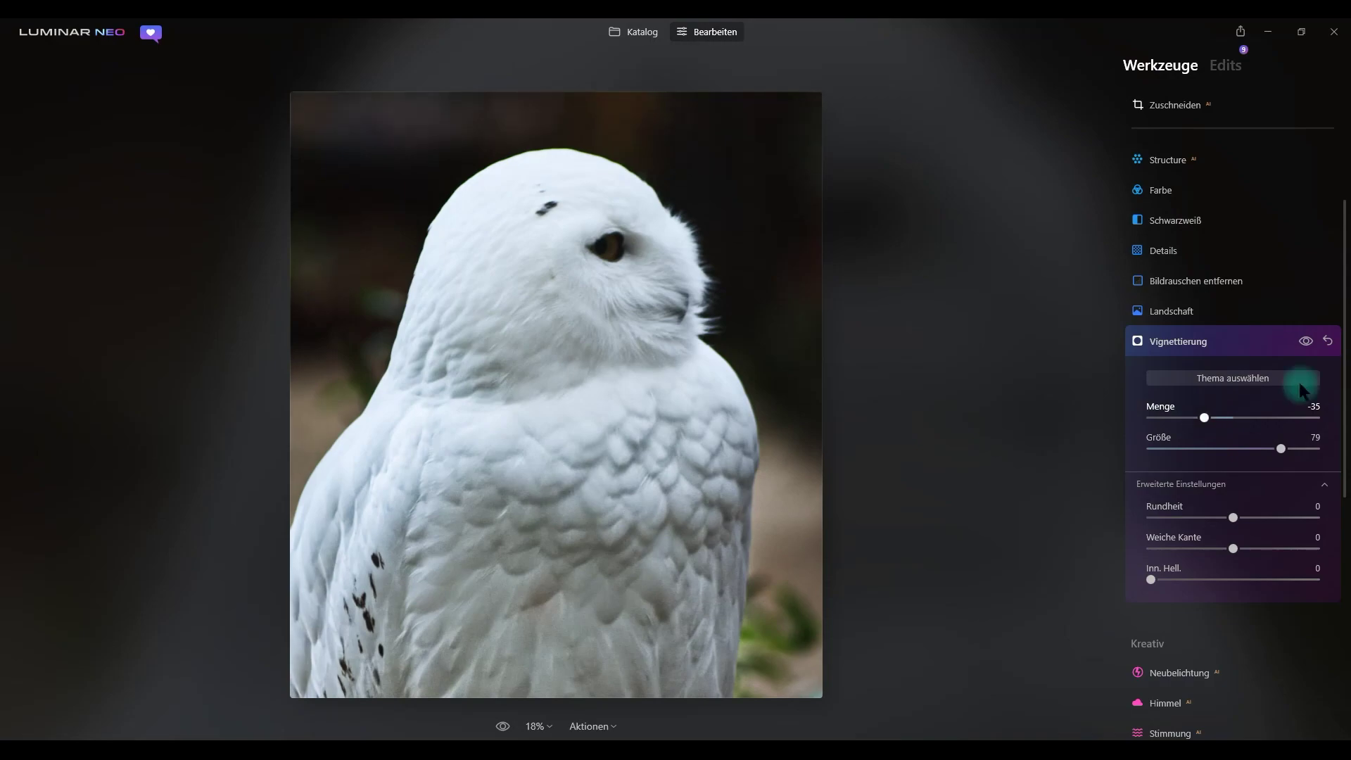
click(1306, 341)
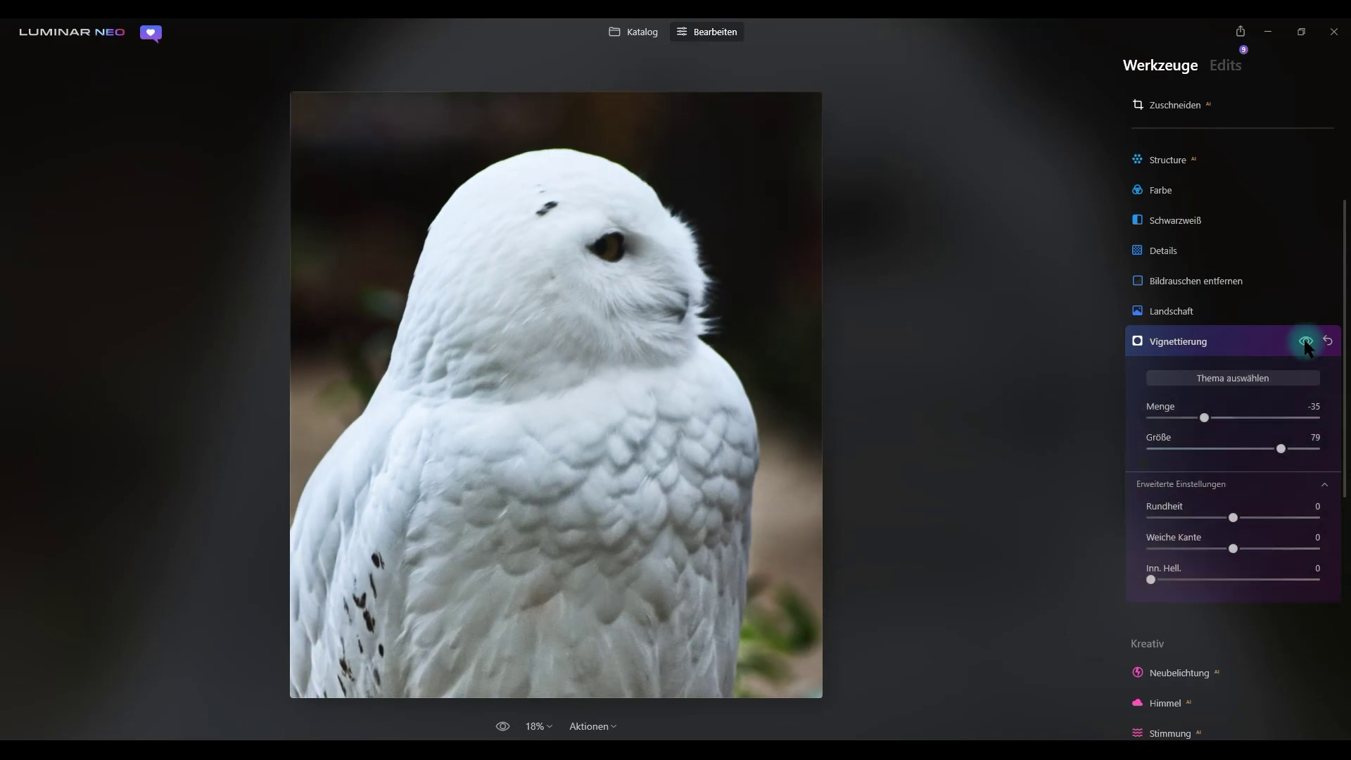
click(1205, 418)
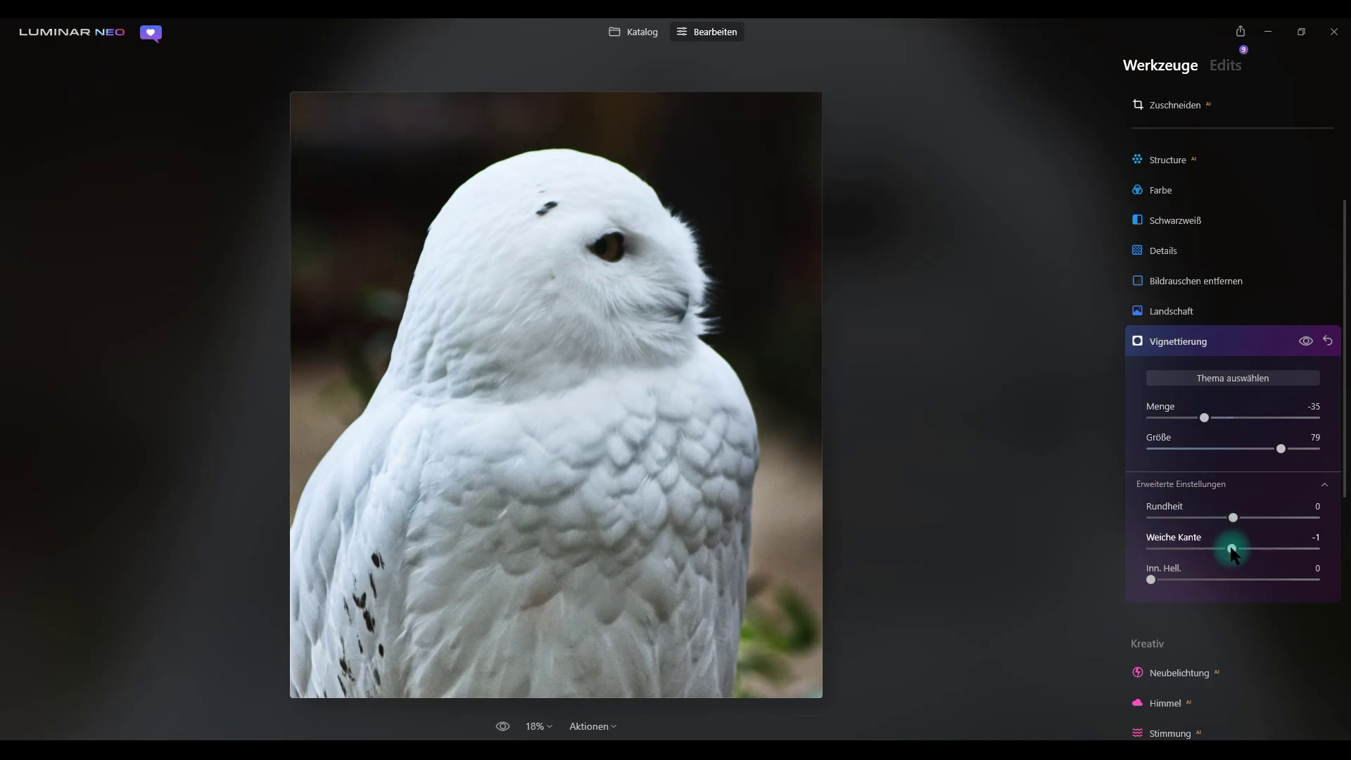
Harden the vignette to Weiche Kante -100 and push Menge to -100
drag(1234, 549, 1219, 553)
drag(1220, 555, 1145, 555)
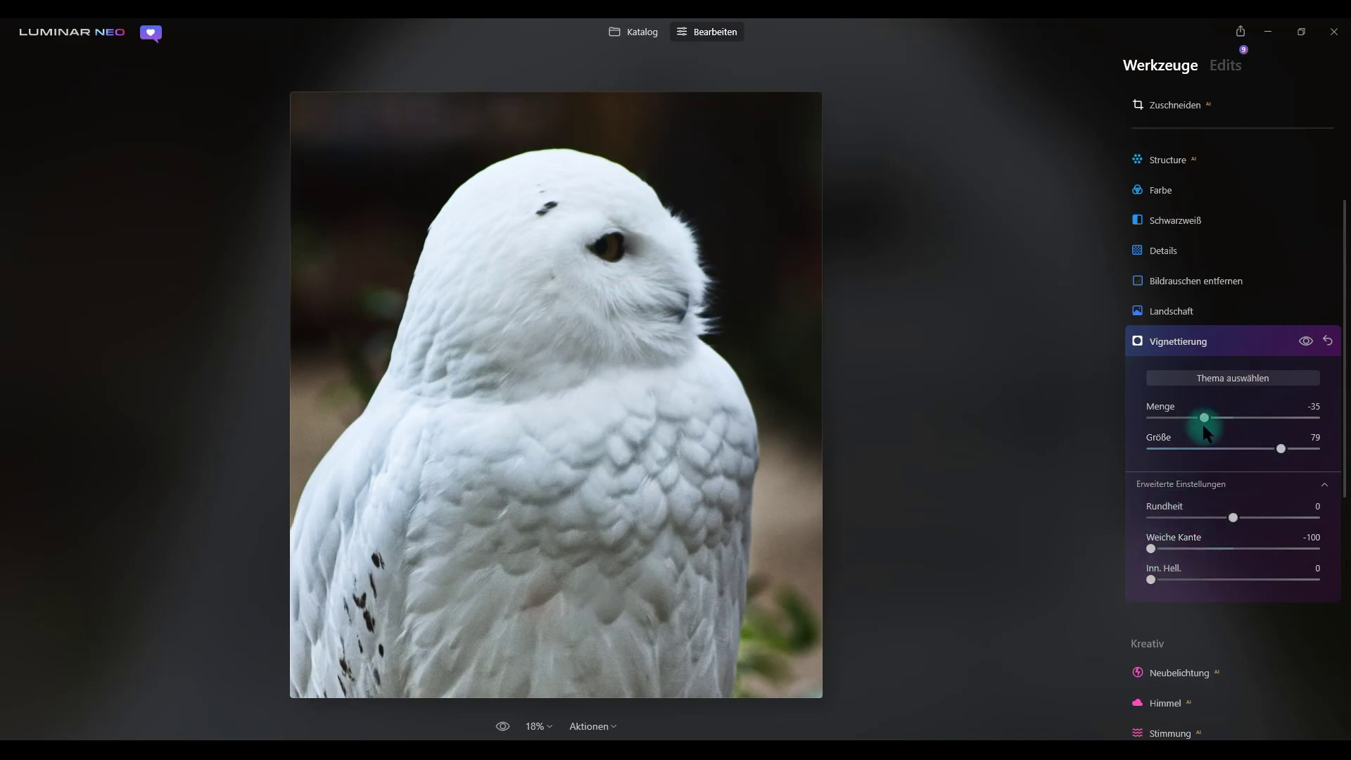
drag(1203, 419, 1140, 422)
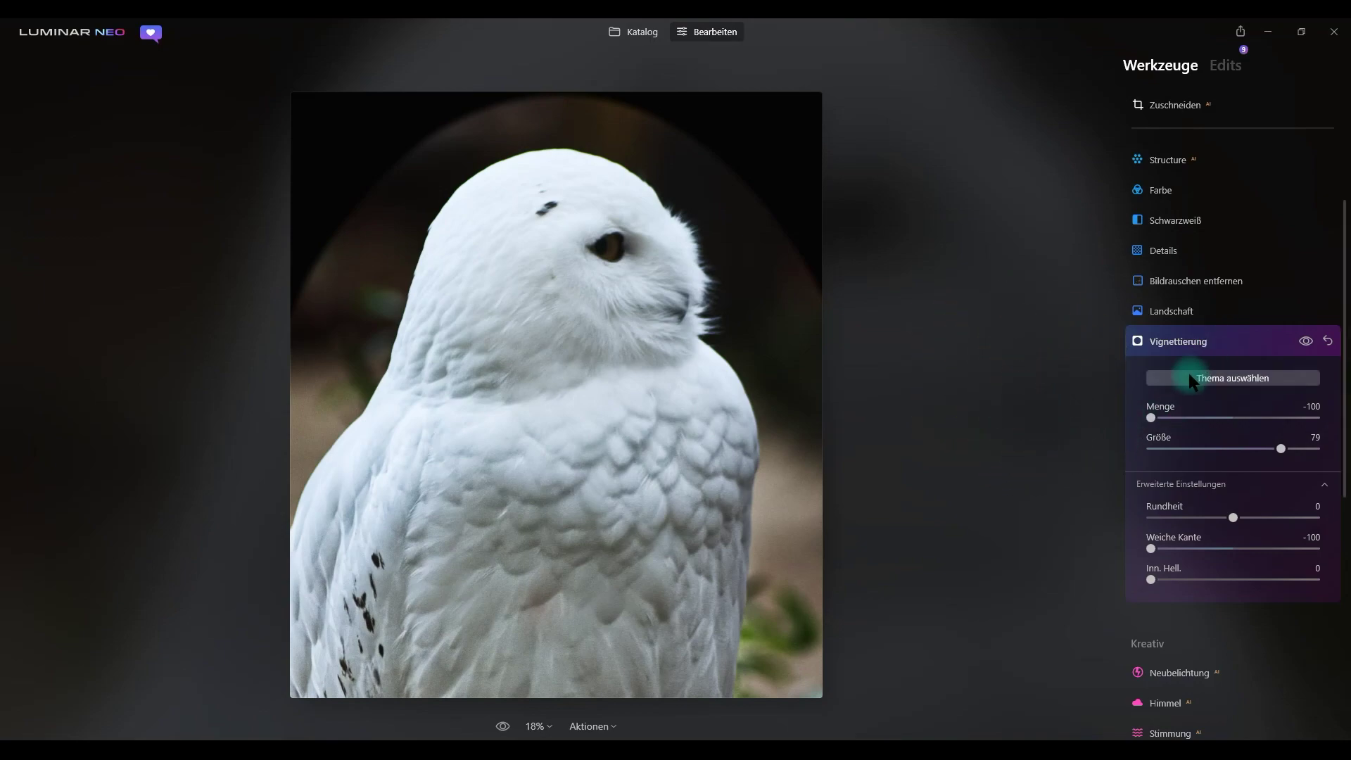
Move the vignette centre down onto the owl's lower chest
click(549, 520)
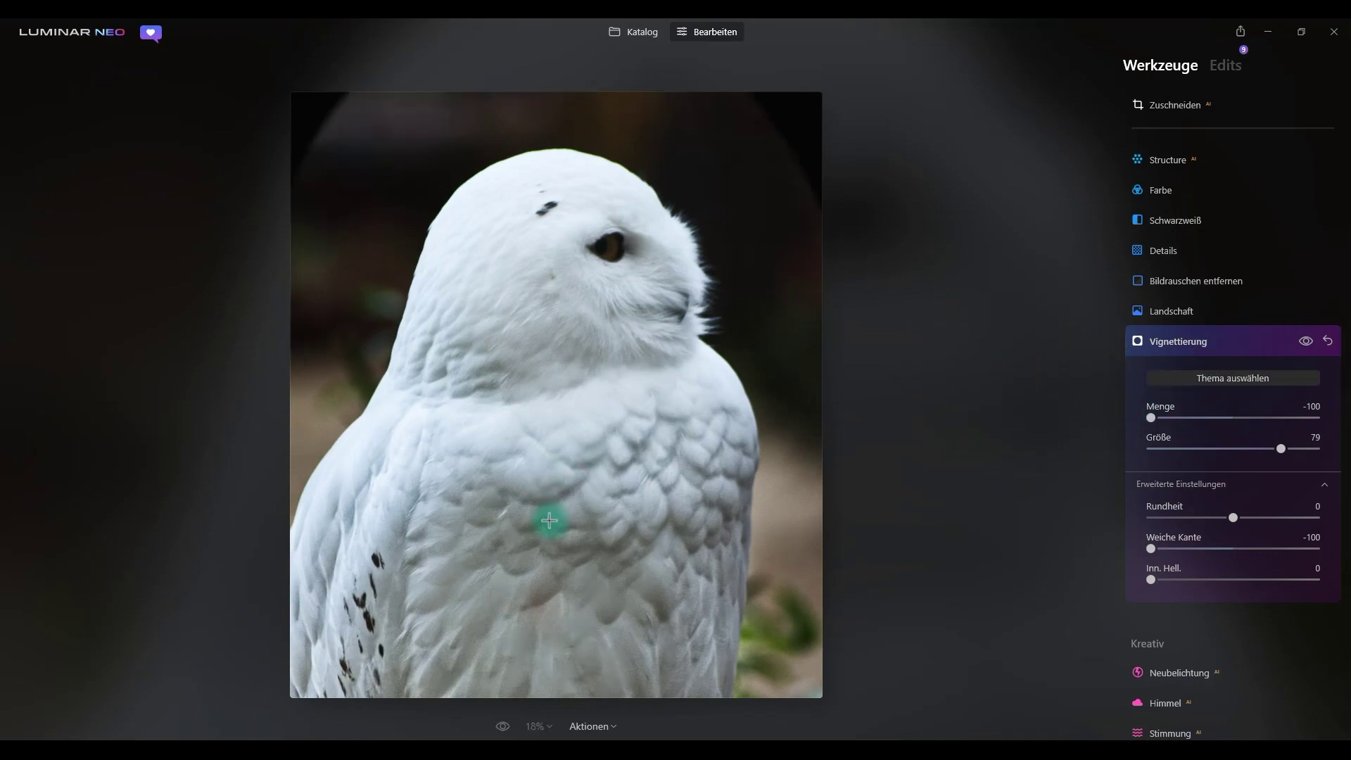
click(545, 562)
click(537, 591)
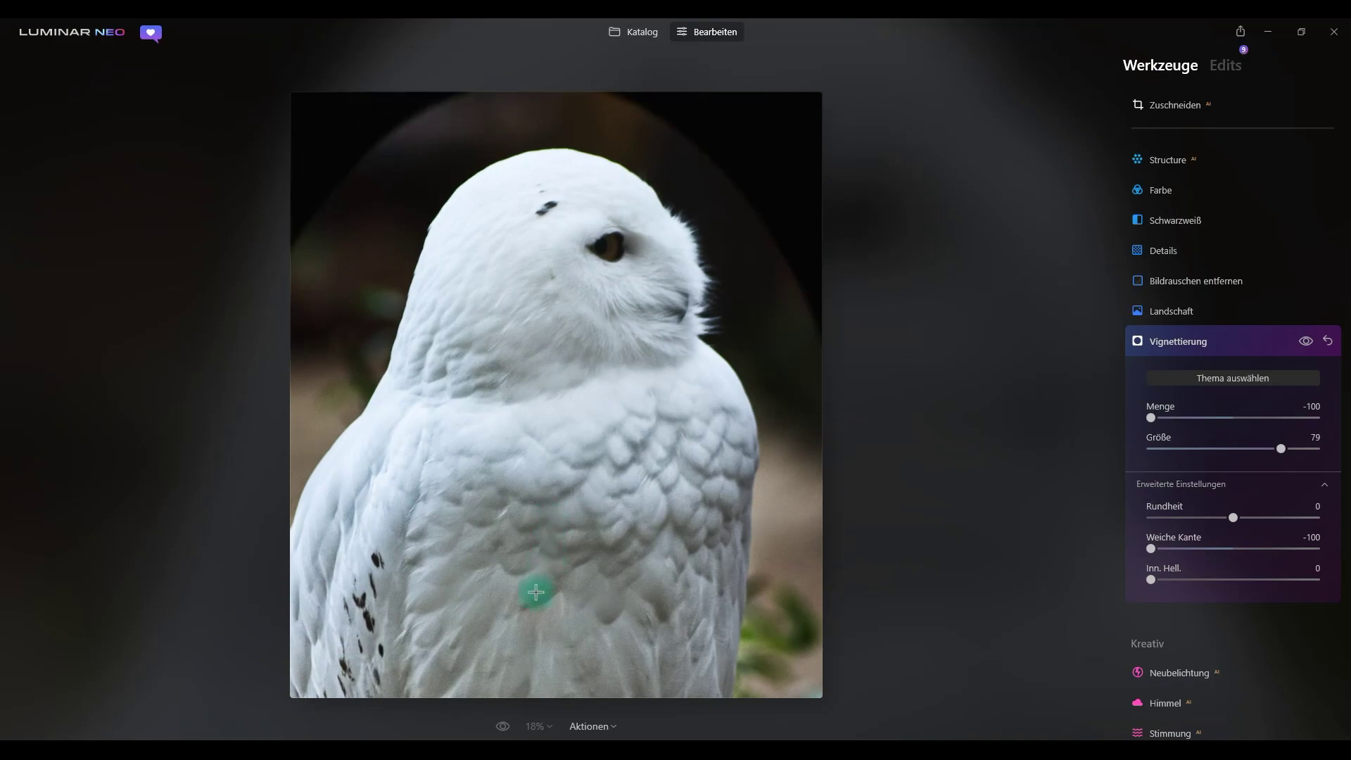
click(536, 614)
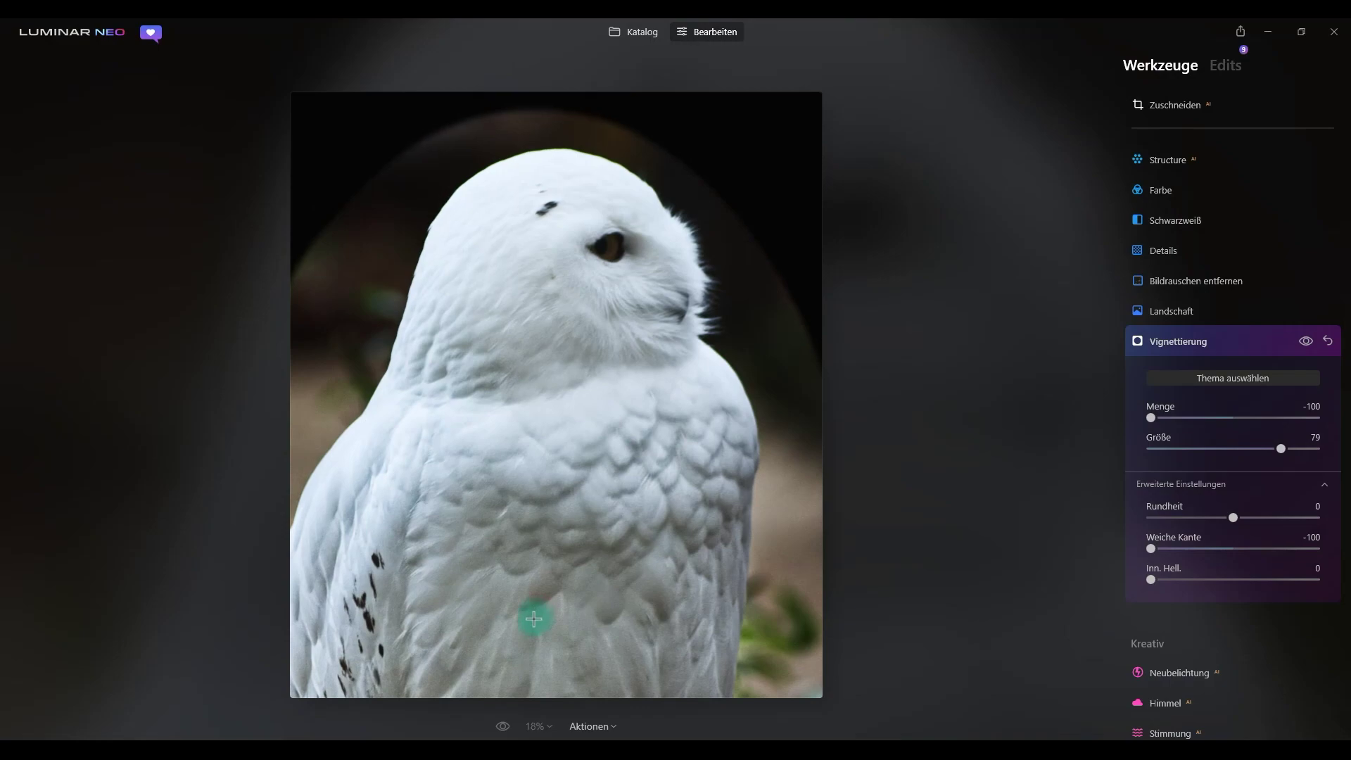
click(534, 619)
click(537, 622)
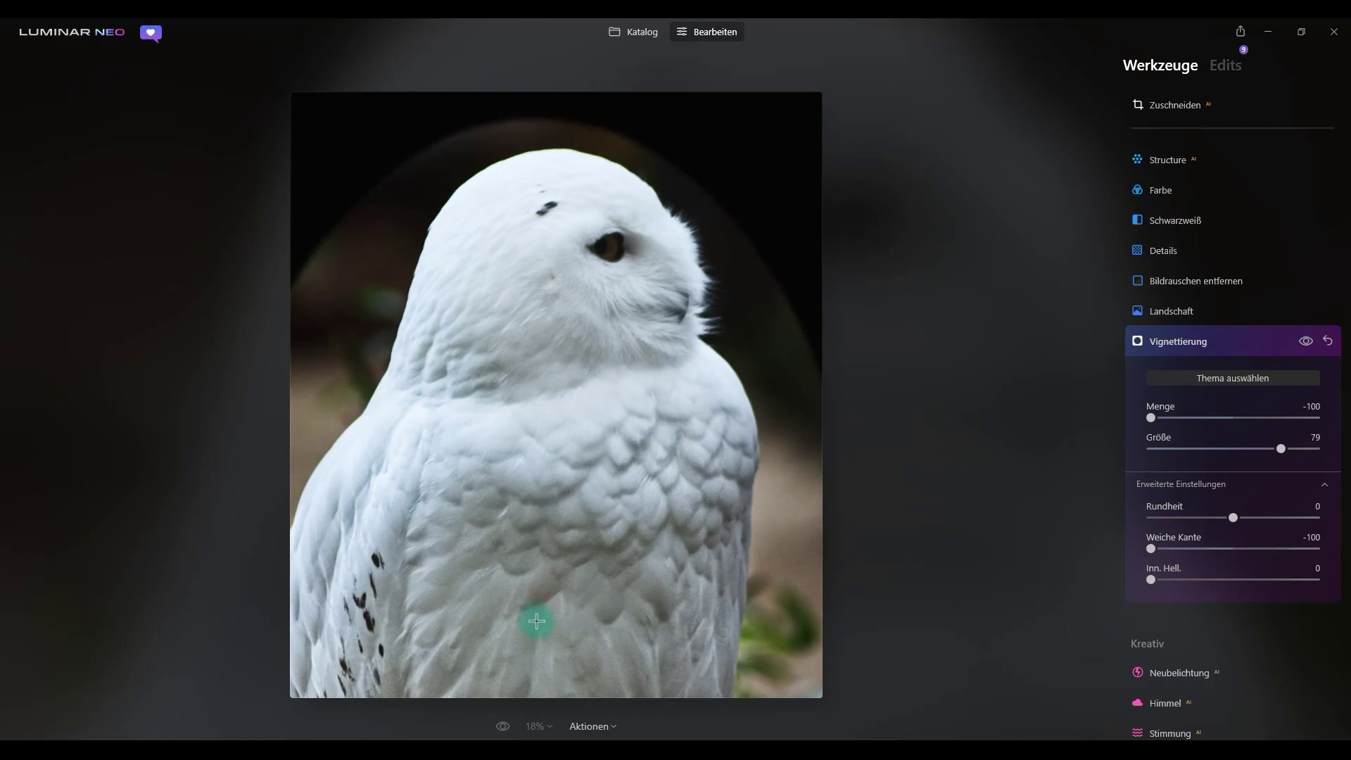
click(541, 630)
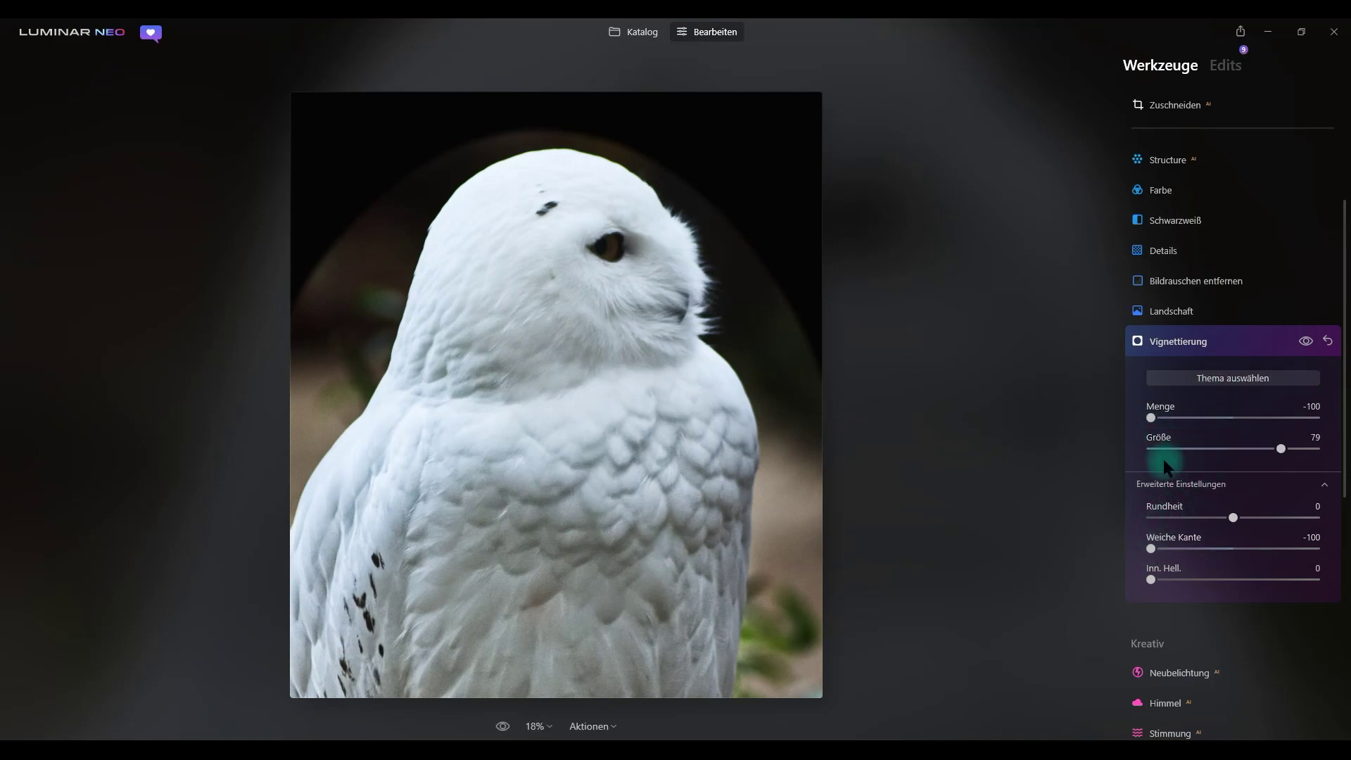
Soften the vignette to Menge -40 with Weiche Kante 0, compare before/after, and collapse it
drag(1155, 422, 1203, 418)
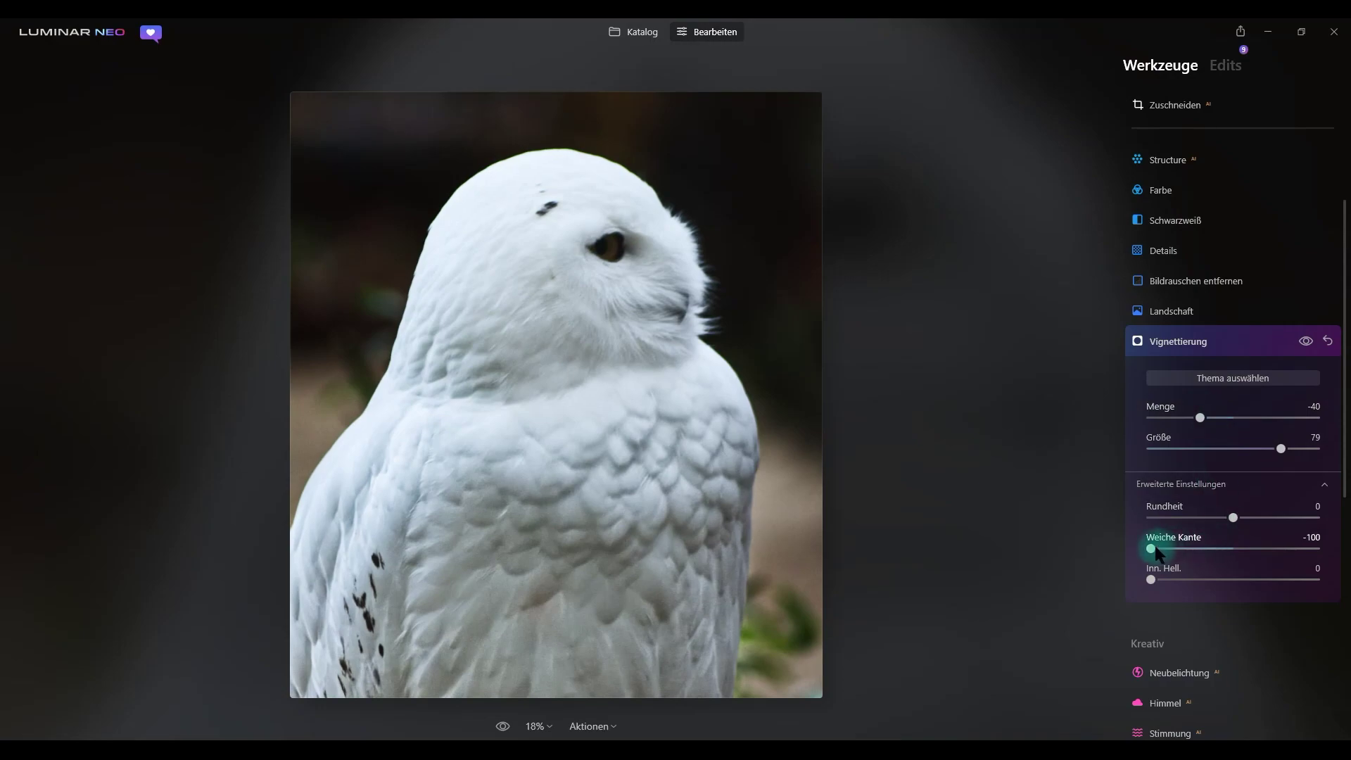
drag(1156, 548, 1225, 546)
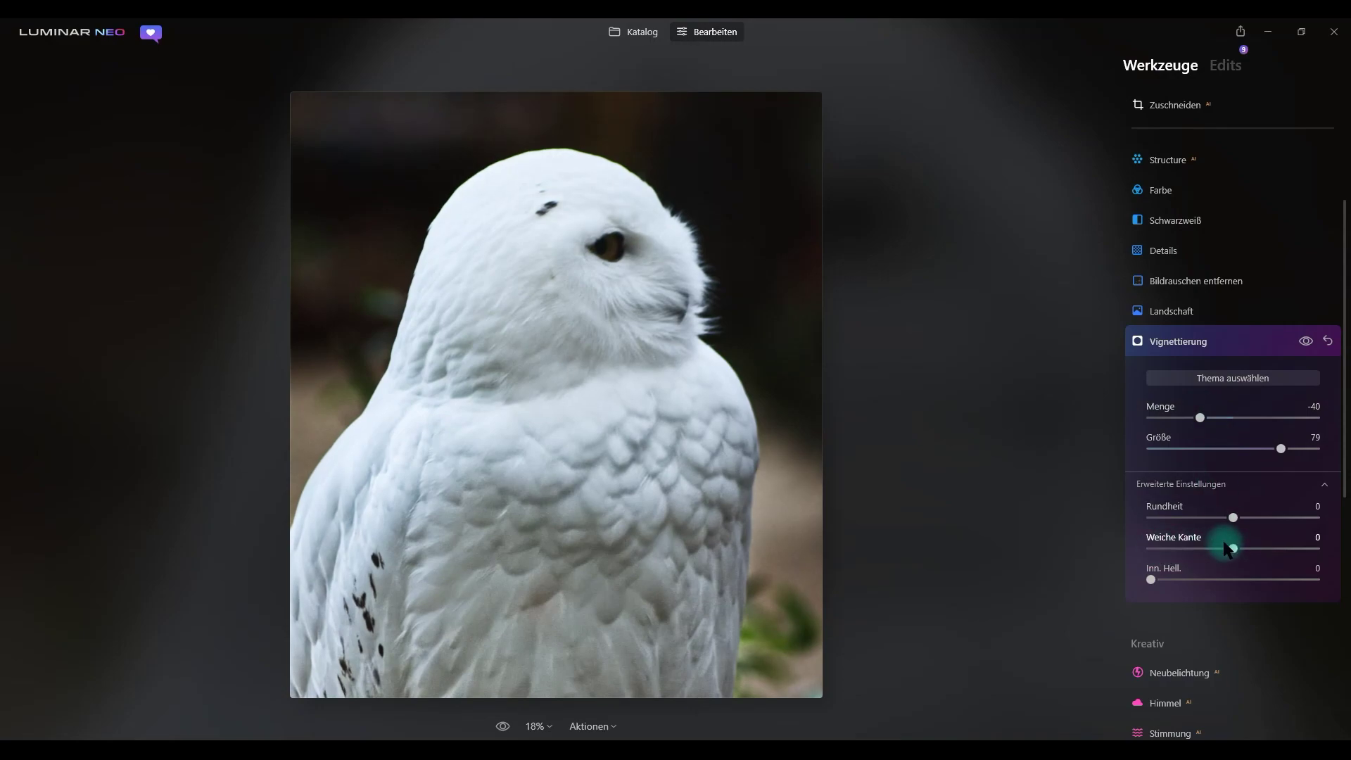
click(1304, 340)
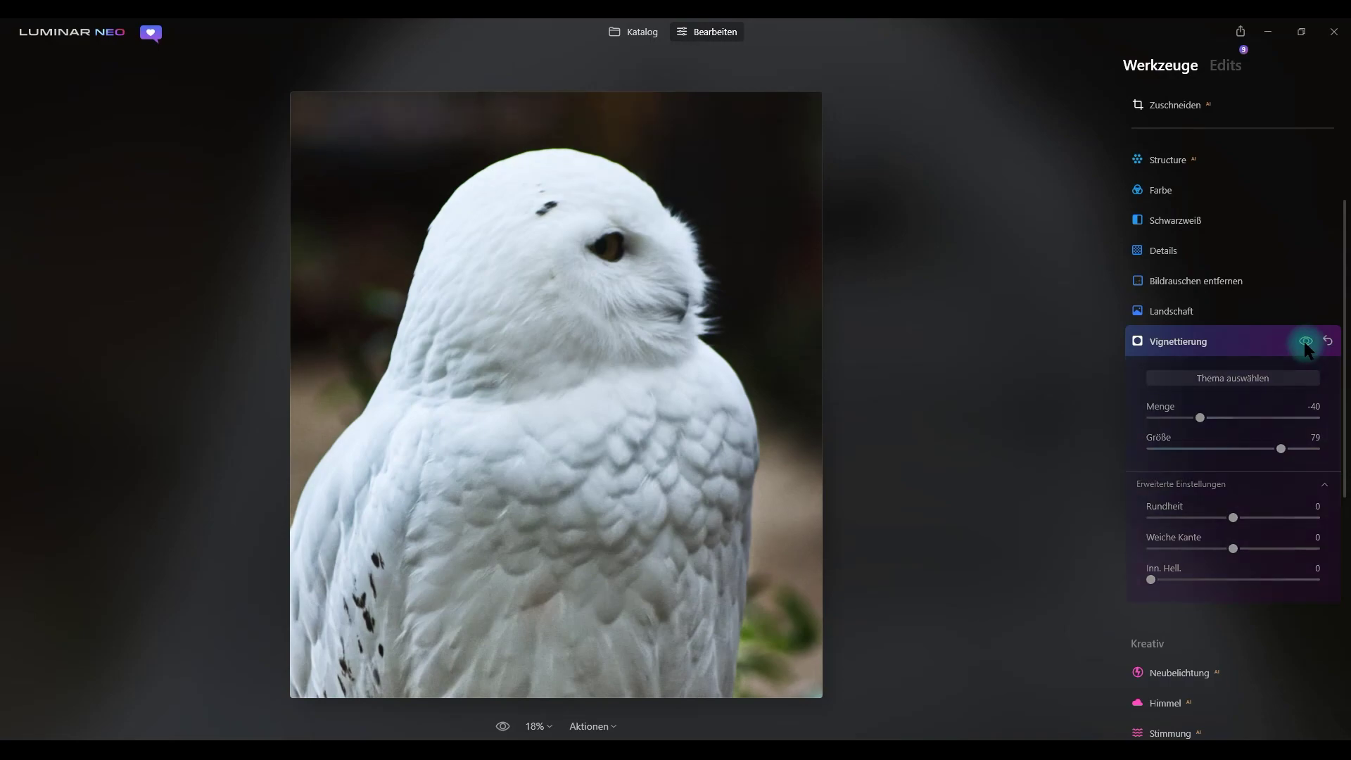
click(1306, 342)
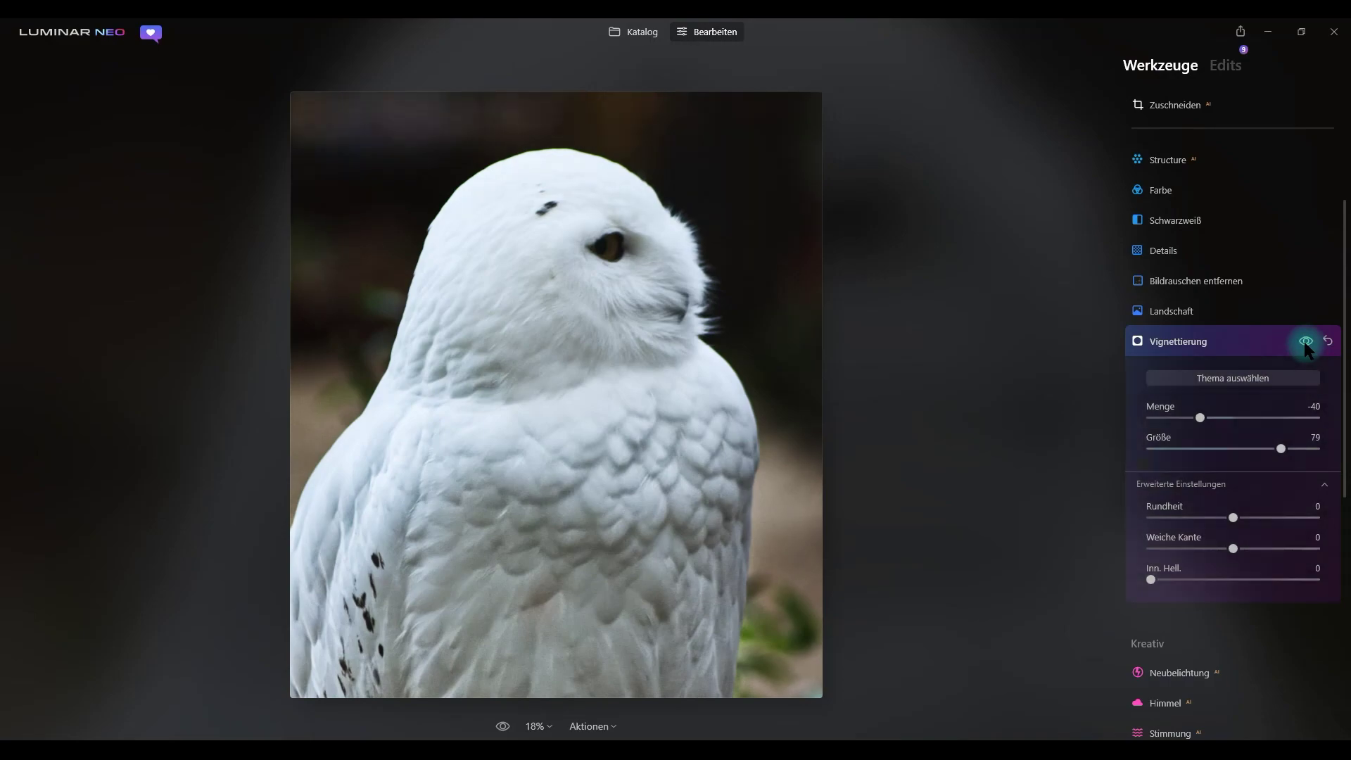
click(1306, 342)
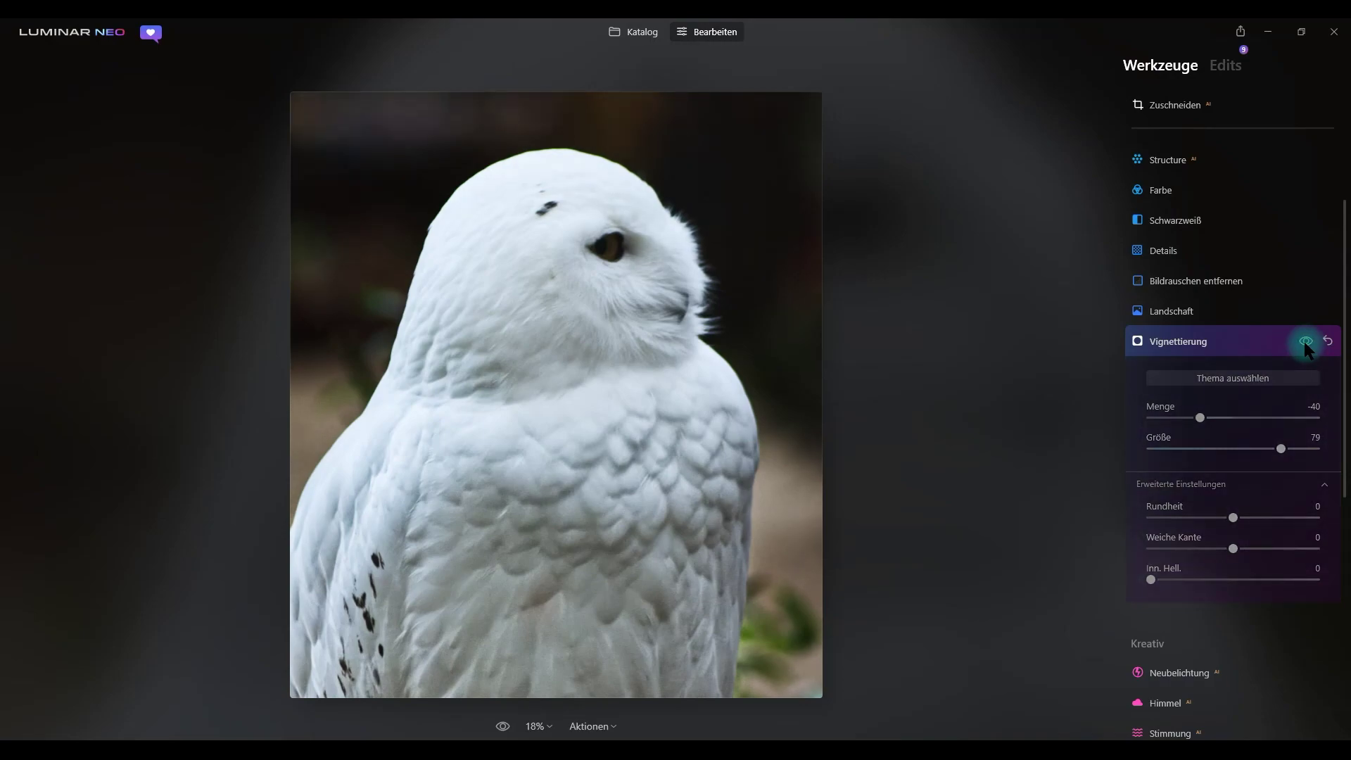
click(1306, 343)
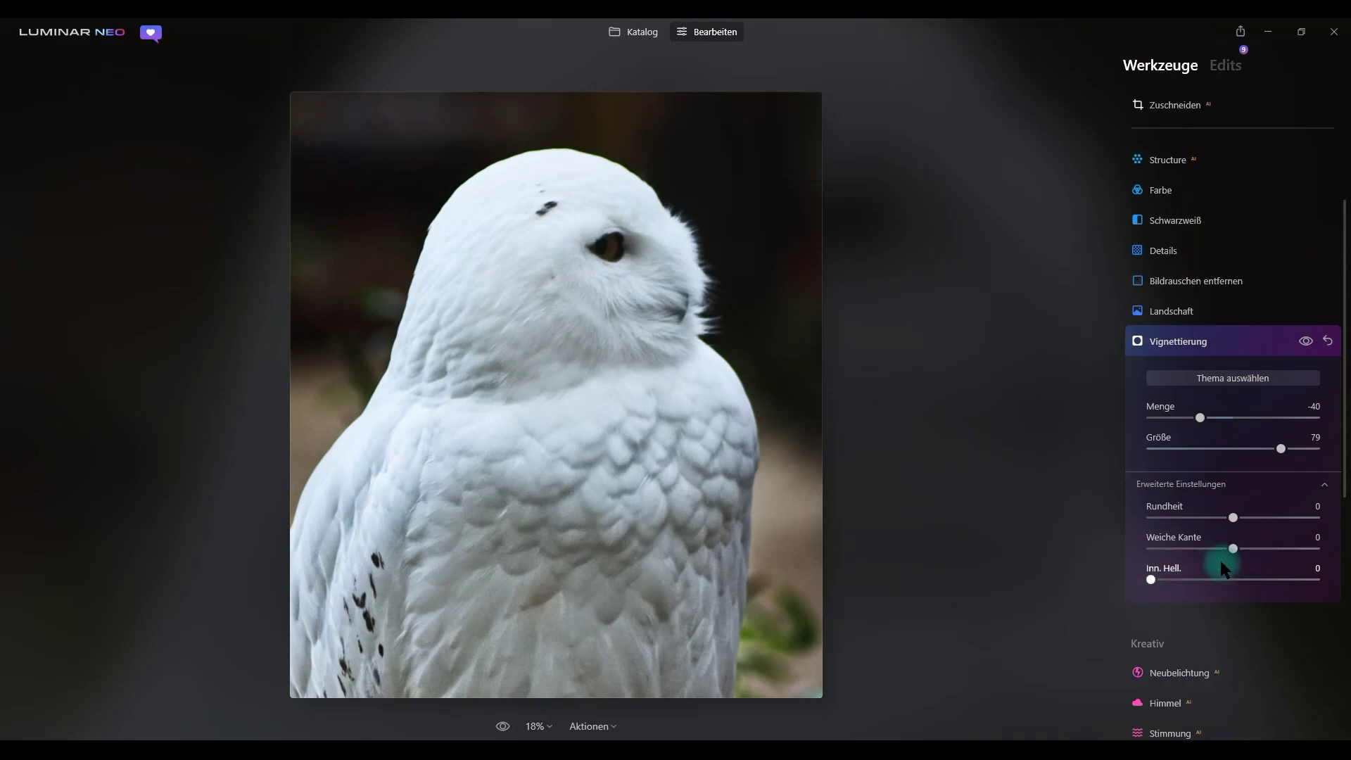
click(1173, 337)
scroll(1302, 323, up, 3)
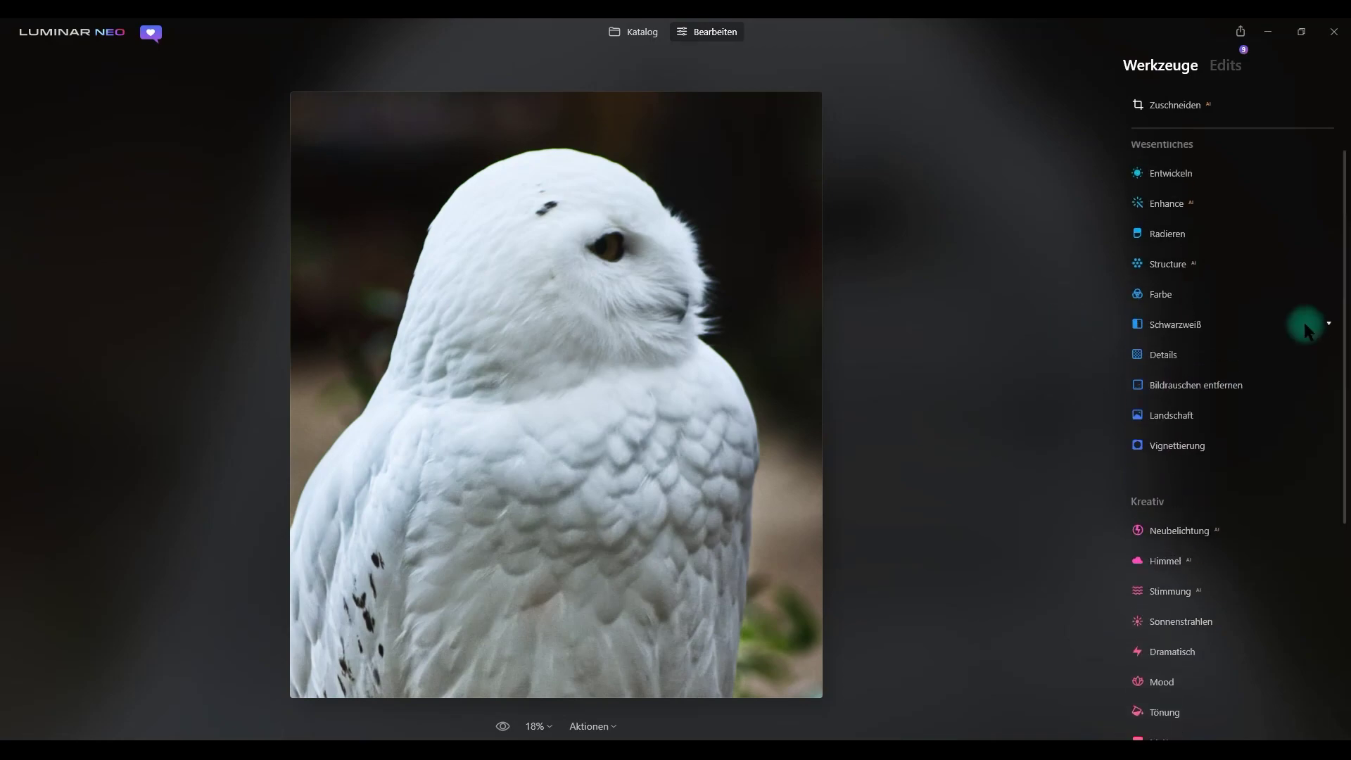